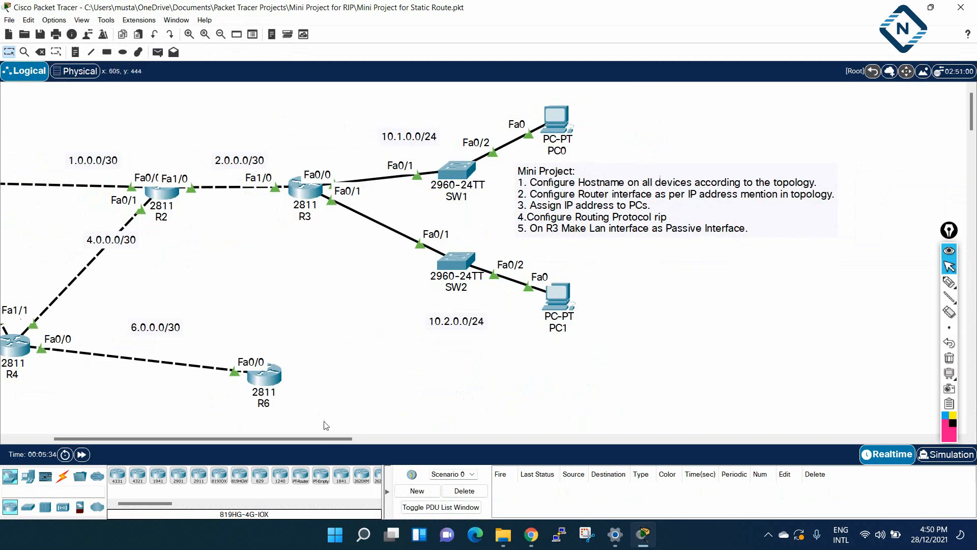
Open router R1's command line in a widened window and bring up its user prompt.
{"action": "left_click_drag", "start_coordinate": [320, 438], "coordinate": [278, 437]}
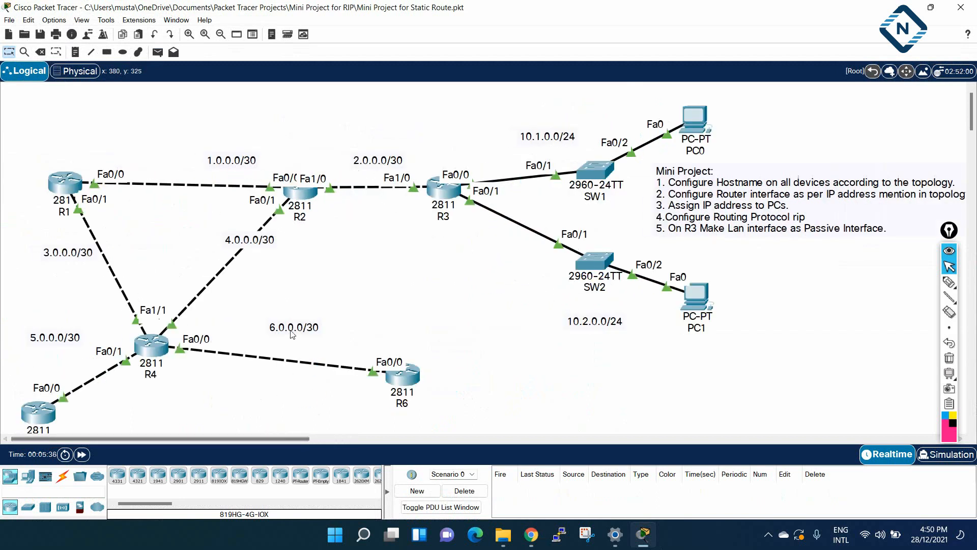
{"action": "scroll", "coordinate": [315, 331], "scroll_direction": "down", "scroll_amount": 2}
{"action": "scroll", "coordinate": [315, 331], "scroll_direction": "up", "scroll_amount": 1}
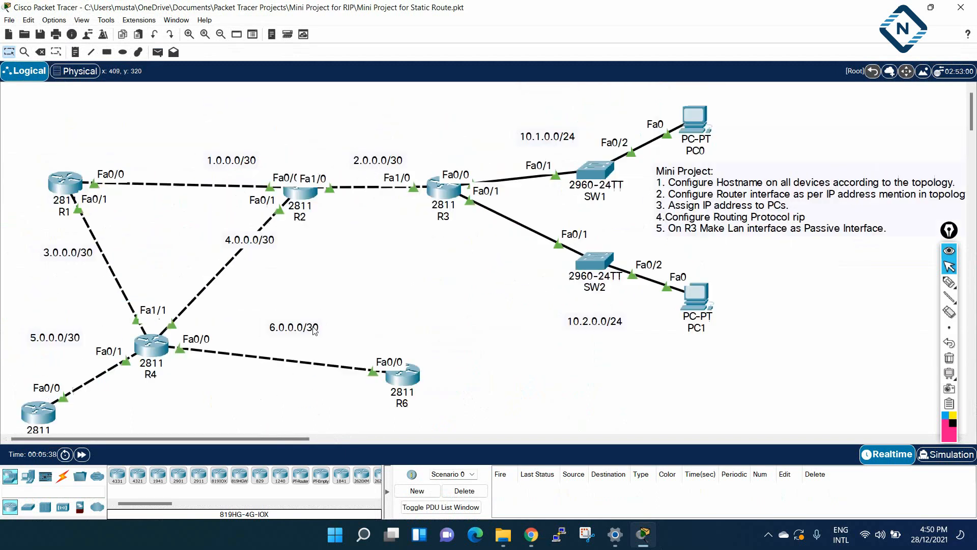
{"action": "scroll", "coordinate": [316, 330], "scroll_direction": "down", "scroll_amount": 1}
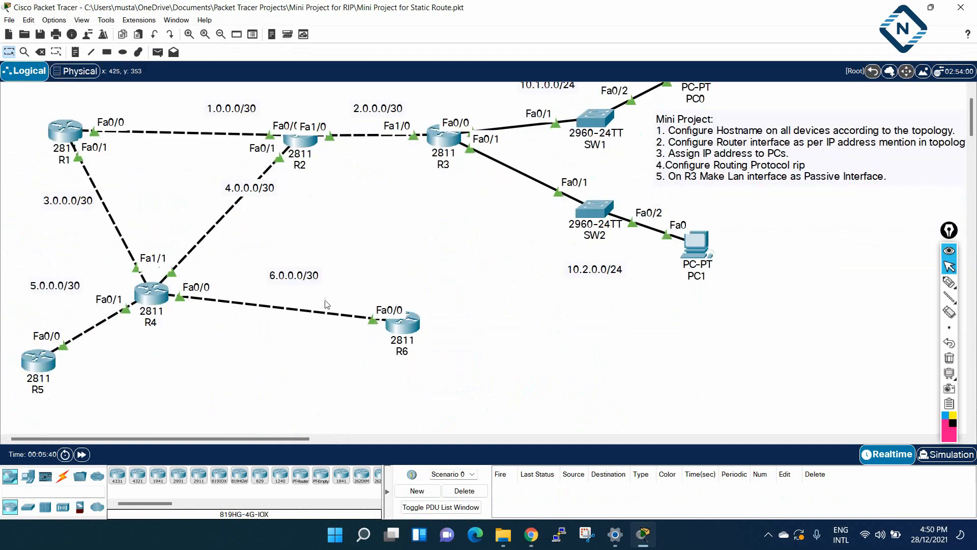
{"action": "left_click", "coordinate": [54, 136]}
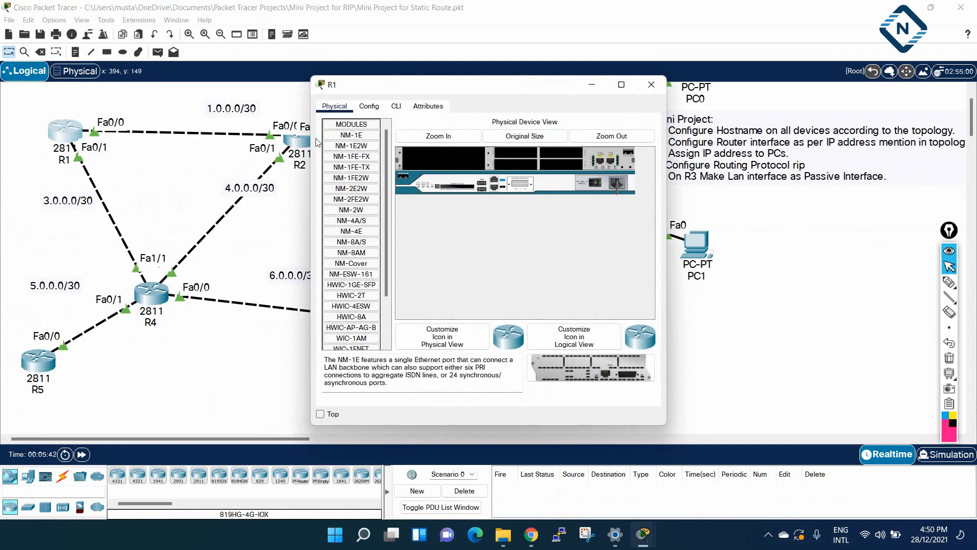
{"action": "left_click_drag", "start_coordinate": [665, 211], "coordinate": [836, 211]}
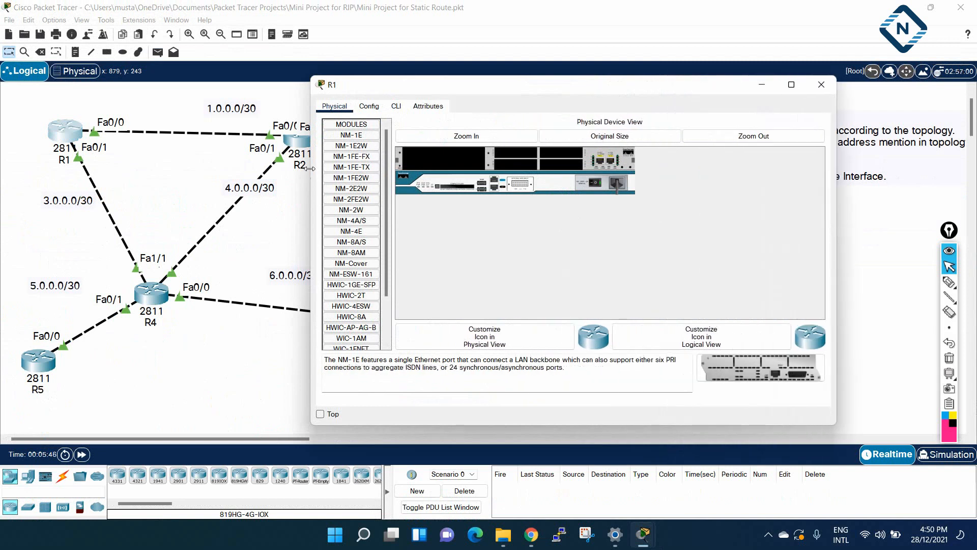
{"action": "left_click_drag", "start_coordinate": [308, 169], "coordinate": [258, 170]}
{"action": "left_click", "coordinate": [343, 106]}
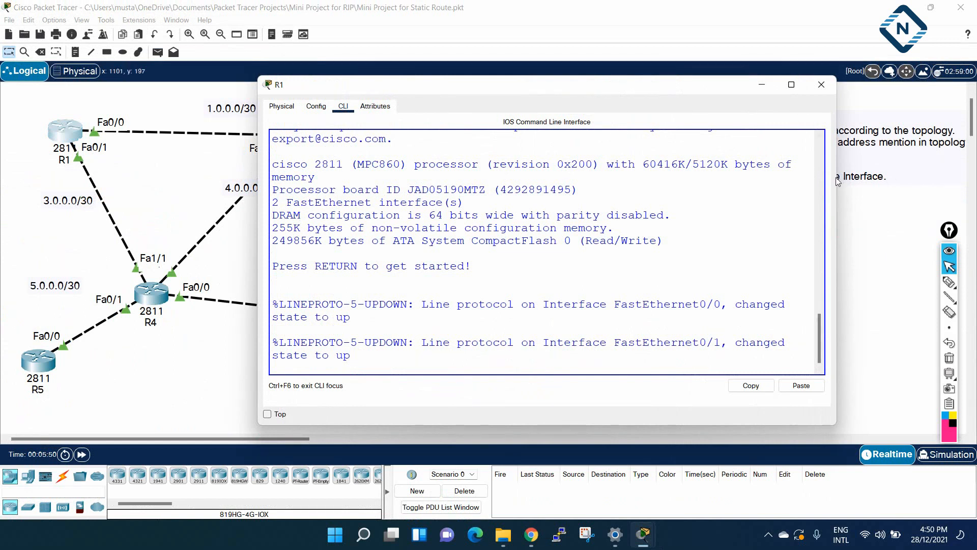
{"action": "left_click_drag", "start_coordinate": [837, 181], "coordinate": [876, 182]}
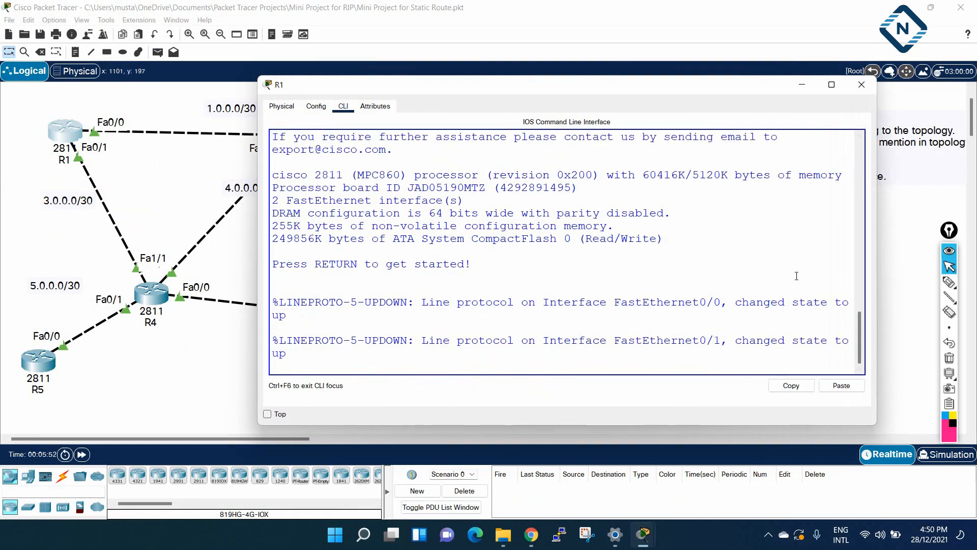
{"action": "key", "text": "Return"}
{"action": "key", "text": "Return"}
{"action": "key", "text": "Return"}
{"action": "key", "text": "Return"}
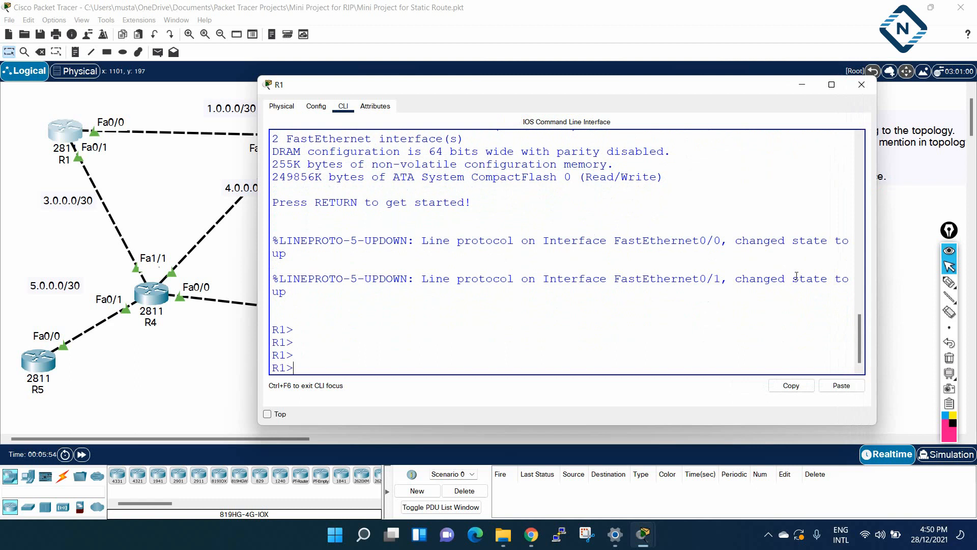
Enter privileged mode on R1 and show the running configuration with sh run in a maximized window.
{"action": "type", "text": "en"}
{"action": "key", "text": "Return"}
{"action": "type", "text": "sh run"}
{"action": "key", "text": "Return"}
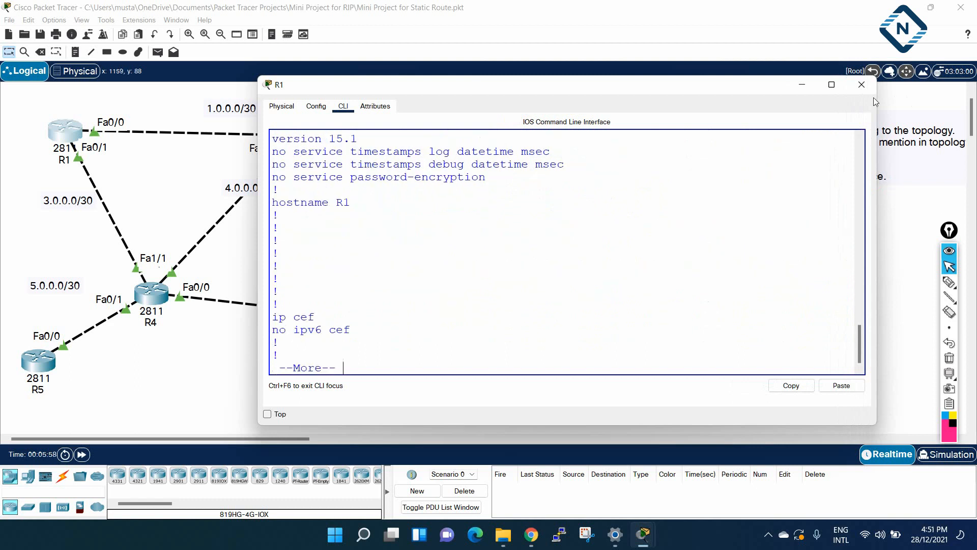
{"action": "left_click", "coordinate": [830, 84]}
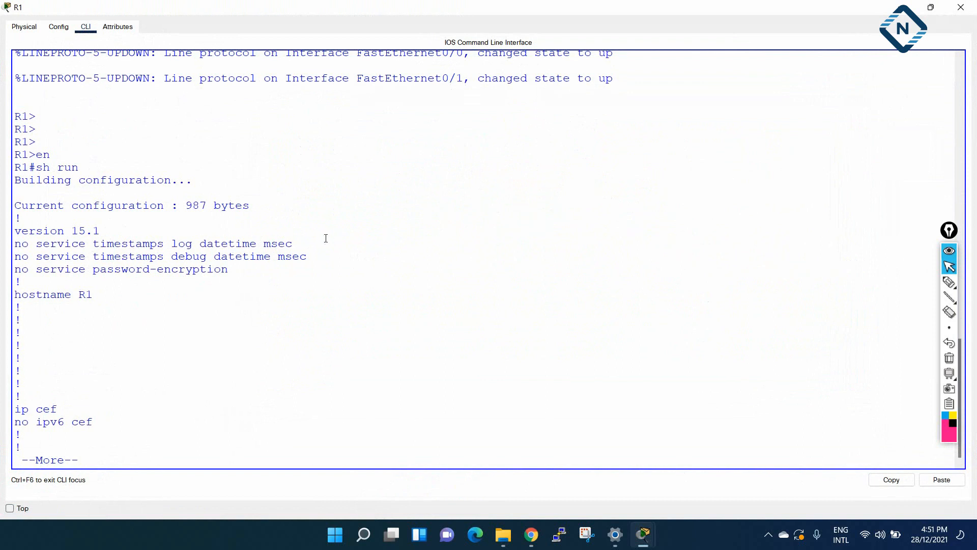
Page through R1's running configuration, examine the interface addresses and static ip route lines, and leave the listing.
{"action": "key", "text": "space"}
{"action": "key", "text": "Return"}
{"action": "key", "text": "Return"}
{"action": "key", "text": "Return"}
{"action": "key", "text": "Return"}
{"action": "key", "text": "Return"}
{"action": "key", "text": "Return"}
{"action": "key", "text": "Return"}
{"action": "key", "text": "Return"}
{"action": "key", "text": "Return"}
{"action": "key", "text": "Return"}
{"action": "key", "text": "Return"}
{"action": "key", "text": "Return"}
{"action": "key", "text": "Return"}
{"action": "key", "text": "Return"}
{"action": "key", "text": "Return"}
{"action": "key", "text": "Return"}
{"action": "key", "text": "Return"}
{"action": "key", "text": "Return"}
{"action": "key", "text": "Return"}
{"action": "key", "text": "Return"}
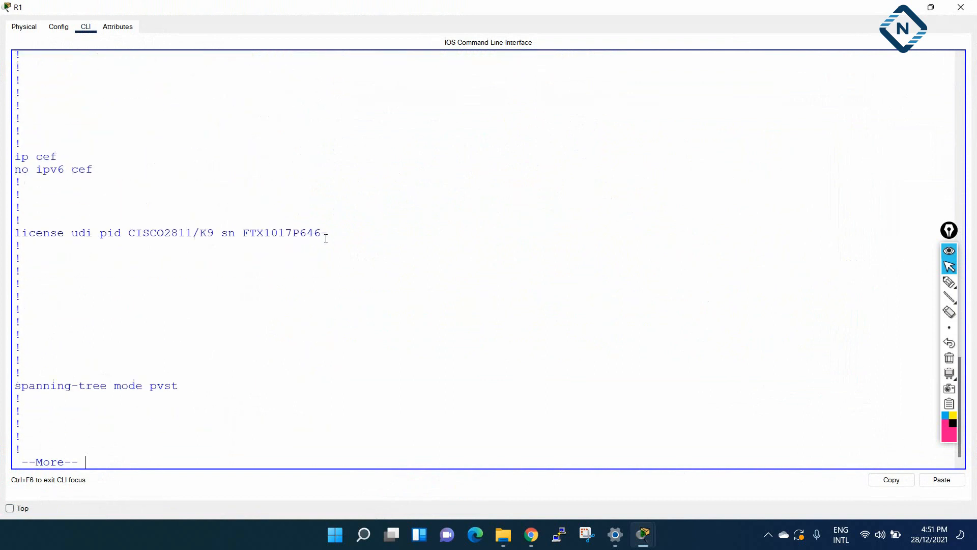
{"action": "key", "text": "Return"}
{"action": "key", "text": "Return"}
{"action": "key", "text": "Return"}
{"action": "key", "text": "Return"}
{"action": "key", "text": "Return"}
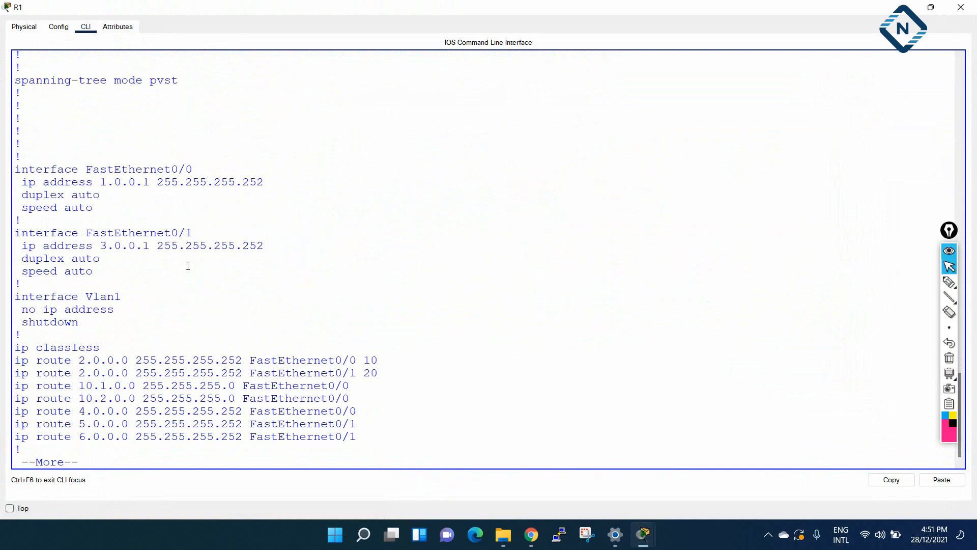
{"action": "key", "text": "Return"}
{"action": "key", "text": "Return"}
{"action": "key", "text": "Return"}
{"action": "key", "text": "Return"}
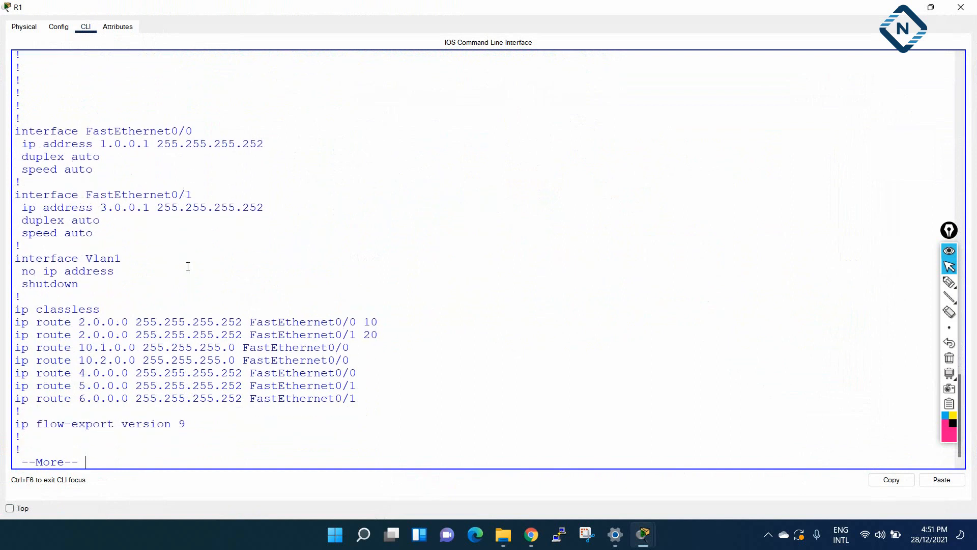
{"action": "left_click_drag", "start_coordinate": [15, 307], "coordinate": [366, 391]}
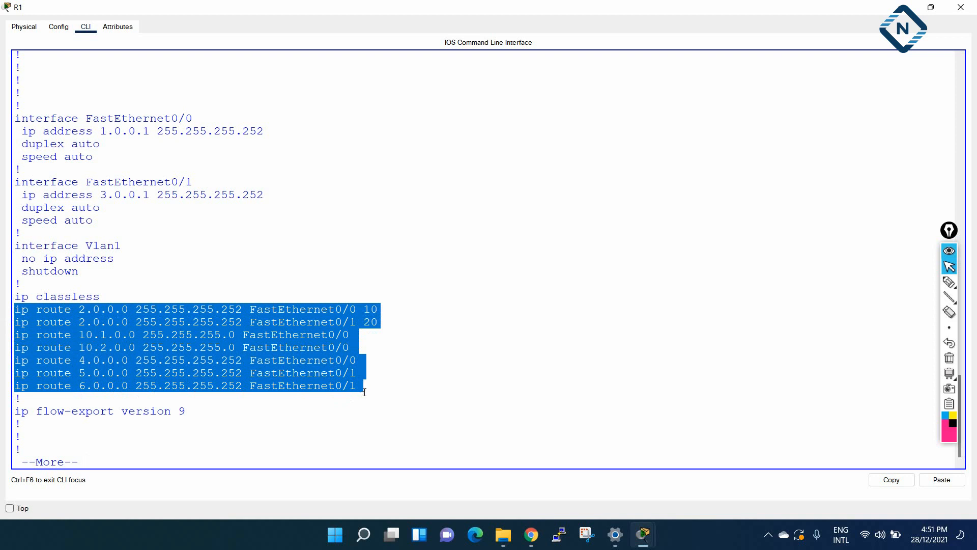
{"action": "key", "text": "space"}
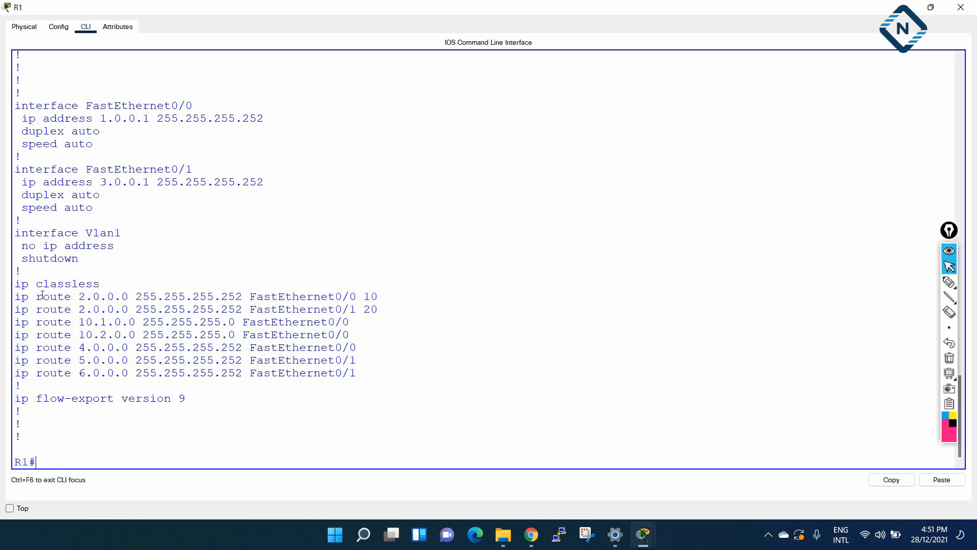
{"action": "type", "text": "config t"}
{"action": "key", "text": "Return"}
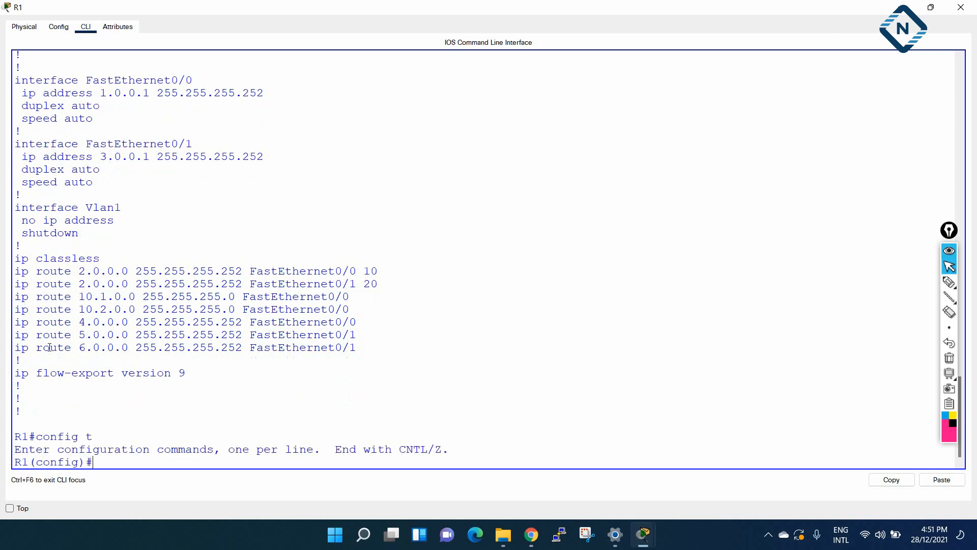
{"action": "left_click_drag", "start_coordinate": [391, 270], "coordinate": [9, 275]}
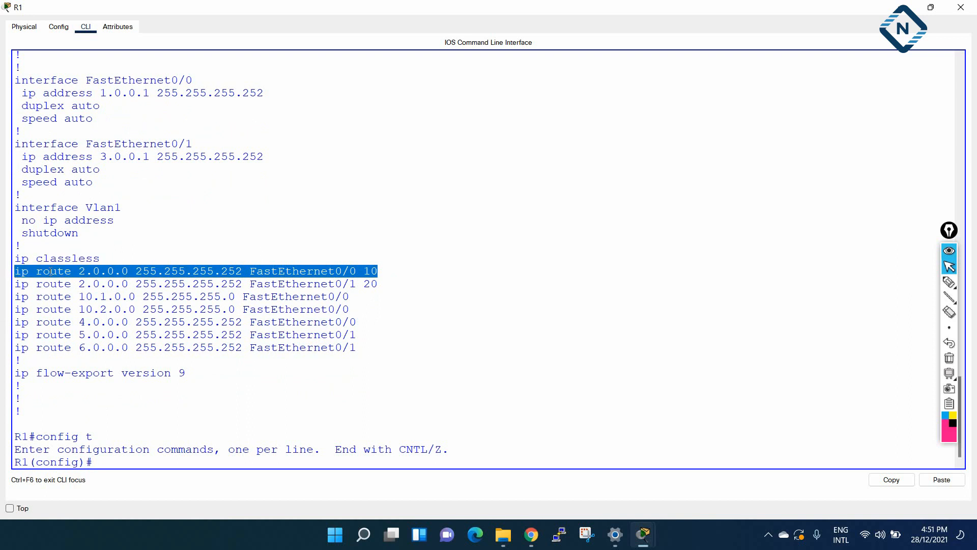
{"action": "key", "text": "ctrl+c"}
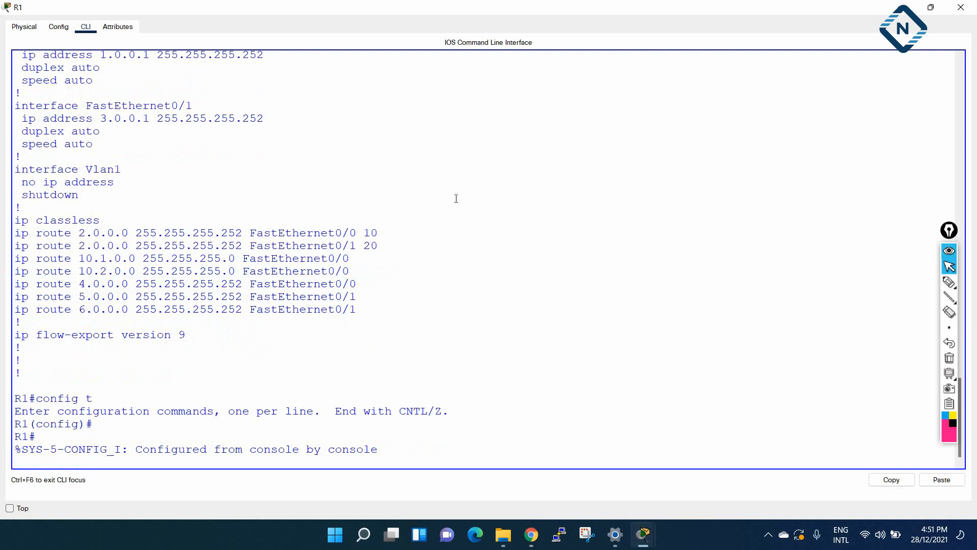
Copy all the ip route lines from R1's running configuration into a new Notepad document.
{"action": "left_click_drag", "start_coordinate": [380, 232], "coordinate": [17, 237]}
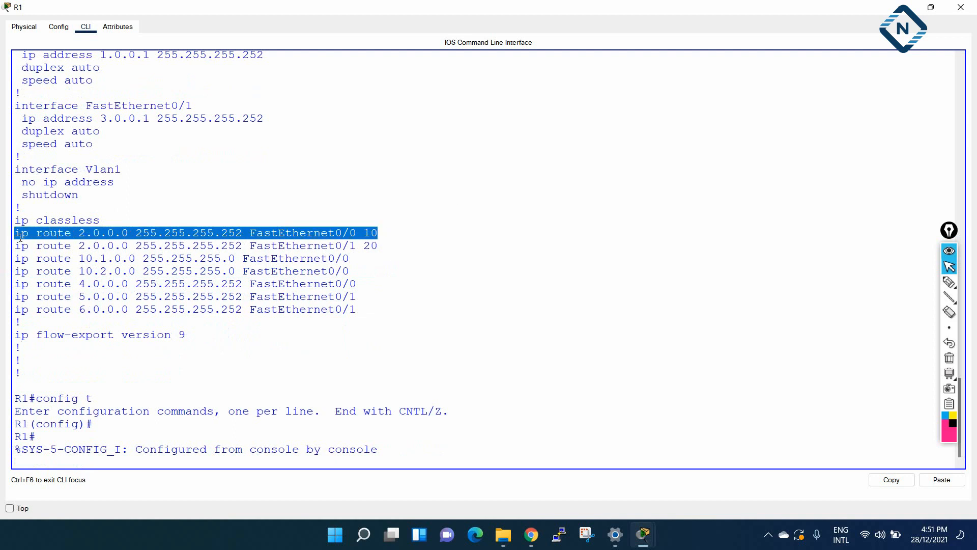
{"action": "left_click_drag", "start_coordinate": [365, 309], "coordinate": [11, 233]}
{"action": "right_click", "coordinate": [103, 261]}
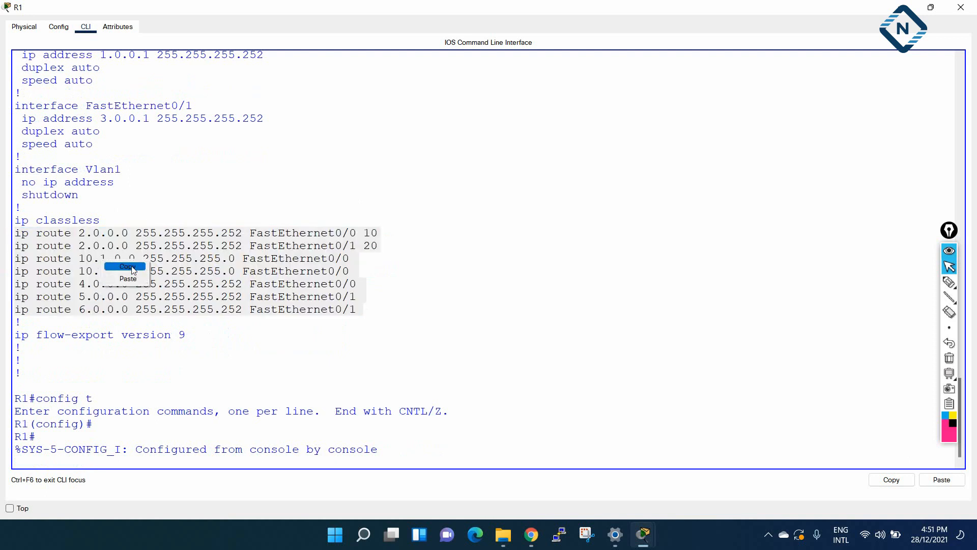
{"action": "left_click", "coordinate": [127, 266]}
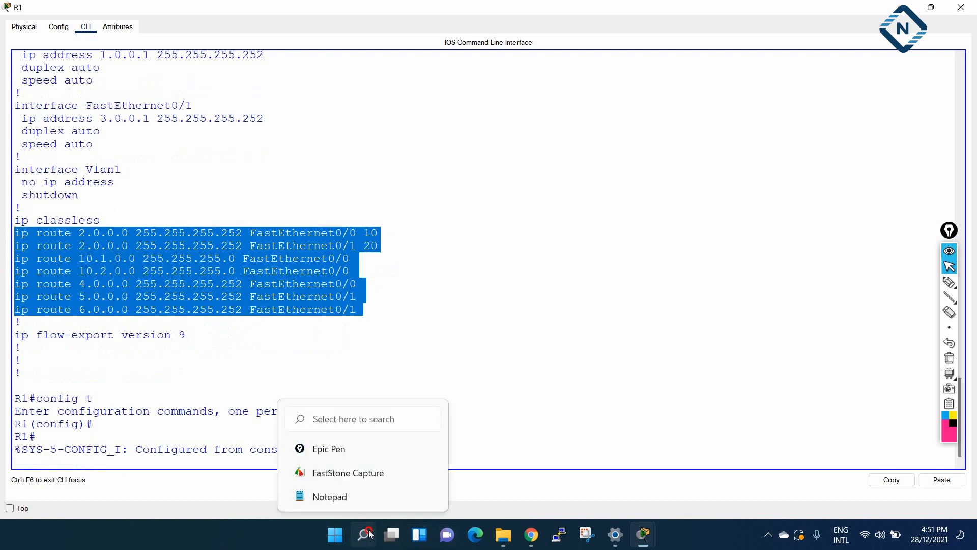
{"action": "left_click", "coordinate": [370, 534]}
{"action": "left_click", "coordinate": [292, 337]}
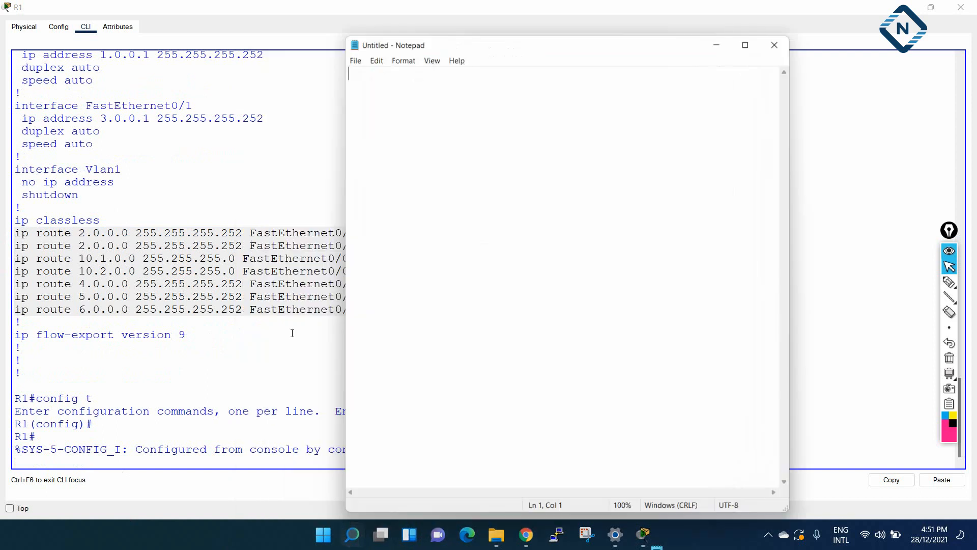
{"action": "right_click", "coordinate": [396, 237]}
{"action": "left_click", "coordinate": [427, 289]}
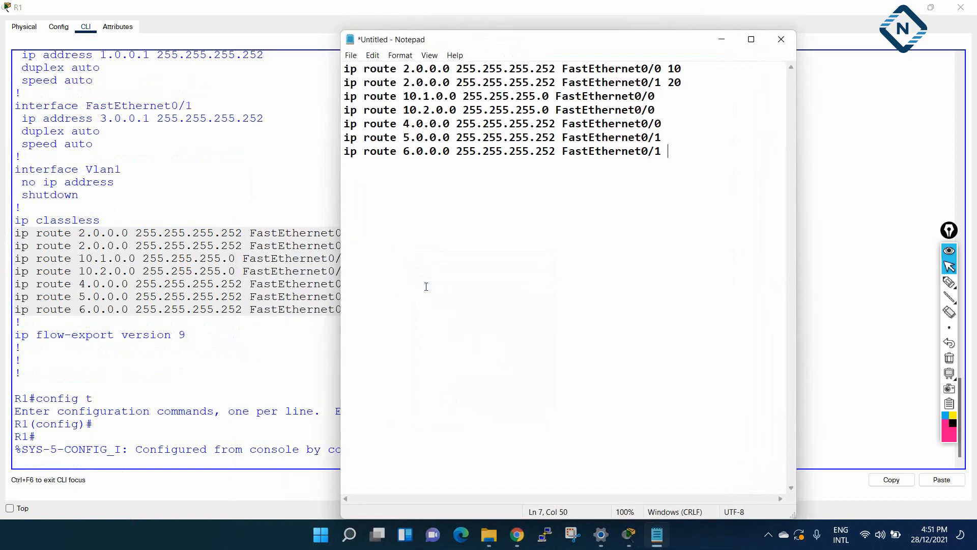
Prefix every ip route line in the Notepad document with "no" to make removal commands.
{"action": "left_click", "coordinate": [344, 68]}
{"action": "type", "text": "no"}
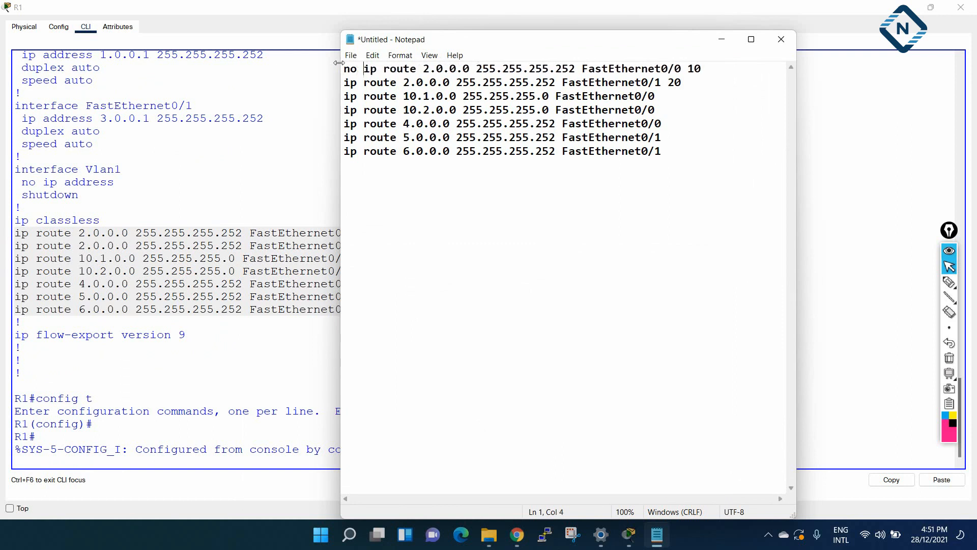
{"action": "key", "text": "Down"}
{"action": "type", "text": "no"}
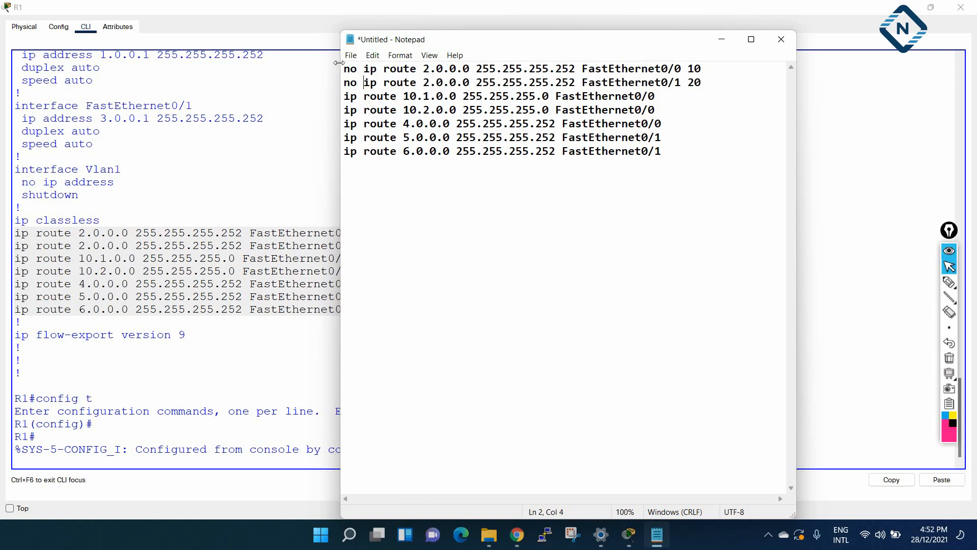
{"action": "type", "text": " no "}
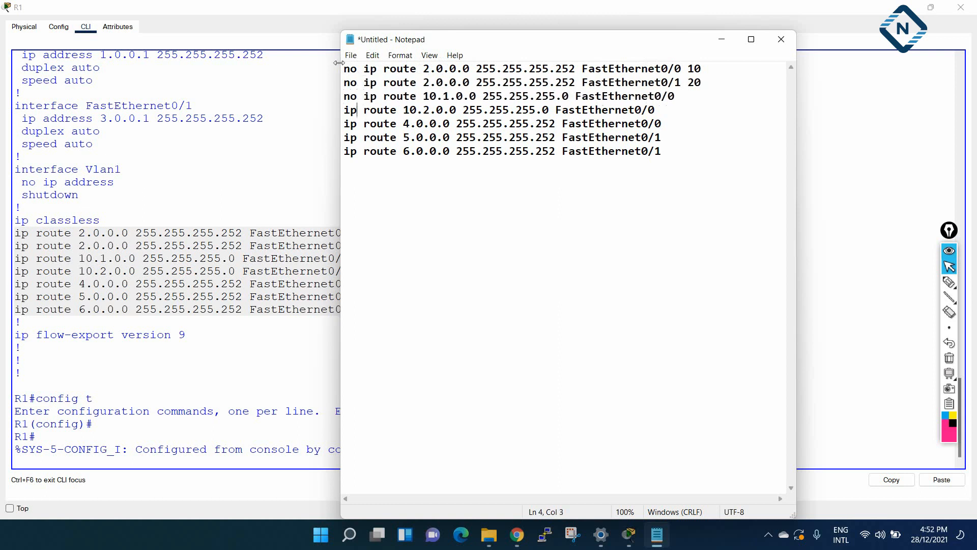
{"action": "type", "text": "no "}
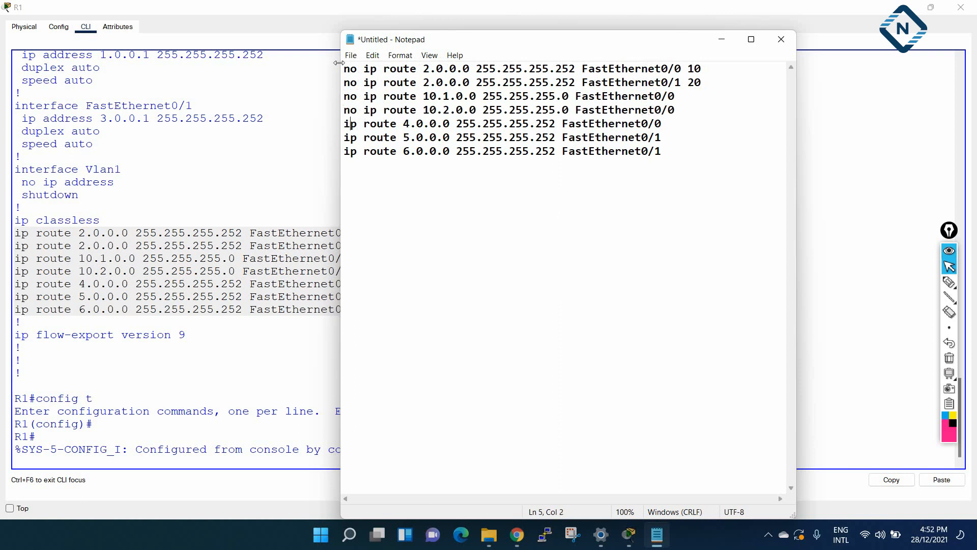
{"action": "type", "text": "no "}
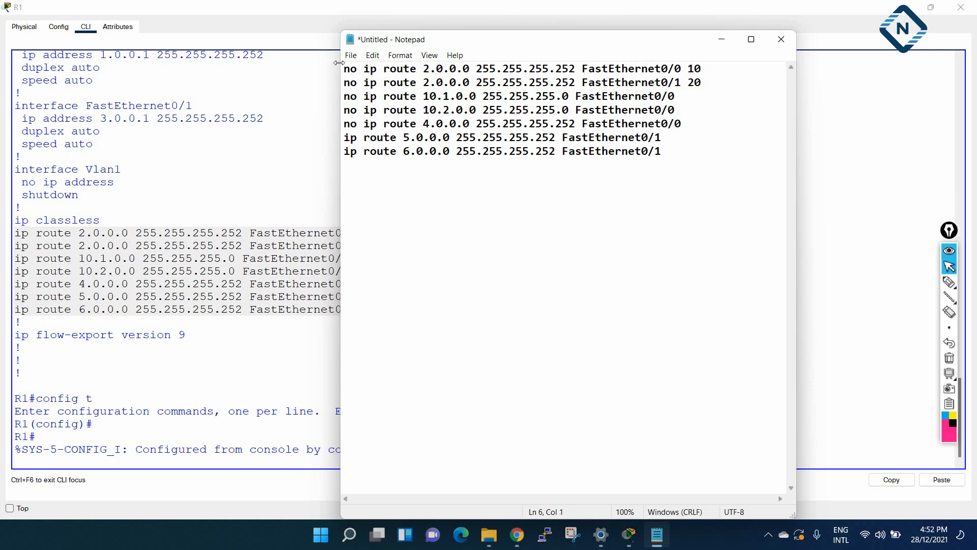
{"action": "type", "text": "no"}
{"action": "key", "text": "Down"}
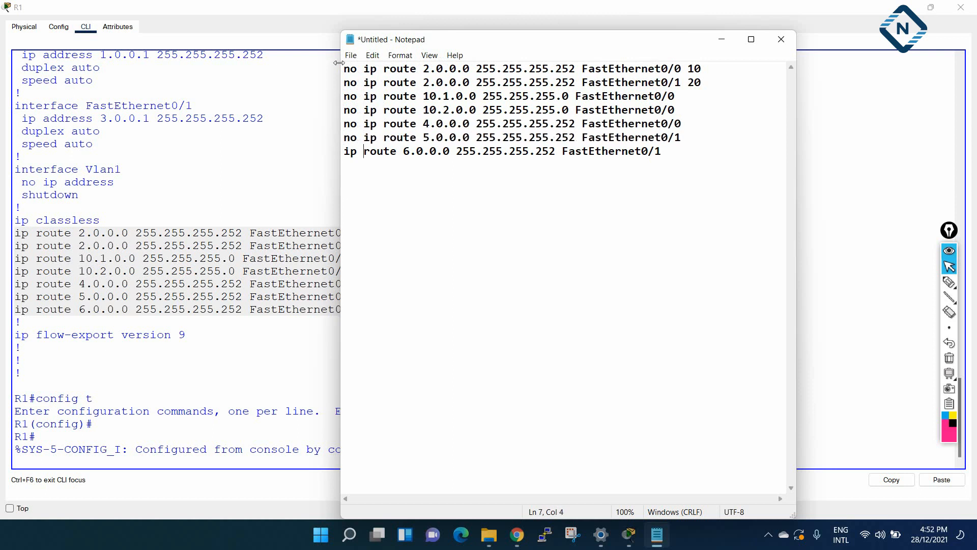
{"action": "type", "text": "no"}
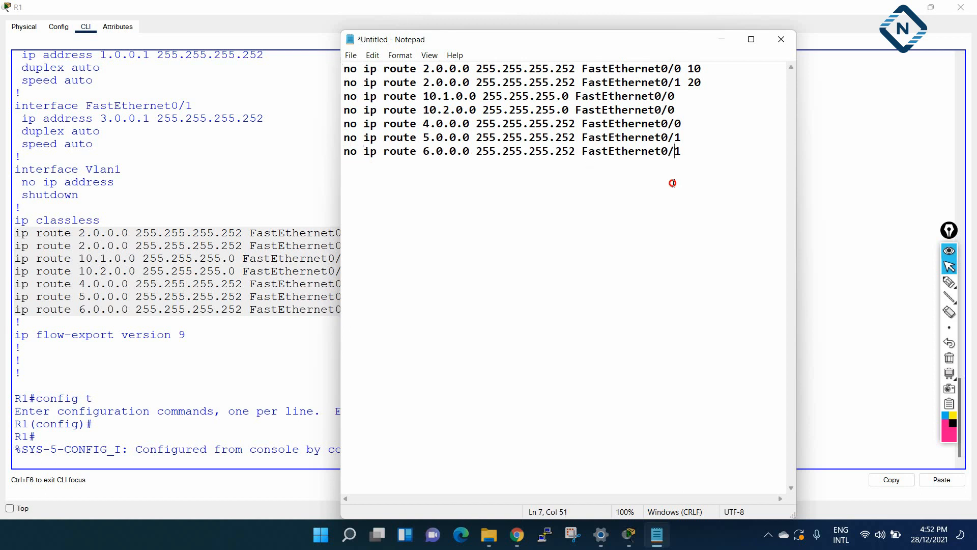
Copy all the no ip route lines from Notepad, run them in R1's global configuration mode, and return to privileged mode.
{"action": "key", "text": "ctrl+a"}
{"action": "left_click", "coordinate": [210, 271]}
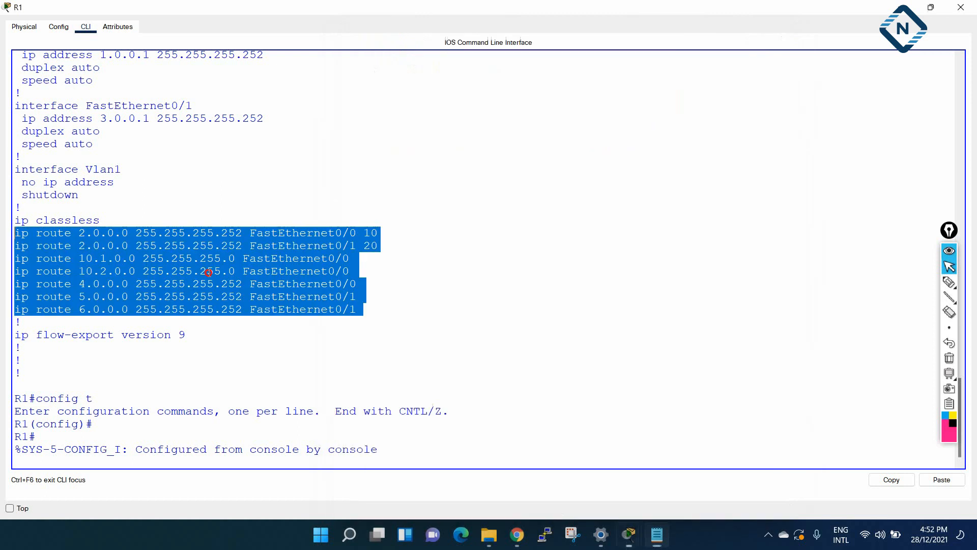
{"action": "key", "text": "Return"}
{"action": "key", "text": "Return"}
{"action": "key", "text": "Return"}
{"action": "type", "text": "config t"}
{"action": "key", "text": "Return"}
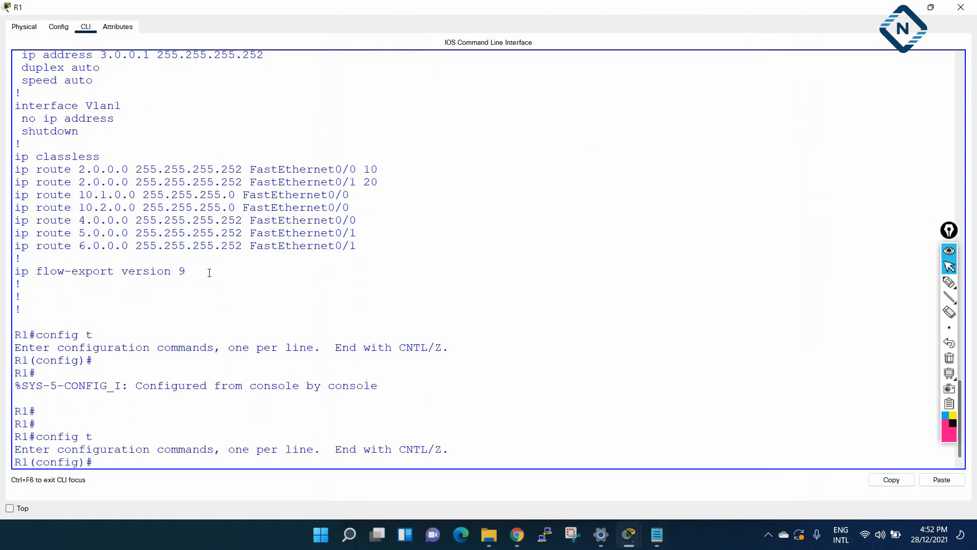
{"action": "right_click", "coordinate": [209, 272]}
{"action": "left_click", "coordinate": [237, 297]}
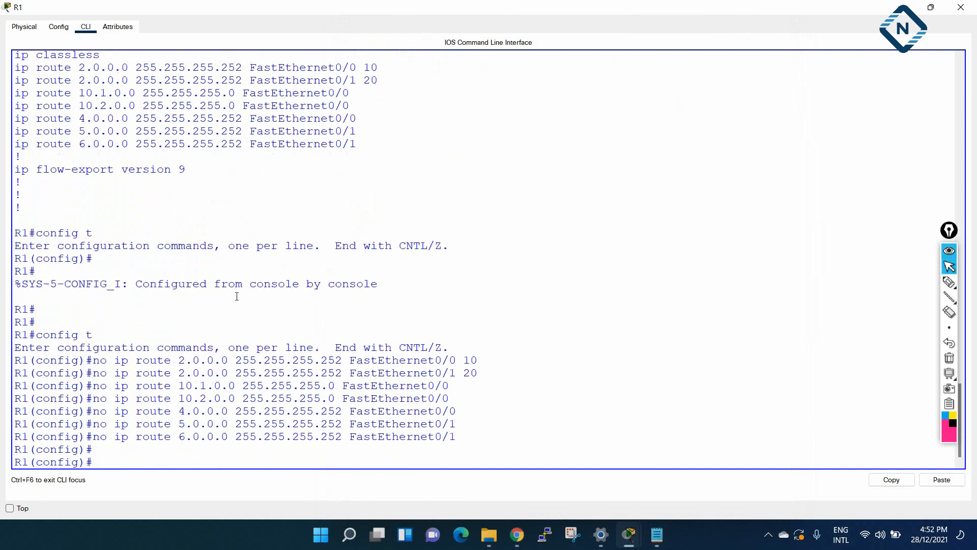
{"action": "key", "text": "ctrl+z"}
{"action": "key", "text": "Return"}
{"action": "key", "text": "Return"}
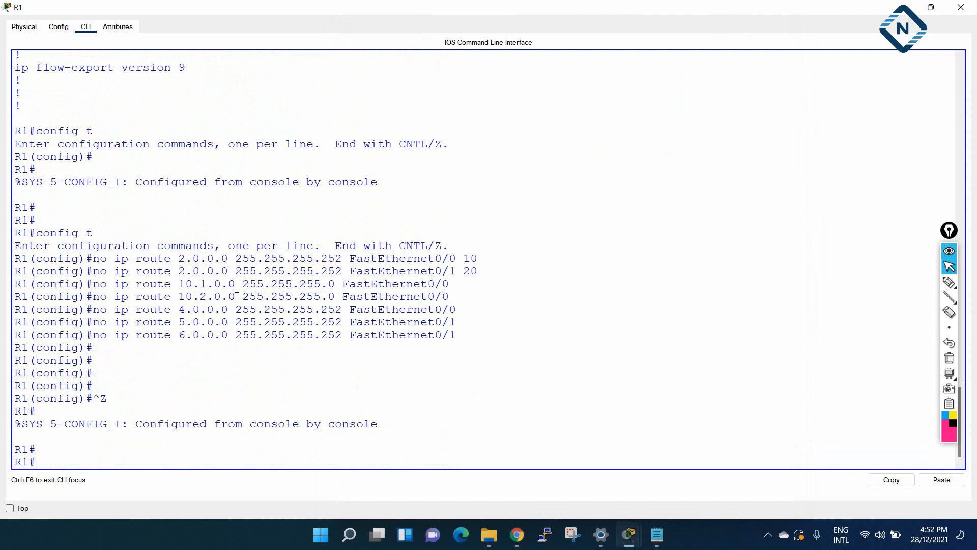
Display R1's IP routing table with sh ip route to check for remaining static routes.
{"action": "type", "text": "sh ip rou"}
{"action": "key", "text": "Tab"}
{"action": "key", "text": "Return"}
{"action": "key", "text": "Return"}
{"action": "key", "text": "Return"}
{"action": "key", "text": "Return"}
{"action": "key", "text": "Return"}
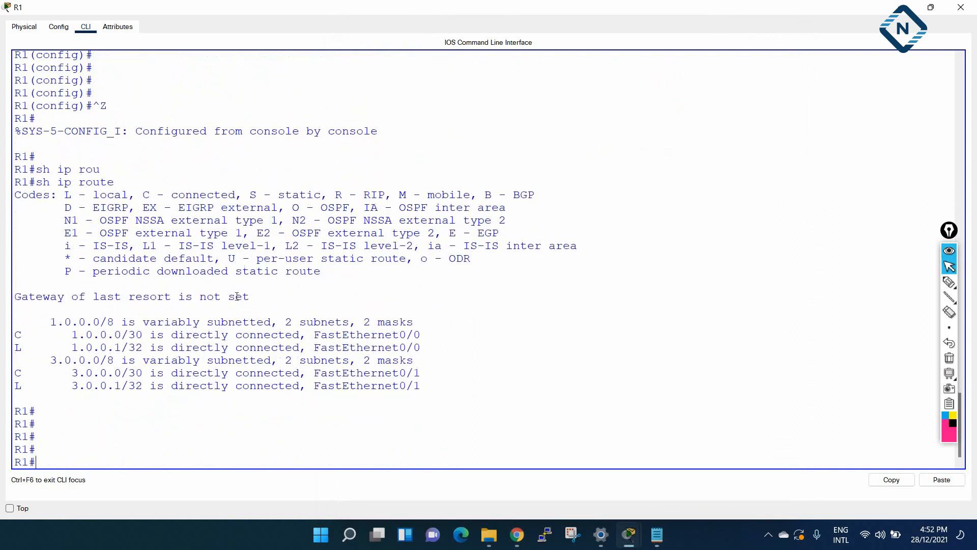
Save R1's configuration with wr and return to the network topology.
{"action": "type", "text": "wr"}
{"action": "key", "text": "Return"}
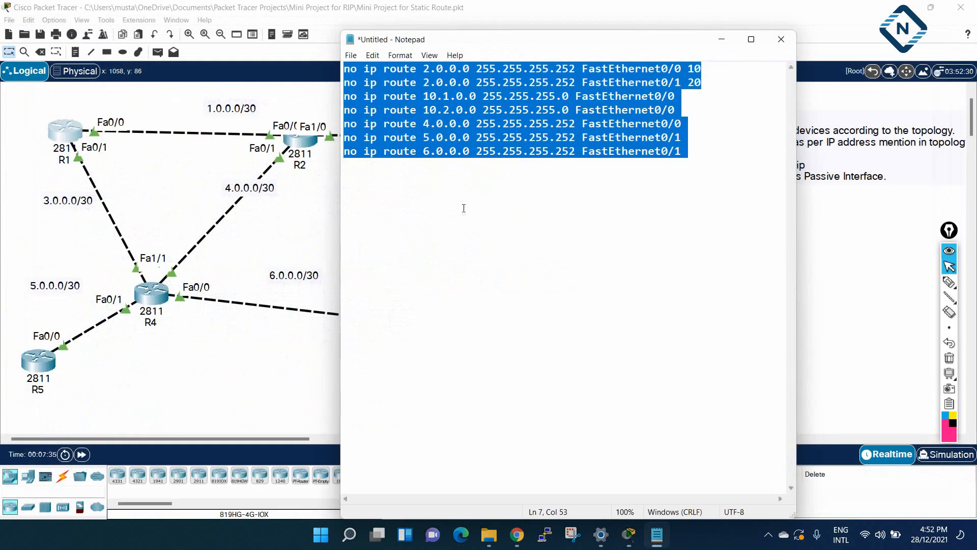
{"action": "left_click", "coordinate": [475, 198]}
{"action": "left_click", "coordinate": [143, 181]}
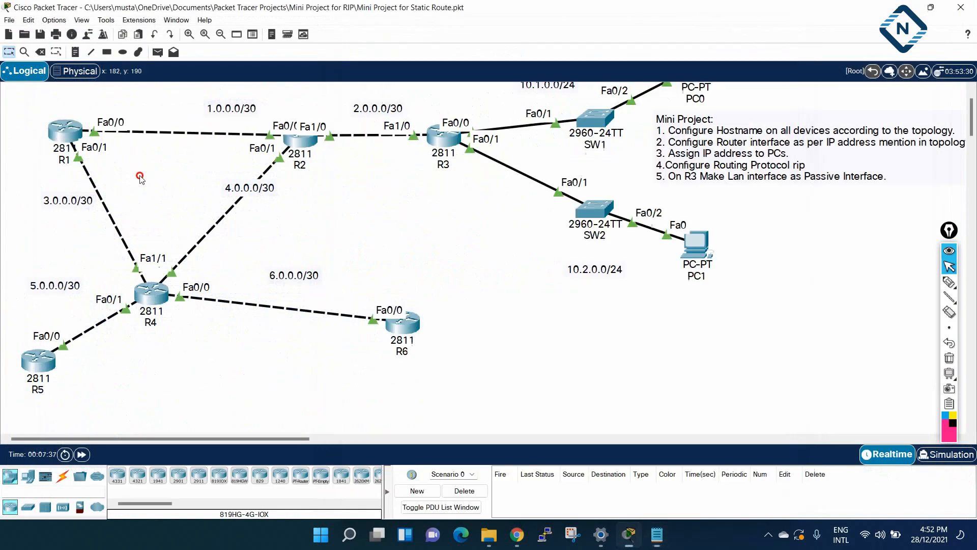
Open router R2's command line in a maximized window and enter privileged mode with en.
{"action": "left_click", "coordinate": [300, 146]}
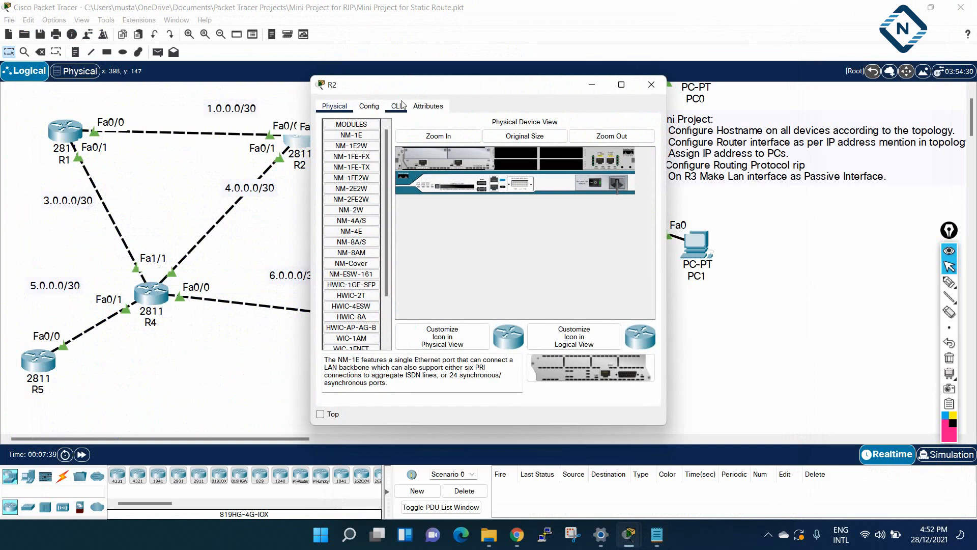
{"action": "left_click", "coordinate": [397, 106]}
{"action": "left_click", "coordinate": [621, 85]}
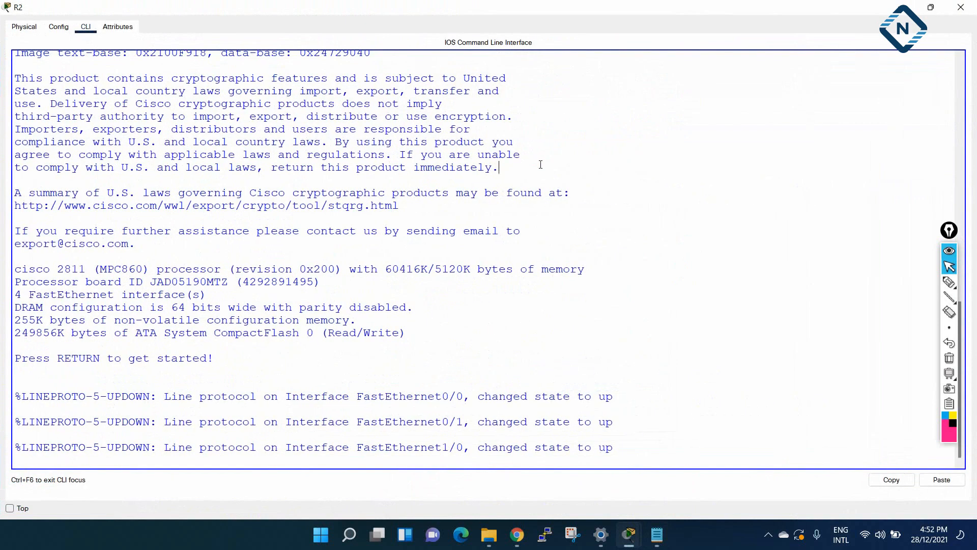
{"action": "key", "text": "Return"}
{"action": "key", "text": "Return"}
{"action": "key", "text": "Return"}
{"action": "type", "text": "en"}
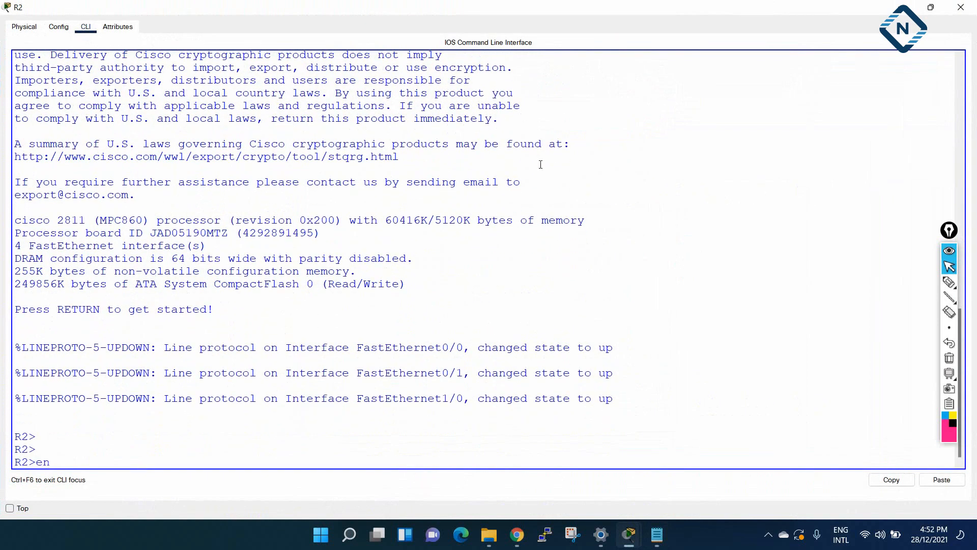
{"action": "key", "text": "Return"}
Display R2's running configuration with sh run and page through to the ip route lines.
{"action": "type", "text": "sh run"}
{"action": "key", "text": "Return"}
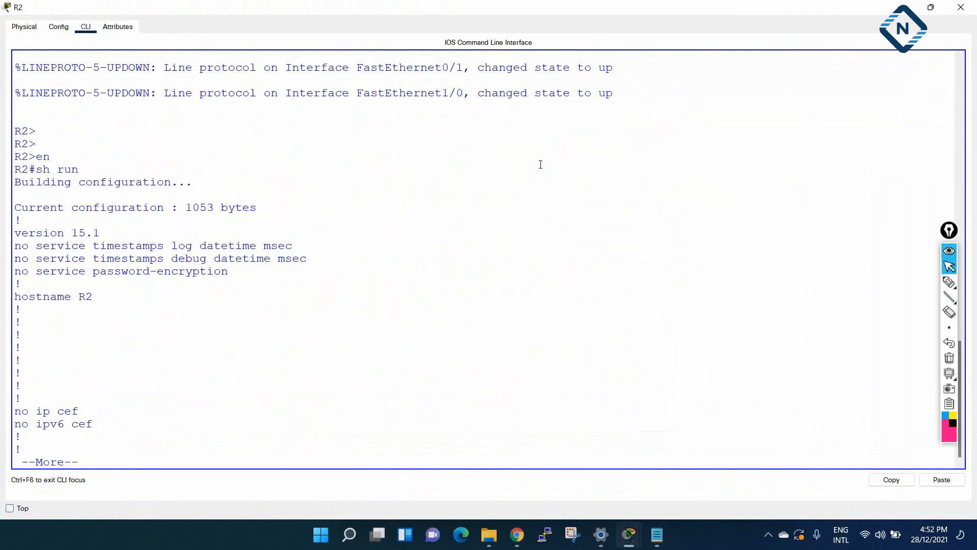
{"action": "key", "text": "Return"}
{"action": "key", "text": "Return"}
{"action": "key", "text": "Return"}
{"action": "key", "text": "Return"}
{"action": "key", "text": "Return"}
{"action": "key", "text": "Return"}
{"action": "key", "text": "Return"}
{"action": "key", "text": "Return"}
{"action": "key", "text": "Return"}
{"action": "key", "text": "Return"}
{"action": "key", "text": "Return"}
{"action": "key", "text": "Return"}
{"action": "key", "text": "Return"}
{"action": "key", "text": "Return"}
{"action": "key", "text": "Return"}
{"action": "key", "text": "Return"}
{"action": "key", "text": "Return"}
{"action": "key", "text": "Return"}
{"action": "key", "text": "Return"}
{"action": "key", "text": "Return"}
{"action": "key", "text": "Return"}
{"action": "key", "text": "Return"}
{"action": "key", "text": "Return"}
{"action": "key", "text": "Return"}
{"action": "key", "text": "Return"}
{"action": "key", "text": "Return"}
{"action": "key", "text": "Return"}
{"action": "key", "text": "Return"}
{"action": "key", "text": "Return"}
{"action": "key", "text": "Return"}
{"action": "key", "text": "Return"}
{"action": "key", "text": "Return"}
{"action": "key", "text": "Return"}
{"action": "key", "text": "Return"}
{"action": "key", "text": "Return"}
{"action": "key", "text": "Return"}
{"action": "key", "text": "Return"}
{"action": "key", "text": "Return"}
{"action": "key", "text": "Return"}
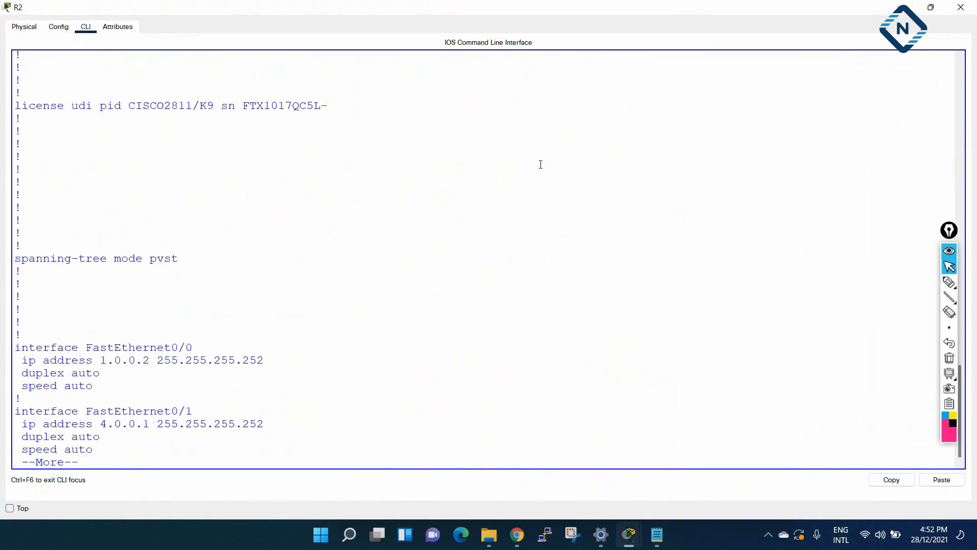
{"action": "key", "text": "Return"}
{"action": "key", "text": "Return"}
{"action": "key", "text": "Return"}
{"action": "key", "text": "Return"}
{"action": "key", "text": "Return"}
{"action": "key", "text": "Return"}
{"action": "key", "text": "Return"}
{"action": "key", "text": "Return"}
{"action": "key", "text": "Return"}
{"action": "key", "text": "Return"}
{"action": "key", "text": "Return"}
{"action": "key", "text": "Return"}
{"action": "key", "text": "Return"}
{"action": "key", "text": "Return"}
{"action": "key", "text": "Return"}
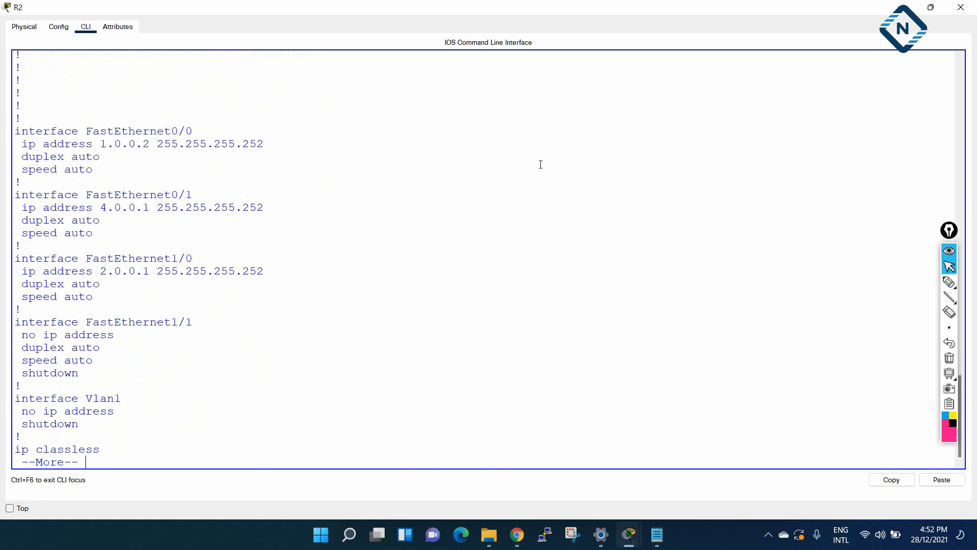
{"action": "key", "text": "Return"}
{"action": "key", "text": "Return"}
{"action": "key", "text": "Return"}
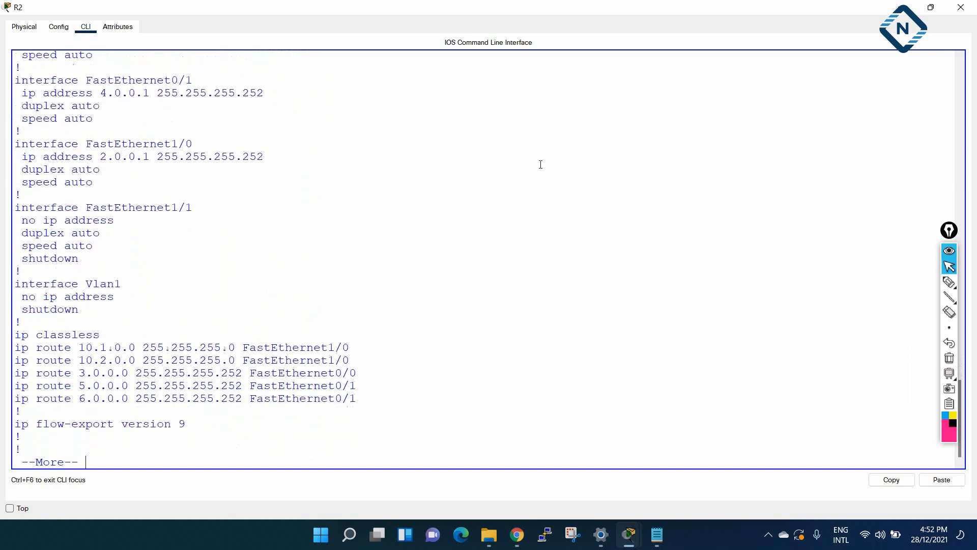
{"action": "key", "text": "Return"}
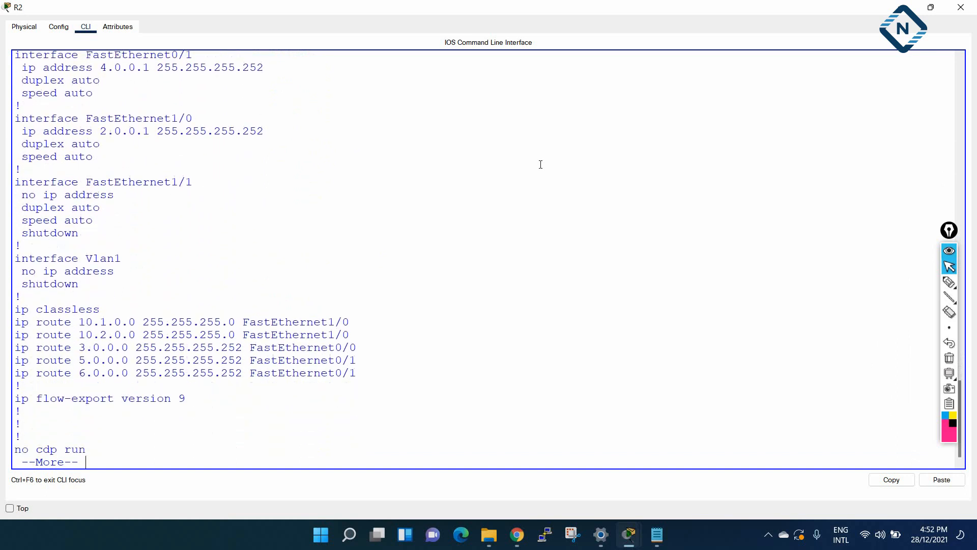
Copy all the ip route lines from R2's running configuration and replace the entire Notepad text with them.
{"action": "left_click_drag", "start_coordinate": [355, 374], "coordinate": [9, 320]}
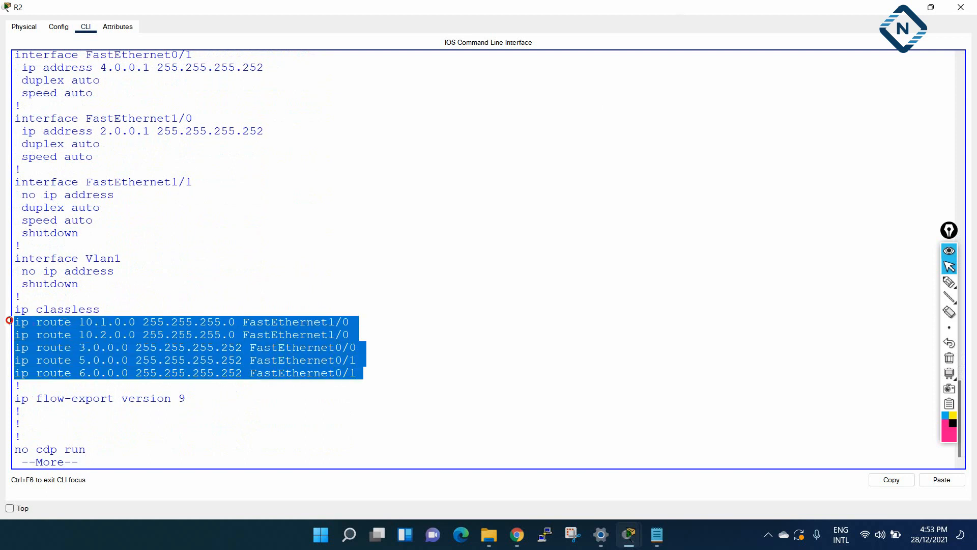
{"action": "right_click", "coordinate": [102, 347]}
{"action": "left_click", "coordinate": [121, 354]}
{"action": "left_click", "coordinate": [657, 535]}
{"action": "key", "text": "Right"}
{"action": "key", "text": "Right"}
{"action": "key", "text": "Right"}
{"action": "key", "text": "Right"}
{"action": "key", "text": "Right"}
{"action": "key", "text": "Right"}
{"action": "key", "text": "Right"}
{"action": "key", "text": "Right"}
{"action": "key", "text": "Right"}
{"action": "key", "text": "Right"}
{"action": "key", "text": "Right"}
{"action": "key", "text": "Right"}
{"action": "key", "text": "Right"}
{"action": "key", "text": "Right"}
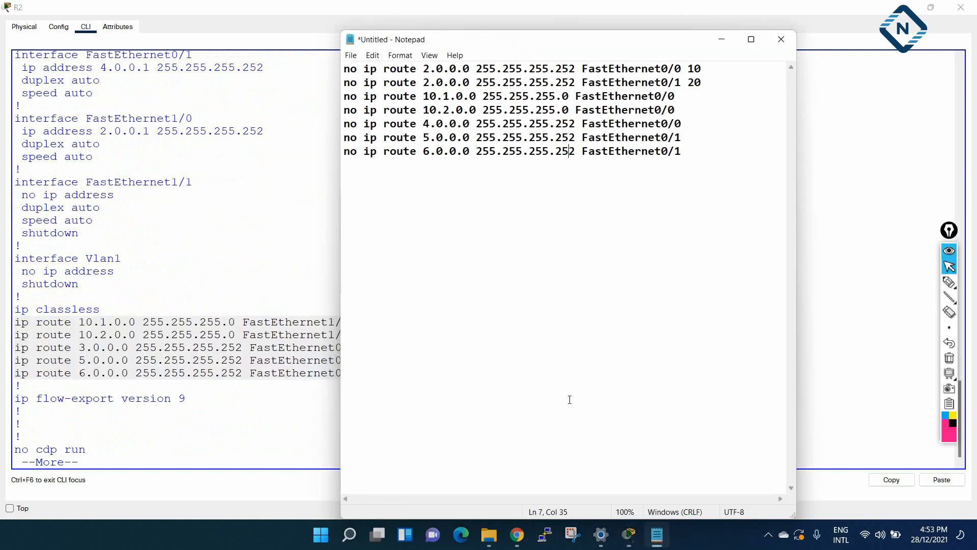
{"action": "key", "text": "ctrl+a"}
{"action": "key", "text": "ctrl+v"}
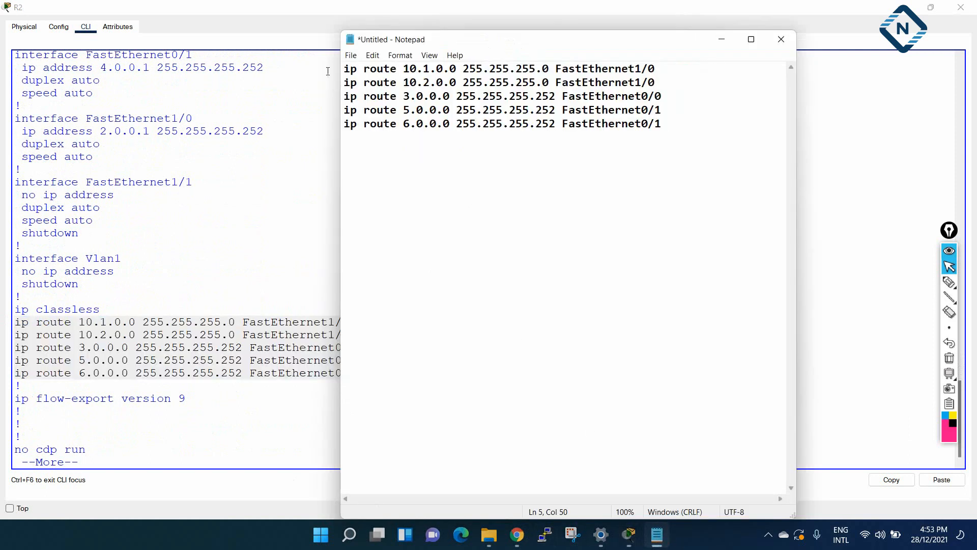
Prefix each of R2's ip route lines in Notepad with "no" to form removal commands.
{"action": "left_click", "coordinate": [343, 68]}
{"action": "type", "text": "no "}
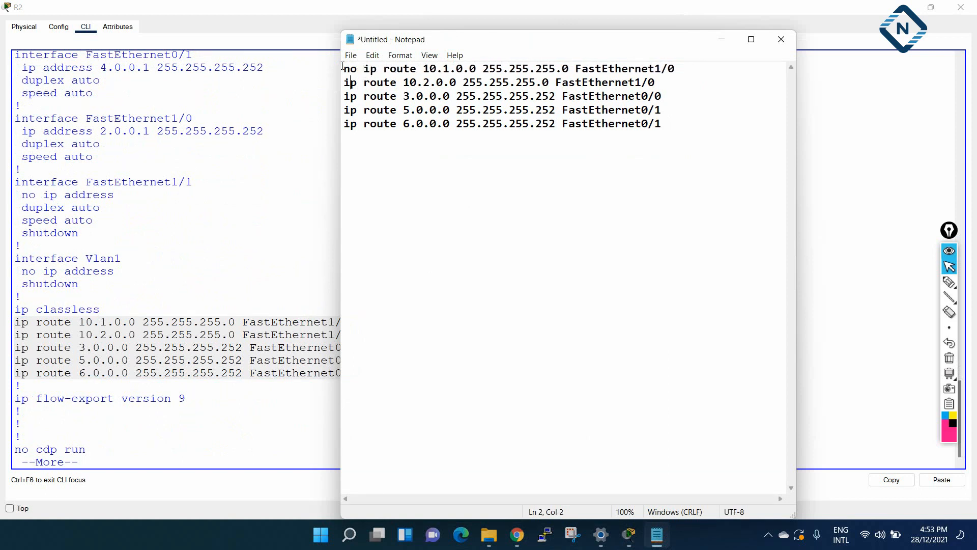
{"action": "type", "text": "no"}
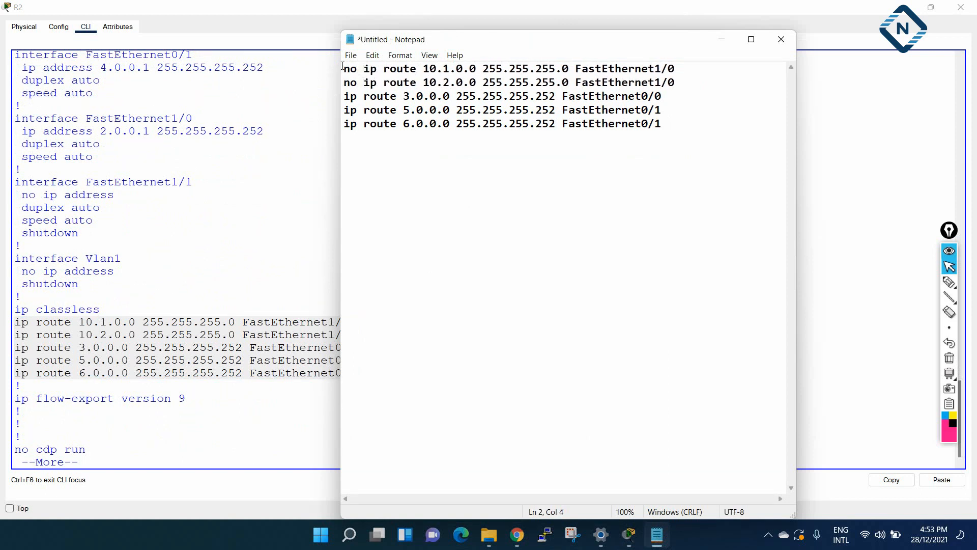
{"action": "key", "text": "Up"}
{"action": "key", "text": "End"}
{"action": "type", "text": "no"}
{"action": "key", "text": "BackSpace"}
{"action": "key", "text": "BackSpace"}
{"action": "key", "text": "Left"}
{"action": "key", "text": "Left"}
{"action": "key", "text": "Left"}
{"action": "key", "text": "Left"}
{"action": "key", "text": "Left"}
{"action": "key", "text": "Left"}
{"action": "key", "text": "Left"}
{"action": "key", "text": "Left"}
{"action": "key", "text": "Left"}
{"action": "key", "text": "Left"}
{"action": "key", "text": "Left"}
{"action": "key", "text": "Left"}
{"action": "key", "text": "Left"}
{"action": "key", "text": "Left"}
{"action": "key", "text": "Left"}
{"action": "key", "text": "Down"}
{"action": "key", "text": "Home"}
{"action": "key", "text": "Down"}
{"action": "type", "text": "no "}
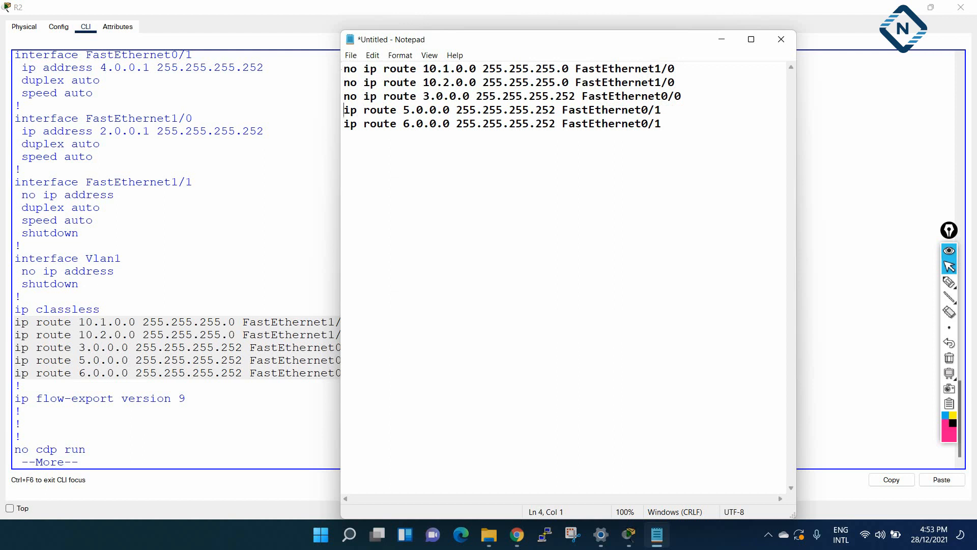
{"action": "type", "text": "no "}
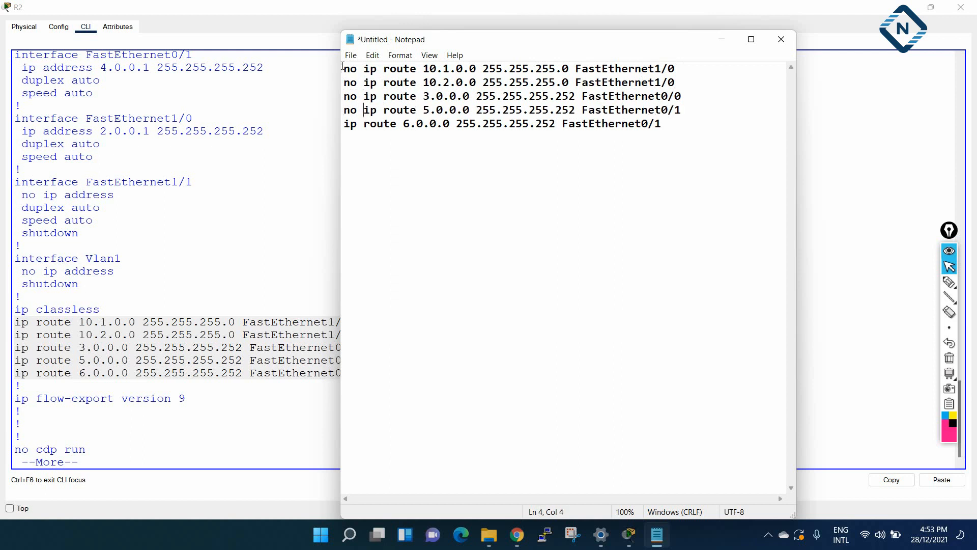
{"action": "type", "text": "no"}
Copy all the no ip route lines from Notepad, run them in R2's global configuration mode, and return to privileged mode.
{"action": "key", "text": "ctrl+a"}
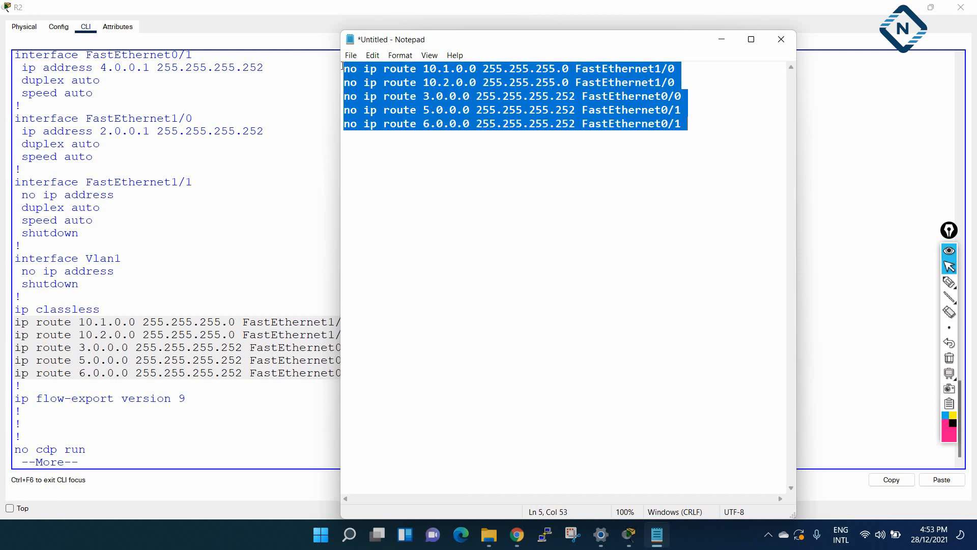
{"action": "left_click", "coordinate": [109, 195]}
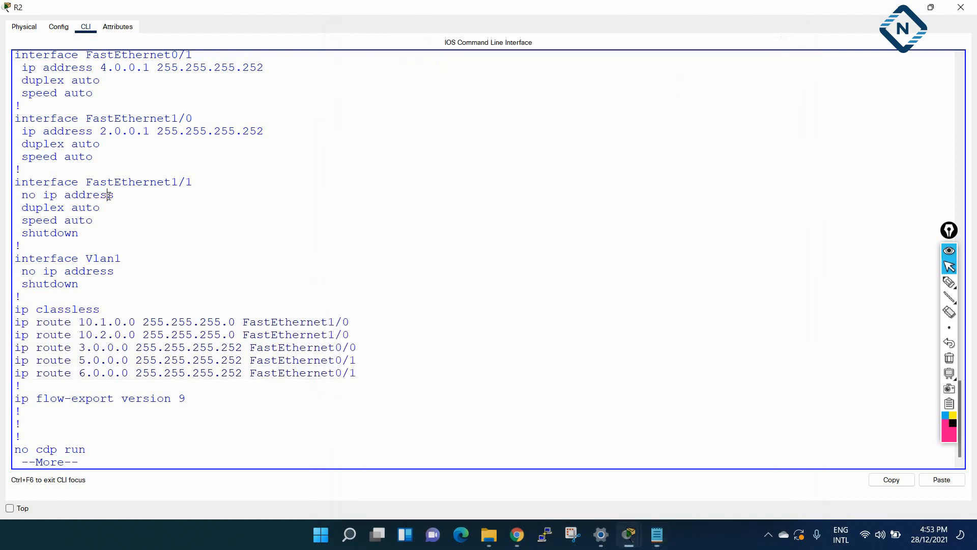
{"action": "key", "text": "q"}
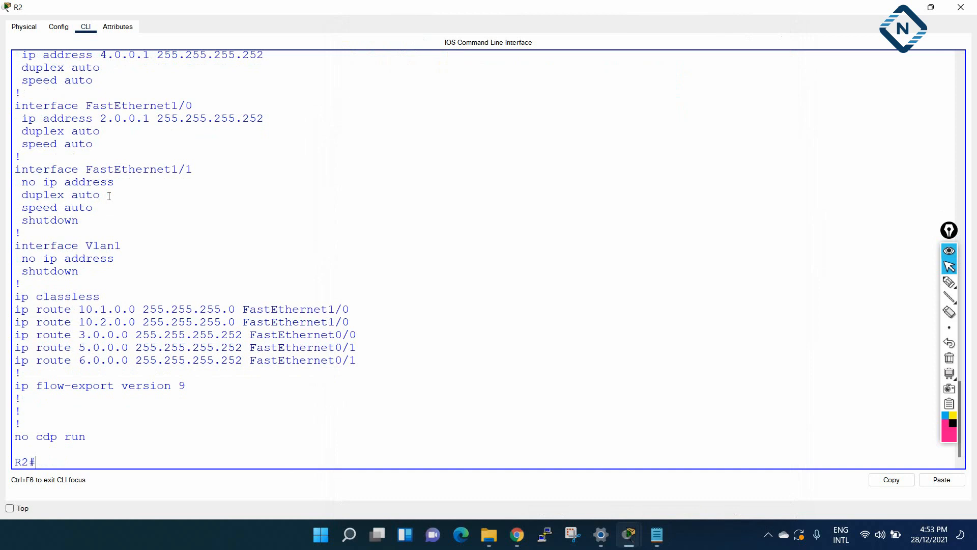
{"action": "key", "text": "Return"}
{"action": "type", "text": "config t"}
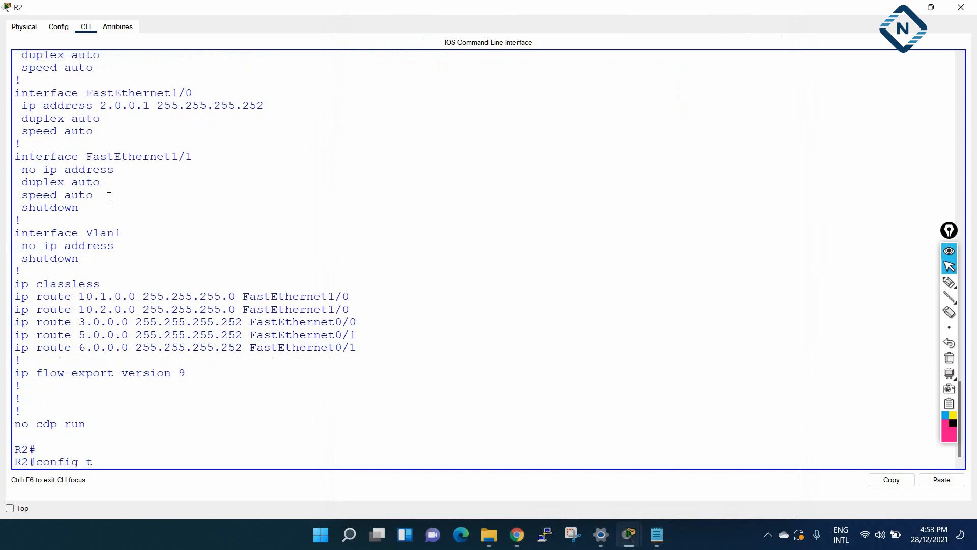
{"action": "key", "text": "Return"}
{"action": "key", "text": "Return"}
{"action": "key", "text": "Return"}
{"action": "key", "text": "Return"}
{"action": "key", "text": "Return"}
{"action": "key", "text": "Return"}
{"action": "key", "text": "Return"}
{"action": "key", "text": "Return"}
{"action": "key", "text": "Return"}
{"action": "key", "text": "Return"}
{"action": "key", "text": "Return"}
{"action": "key", "text": "Return"}
{"action": "key", "text": "Return"}
{"action": "key", "text": "Return"}
{"action": "right_click", "coordinate": [134, 174]}
{"action": "left_click", "coordinate": [155, 197]}
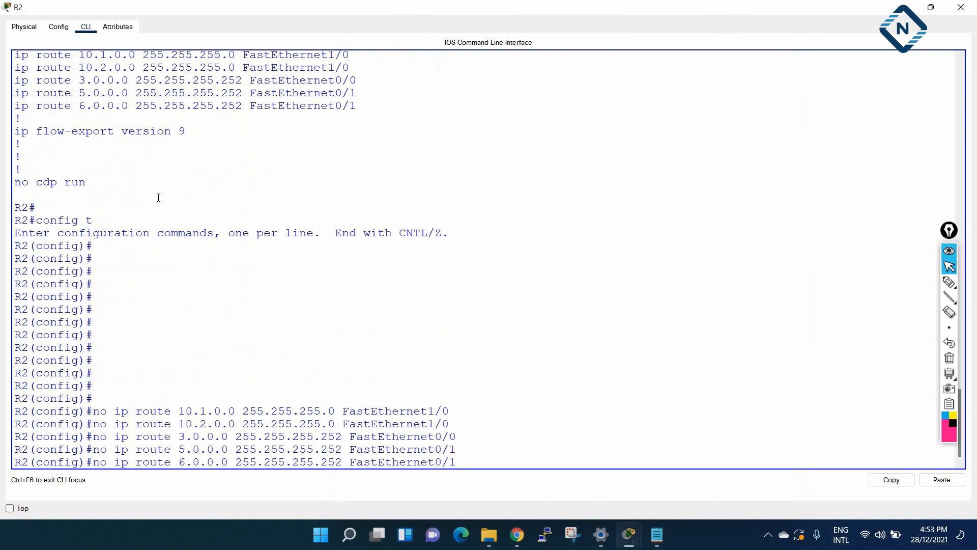
{"action": "key", "text": "ctrl+z"}
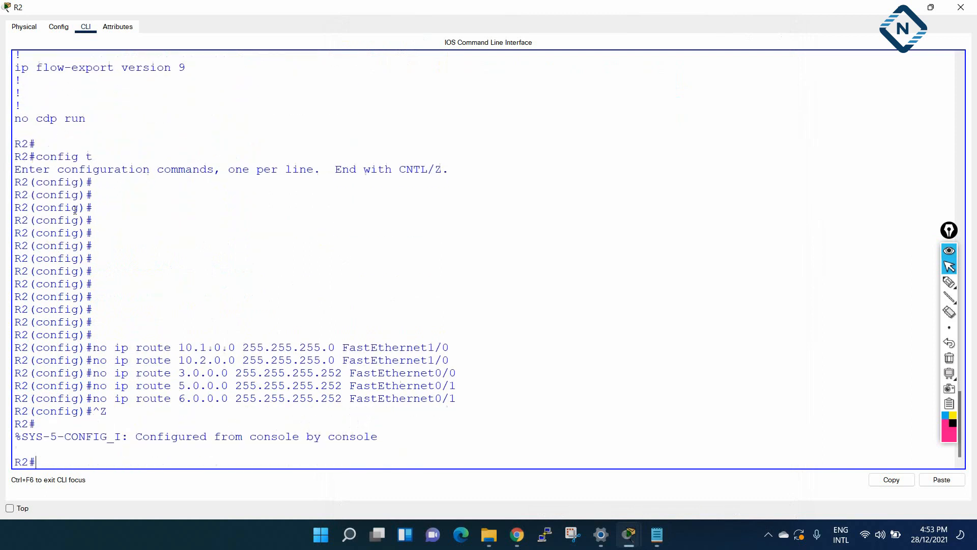
Save R2's configuration with wr, close its window, and minimize Notepad to return to the topology.
{"action": "key", "text": "Return"}
{"action": "key", "text": "Return"}
{"action": "type", "text": "wr"}
{"action": "key", "text": "Return"}
{"action": "key", "text": "Return"}
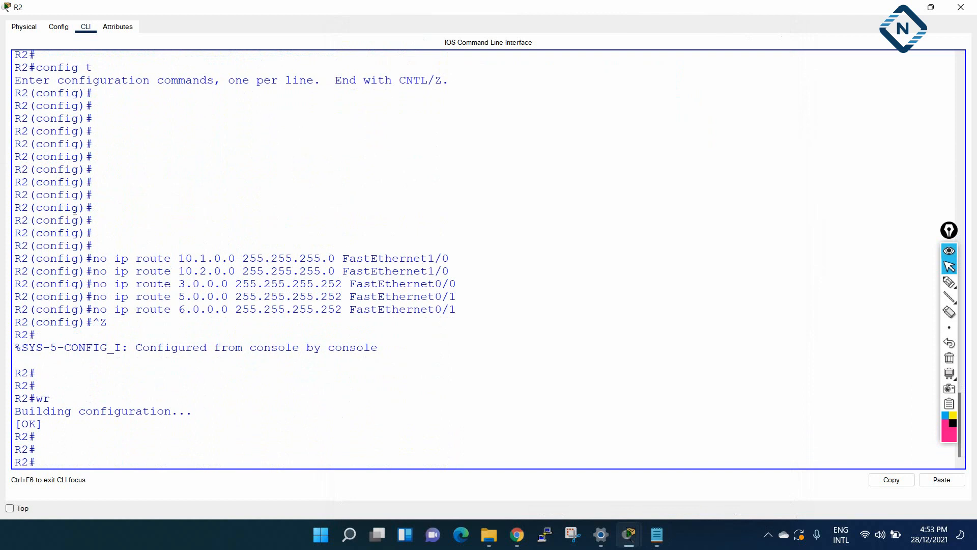
{"action": "left_click", "coordinate": [961, 7]}
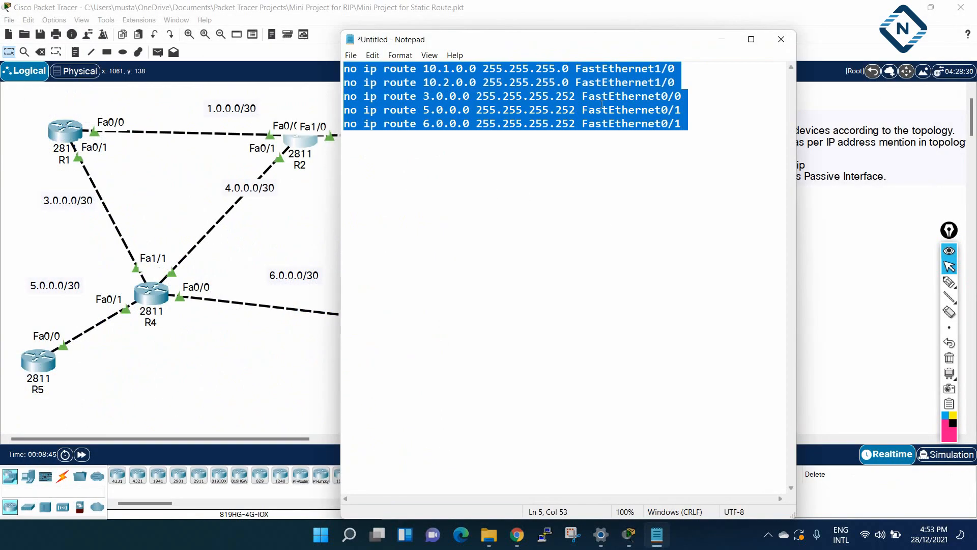
{"action": "left_click", "coordinate": [721, 39]}
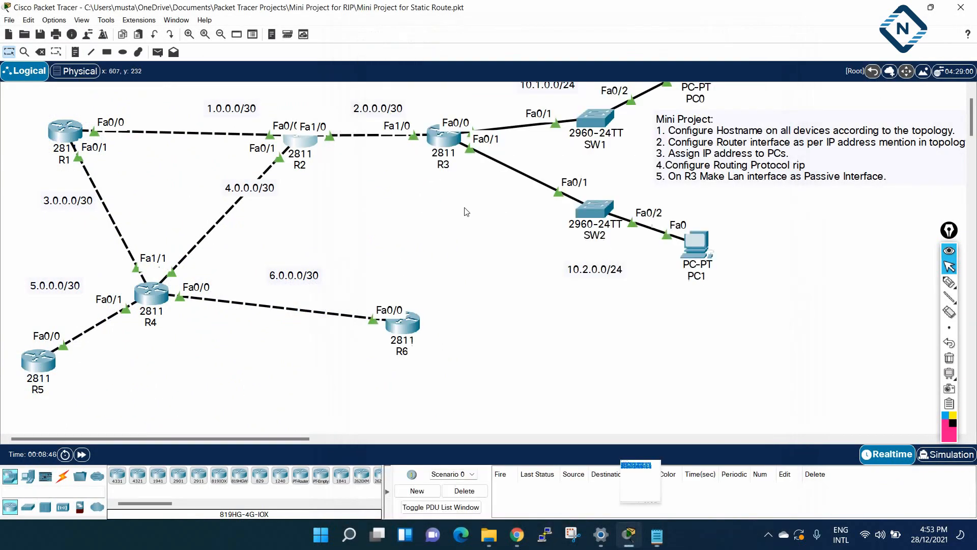
Open router R3's command line in a maximized window and enter privileged mode with en.
{"action": "left_click", "coordinate": [446, 146]}
{"action": "left_click", "coordinate": [397, 107]}
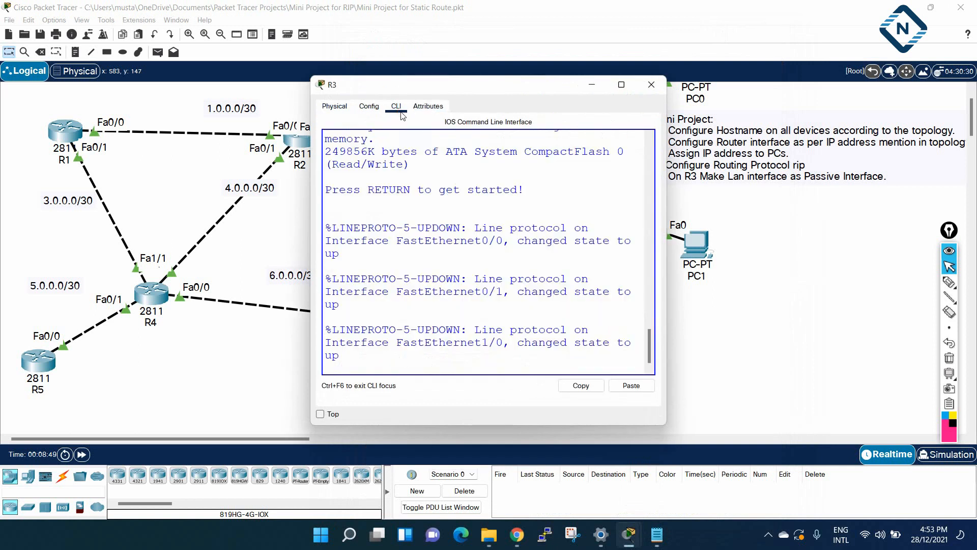
{"action": "left_click", "coordinate": [621, 84]}
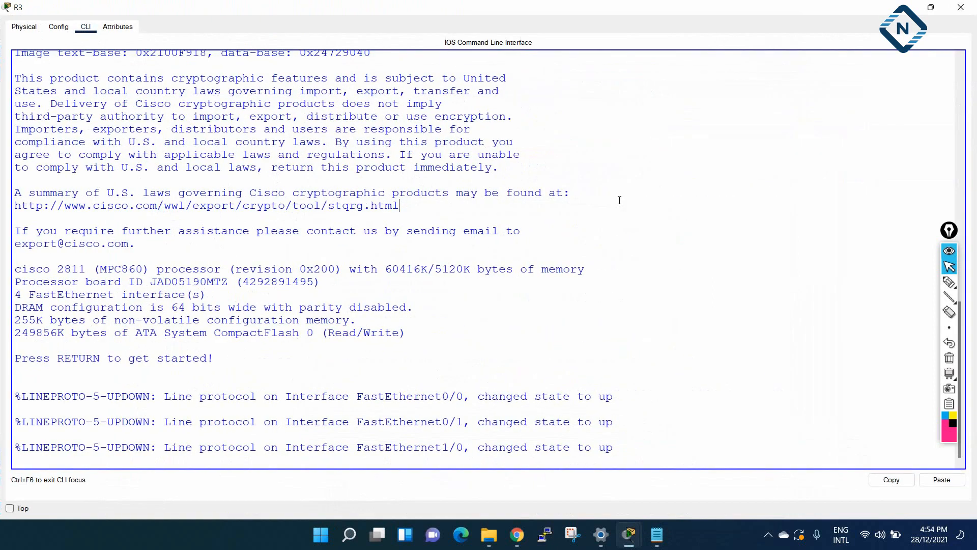
{"action": "key", "text": "Return"}
{"action": "key", "text": "Return"}
{"action": "key", "text": "Return"}
{"action": "type", "text": "en"}
{"action": "key", "text": "Return"}
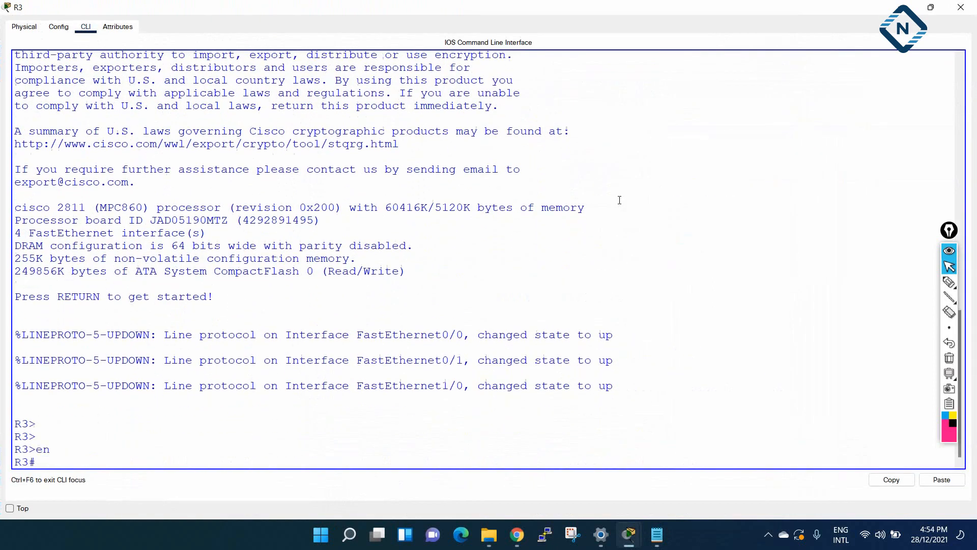
Display R3's running configuration with sh run and page through it to the ip route lines.
{"action": "type", "text": "sh run"}
{"action": "key", "text": "Return"}
{"action": "key", "text": "Return"}
{"action": "key", "text": "Return"}
{"action": "key", "text": "Return"}
{"action": "key", "text": "Return"}
{"action": "key", "text": "Return"}
{"action": "key", "text": "Return"}
{"action": "key", "text": "Return"}
{"action": "key", "text": "Return"}
{"action": "key", "text": "Return"}
{"action": "key", "text": "Return"}
{"action": "key", "text": "Return"}
{"action": "key", "text": "Return"}
{"action": "key", "text": "Return"}
{"action": "key", "text": "Return"}
{"action": "key", "text": "Return"}
{"action": "key", "text": "Return"}
{"action": "key", "text": "Return"}
{"action": "key", "text": "Return"}
{"action": "key", "text": "Return"}
{"action": "key", "text": "Return"}
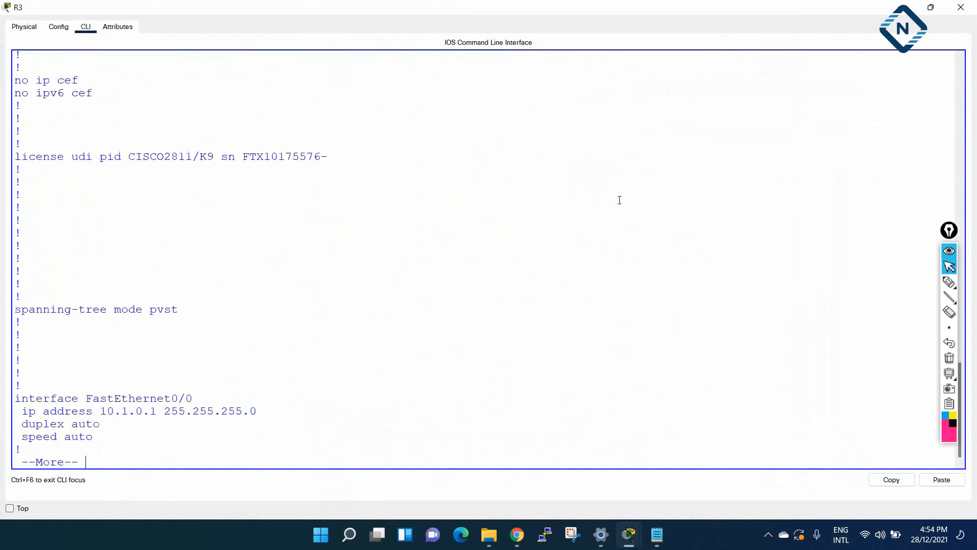
{"action": "key", "text": "Return"}
{"action": "key", "text": "Return"}
{"action": "key", "text": "Return"}
{"action": "key", "text": "Return"}
{"action": "key", "text": "Return"}
{"action": "key", "text": "Return"}
{"action": "key", "text": "Return"}
{"action": "key", "text": "Return"}
{"action": "key", "text": "Return"}
{"action": "key", "text": "Return"}
{"action": "key", "text": "Return"}
{"action": "key", "text": "Return"}
{"action": "key", "text": "Return"}
{"action": "key", "text": "Return"}
{"action": "key", "text": "Return"}
{"action": "key", "text": "Return"}
{"action": "key", "text": "Return"}
{"action": "key", "text": "Return"}
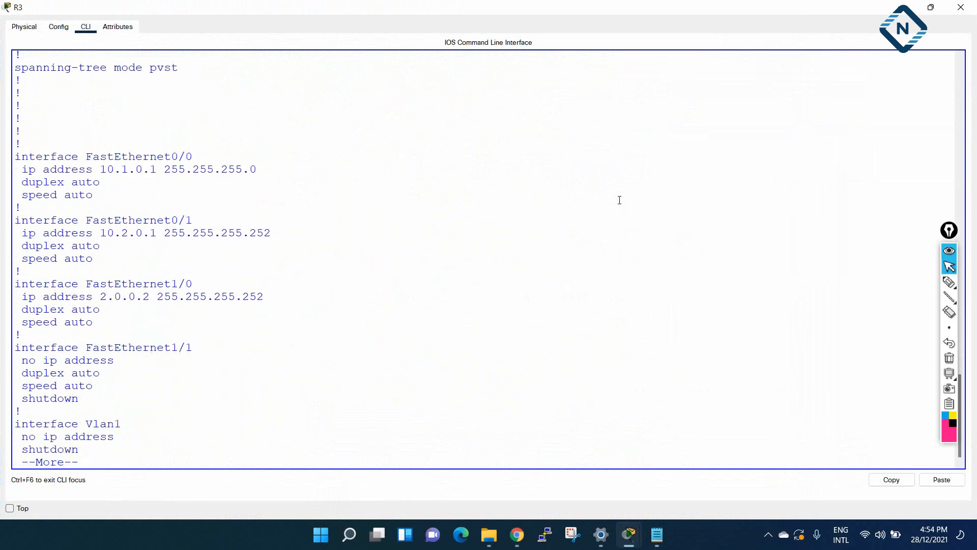
{"action": "key", "text": "Return"}
{"action": "key", "text": "Return"}
{"action": "key", "text": "Return"}
{"action": "key", "text": "Return"}
{"action": "key", "text": "Return"}
{"action": "key", "text": "Return"}
{"action": "key", "text": "Return"}
{"action": "key", "text": "Return"}
{"action": "key", "text": "Return"}
{"action": "key", "text": "Return"}
{"action": "key", "text": "Return"}
{"action": "key", "text": "Return"}
{"action": "key", "text": "Return"}
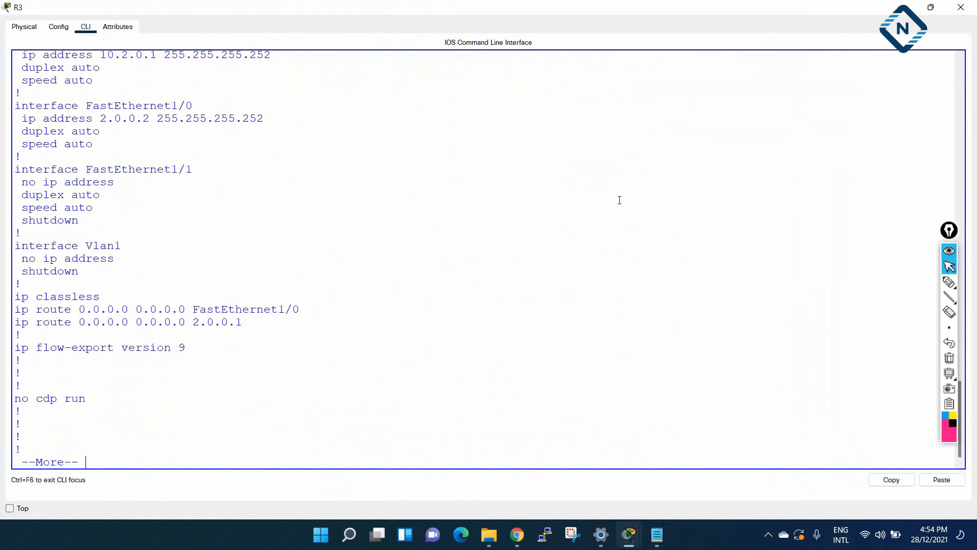
Copy R3's two ip route 0.0.0.0 0.0.0.0 lines and replace the contents of Notepad with them.
{"action": "left_click_drag", "start_coordinate": [249, 324], "coordinate": [4, 308]}
{"action": "right_click", "coordinate": [89, 313]}
{"action": "left_click", "coordinate": [106, 320]}
{"action": "left_click", "coordinate": [657, 534]}
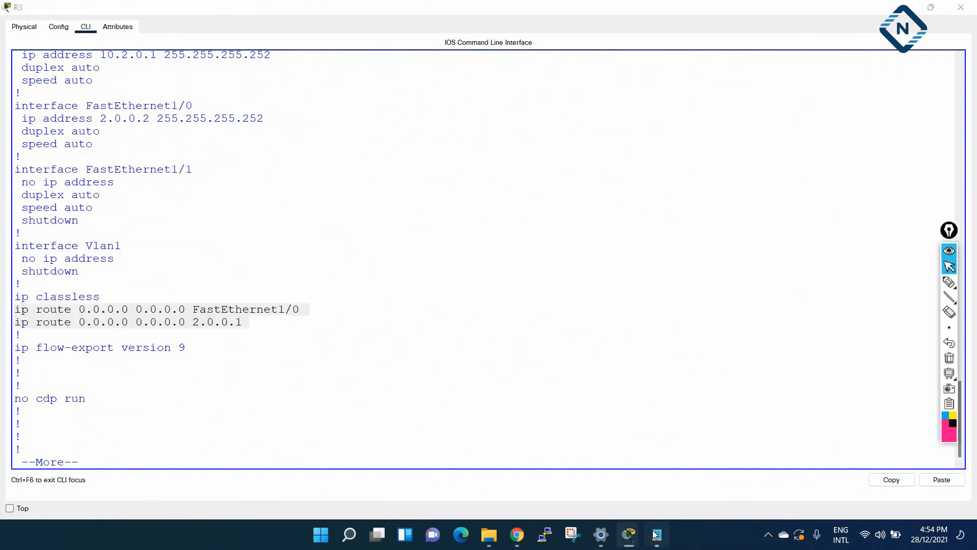
{"action": "key", "text": "ctrl+a"}
{"action": "key", "text": "ctrl+v"}
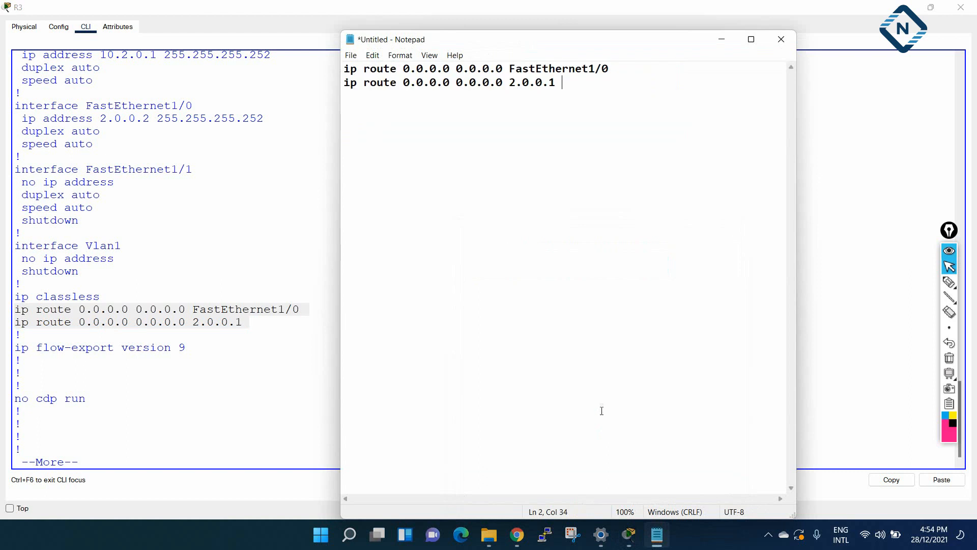
Prefix both of R3's ip route lines in Notepad with "no" to form removal commands.
{"action": "left_click", "coordinate": [342, 68]}
{"action": "type", "text": "no"}
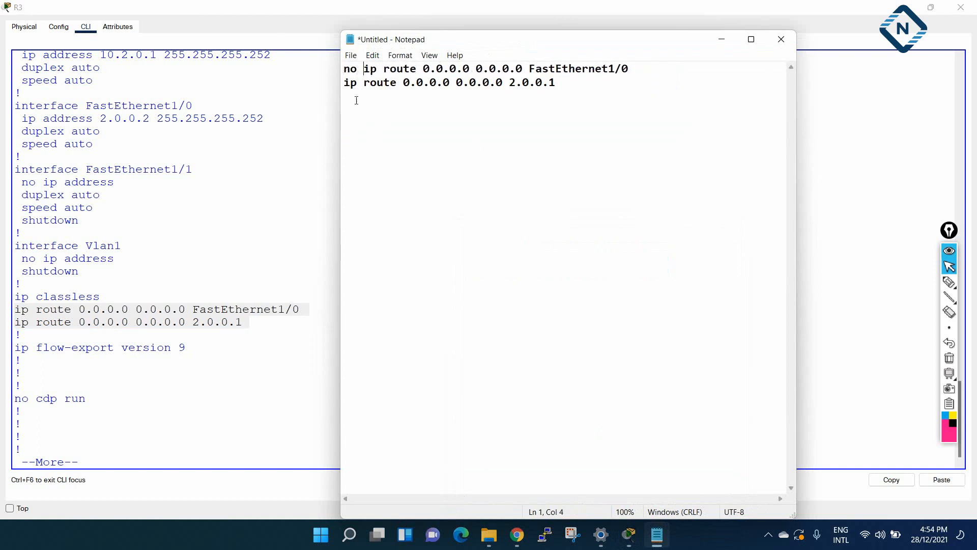
{"action": "left_click", "coordinate": [344, 82]}
{"action": "type", "text": "no"}
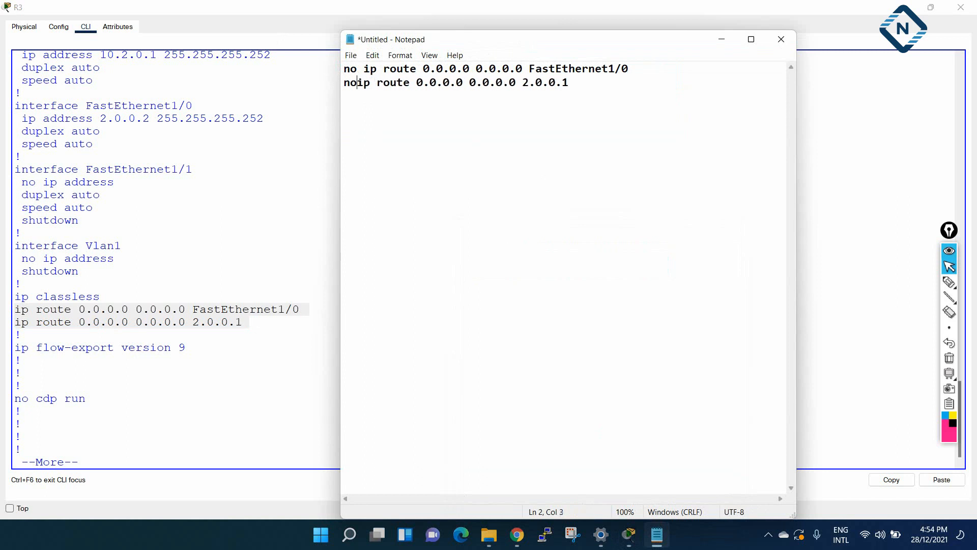
Copy both no ip route lines from Notepad, run them in R3's global configuration mode, and return to privileged mode.
{"action": "key", "text": "ctrl+a"}
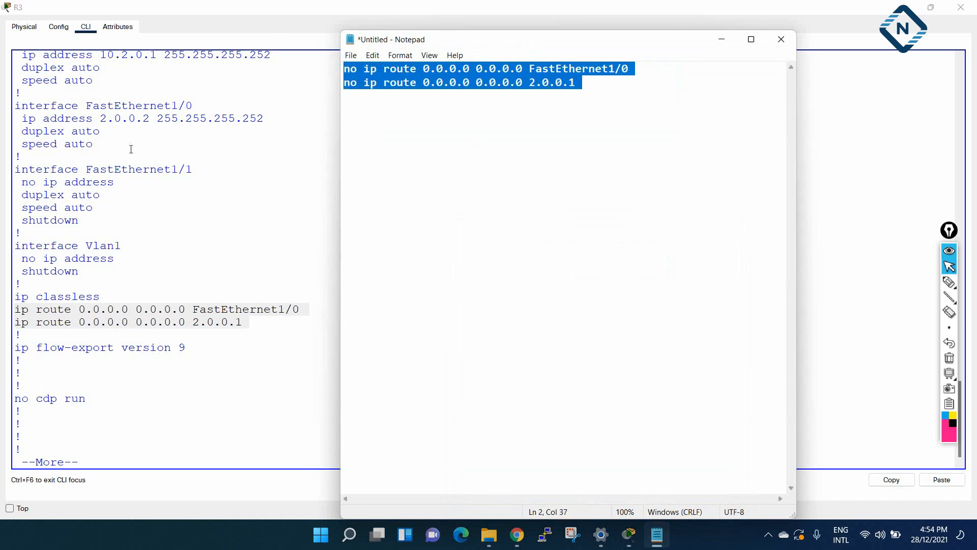
{"action": "left_click", "coordinate": [167, 221]}
{"action": "key", "text": "Escape"}
{"action": "key", "text": "Return"}
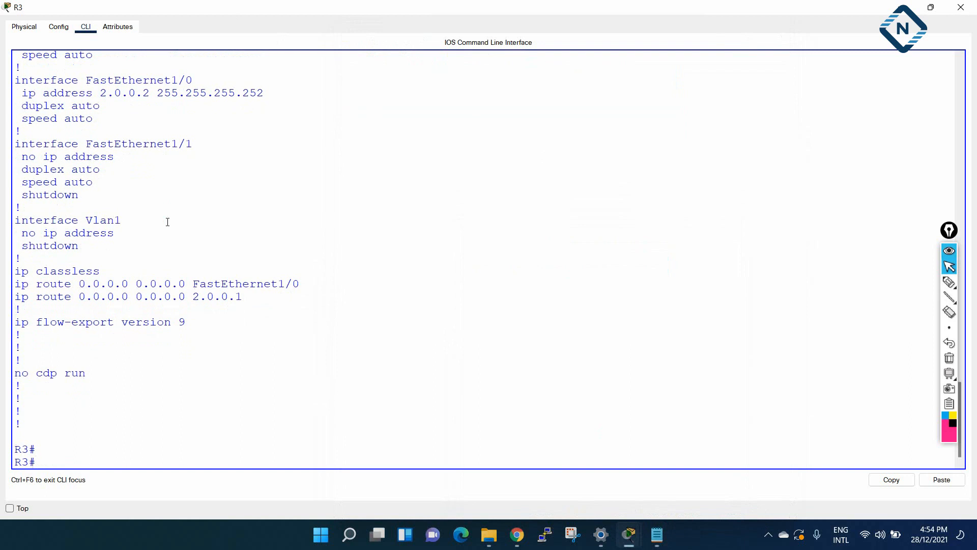
{"action": "type", "text": "config t"}
{"action": "key", "text": "Return"}
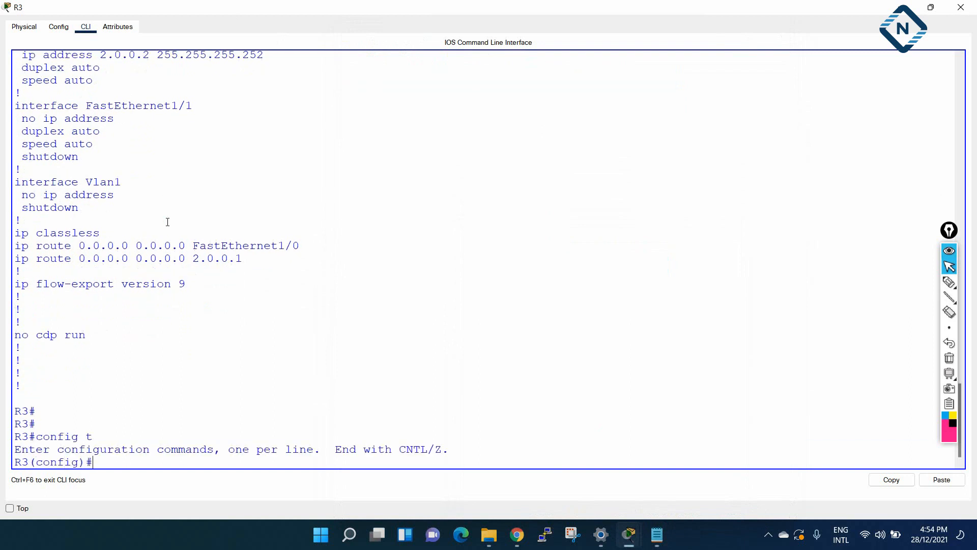
{"action": "right_click", "coordinate": [170, 223]}
{"action": "left_click", "coordinate": [194, 242]}
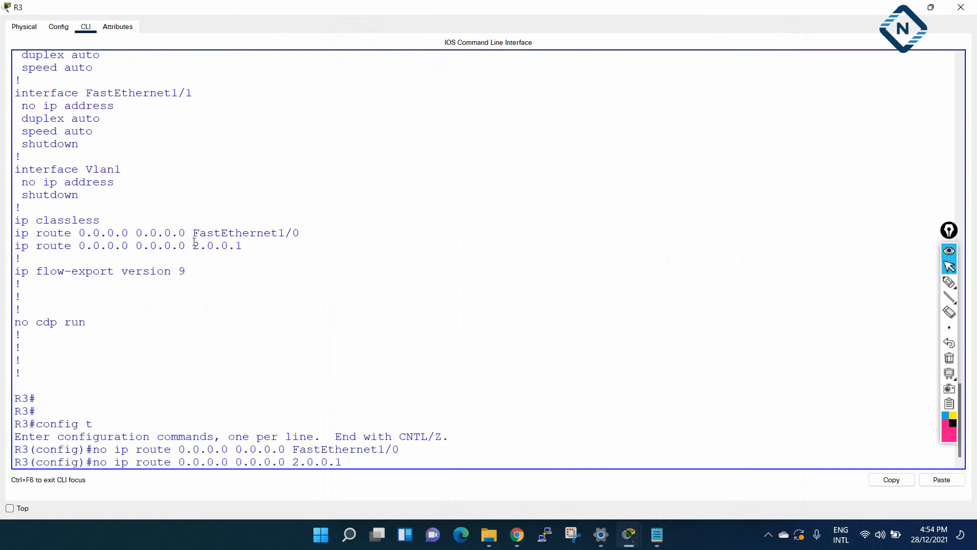
{"action": "key", "text": "Return"}
{"action": "key", "text": "Return"}
{"action": "key", "text": "ctrl+z"}
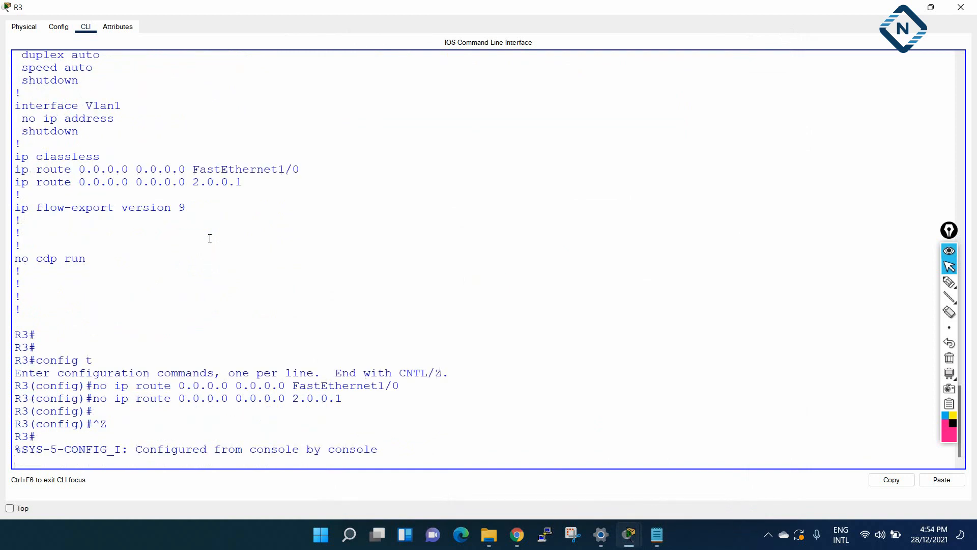
Save R3's configuration with wr and display its routing table with sh ip route.
{"action": "type", "text": "wr"}
{"action": "key", "text": "Return"}
{"action": "type", "text": "sh ip rou"}
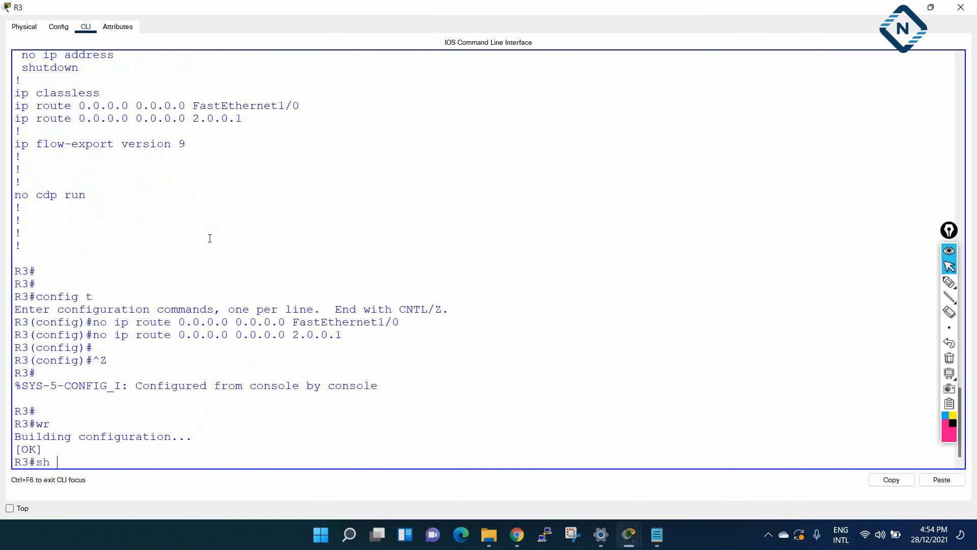
{"action": "key", "text": "Tab"}
{"action": "key", "text": "Return"}
{"action": "key", "text": "Return"}
{"action": "key", "text": "Return"}
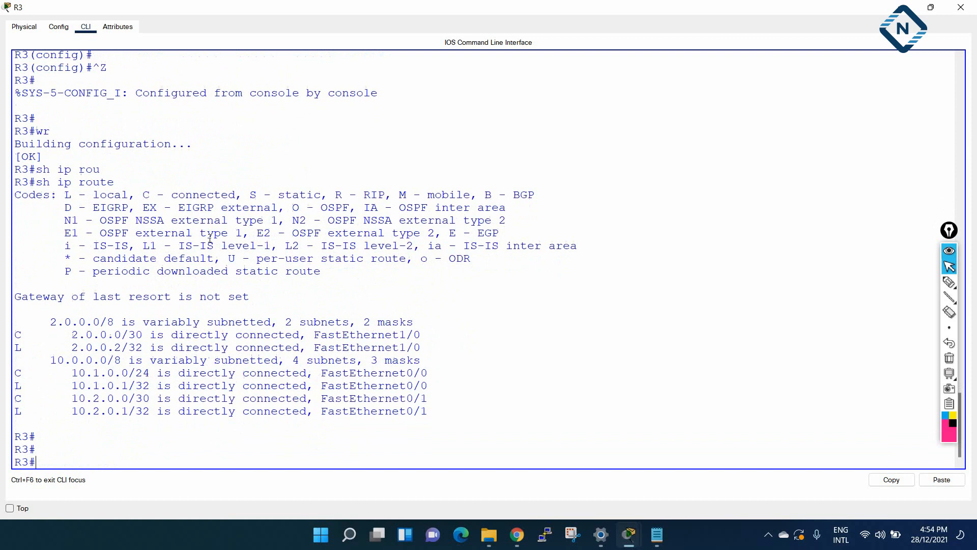
Close R3's window and open router R4's command line in a maximized window.
{"action": "left_click", "coordinate": [961, 7]}
{"action": "left_click", "coordinate": [310, 194]}
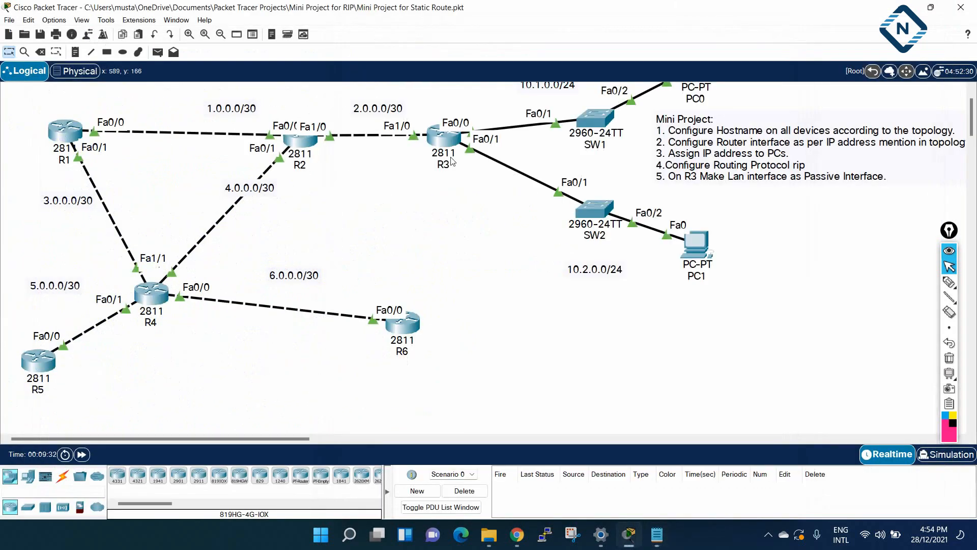
{"action": "double_click", "coordinate": [153, 294]}
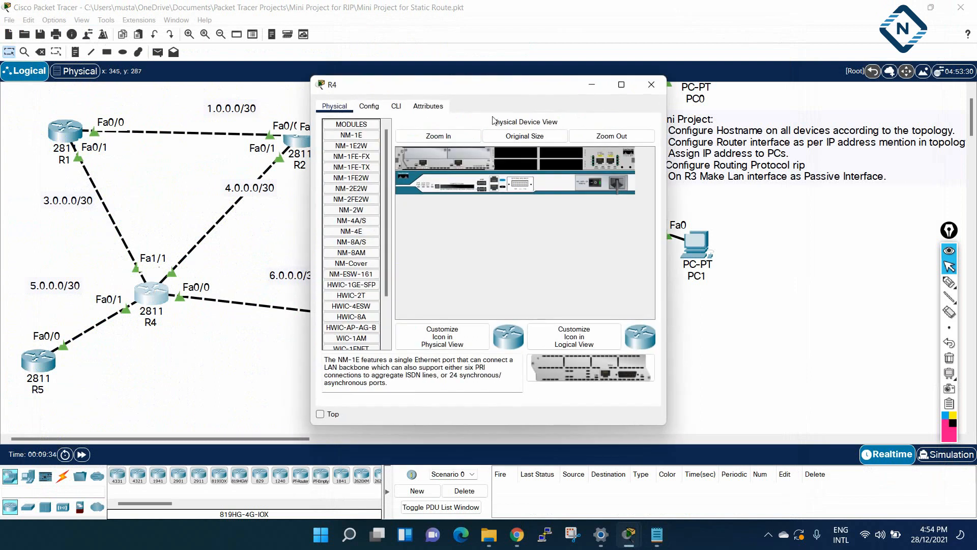
{"action": "left_click", "coordinate": [396, 105]}
{"action": "left_click", "coordinate": [622, 85]}
{"action": "key", "text": "Return"}
{"action": "key", "text": "Return"}
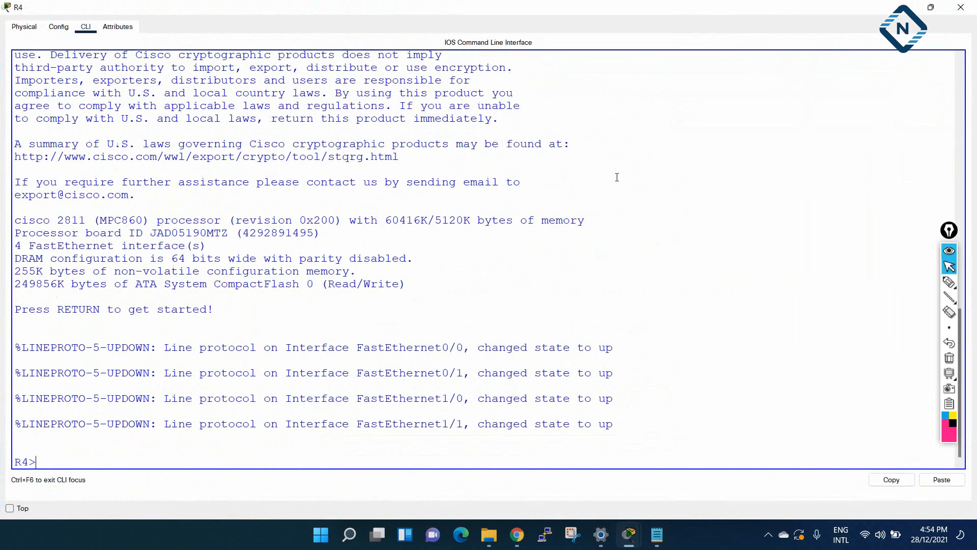
Enter privileged mode on R4 with en and page through its running configuration with sh run to the ip route lines.
{"action": "type", "text": "en"}
{"action": "key", "text": "Return"}
{"action": "type", "text": "sh run"}
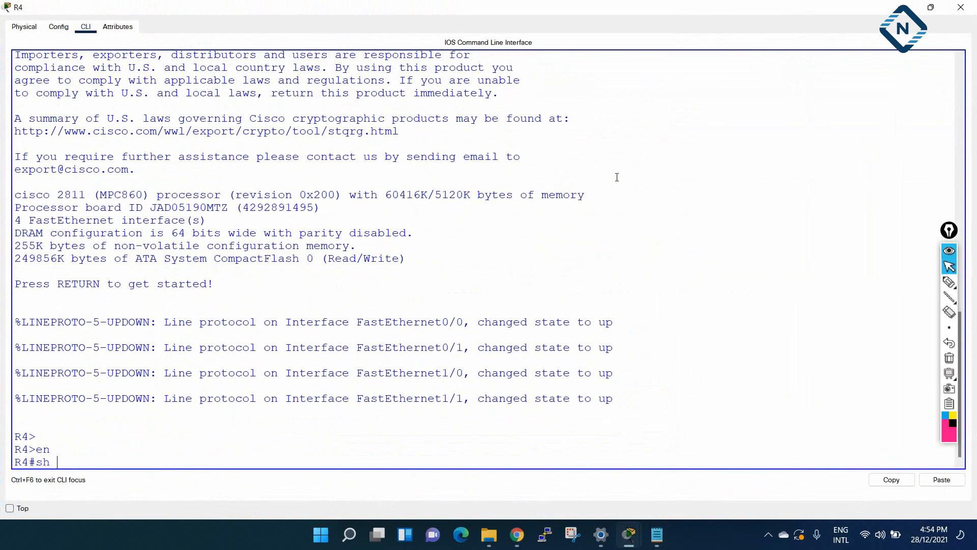
{"action": "key", "text": "Return"}
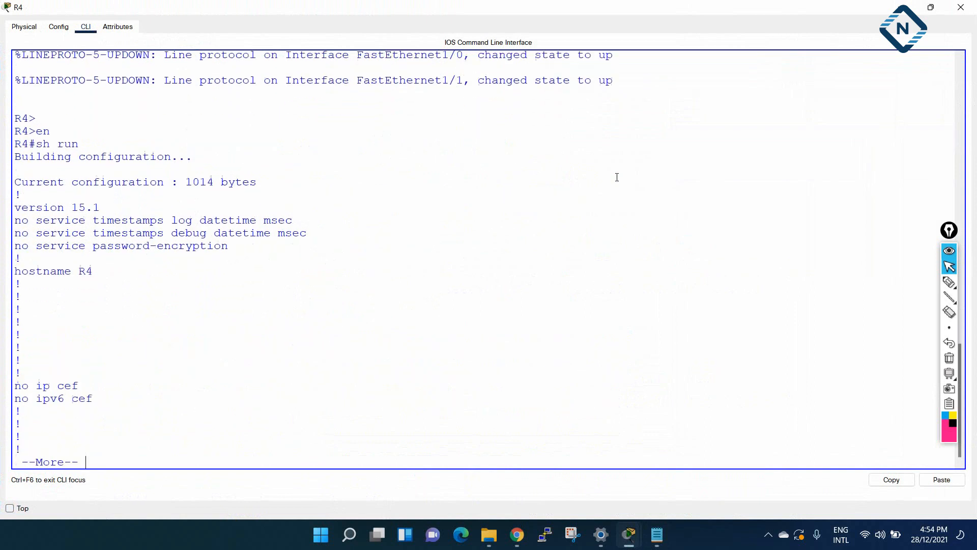
{"action": "key", "text": "space"}
{"action": "key", "text": "space"}
{"action": "key", "text": "space"}
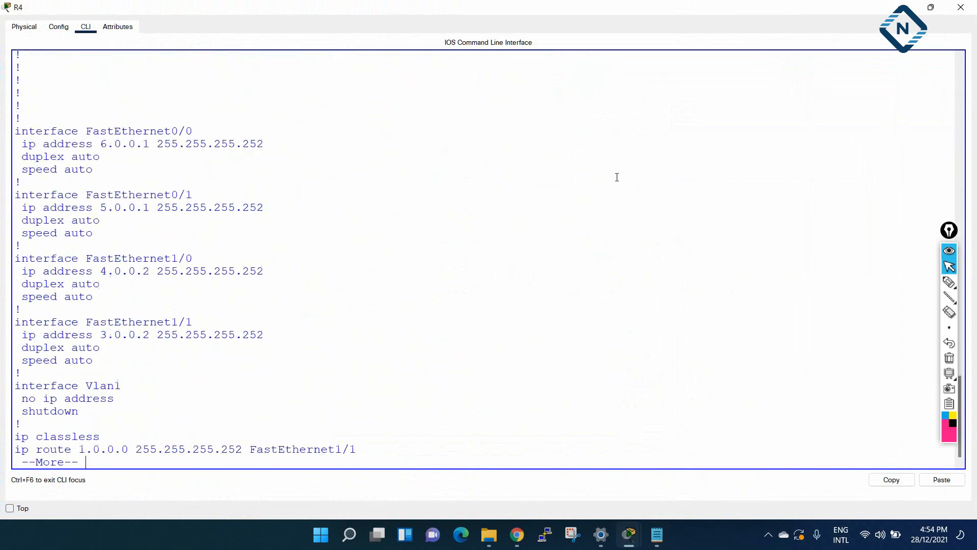
Copy R4's four ip route lines and replace the contents of Notepad with them.
{"action": "left_click_drag", "start_coordinate": [356, 326], "coordinate": [2, 284]}
{"action": "right_click", "coordinate": [132, 313]}
{"action": "left_click", "coordinate": [144, 330]}
{"action": "left_click", "coordinate": [658, 535]}
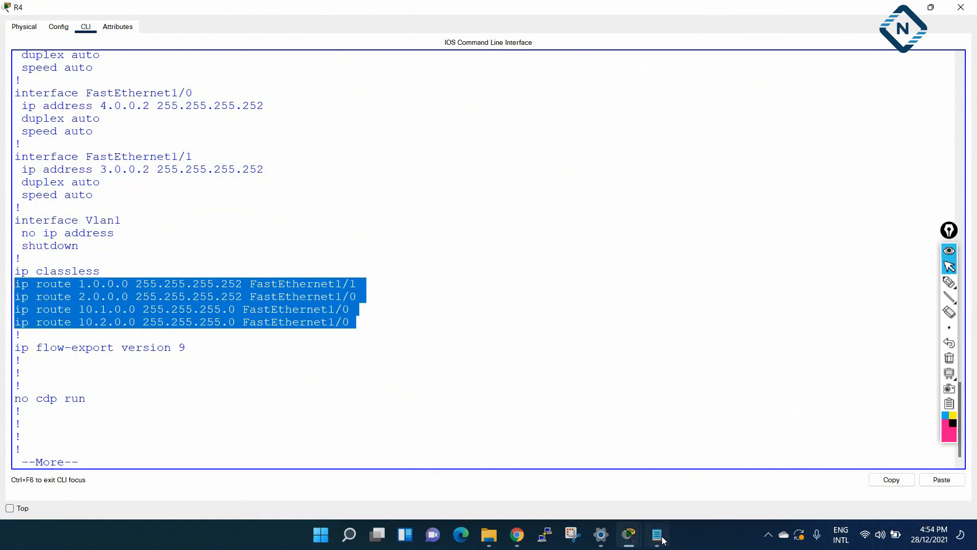
{"action": "key", "text": "ctrl+a"}
{"action": "key", "text": "ctrl+v"}
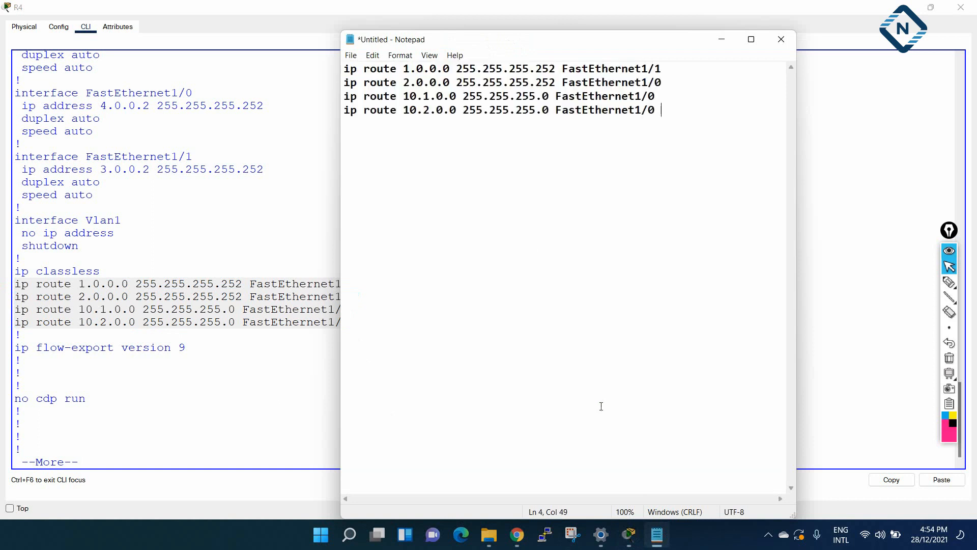
Prefix each of R4's four ip route lines in Notepad with "no" to form removal commands.
{"action": "left_click", "coordinate": [342, 67]}
{"action": "type", "text": "no"}
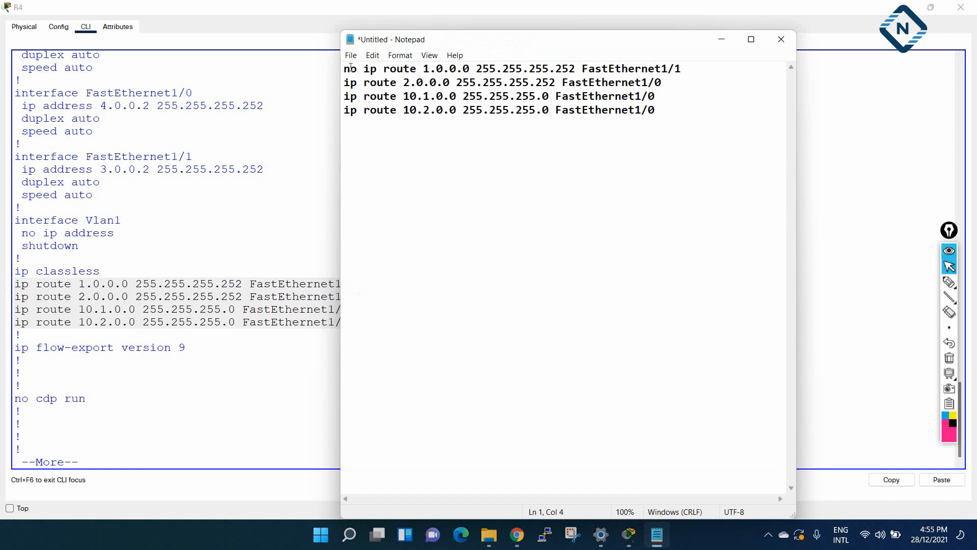
{"action": "left_click", "coordinate": [344, 82]}
{"action": "type", "text": "no "}
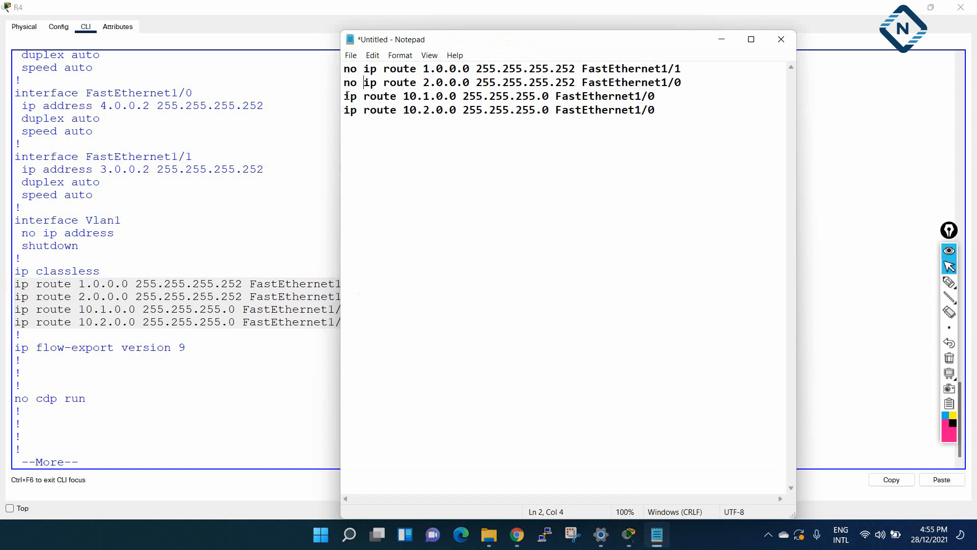
{"action": "type", "text": "no"}
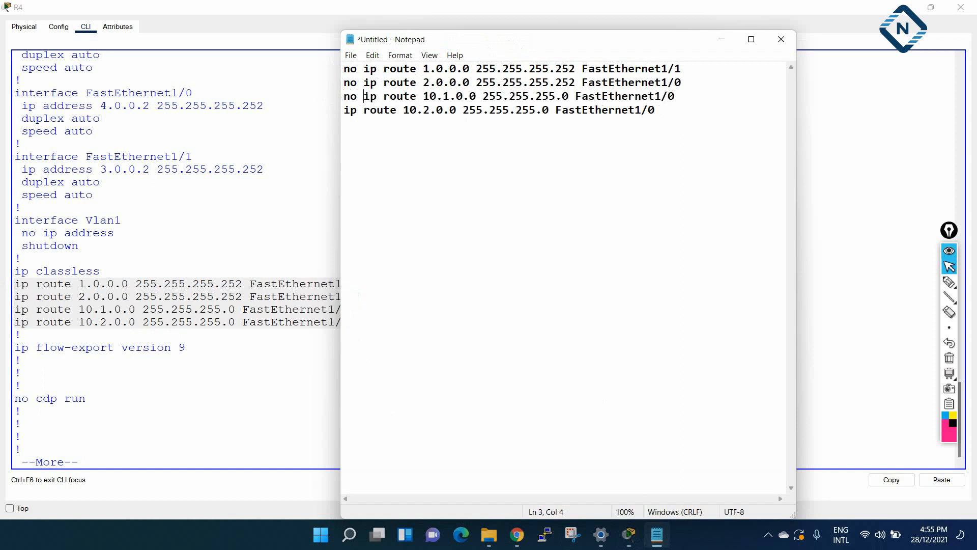
{"action": "left_click", "coordinate": [346, 113]}
{"action": "type", "text": "no"}
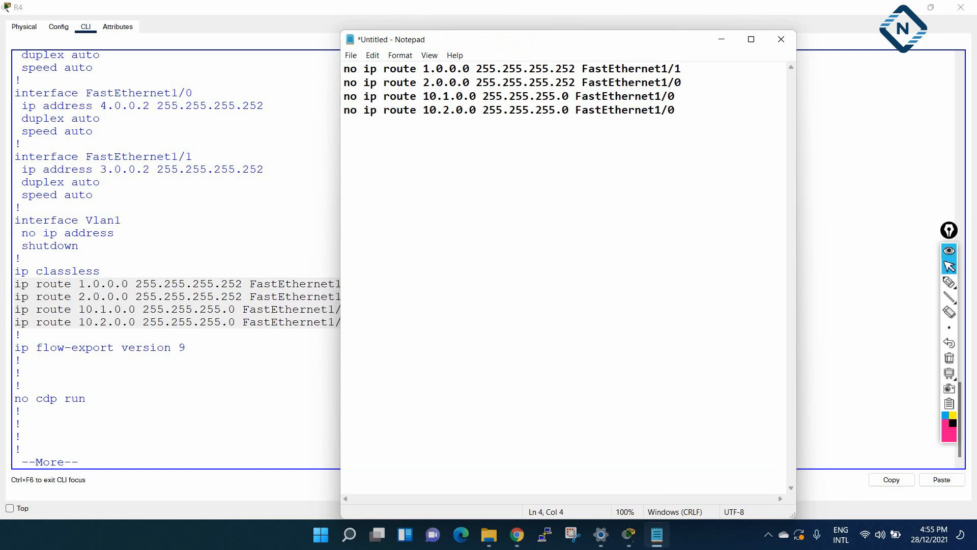
Copy the four no ip route lines from Notepad and run them in R4's global configuration mode.
{"action": "key", "text": "ctrl+a"}
{"action": "left_click", "coordinate": [202, 334]}
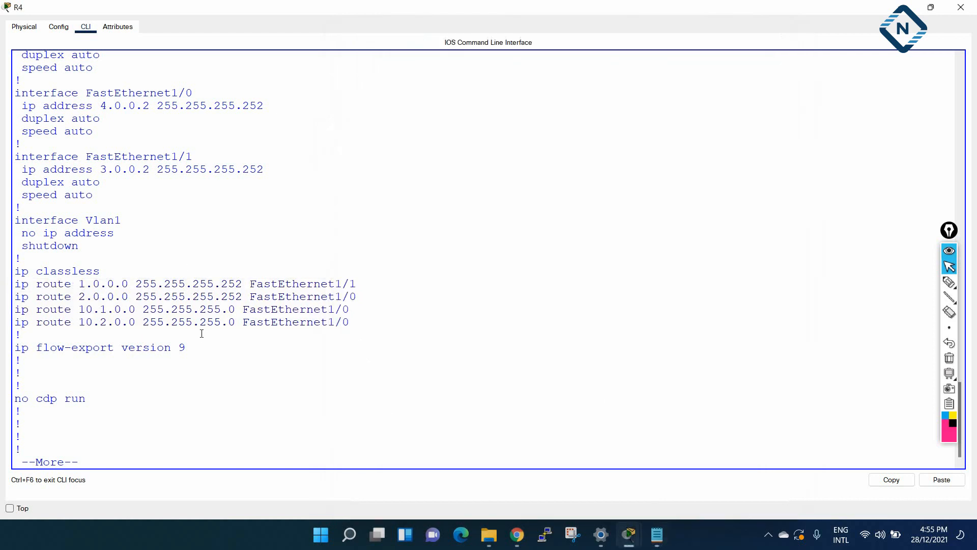
{"action": "key", "text": "ctrl+c"}
{"action": "key", "text": "Return"}
{"action": "key", "text": "Return"}
{"action": "key", "text": "Return"}
{"action": "type", "text": "config t"}
{"action": "key", "text": "Return"}
{"action": "right_click", "coordinate": [201, 334]}
{"action": "left_click", "coordinate": [217, 349]}
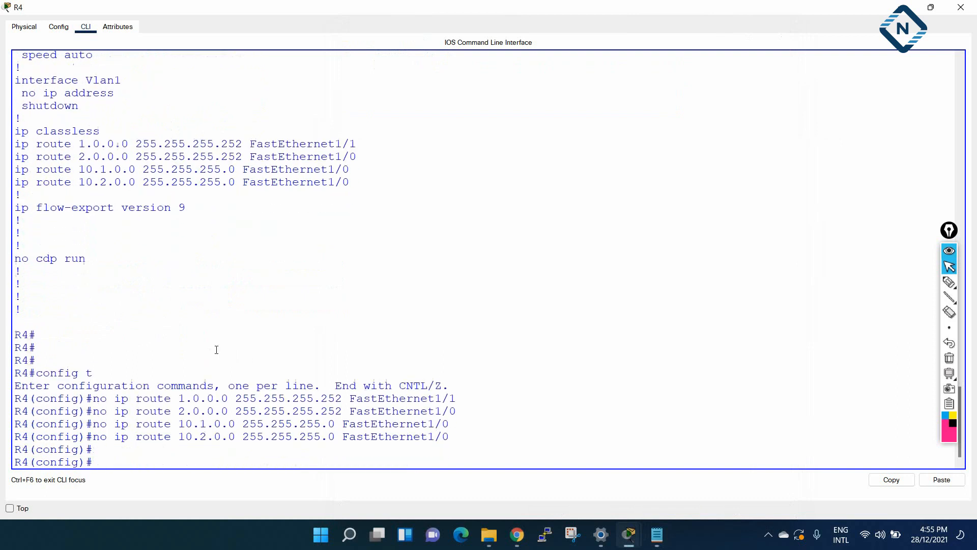
Close R4's window, return to the topology, and open router R5's command line in a maximized window.
{"action": "left_click", "coordinate": [960, 7]}
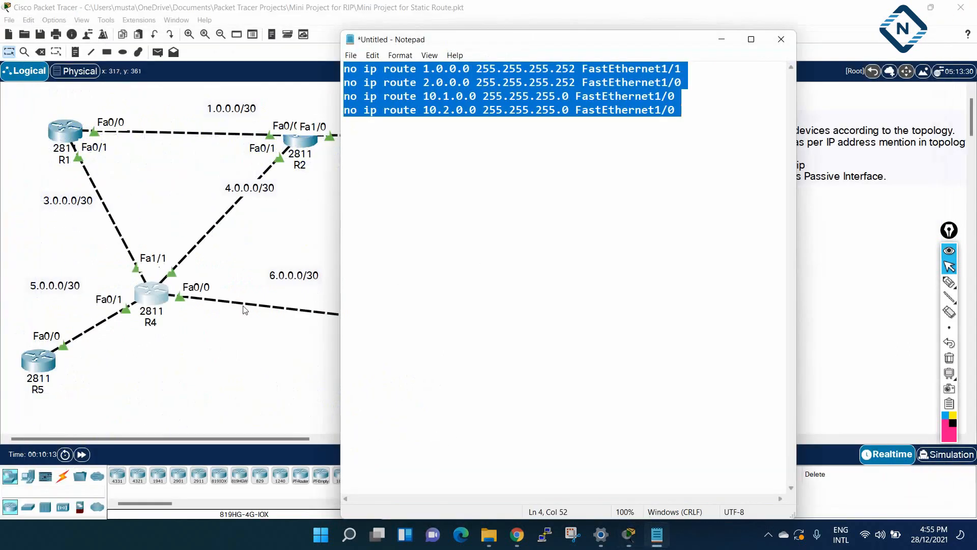
{"action": "left_click", "coordinate": [178, 317]}
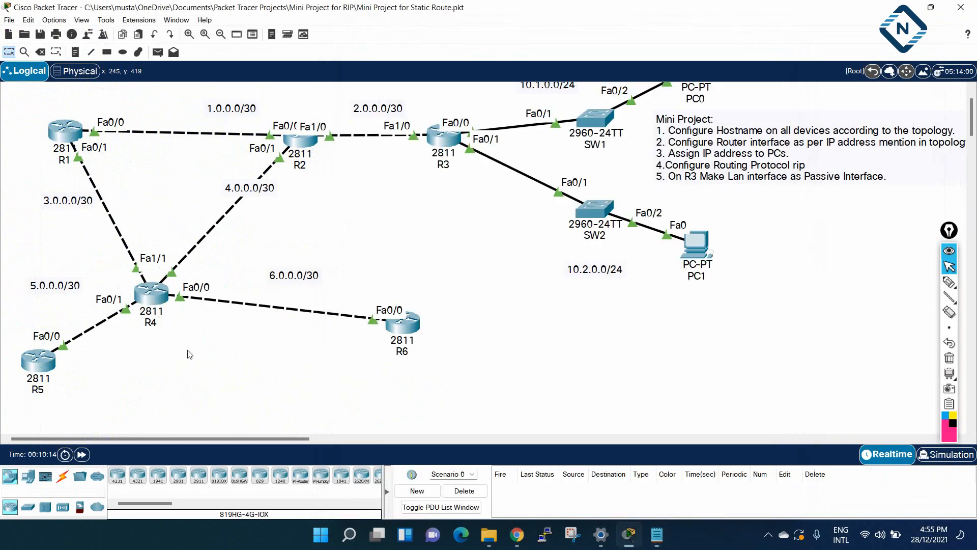
{"action": "left_click", "coordinate": [40, 370]}
{"action": "left_click", "coordinate": [396, 106]}
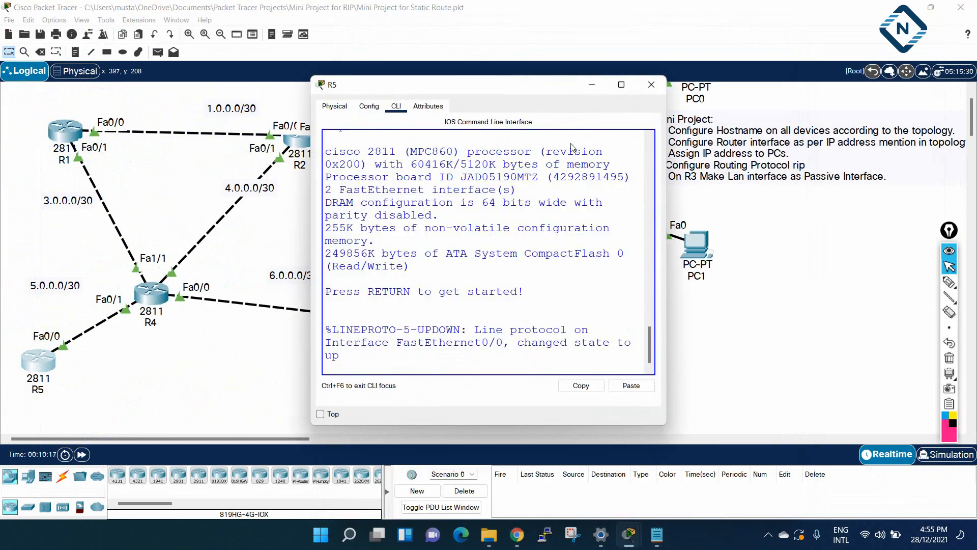
{"action": "left_click", "coordinate": [621, 85]}
{"action": "key", "text": "Return"}
{"action": "key", "text": "Return"}
{"action": "key", "text": "Return"}
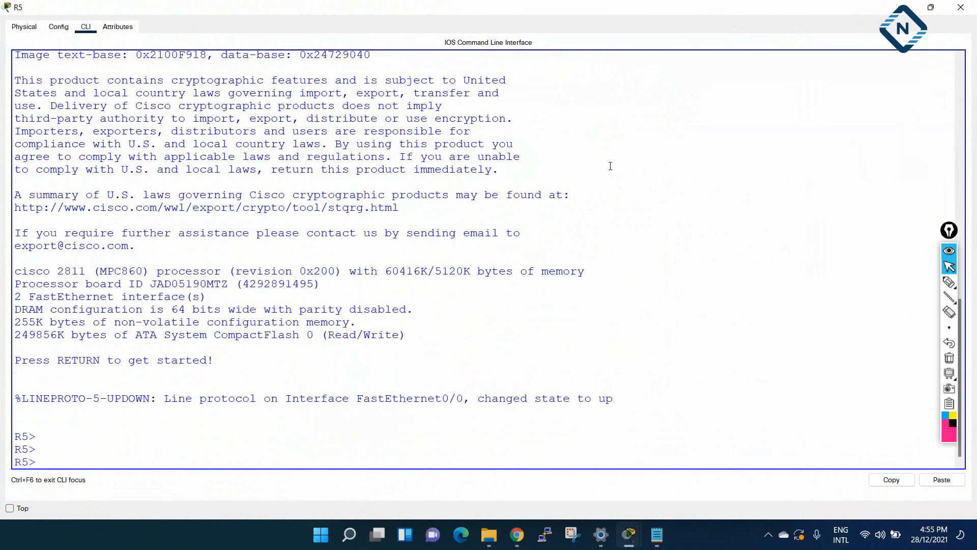
Enter privileged mode on R5 and page through its running configuration past the static route entry.
{"action": "type", "text": "en"}
{"action": "key", "text": "Return"}
{"action": "type", "text": "sh ru"}
{"action": "key", "text": "BackSpace"}
{"action": "key", "text": "BackSpace"}
{"action": "type", "text": "run"}
{"action": "key", "text": "Return"}
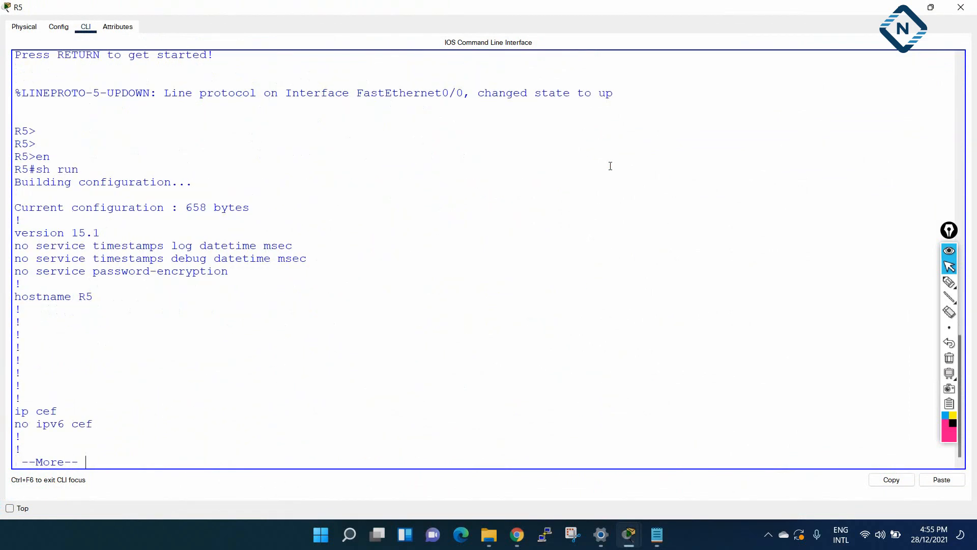
{"action": "key", "text": "Return"}
{"action": "key", "text": "Return"}
{"action": "key", "text": "Return"}
{"action": "key", "text": "Return"}
{"action": "key", "text": "Return"}
{"action": "key", "text": "Return"}
{"action": "key", "text": "Return"}
{"action": "key", "text": "Return"}
{"action": "key", "text": "Return"}
{"action": "key", "text": "Return"}
{"action": "key", "text": "Return"}
{"action": "key", "text": "Return"}
{"action": "key", "text": "Return"}
{"action": "key", "text": "Return"}
{"action": "key", "text": "Return"}
{"action": "key", "text": "Return"}
{"action": "key", "text": "Return"}
{"action": "key", "text": "Return"}
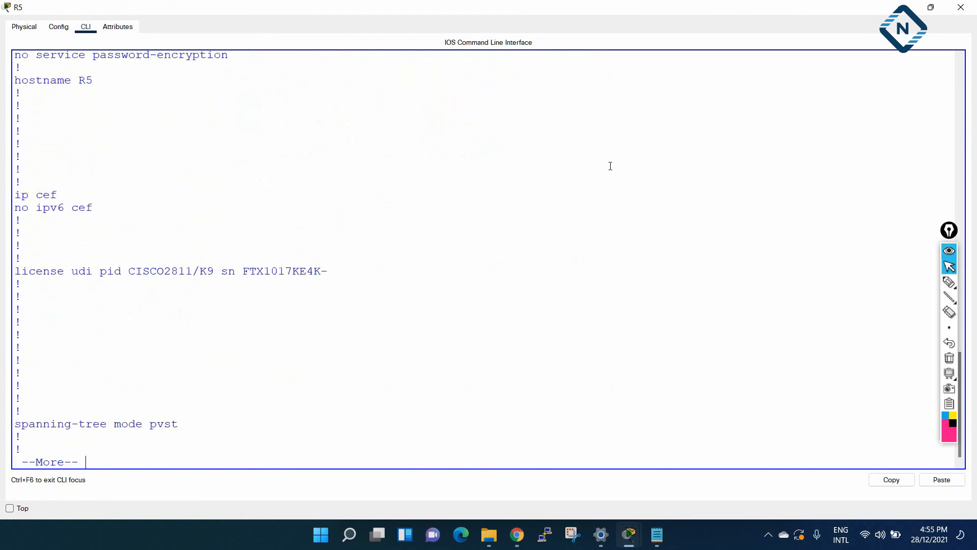
{"action": "key", "text": "Return"}
{"action": "key", "text": "Return"}
{"action": "key", "text": "Return"}
{"action": "key", "text": "Return"}
{"action": "key", "text": "Return"}
{"action": "key", "text": "Return"}
{"action": "key", "text": "Return"}
{"action": "key", "text": "Return"}
{"action": "key", "text": "Return"}
{"action": "key", "text": "Return"}
{"action": "key", "text": "Return"}
{"action": "key", "text": "Return"}
{"action": "key", "text": "Return"}
{"action": "key", "text": "Return"}
{"action": "key", "text": "Return"}
{"action": "key", "text": "Return"}
{"action": "key", "text": "Return"}
{"action": "key", "text": "Return"}
{"action": "key", "text": "Return"}
{"action": "key", "text": "Return"}
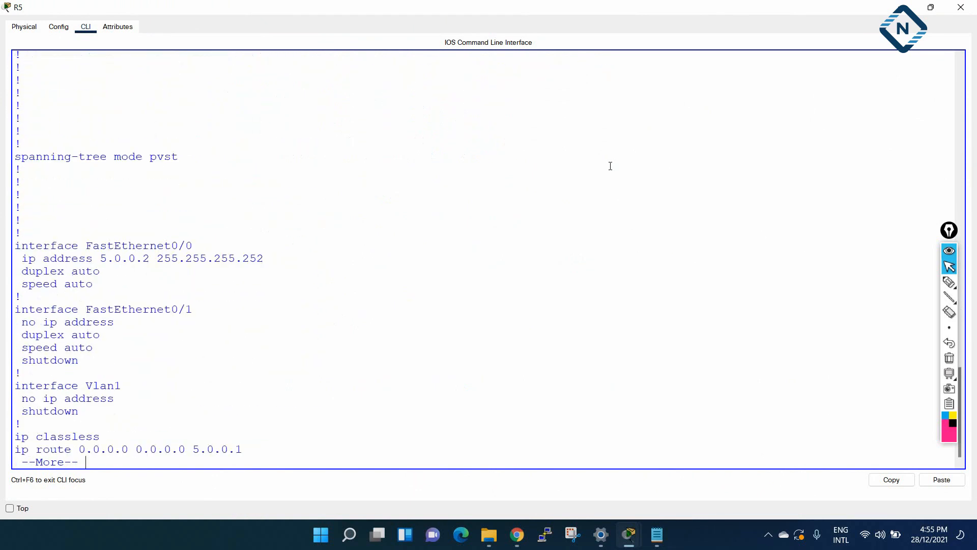
{"action": "key", "text": "Return"}
{"action": "key", "text": "Return"}
{"action": "key", "text": "Return"}
{"action": "key", "text": "Return"}
{"action": "key", "text": "Return"}
{"action": "key", "text": "Return"}
{"action": "key", "text": "Return"}
{"action": "key", "text": "Return"}
{"action": "key", "text": "Return"}
{"action": "key", "text": "Return"}
{"action": "key", "text": "Return"}
{"action": "key", "text": "Return"}
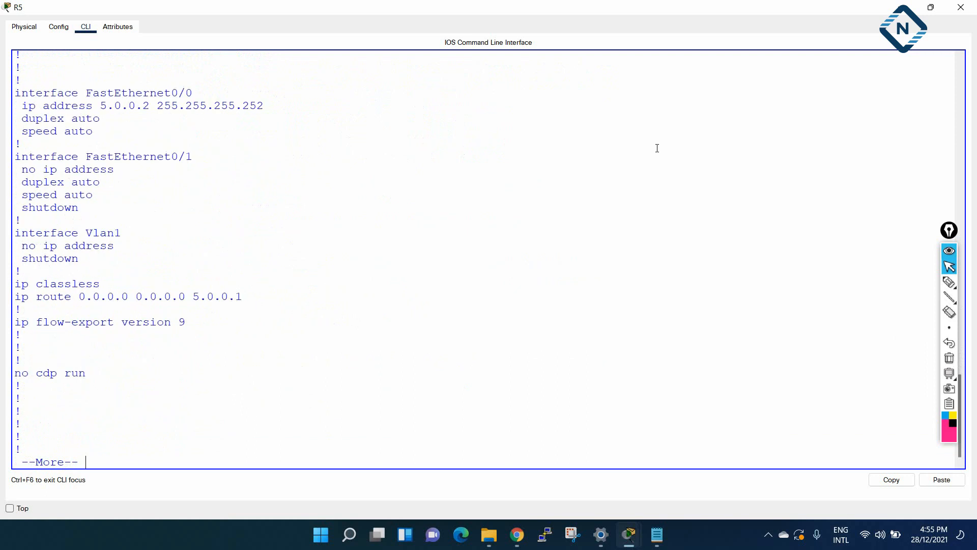
Copy R5's ip route 0.0.0.0 0.0.0.0 5.0.0.1 line and exit the configuration listing.
{"action": "left_click_drag", "start_coordinate": [249, 296], "coordinate": [6, 295]}
{"action": "right_click", "coordinate": [97, 296]}
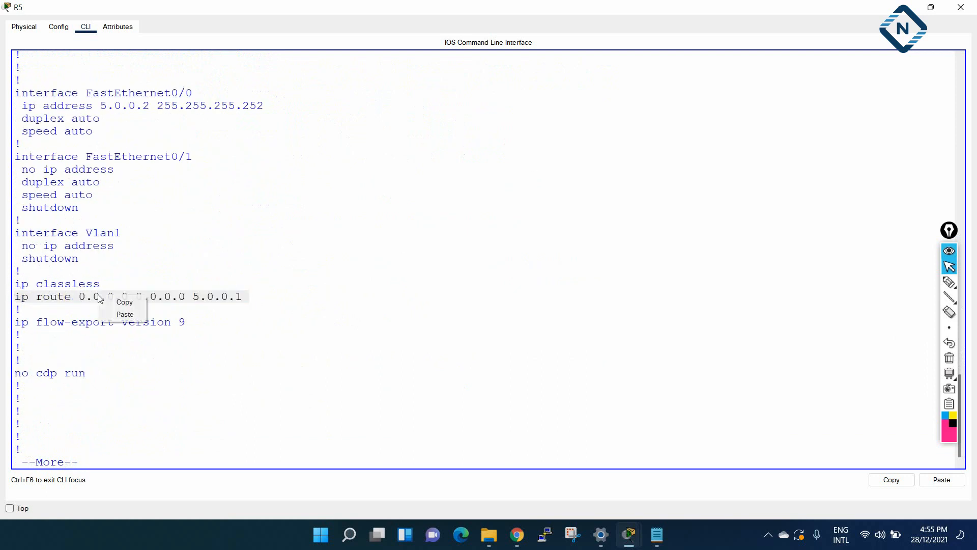
{"action": "left_click", "coordinate": [116, 301]}
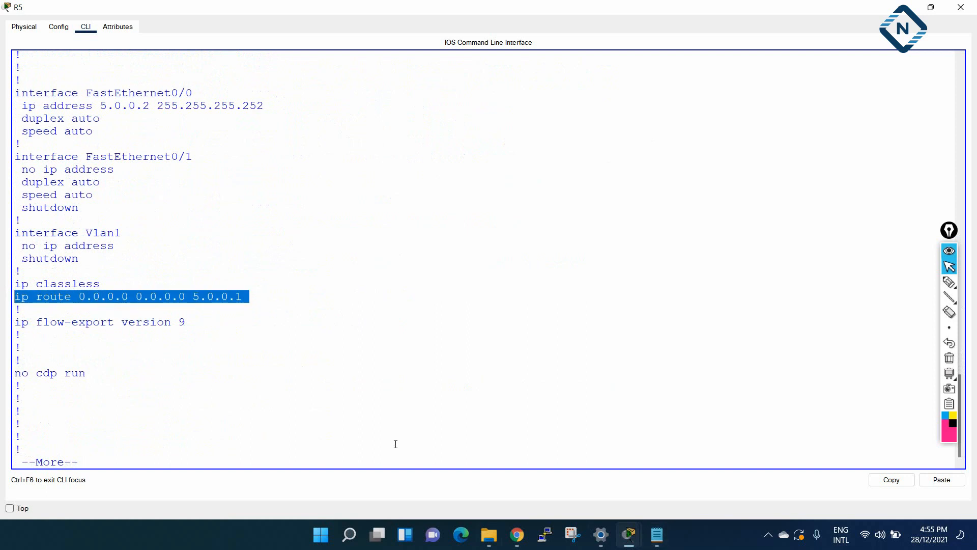
{"action": "left_click", "coordinate": [384, 426]}
{"action": "key", "text": "Return"}
{"action": "key", "text": "ctrl+c"}
{"action": "key", "text": "ctrl+c"}
{"action": "key", "text": "ctrl+c"}
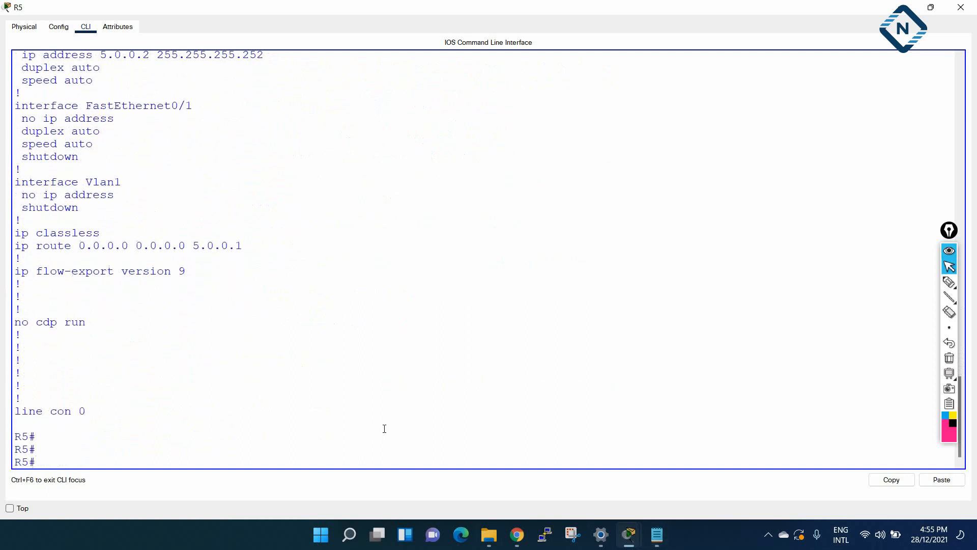
Remove R5's default route in global configuration mode with no ip route 0.0.0.0 0.0.0.0 5.0.0.1, reusing the copied line.
{"action": "type", "text": "config t"}
{"action": "key", "text": "Return"}
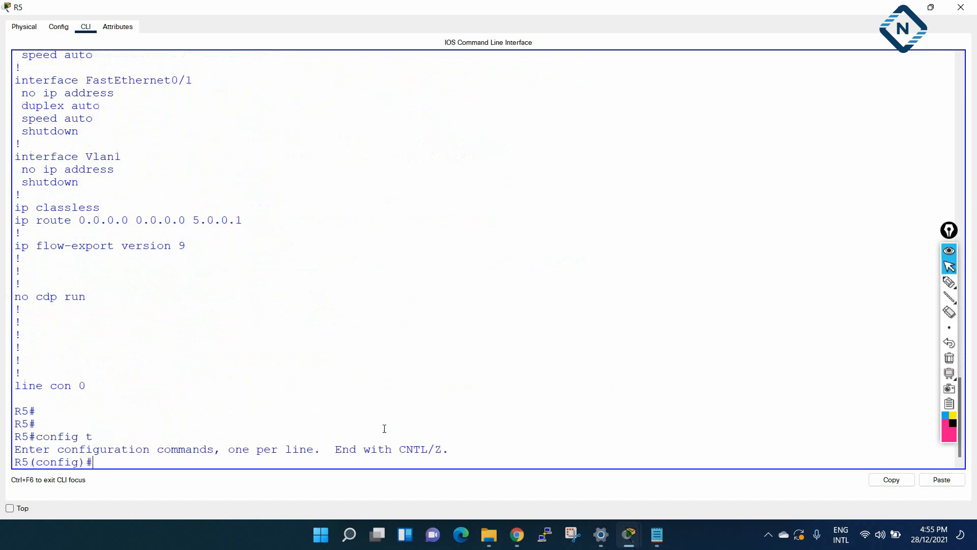
{"action": "right_click", "coordinate": [384, 428]}
{"action": "left_click", "coordinate": [420, 449]}
{"action": "right_click", "coordinate": [412, 438]}
{"action": "left_click", "coordinate": [437, 457]}
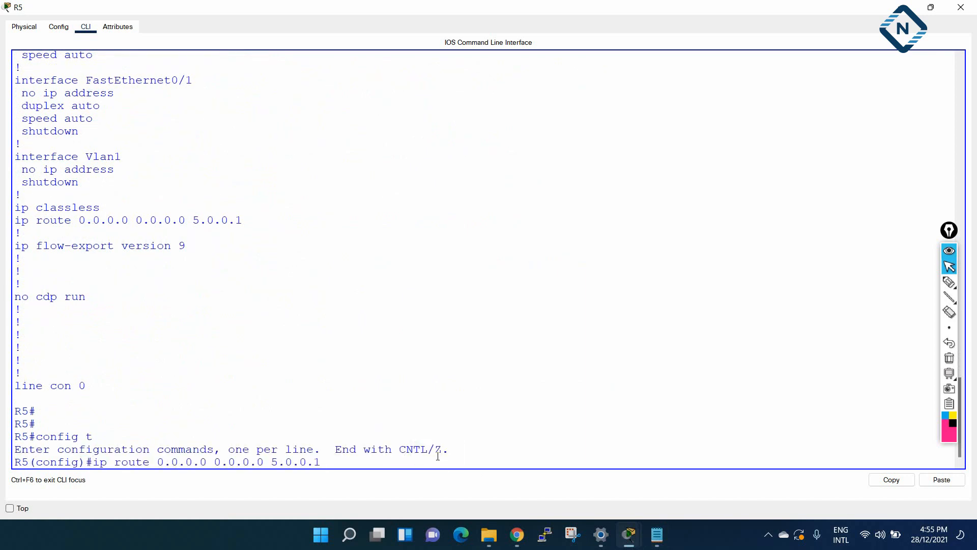
{"action": "type", "text": "no"}
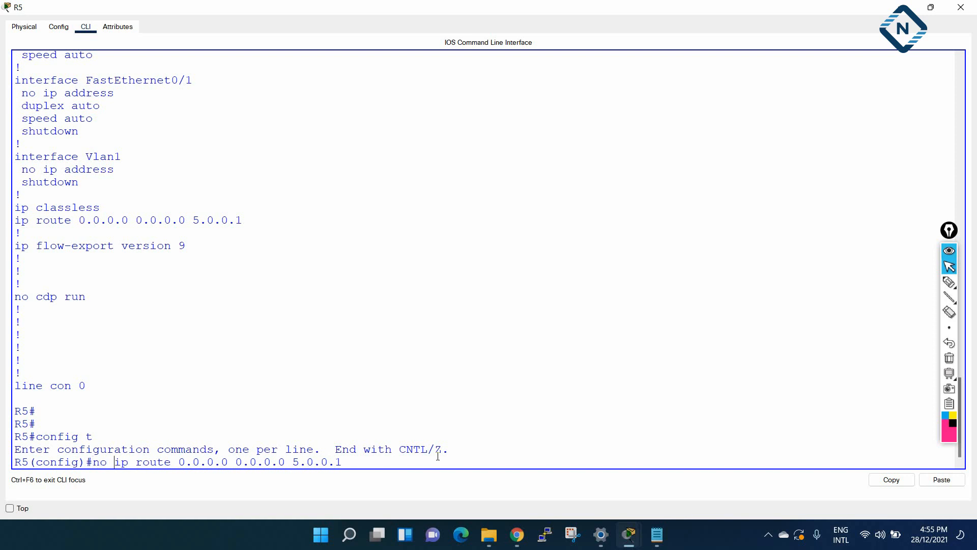
{"action": "key", "text": "Return"}
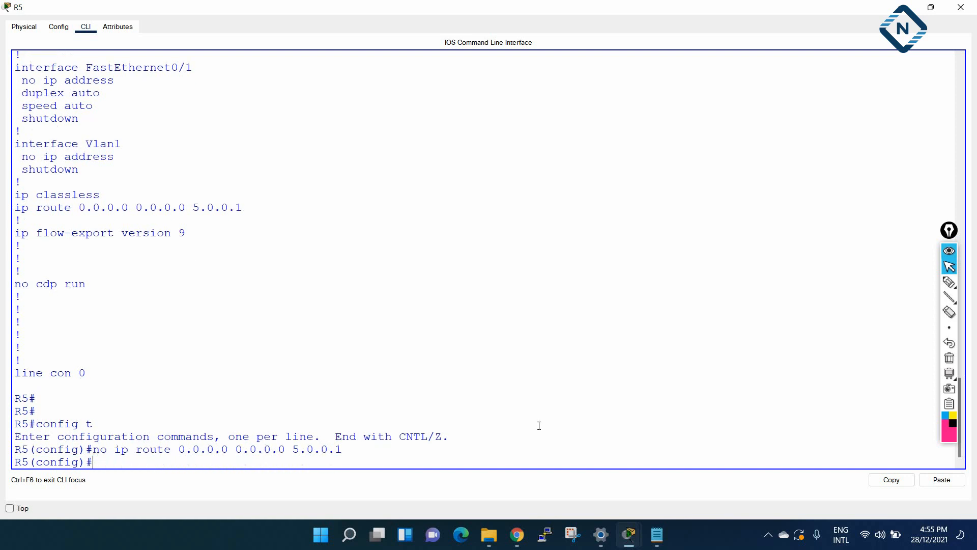
Leave configuration mode on R5 and save the configuration with wr.
{"action": "key", "text": "ctrl+z"}
{"action": "key", "text": "Return"}
{"action": "type", "text": "wr"}
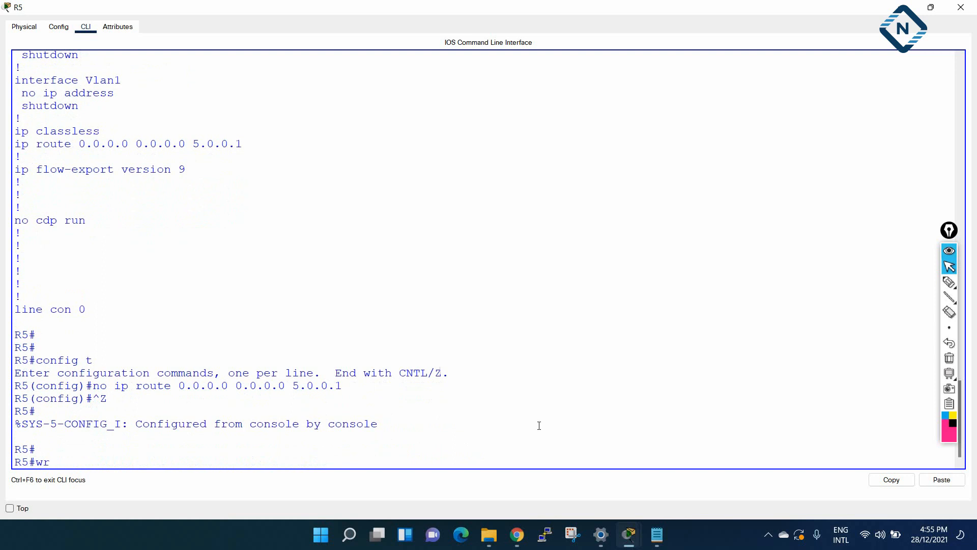
{"action": "key", "text": "Return"}
{"action": "key", "text": "Return"}
{"action": "key", "text": "Return"}
Display R5's routing table with sh ip route to check for remaining static routes.
{"action": "type", "text": "sh ip rou"}
{"action": "key", "text": "Tab"}
{"action": "key", "text": "Return"}
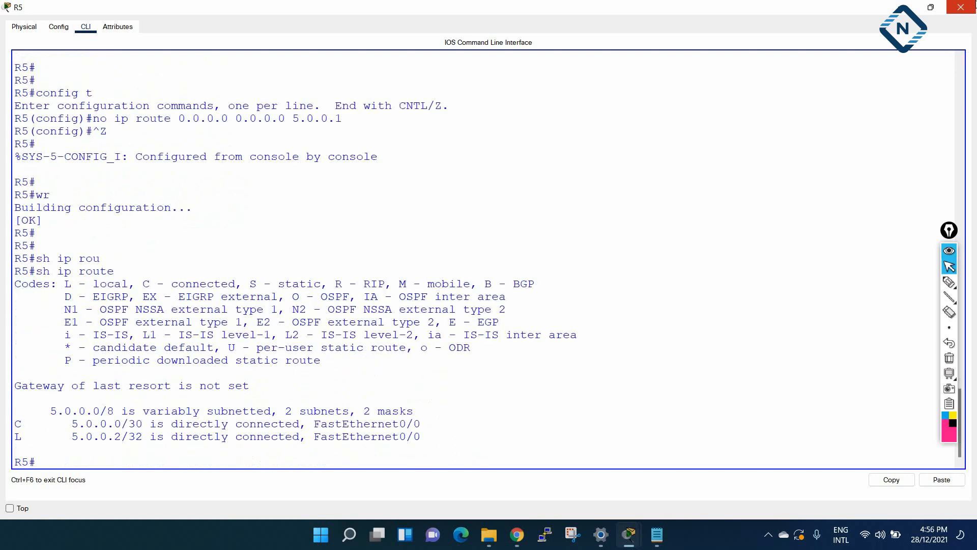
Close R5's window and open router R6's command line in a maximized window, ready at its prompt.
{"action": "left_click", "coordinate": [961, 7]}
{"action": "left_click", "coordinate": [402, 331]}
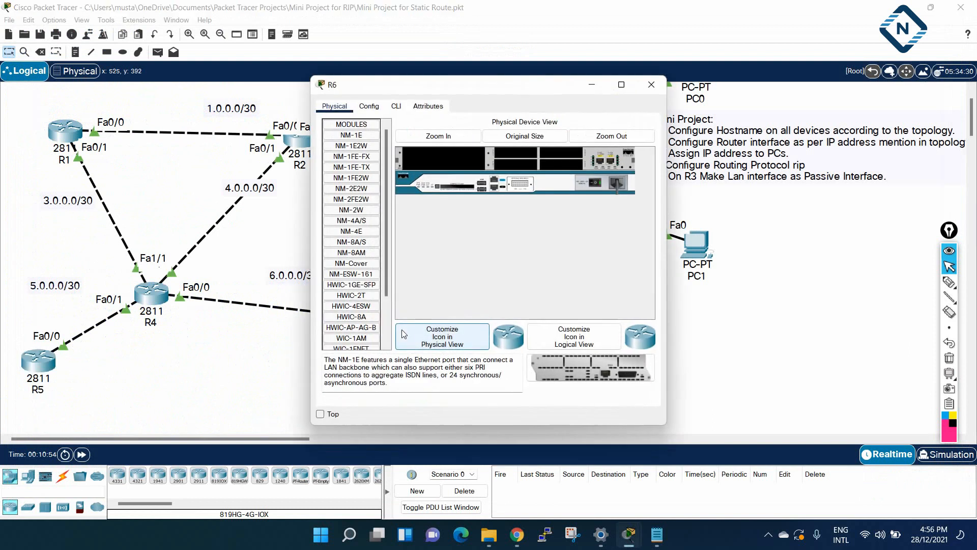
{"action": "left_click", "coordinate": [396, 105]}
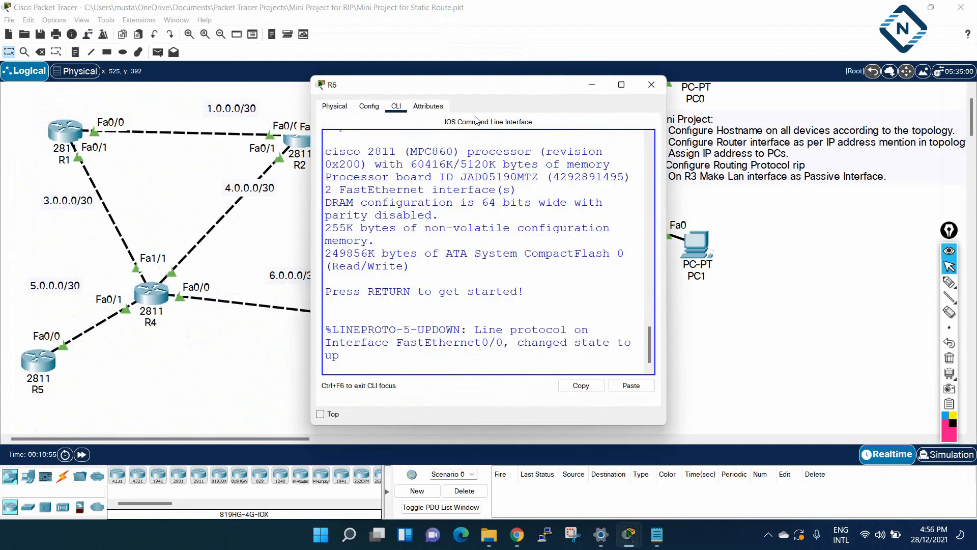
{"action": "left_click", "coordinate": [621, 84]}
{"action": "key", "text": "Return"}
{"action": "key", "text": "Return"}
{"action": "key", "text": "Return"}
Enter privileged mode on R6 and page through its running configuration past the static route entry.
{"action": "type", "text": "en"}
{"action": "key", "text": "Return"}
{"action": "type", "text": "sh run"}
{"action": "key", "text": "Return"}
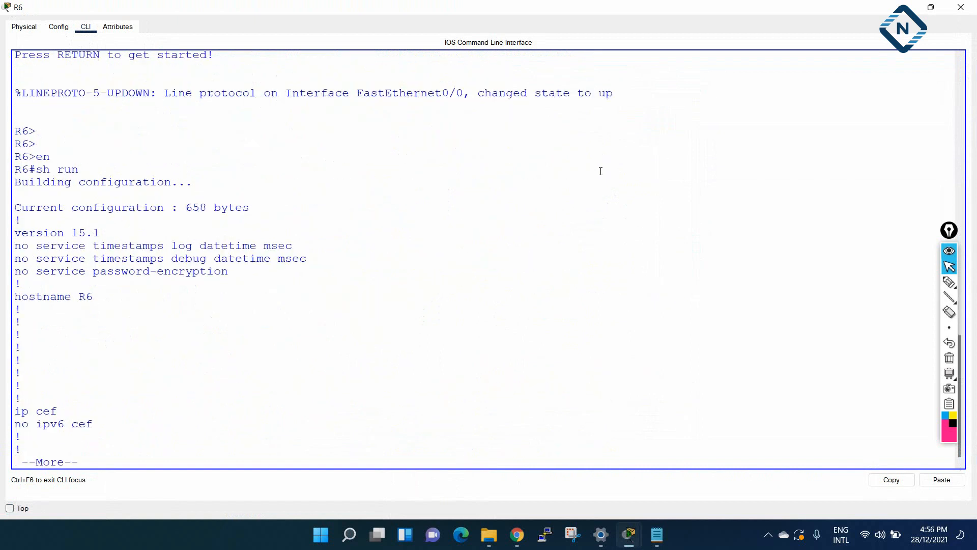
{"action": "key", "text": "Return"}
{"action": "key", "text": "Return"}
{"action": "key", "text": "Return"}
{"action": "key", "text": "Return"}
{"action": "key", "text": "Return"}
{"action": "key", "text": "Return"}
{"action": "key", "text": "Return"}
{"action": "key", "text": "Return"}
{"action": "key", "text": "Return"}
{"action": "key", "text": "Return"}
{"action": "key", "text": "Return"}
{"action": "key", "text": "Return"}
{"action": "key", "text": "Return"}
{"action": "key", "text": "Return"}
{"action": "key", "text": "Return"}
{"action": "key", "text": "Return"}
{"action": "key", "text": "Return"}
{"action": "key", "text": "Return"}
{"action": "key", "text": "Return"}
{"action": "key", "text": "Return"}
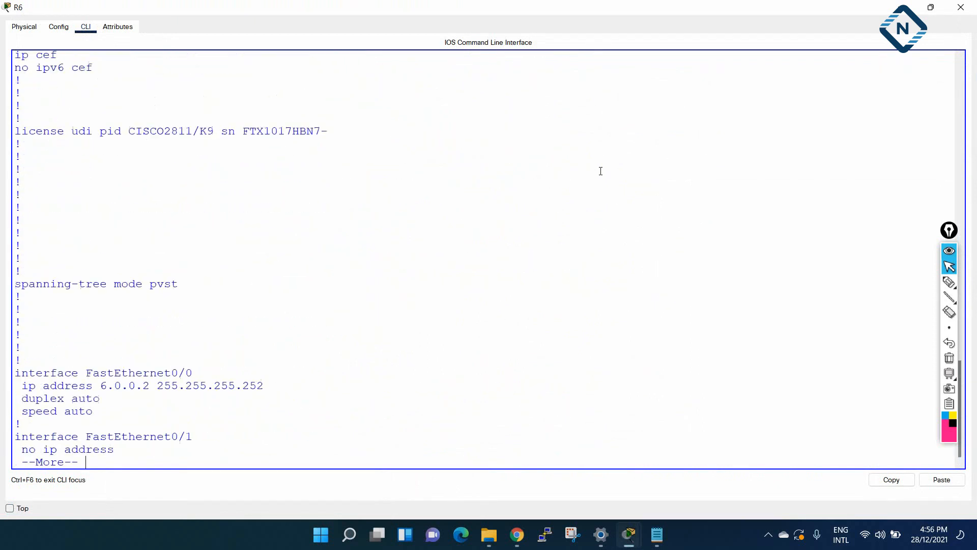
{"action": "key", "text": "Return"}
{"action": "key", "text": "Return"}
{"action": "key", "text": "Return"}
{"action": "key", "text": "Return"}
{"action": "key", "text": "Return"}
{"action": "key", "text": "Return"}
{"action": "key", "text": "Return"}
{"action": "key", "text": "Return"}
{"action": "key", "text": "Return"}
{"action": "key", "text": "Return"}
{"action": "key", "text": "Return"}
{"action": "key", "text": "Return"}
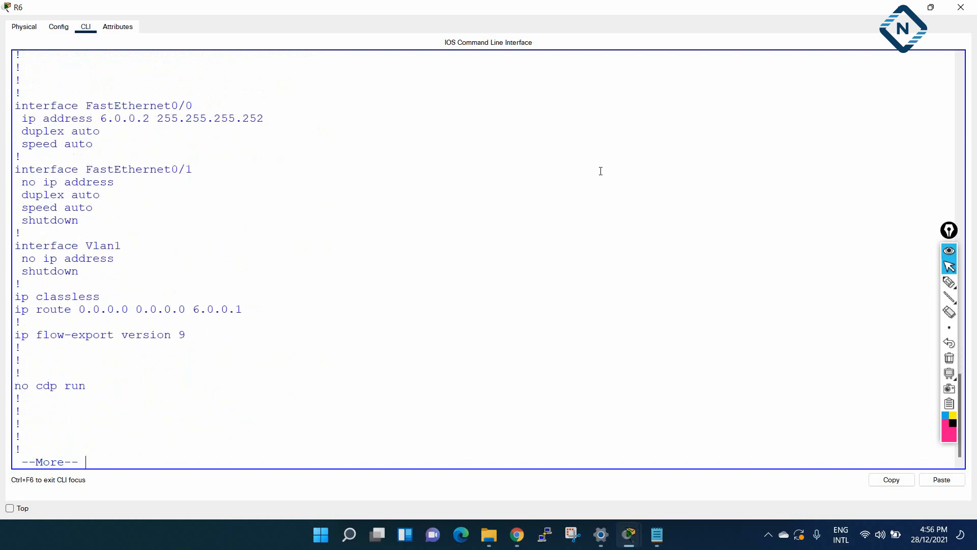
Copy R6's ip route 0.0.0.0 0.0.0.0 6.0.0.1 line and exit the configuration listing.
{"action": "left_click_drag", "start_coordinate": [250, 309], "coordinate": [18, 309]}
{"action": "right_click", "coordinate": [31, 312]}
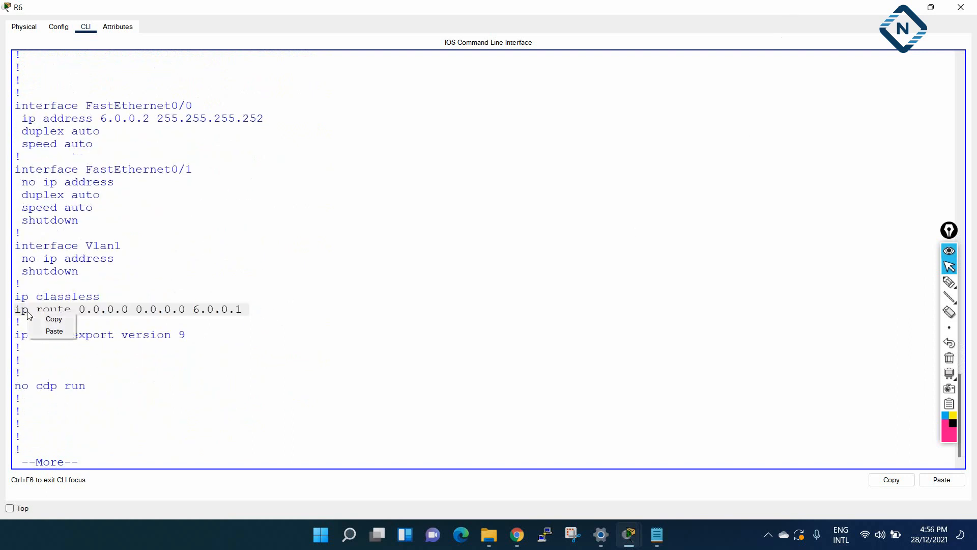
{"action": "left_click", "coordinate": [47, 319]}
{"action": "key", "text": "q"}
{"action": "key", "text": "Return"}
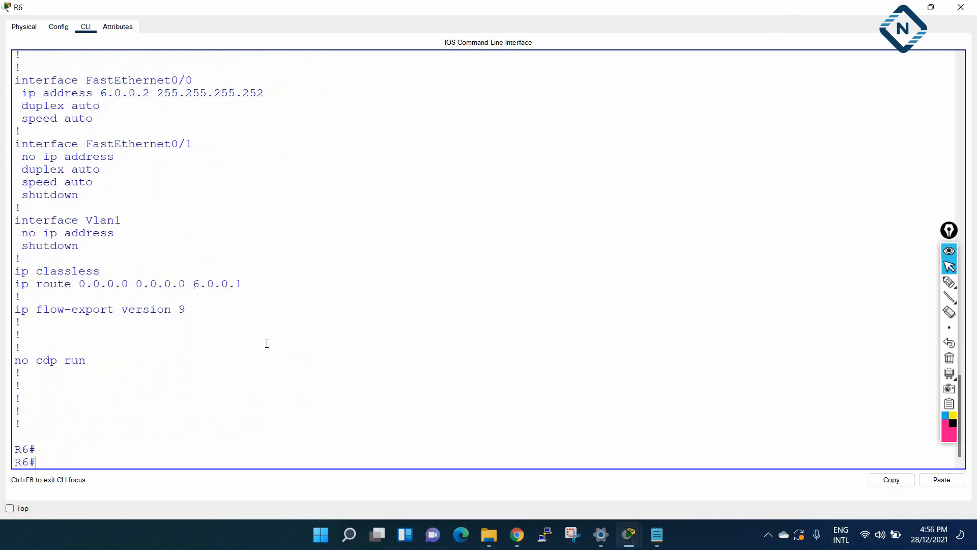
Remove R6's default route in global configuration mode with no ip route 0.0.0.0 0.0.0.0 6.0.0.1, reusing the copied line.
{"action": "type", "text": "config t"}
{"action": "key", "text": "Return"}
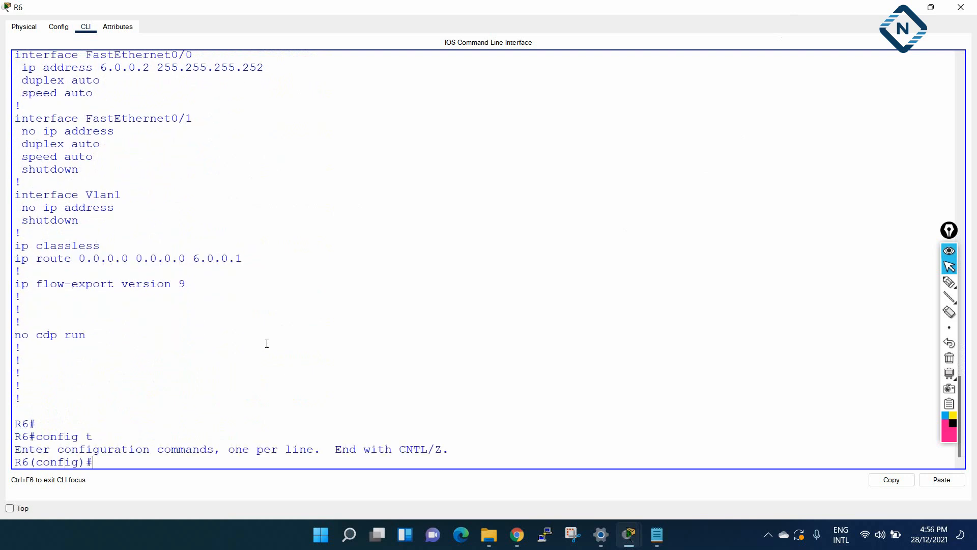
{"action": "right_click", "coordinate": [269, 344]}
{"action": "left_click", "coordinate": [286, 360]}
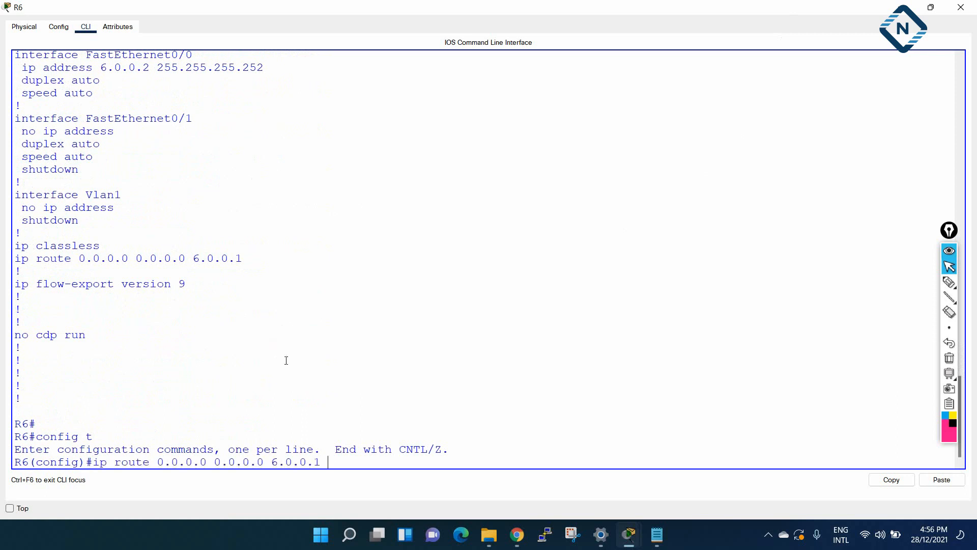
{"action": "key", "text": "Home"}
{"action": "type", "text": "no"}
{"action": "key", "text": "Return"}
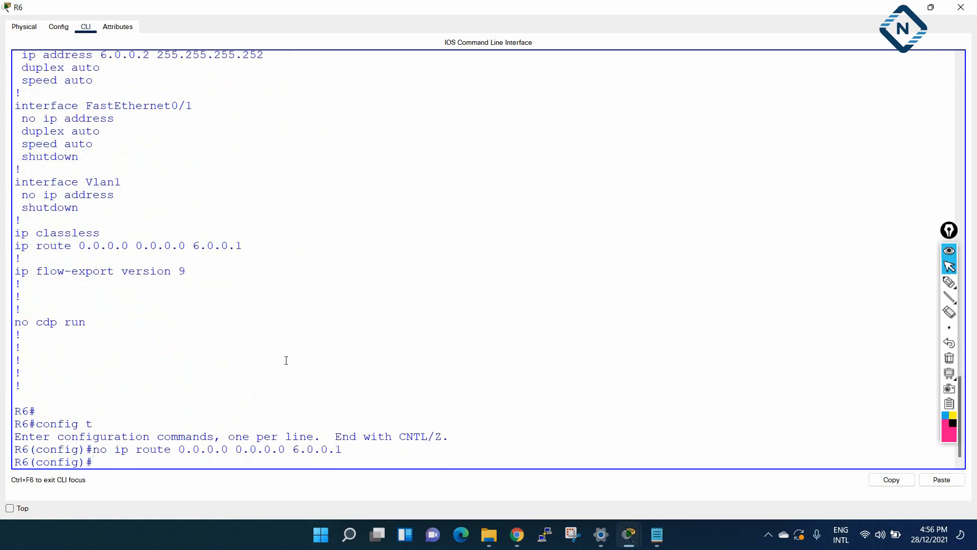
Leave configuration mode on R6 and save the configuration with wr.
{"action": "key", "text": "ctrl+z"}
{"action": "key", "text": "Return"}
{"action": "type", "text": "wr"}
{"action": "key", "text": "Return"}
{"action": "key", "text": "Return"}
Display R6's routing table with sh ip route to check for remaining static routes.
{"action": "type", "text": "sh ip ru"}
{"action": "key", "text": "Return"}
{"action": "type", "text": "sh ip rou"}
{"action": "key", "text": "Tab"}
{"action": "key", "text": "Return"}
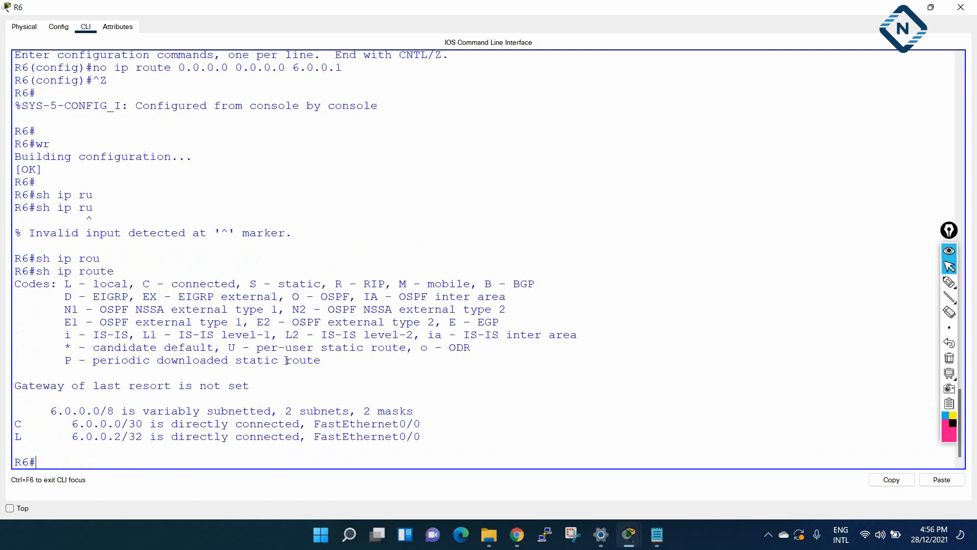
Save R6's configuration once more with wr.
{"action": "key", "text": "Return"}
{"action": "key", "text": "Return"}
{"action": "type", "text": "wr"}
{"action": "key", "text": "Return"}
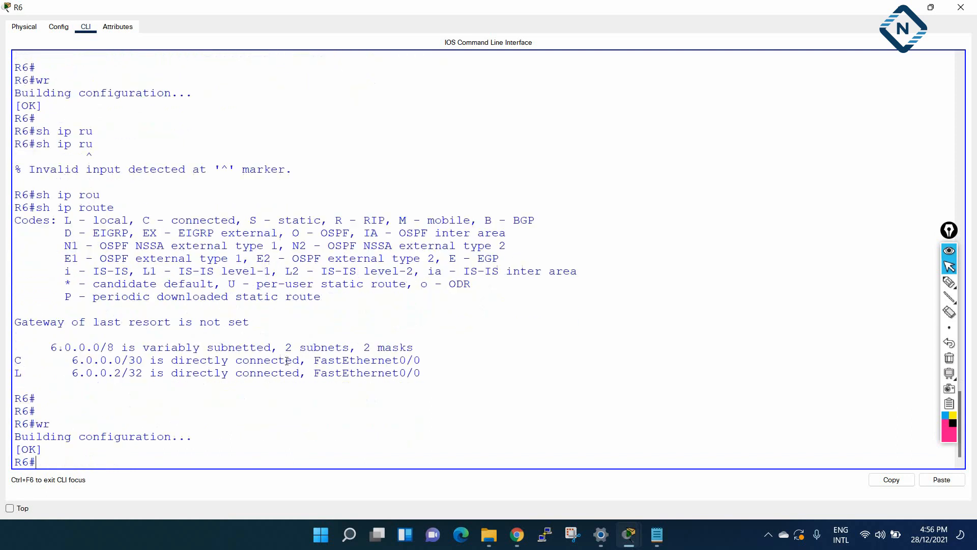
Close R6's window, reopen router R4's command line, and save its configuration with wr.
{"action": "left_click", "coordinate": [961, 7]}
{"action": "left_click", "coordinate": [151, 292]}
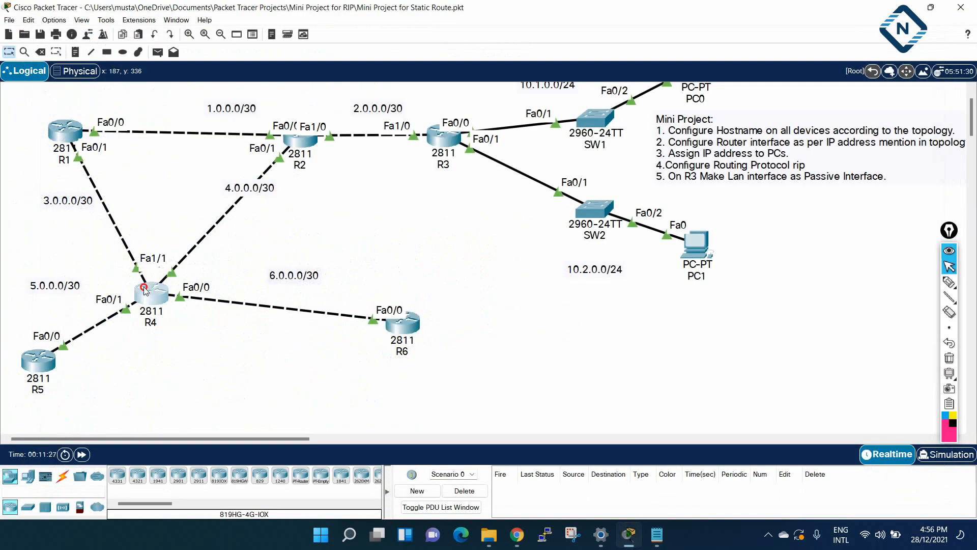
{"action": "key", "text": "Return"}
{"action": "key", "text": "Return"}
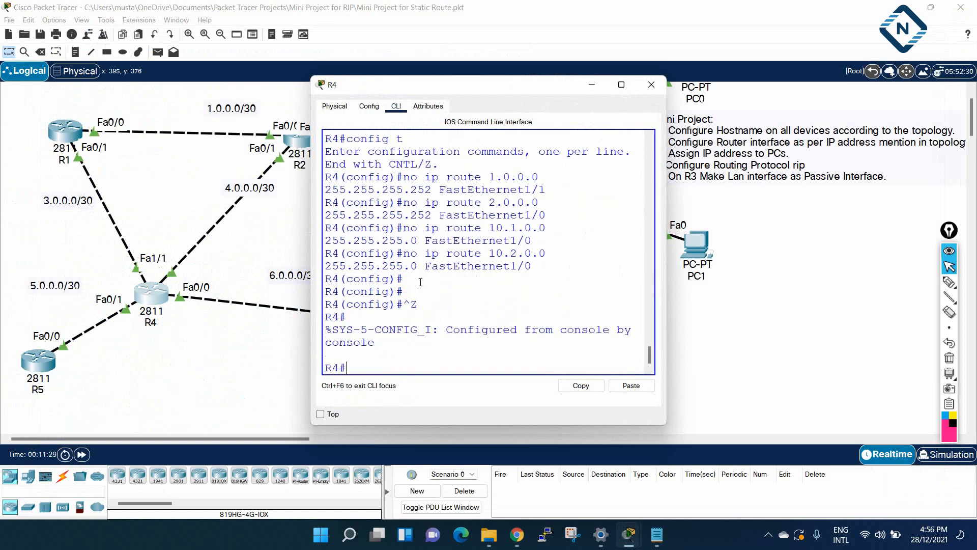
{"action": "type", "text": "wr"}
{"action": "key", "text": "Return"}
{"action": "key", "text": "Return"}
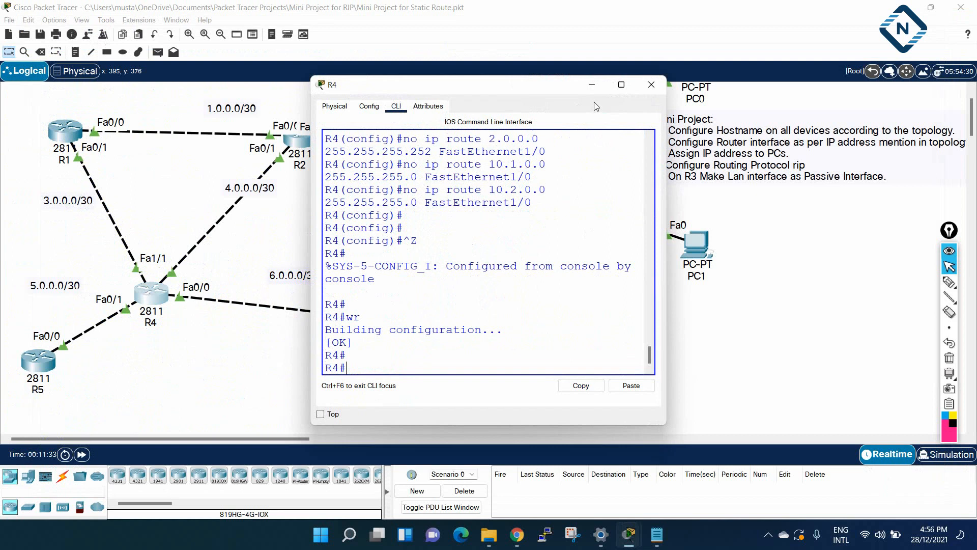
Display R4's routing table with sh ip route in an enlarged command-line window, then close R4.
{"action": "left_click", "coordinate": [617, 88]}
{"action": "type", "text": "s"}
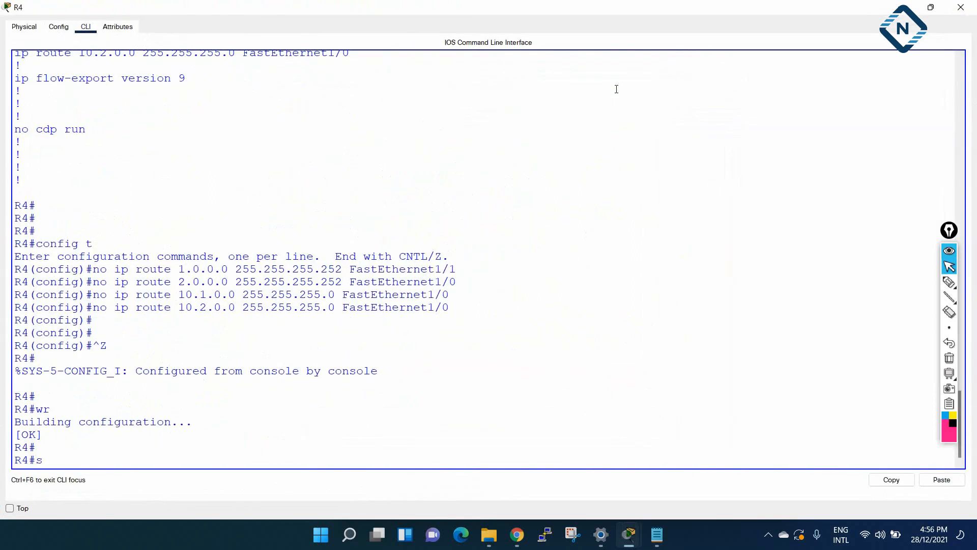
{"action": "type", "text": "h ip rou"}
{"action": "key", "text": "Tab"}
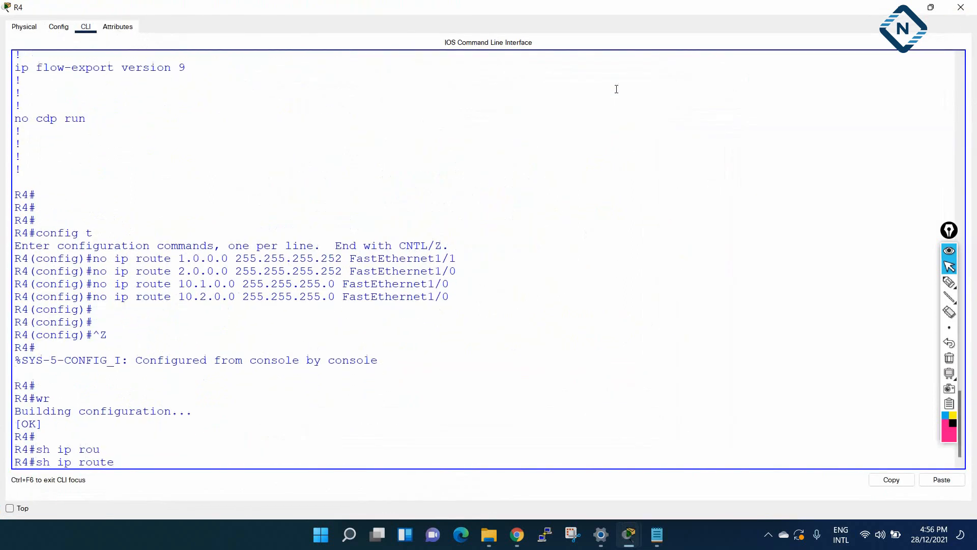
{"action": "key", "text": "Return"}
{"action": "key", "text": "Return"}
{"action": "key", "text": "Return"}
{"action": "key", "text": "Return"}
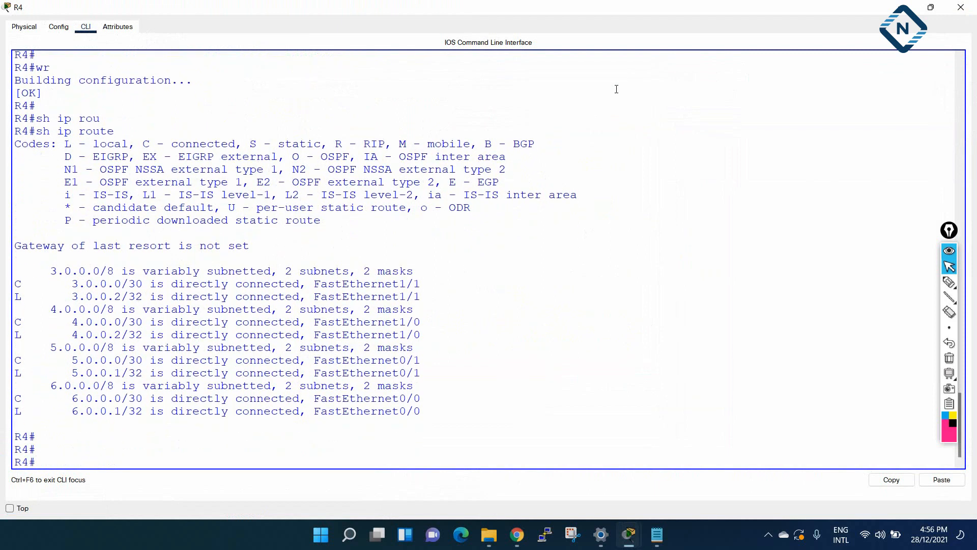
{"action": "left_click", "coordinate": [973, 6]}
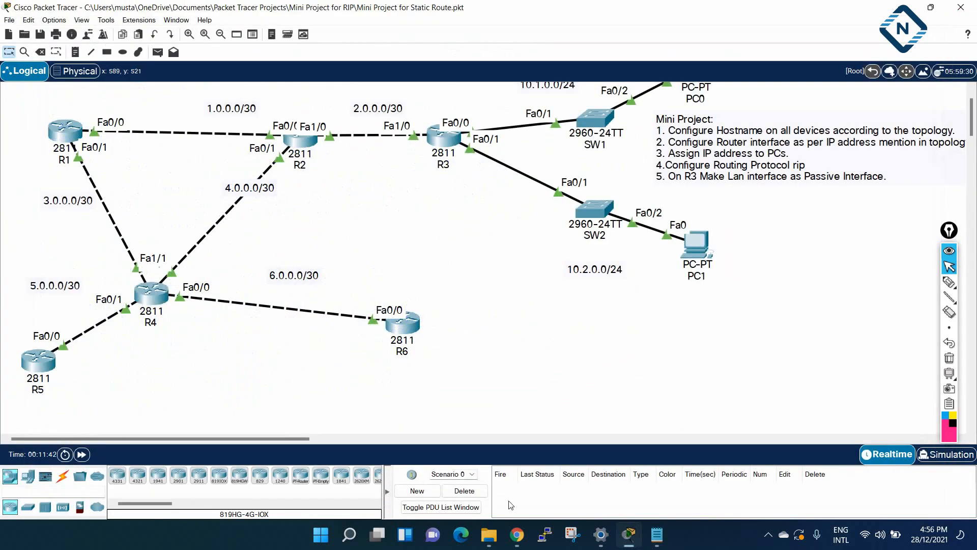
Switch to Notepad and replace the four no ip route lines with the heading "!Mini Project on RIP V2:".
{"action": "left_click", "coordinate": [658, 536]}
{"action": "left_click", "coordinate": [482, 168]}
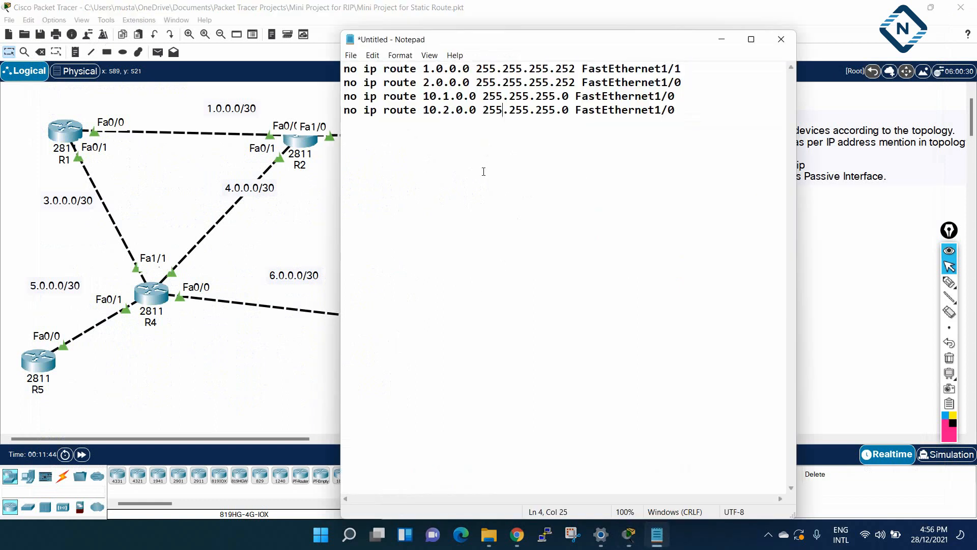
{"action": "left_click_drag", "start_coordinate": [642, 127], "coordinate": [315, 69]}
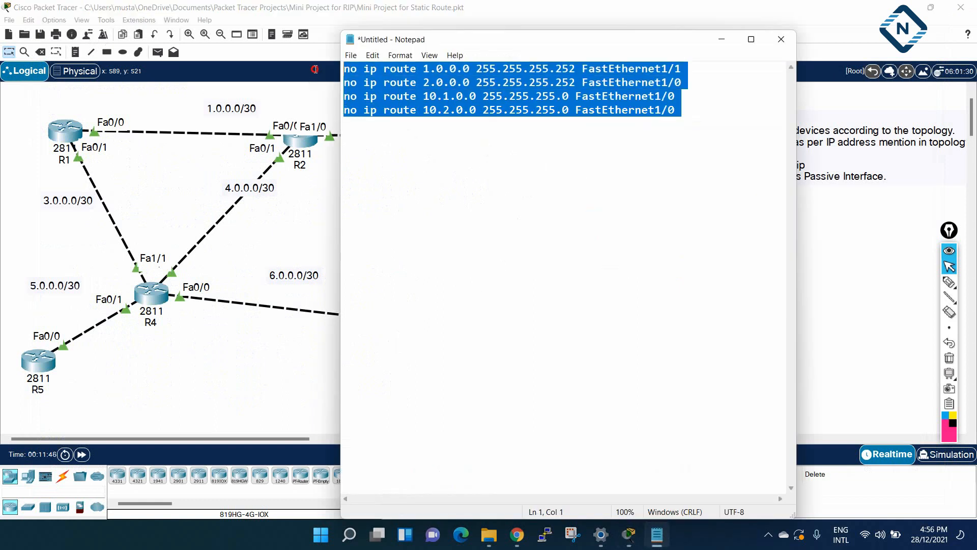
{"action": "type", "text": "!Mini Pr"}
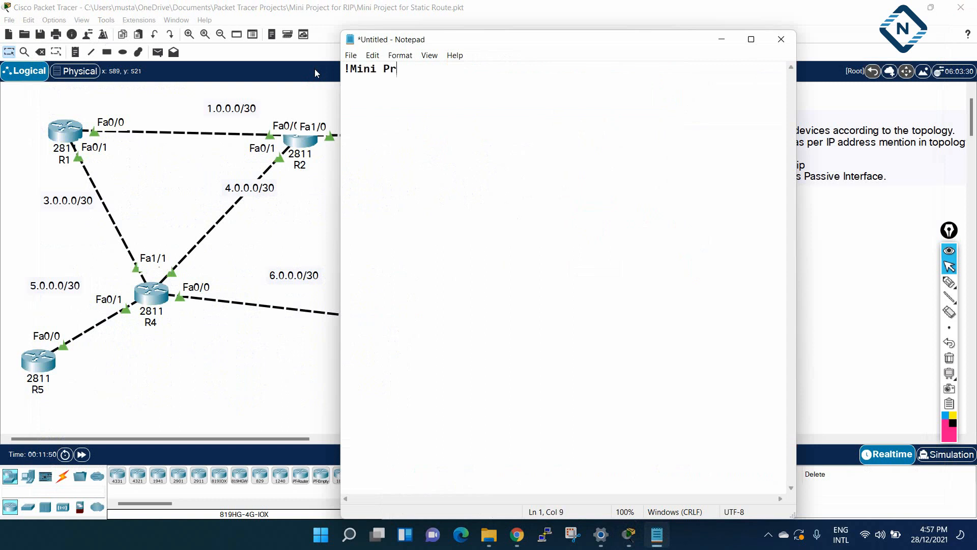
{"action": "type", "text": "oject on RIP V"}
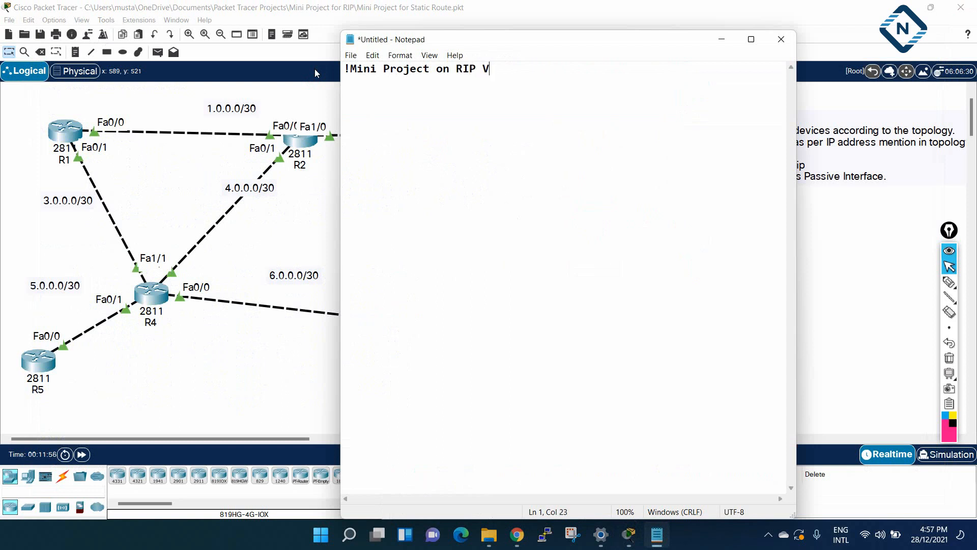
{"action": "type", "text": "2:"}
{"action": "key", "text": "Return"}
{"action": "key", "text": "Return"}
Add the section heading "!R1 Configuration:" below the project heading.
{"action": "type", "text": "!R1 Configurati"}
{"action": "key", "text": "BackSpace"}
{"action": "key", "text": "BackSpace"}
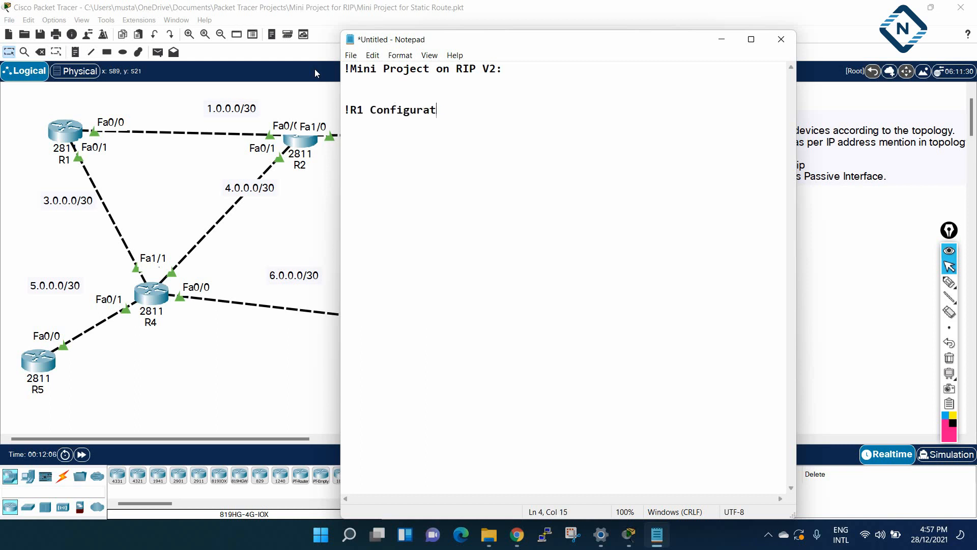
{"action": "key", "text": "BackSpace"}
{"action": "key", "text": "BackSpace"}
{"action": "key", "text": "BackSpace"}
{"action": "key", "text": "BackSpace"}
{"action": "key", "text": "BackSpace"}
{"action": "key", "text": "BackSpace"}
{"action": "key", "text": "BackSpace"}
{"action": "type", "text": "nfigur"}
{"action": "type", "text": "e"}
{"action": "key", "text": "BackSpace"}
{"action": "key", "text": "BackSpace"}
{"action": "key", "text": "BackSpace"}
{"action": "type", "text": "uration:"}
{"action": "key", "text": "Return"}
{"action": "key", "text": "Return"}
Write the R1 commands en, config t and hostname R1 on separate lines under its heading.
{"action": "type", "text": "en"}
{"action": "key", "text": "Return"}
{"action": "type", "text": "config t"}
{"action": "key", "text": "Return"}
{"action": "type", "text": "hostname R1"}
{"action": "key", "text": "Return"}
{"action": "key", "text": "Return"}
{"action": "key", "text": "Return"}
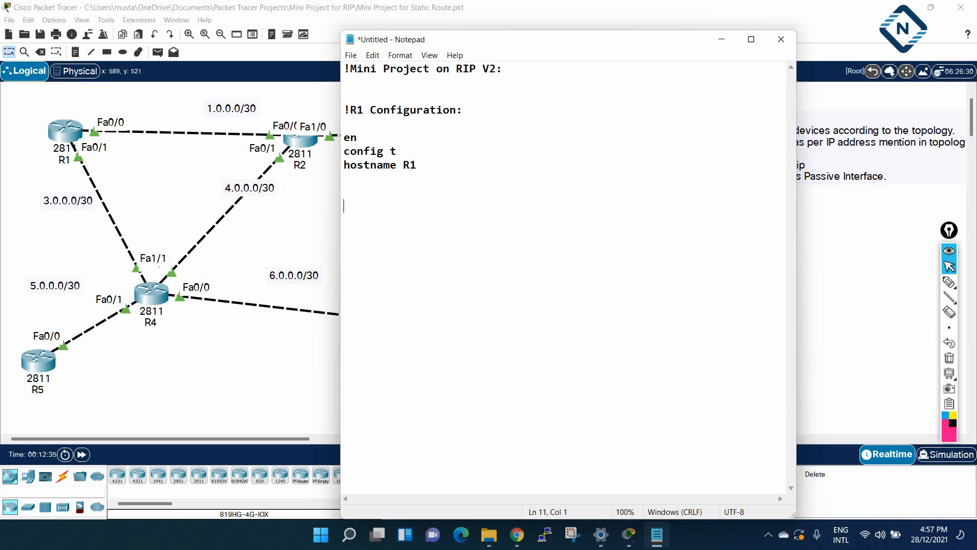
Replace the typed R1 section with the copied router configurations from the static route project.
{"action": "left_click", "coordinate": [418, 403]}
{"action": "key", "text": "ctrl+a"}
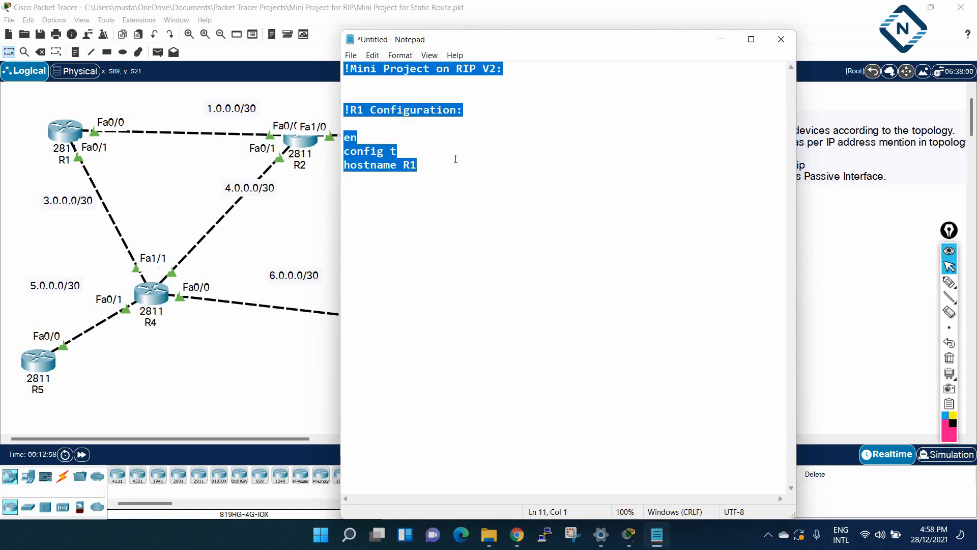
{"action": "left_click", "coordinate": [439, 150]}
{"action": "left_click_drag", "start_coordinate": [346, 108], "coordinate": [448, 196]}
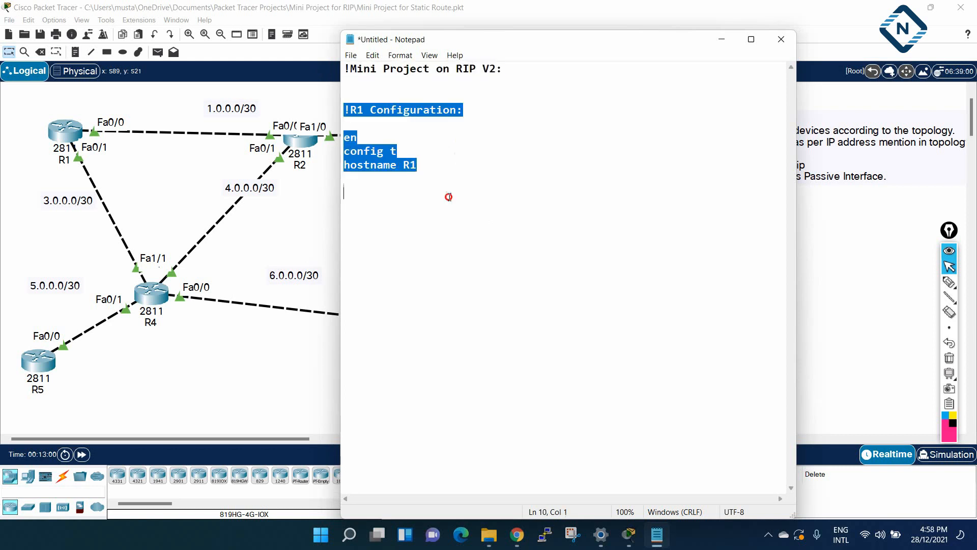
{"action": "key", "text": "ctrl+v"}
{"action": "scroll", "coordinate": [457, 226], "scroll_direction": "up", "scroll_amount": 20}
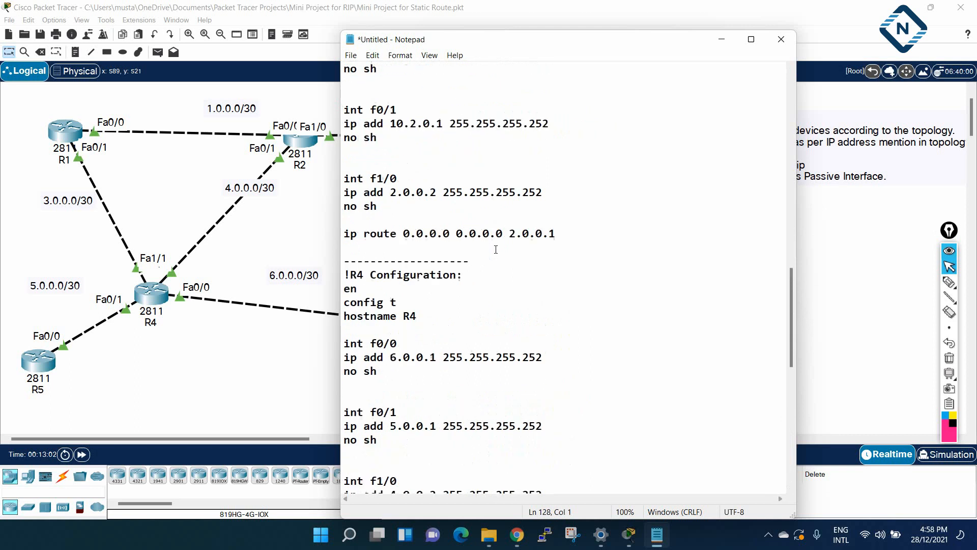
{"action": "scroll", "coordinate": [505, 250], "scroll_direction": "up", "scroll_amount": 8}
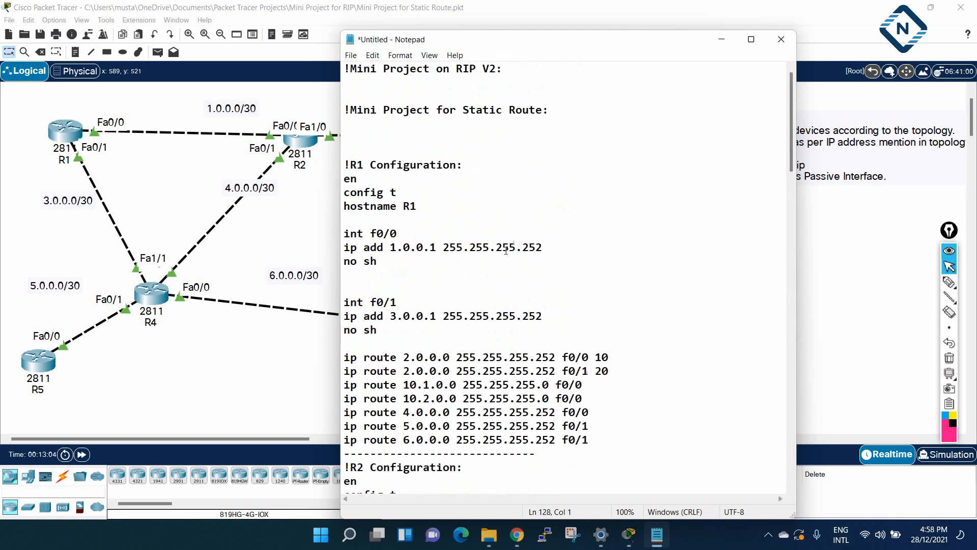
Delete the pasted "!Mini Project for Static Route:" heading and the extra blank lines below the RIP V2 heading.
{"action": "left_click_drag", "start_coordinate": [552, 112], "coordinate": [394, 101]}
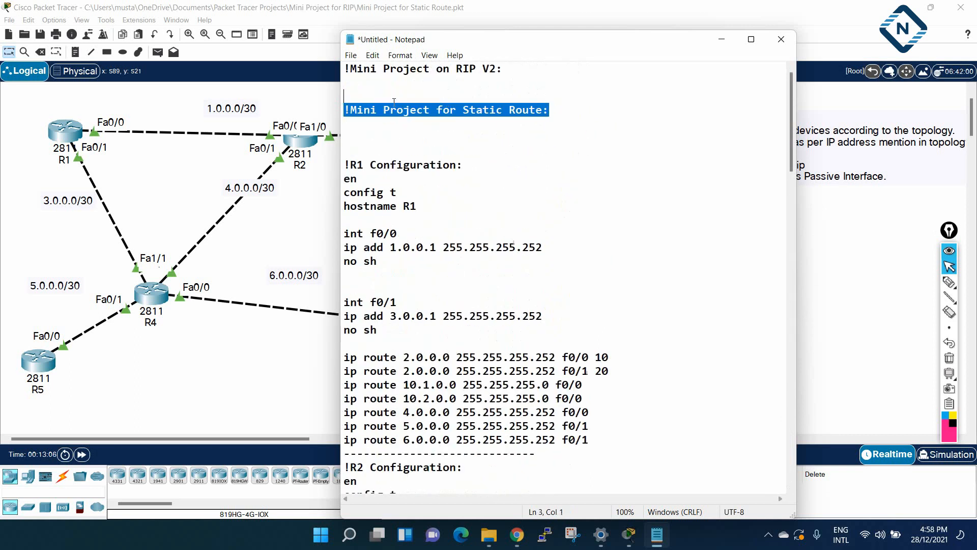
{"action": "key", "text": "Delete"}
{"action": "key", "text": "Delete"}
{"action": "key", "text": "Delete"}
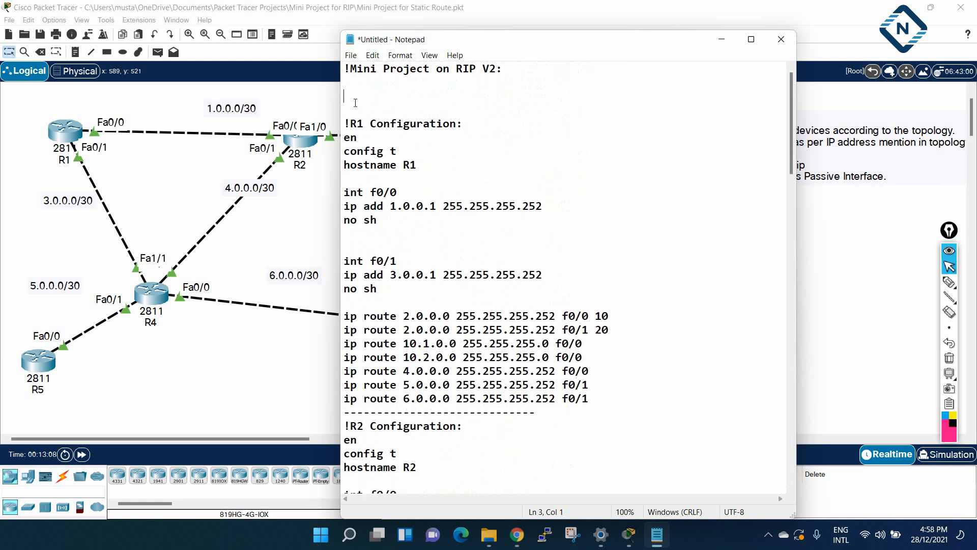
{"action": "key", "text": "Delete"}
Delete all ip route lines from the R1 and R2 configuration sections.
{"action": "scroll", "coordinate": [401, 216], "scroll_direction": "down", "scroll_amount": 1}
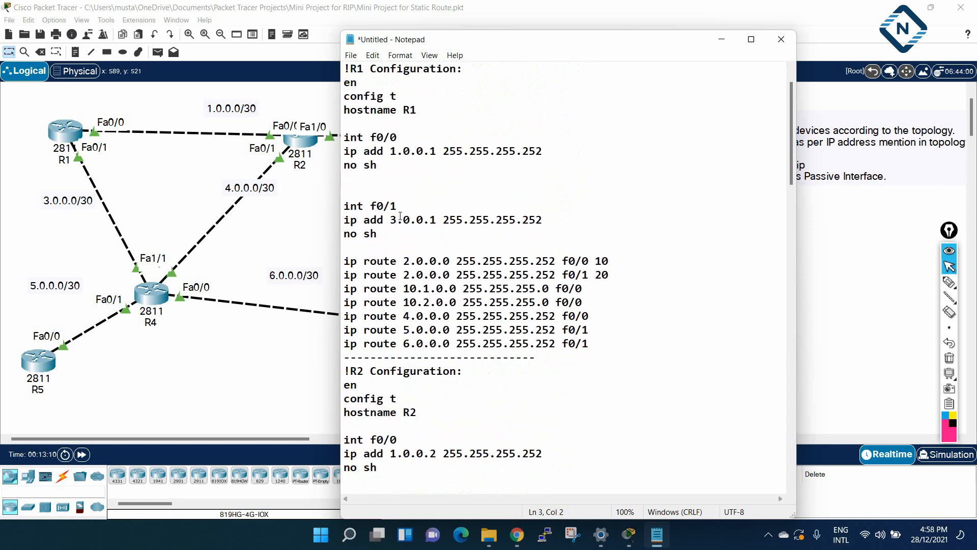
{"action": "left_click_drag", "start_coordinate": [590, 340], "coordinate": [328, 264]}
{"action": "key", "text": "Delete"}
{"action": "scroll", "coordinate": [492, 316], "scroll_direction": "down", "scroll_amount": 5}
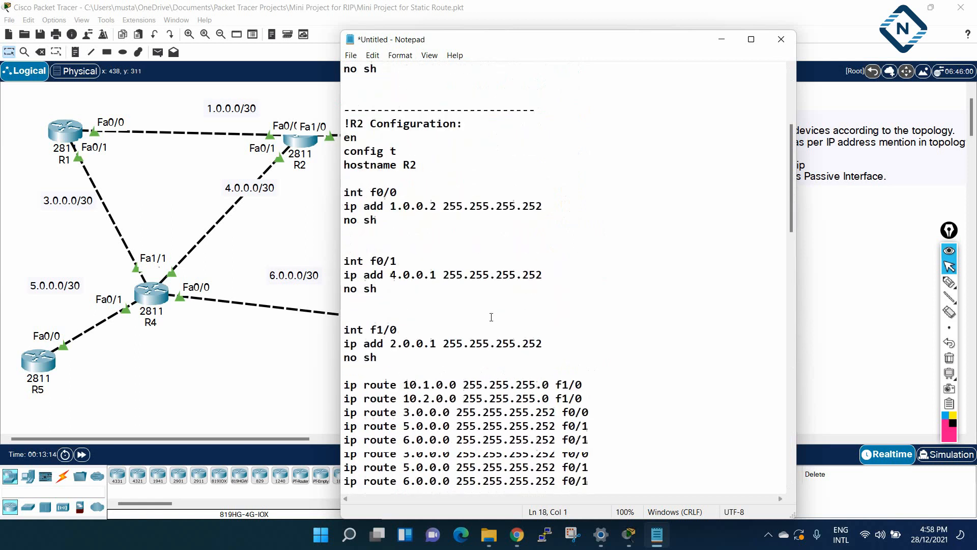
{"action": "left_click_drag", "start_coordinate": [569, 405], "coordinate": [333, 345]}
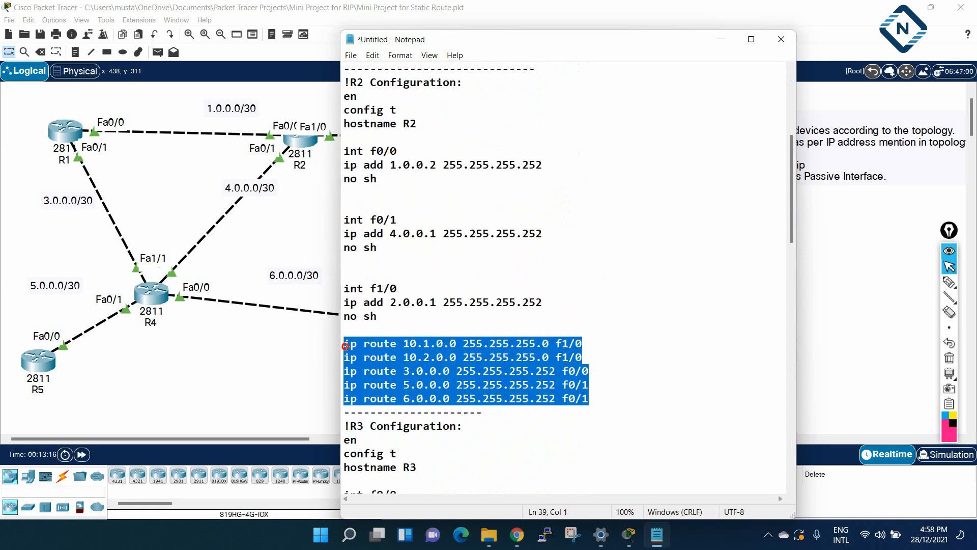
{"action": "key", "text": "Delete"}
Delete R3's default route line and the four ip route lines in the R4 section.
{"action": "scroll", "coordinate": [471, 380], "scroll_direction": "down", "scroll_amount": 6}
{"action": "left_click_drag", "start_coordinate": [569, 385], "coordinate": [345, 375]}
{"action": "key", "text": "Delete"}
{"action": "scroll", "coordinate": [473, 393], "scroll_direction": "down", "scroll_amount": 5}
{"action": "scroll", "coordinate": [474, 394], "scroll_direction": "down", "scroll_amount": 4}
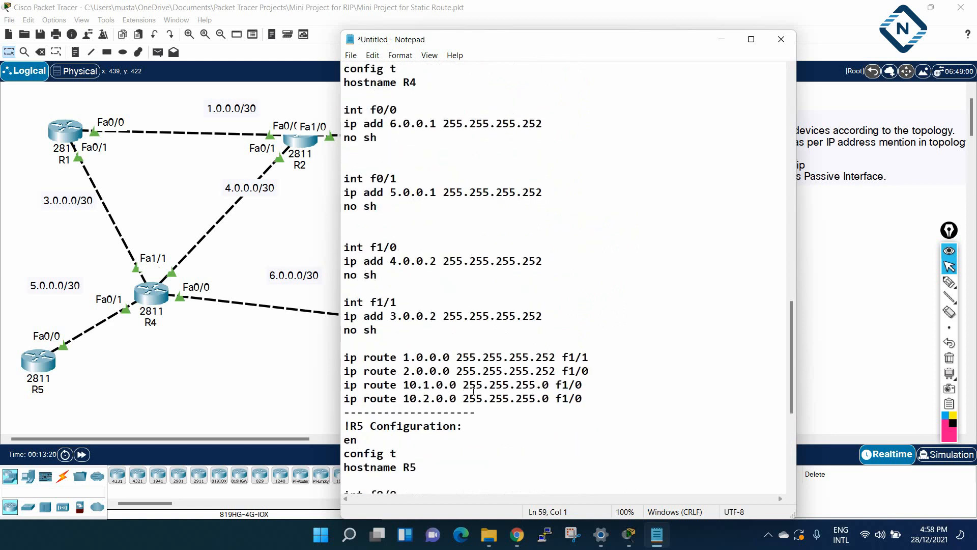
{"action": "left_click_drag", "start_coordinate": [590, 399], "coordinate": [323, 357]}
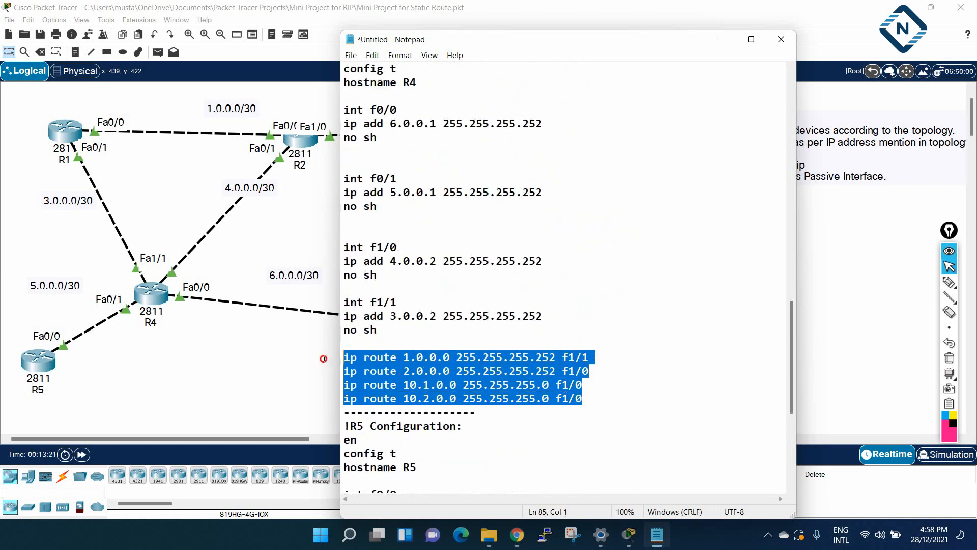
{"action": "key", "text": "Delete"}
Delete the static route line from both the R5 and R6 configuration sections.
{"action": "scroll", "coordinate": [447, 389], "scroll_direction": "down", "scroll_amount": 1}
{"action": "scroll", "coordinate": [448, 388], "scroll_direction": "down", "scroll_amount": 3}
{"action": "left_click_drag", "start_coordinate": [566, 343], "coordinate": [267, 344]}
{"action": "key", "text": "Delete"}
{"action": "scroll", "coordinate": [435, 379], "scroll_direction": "down", "scroll_amount": 2}
{"action": "left_click_drag", "start_coordinate": [577, 452], "coordinate": [333, 453]}
{"action": "key", "text": "Delete"}
Add router rip, version 2 and no auto-summary below R1's int f0/1 block.
{"action": "scroll", "coordinate": [525, 431], "scroll_direction": "up", "scroll_amount": 4}
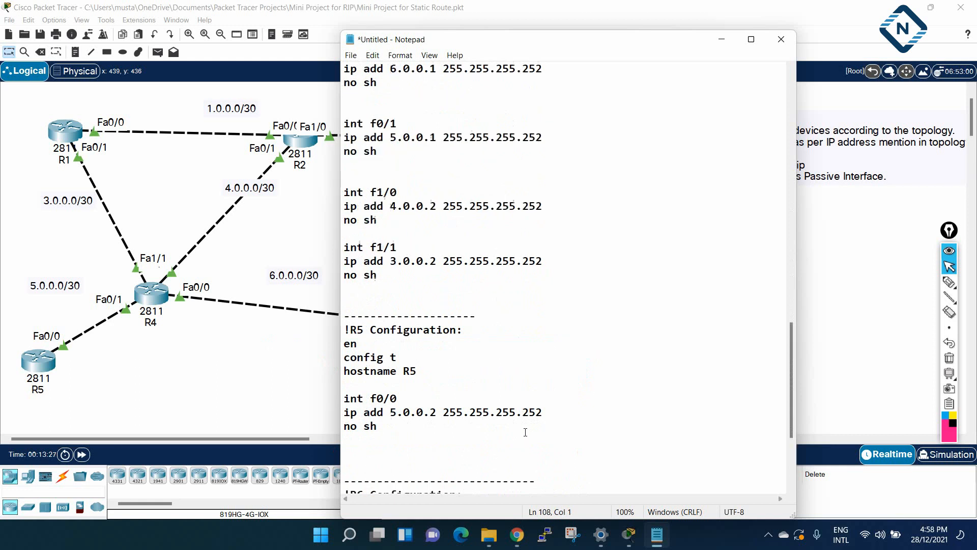
{"action": "scroll", "coordinate": [525, 432], "scroll_direction": "up", "scroll_amount": 20}
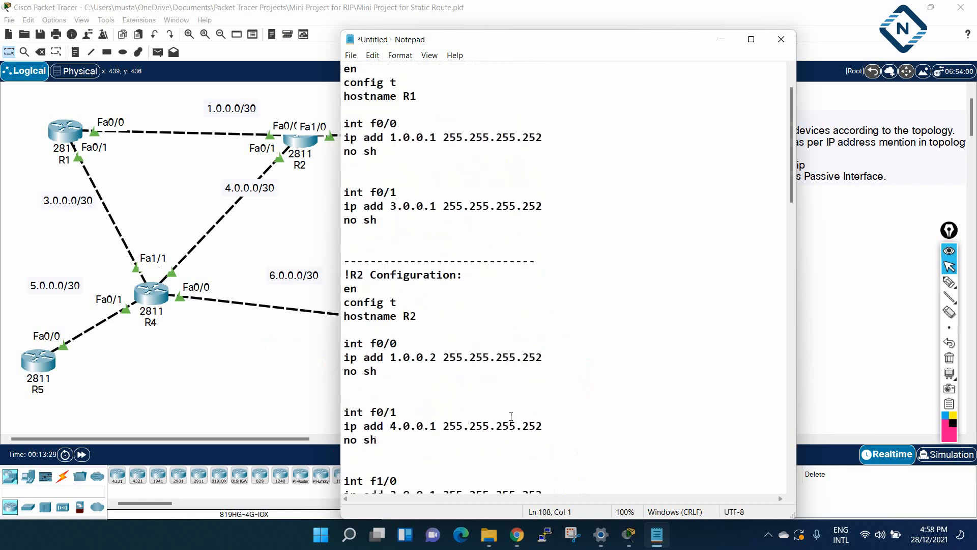
{"action": "scroll", "coordinate": [511, 416], "scroll_direction": "up", "scroll_amount": 2}
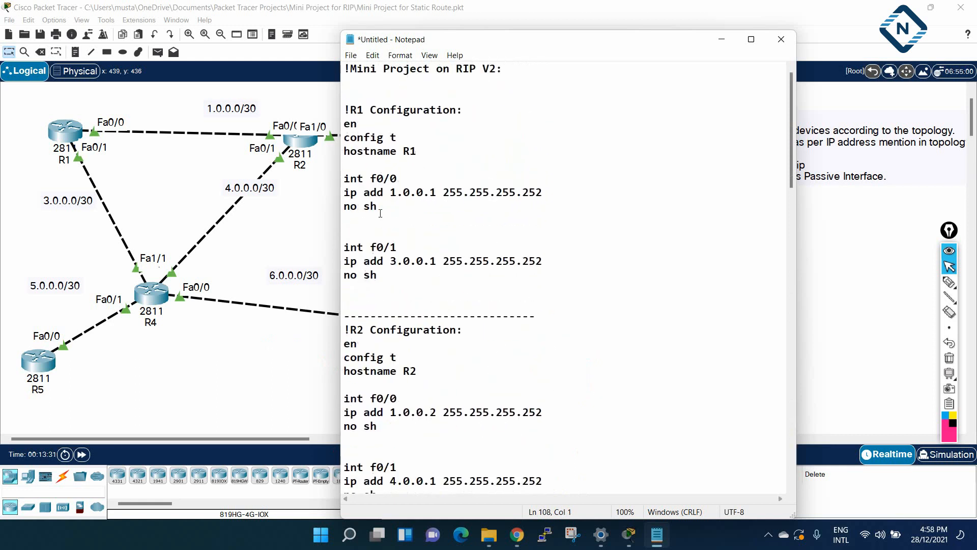
{"action": "left_click", "coordinate": [386, 275]}
{"action": "key", "text": "Return"}
{"action": "key", "text": "Return"}
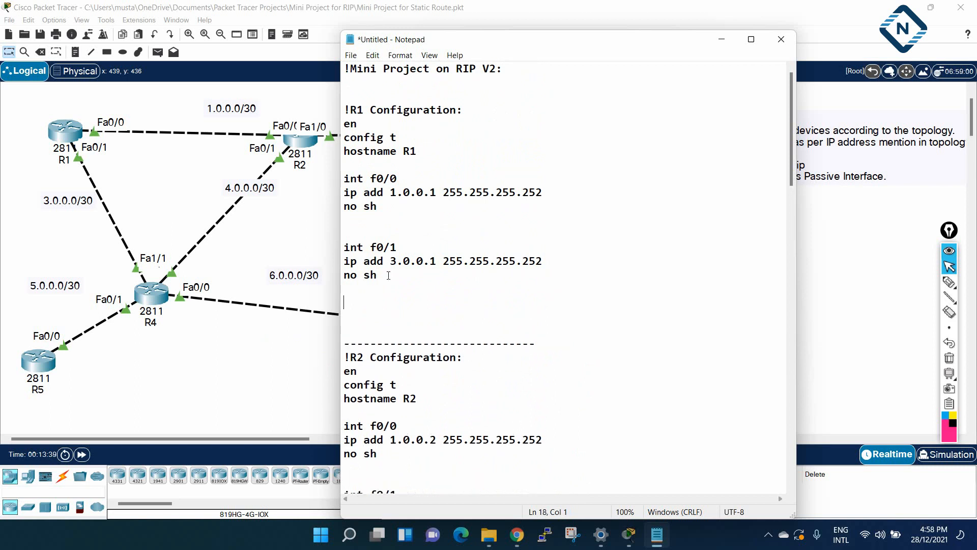
{"action": "type", "text": "router rip"}
{"action": "key", "text": "Return"}
{"action": "type", "text": "v"}
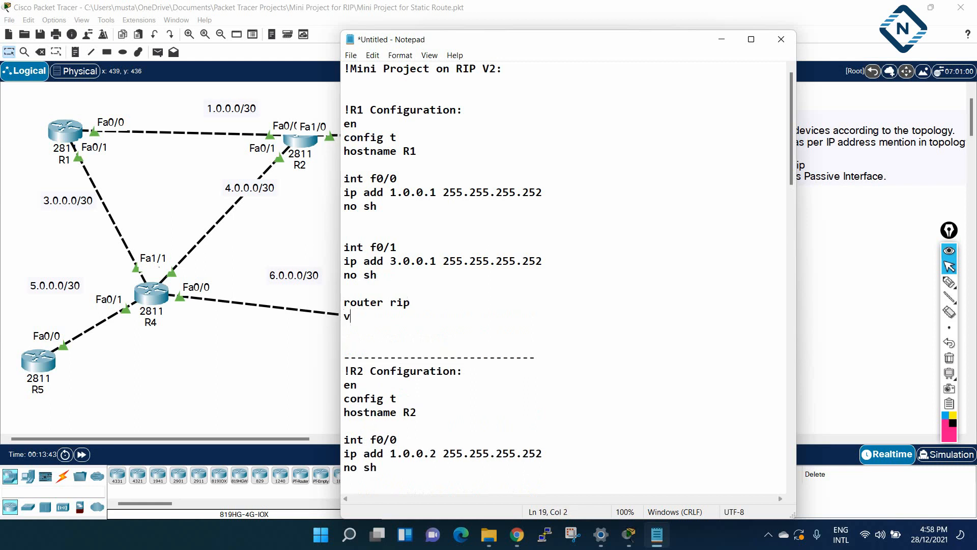
{"action": "type", "text": "ersion 2"}
{"action": "key", "text": "Return"}
{"action": "type", "text": "no "}
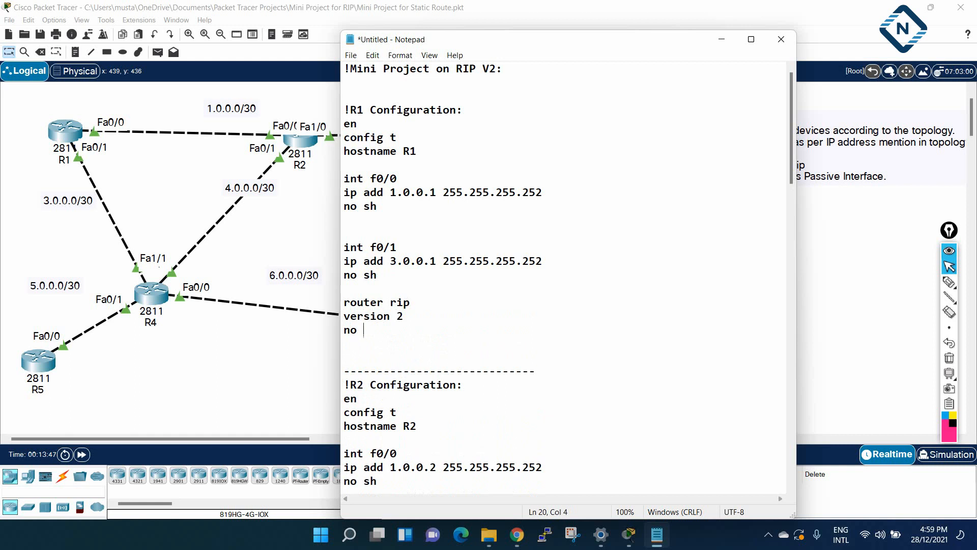
{"action": "type", "text": "auto-summary"}
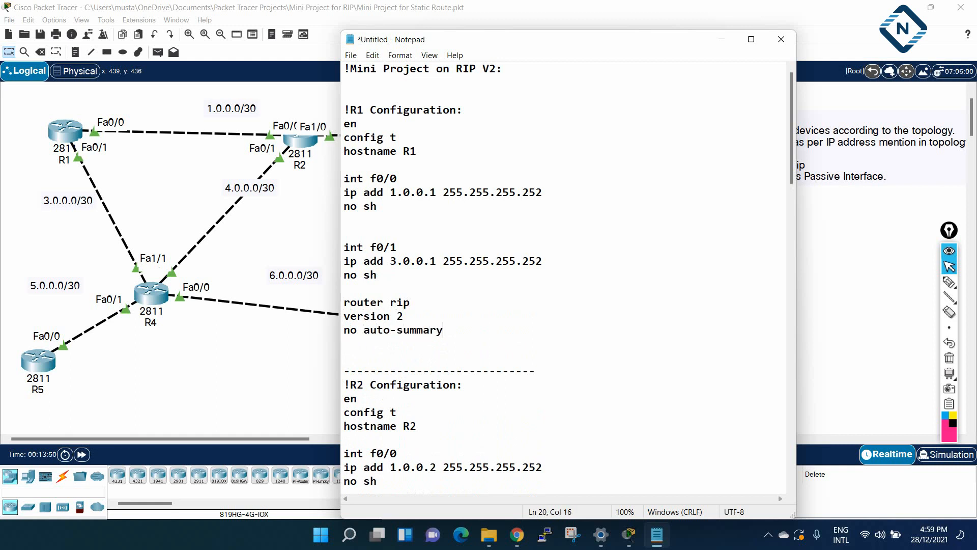
Add the line network 1.0.0.0 to R1's RIP block.
{"action": "key", "text": "Return"}
{"action": "type", "text": "network"}
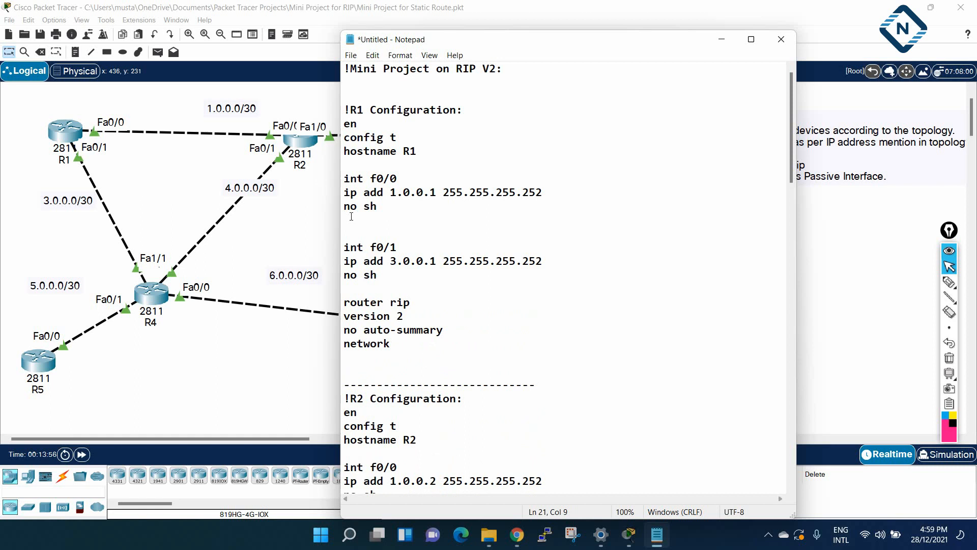
{"action": "type", "text": "1"}
{"action": "key", "text": "BackSpace"}
{"action": "type", "text": "0.0.0.0"}
{"action": "key", "text": "BackSpace"}
{"action": "key", "text": "BackSpace"}
{"action": "key", "text": "BackSpace"}
{"action": "key", "text": "BackSpace"}
{"action": "key", "text": "BackSpace"}
{"action": "key", "text": "BackSpace"}
{"action": "key", "text": "BackSpace"}
{"action": "type", "text": "1.0.0.0"}
{"action": "key", "text": "Return"}
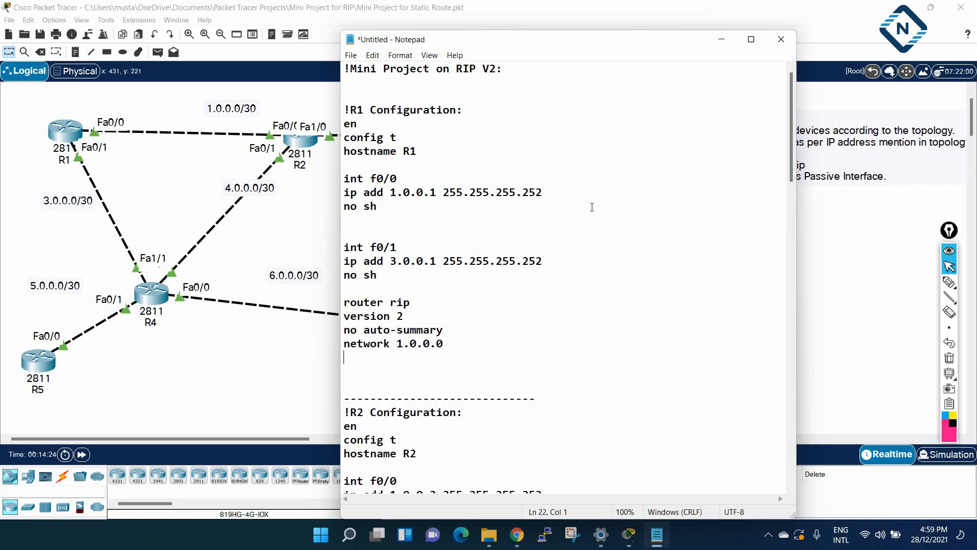
Duplicate the network 1.0.0.0 line and change the copy to network 3.0.0.0.
{"action": "left_click_drag", "start_coordinate": [453, 352], "coordinate": [335, 346]}
{"action": "key", "text": "ctrl+c"}
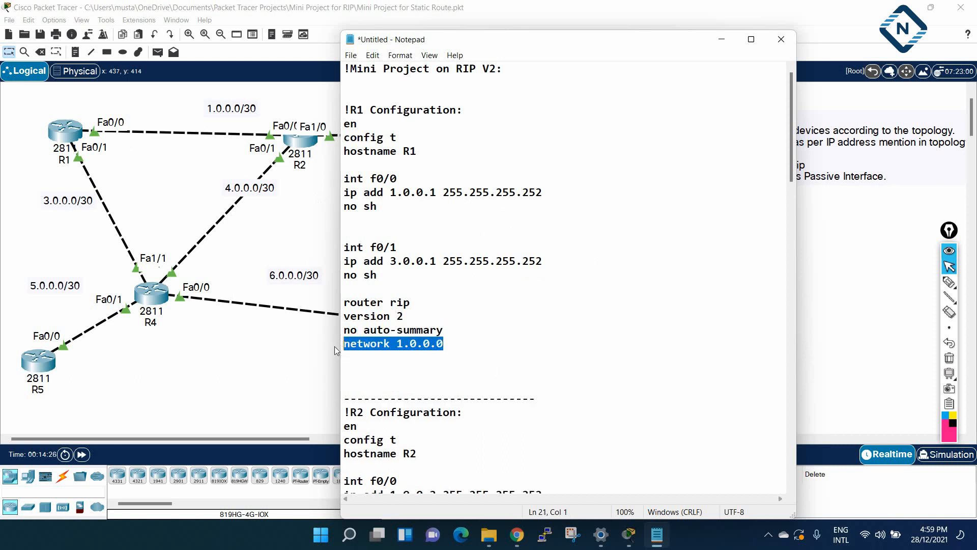
{"action": "left_click", "coordinate": [412, 374]}
{"action": "left_click", "coordinate": [361, 360]}
{"action": "key", "text": "ctrl+v"}
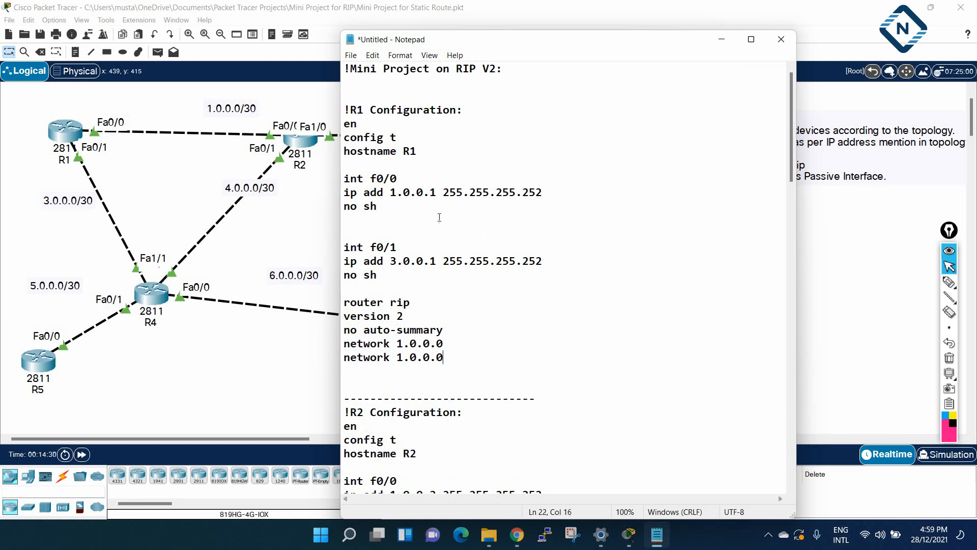
{"action": "left_click_drag", "start_coordinate": [405, 357], "coordinate": [397, 357]}
{"action": "type", "text": "3"}
Change R1's first RIP network statement to network 0.0.0.0 and delete the network 3.0.0.0 line.
{"action": "left_click", "coordinate": [482, 376]}
{"action": "left_click_drag", "start_coordinate": [405, 337], "coordinate": [397, 343]}
{"action": "type", "text": "0"}
{"action": "left_click", "coordinate": [400, 357]}
{"action": "left_click_drag", "start_coordinate": [444, 358], "coordinate": [344, 358]}
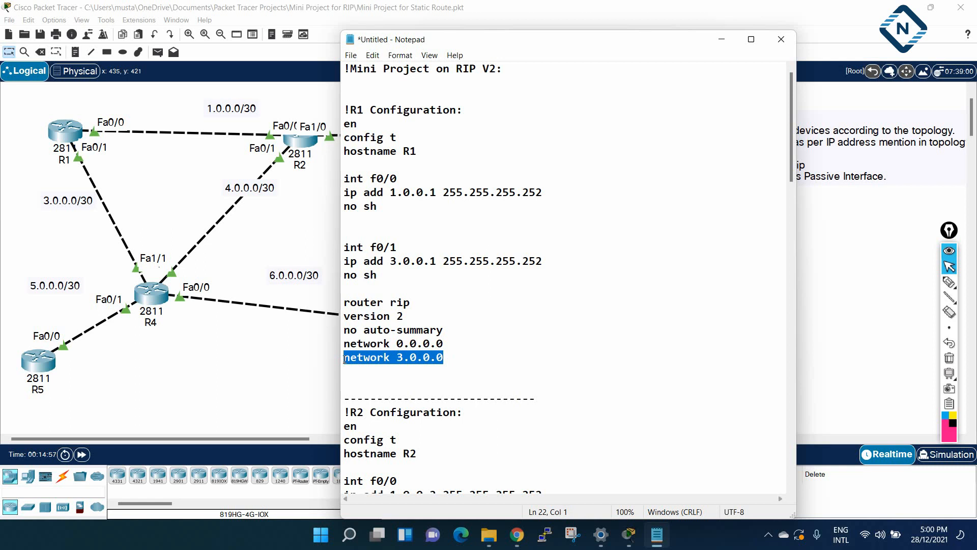
{"action": "key", "text": "BackSpace"}
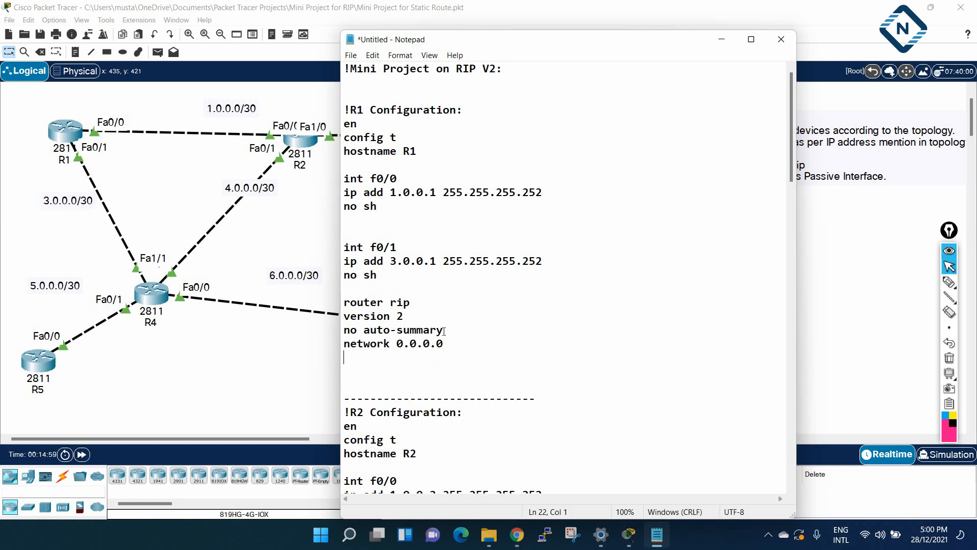
Copy R1's RIP block from router rip to network 0.0.0.0, then switch to Packet Tracer and open R1's command line maximized.
{"action": "left_click_drag", "start_coordinate": [448, 345], "coordinate": [345, 302]}
{"action": "right_click", "coordinate": [380, 316]}
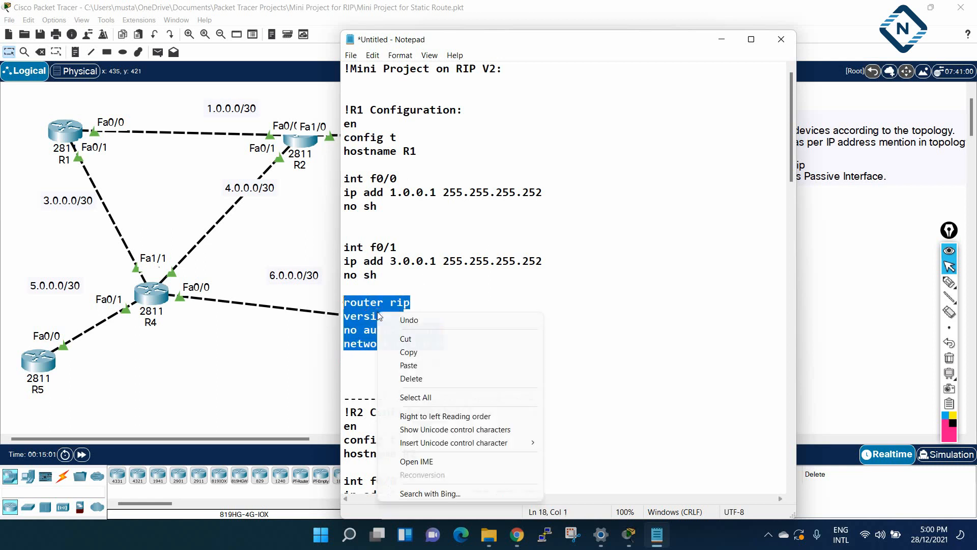
{"action": "left_click", "coordinate": [403, 351]}
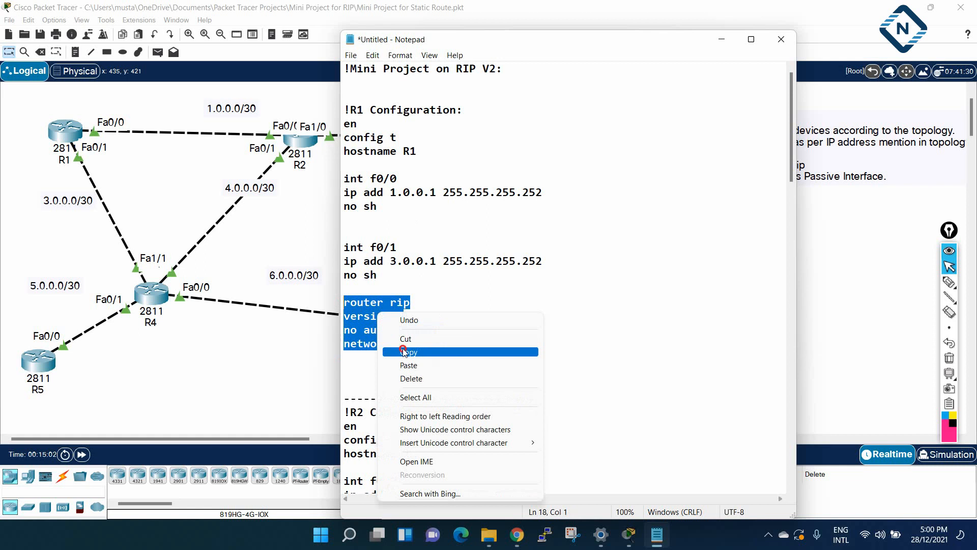
{"action": "left_click", "coordinate": [64, 133]}
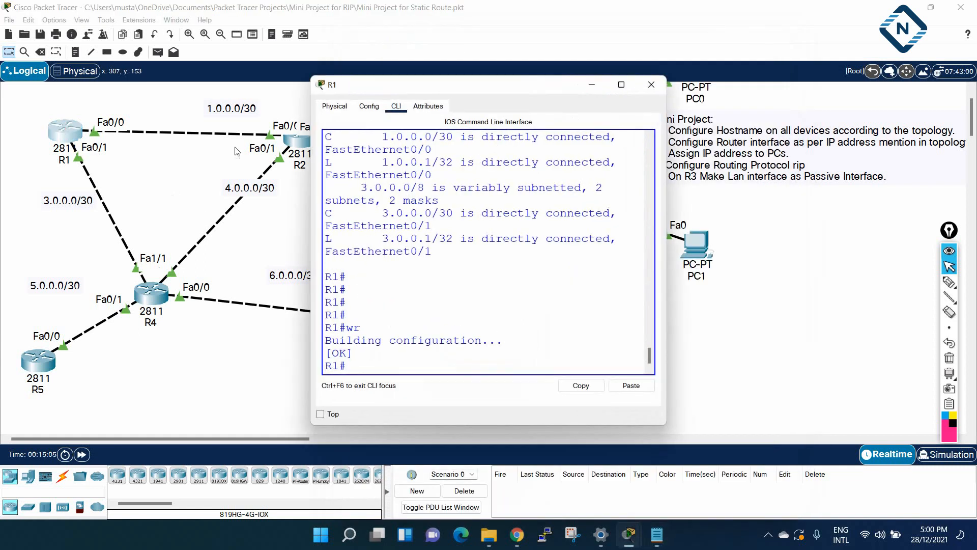
{"action": "left_click", "coordinate": [621, 85]}
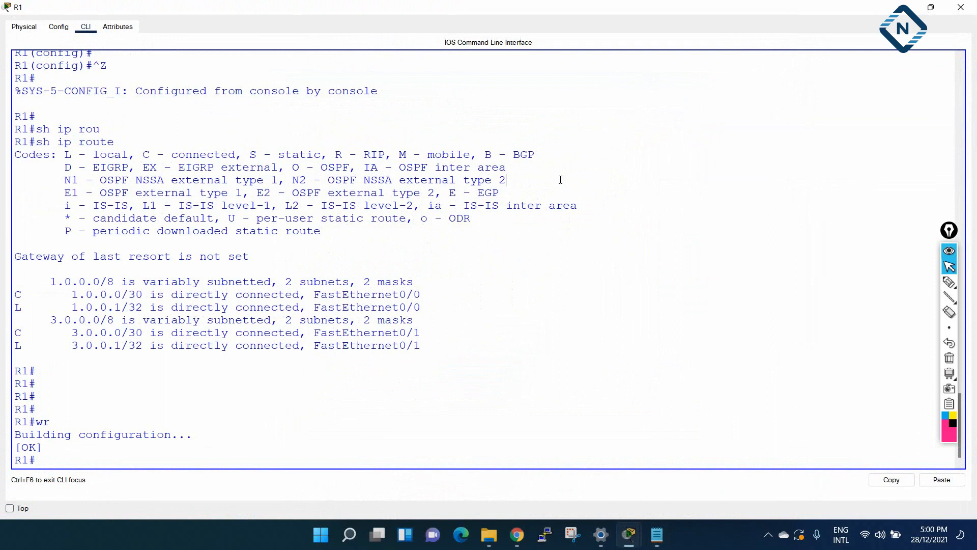
Enter global configuration mode on R1 and apply the copied commands router rip, version 2, no auto-summary and network 0.0.0.0.
{"action": "type", "text": "config t"}
{"action": "key", "text": "Return"}
{"action": "key", "text": "Return"}
{"action": "key", "text": "Return"}
{"action": "key", "text": "Return"}
{"action": "key", "text": "Return"}
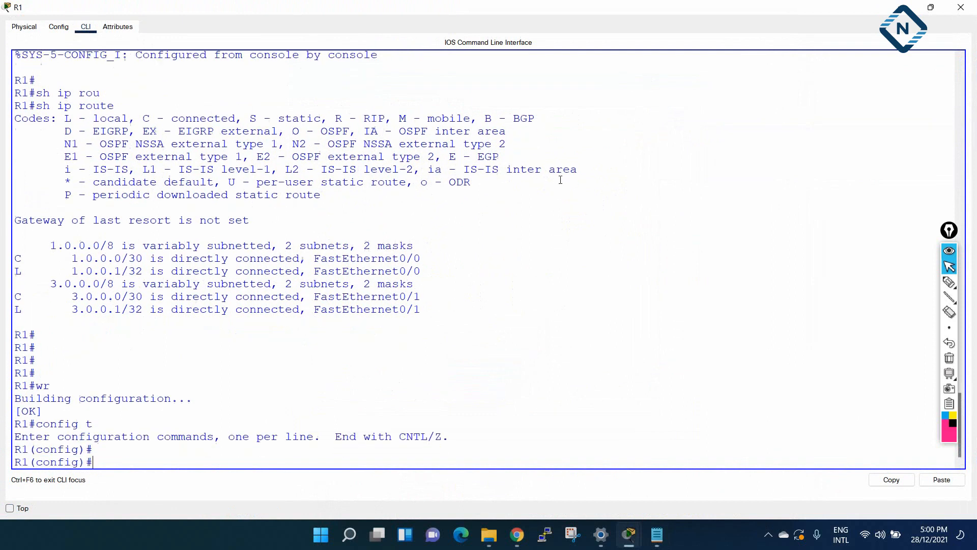
{"action": "key", "text": "Return"}
{"action": "key", "text": "Return"}
{"action": "key", "text": "Return"}
{"action": "key", "text": "Return"}
{"action": "key", "text": "Return"}
{"action": "key", "text": "Return"}
{"action": "key", "text": "Return"}
{"action": "key", "text": "Return"}
{"action": "key", "text": "Return"}
{"action": "key", "text": "Return"}
{"action": "key", "text": "Return"}
{"action": "key", "text": "Return"}
{"action": "key", "text": "Return"}
{"action": "key", "text": "Return"}
{"action": "key", "text": "Return"}
{"action": "key", "text": "Return"}
{"action": "key", "text": "Return"}
{"action": "key", "text": "Return"}
{"action": "key", "text": "Return"}
{"action": "key", "text": "Return"}
{"action": "right_click", "coordinate": [560, 180]}
{"action": "left_click", "coordinate": [583, 199]}
{"action": "key", "text": "Return"}
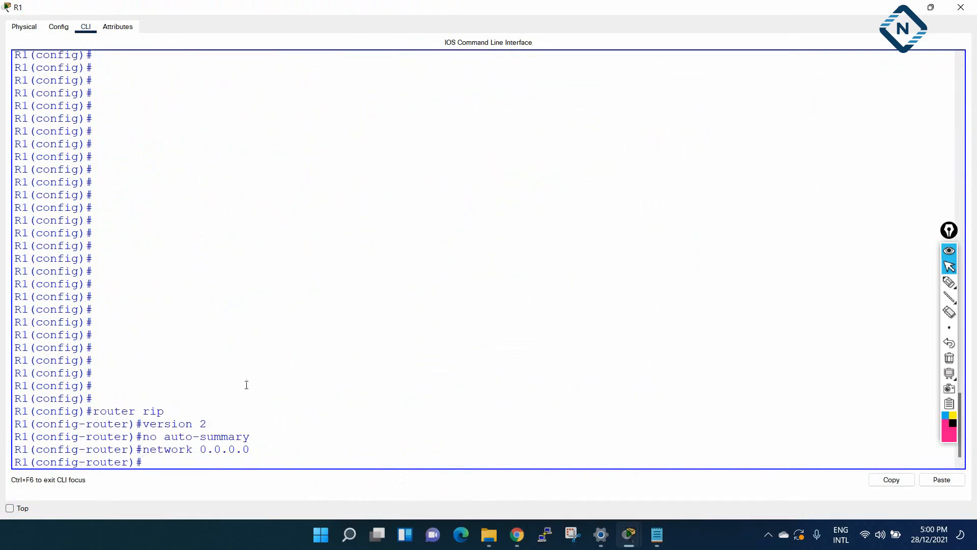
Review the router rip, version 2, no auto-summary and network 0.0.0.0 commands entered on R1.
{"action": "left_click_drag", "start_coordinate": [168, 412], "coordinate": [94, 411]}
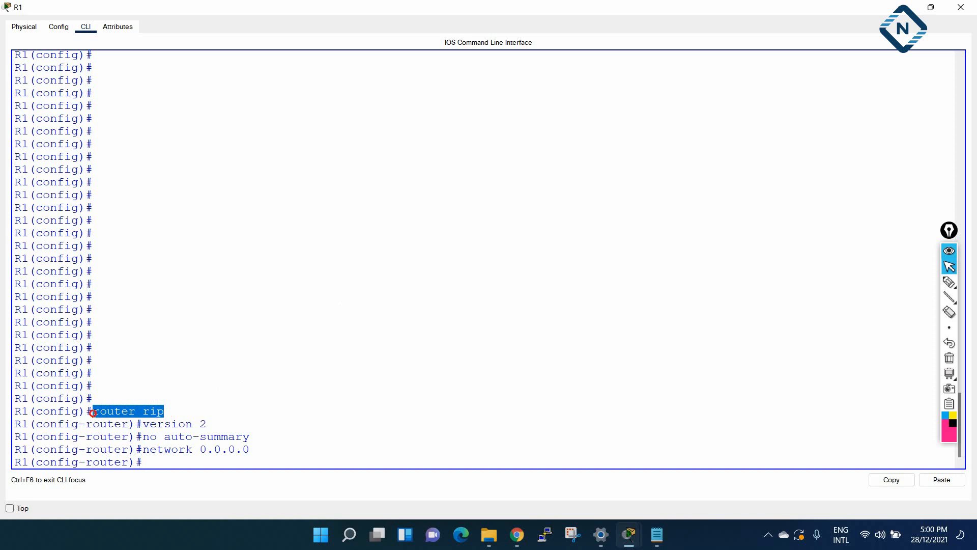
{"action": "left_click_drag", "start_coordinate": [210, 424], "coordinate": [140, 424]}
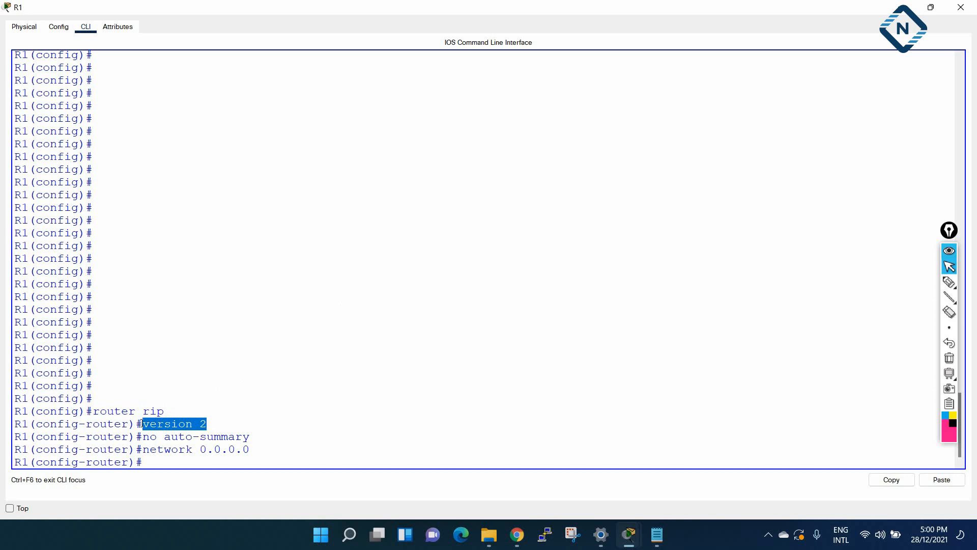
{"action": "left_click_drag", "start_coordinate": [250, 437], "coordinate": [144, 437]}
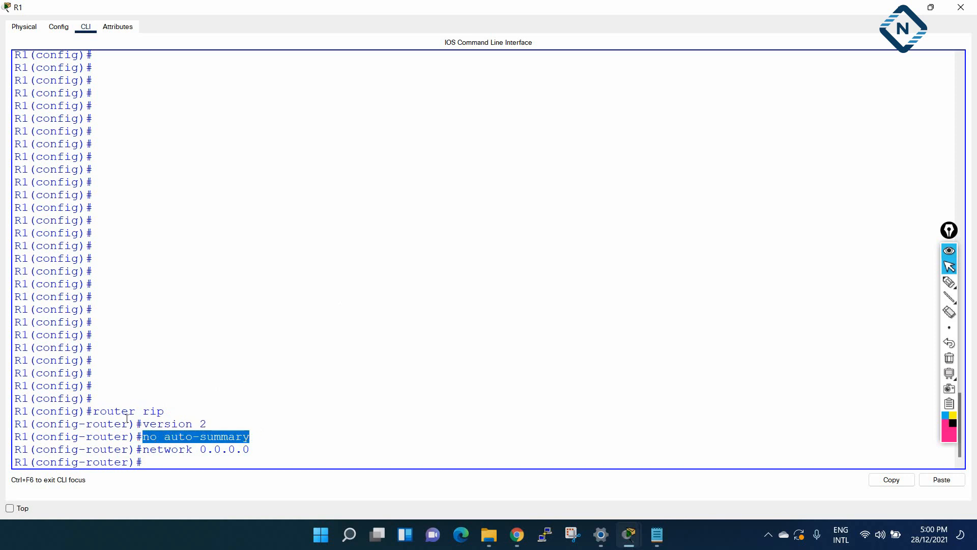
{"action": "mouse_move", "coordinate": [193, 450]}
{"action": "left_mouse_down"}
{"action": "mouse_move", "coordinate": [143, 450]}
{"action": "mouse_move", "coordinate": [252, 449]}
{"action": "mouse_move", "coordinate": [203, 449]}
{"action": "left_mouse_up"}
{"action": "left_click", "coordinate": [251, 450]}
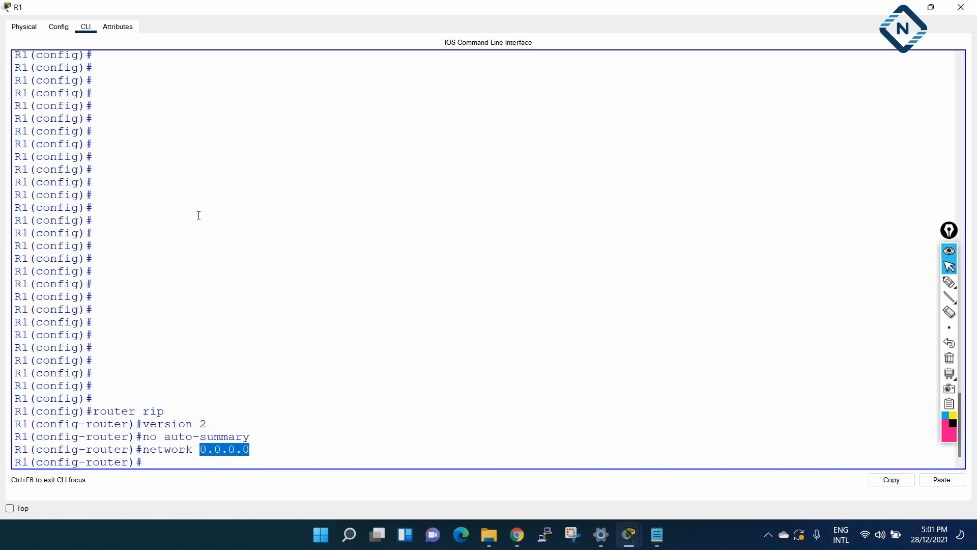
{"action": "scroll", "coordinate": [164, 188], "scroll_direction": "up", "scroll_amount": 3}
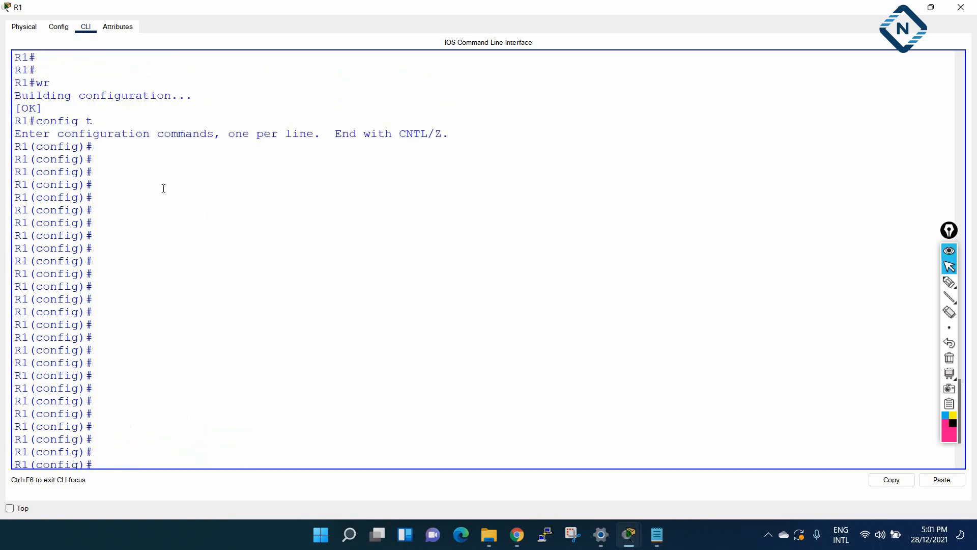
{"action": "scroll", "coordinate": [163, 188], "scroll_direction": "down", "scroll_amount": 3}
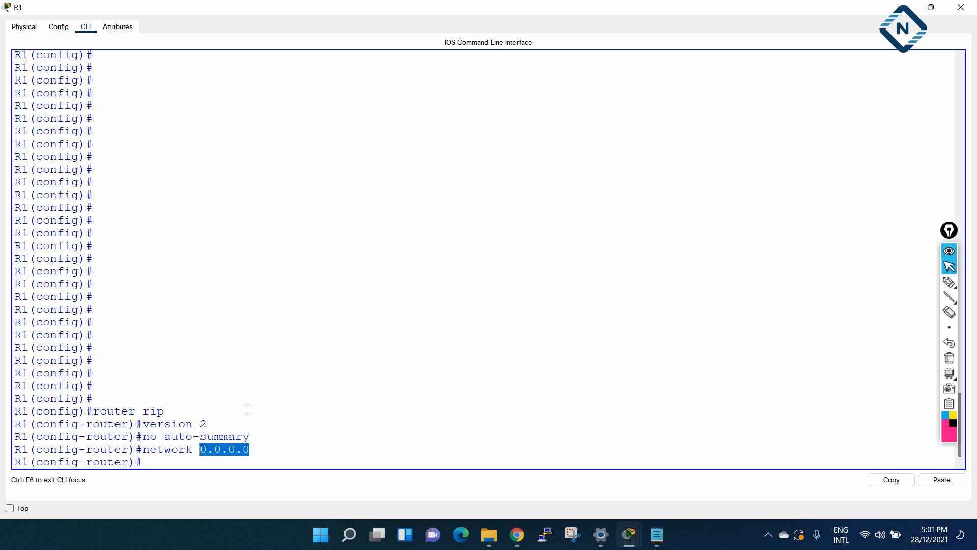
Leave configuration mode on R1, save the configuration with wr and close the router's window.
{"action": "key", "text": "ctrl+z"}
{"action": "key", "text": "Return"}
{"action": "key", "text": "Return"}
{"action": "key", "text": "Return"}
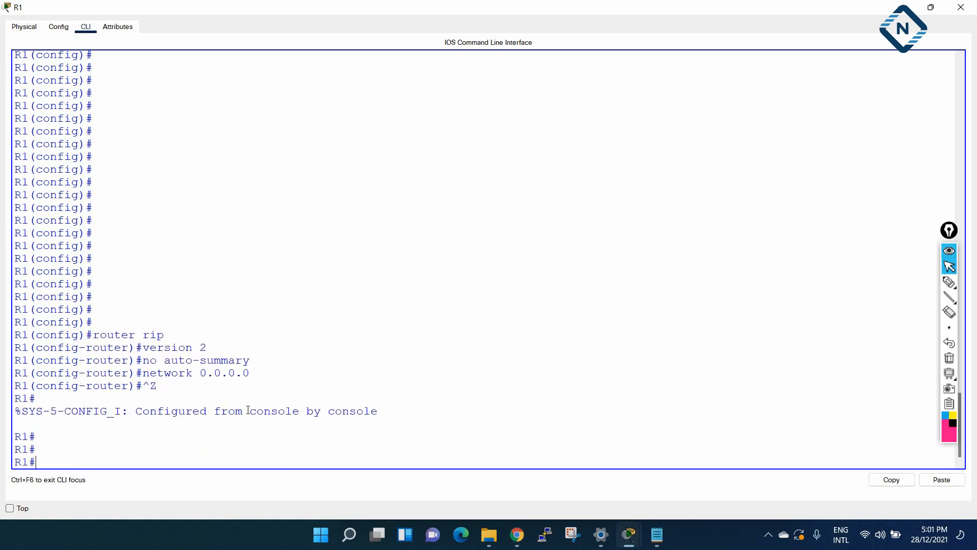
{"action": "type", "text": "wr"}
{"action": "key", "text": "Return"}
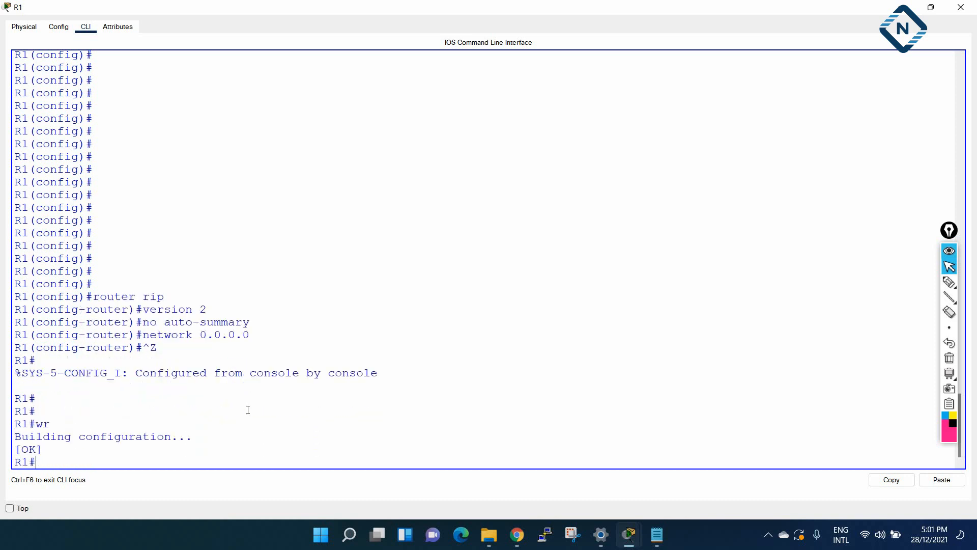
{"action": "left_click", "coordinate": [961, 7]}
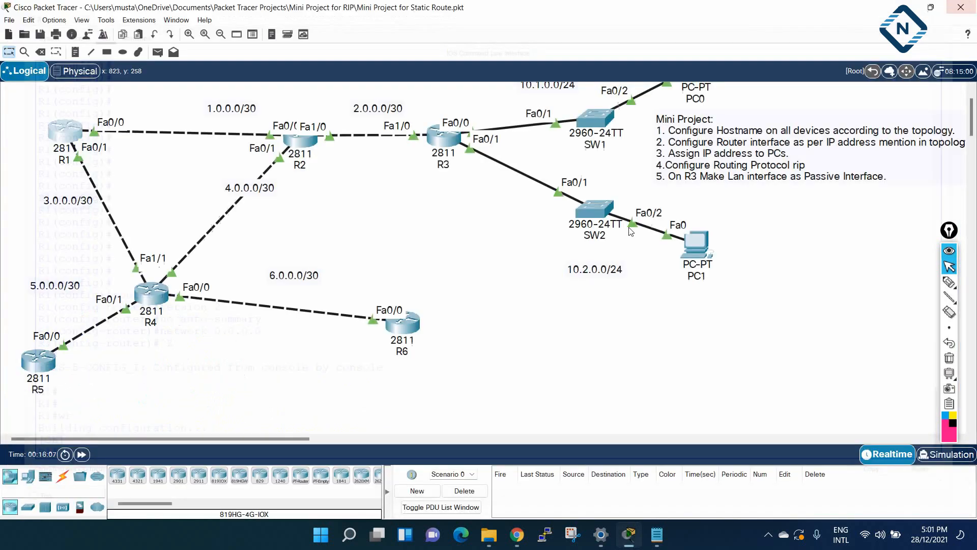
Switch to Notepad and copy R1's RIP block to below R2's int f1/0 block.
{"action": "left_click", "coordinate": [657, 535]}
{"action": "left_click", "coordinate": [505, 209]}
{"action": "scroll", "coordinate": [422, 267], "scroll_direction": "down", "scroll_amount": 1}
{"action": "left_click_drag", "start_coordinate": [455, 298], "coordinate": [344, 260]}
{"action": "right_click", "coordinate": [356, 268]}
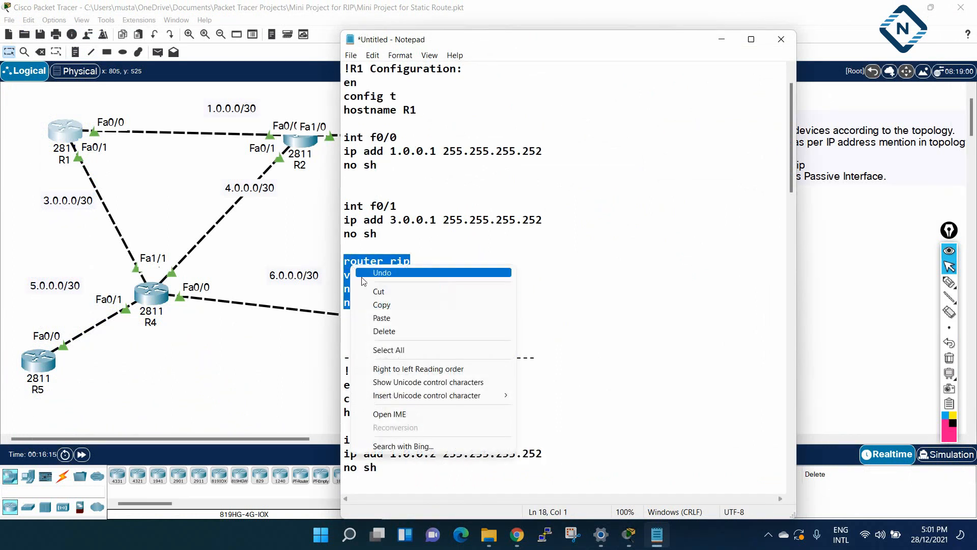
{"action": "left_click", "coordinate": [381, 304]}
{"action": "scroll", "coordinate": [465, 304], "scroll_direction": "down", "scroll_amount": 6}
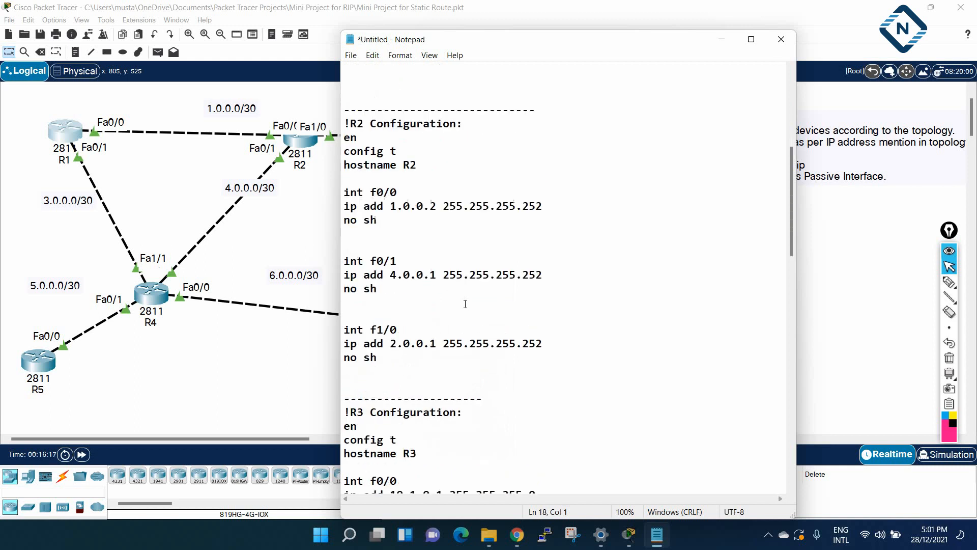
{"action": "scroll", "coordinate": [465, 304], "scroll_direction": "down", "scroll_amount": 1}
{"action": "left_click", "coordinate": [383, 331]}
{"action": "key", "text": "Return"}
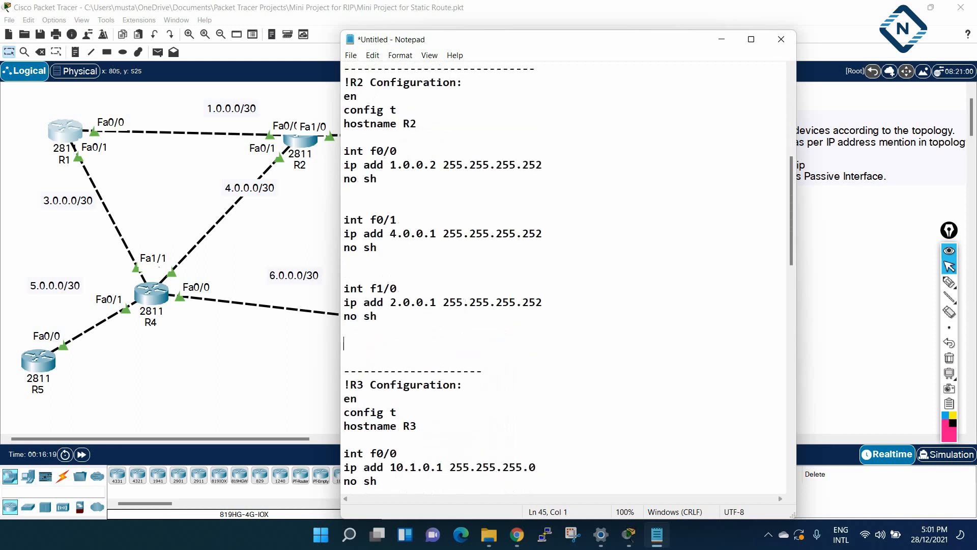
{"action": "key", "text": "ctrl+v"}
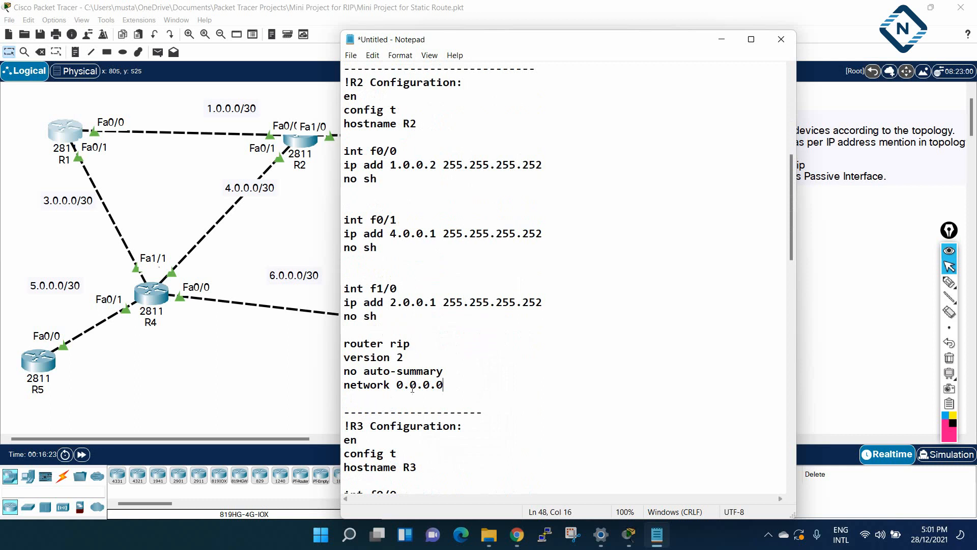
Switch to Packet Tracer and apply router rip, version 2, no auto-summary and network 0.0.0.0 in R2's global configuration mode.
{"action": "left_click_drag", "start_coordinate": [453, 379], "coordinate": [330, 347]}
{"action": "left_click", "coordinate": [301, 138]}
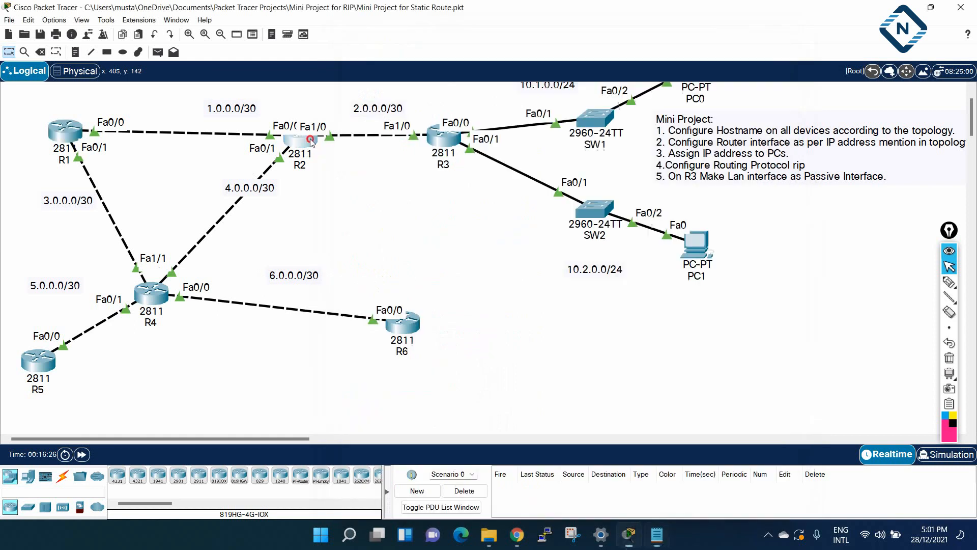
{"action": "left_click", "coordinate": [621, 85]}
{"action": "type", "text": "config t"}
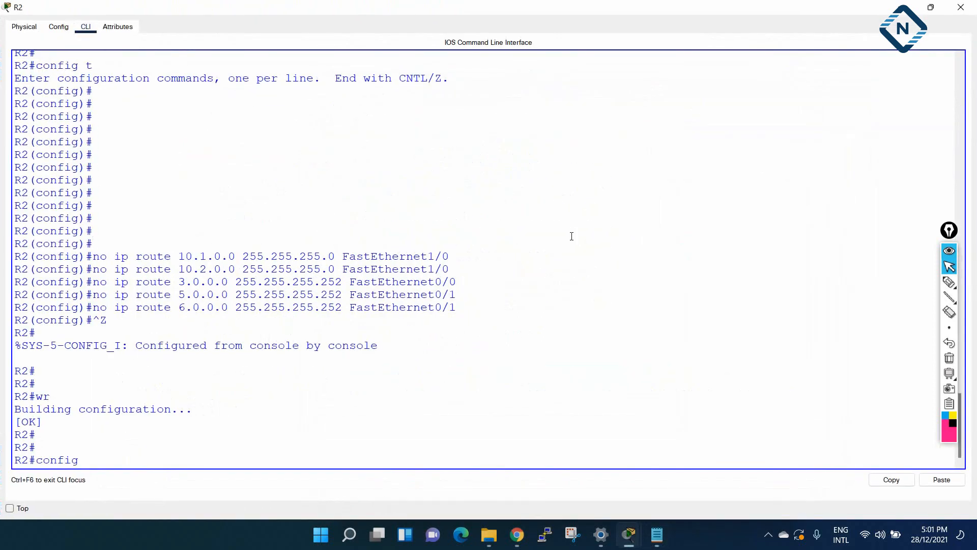
{"action": "key", "text": "Return"}
{"action": "key", "text": "Return"}
{"action": "right_click", "coordinate": [571, 237]}
{"action": "left_click", "coordinate": [590, 255]}
{"action": "key", "text": "Return"}
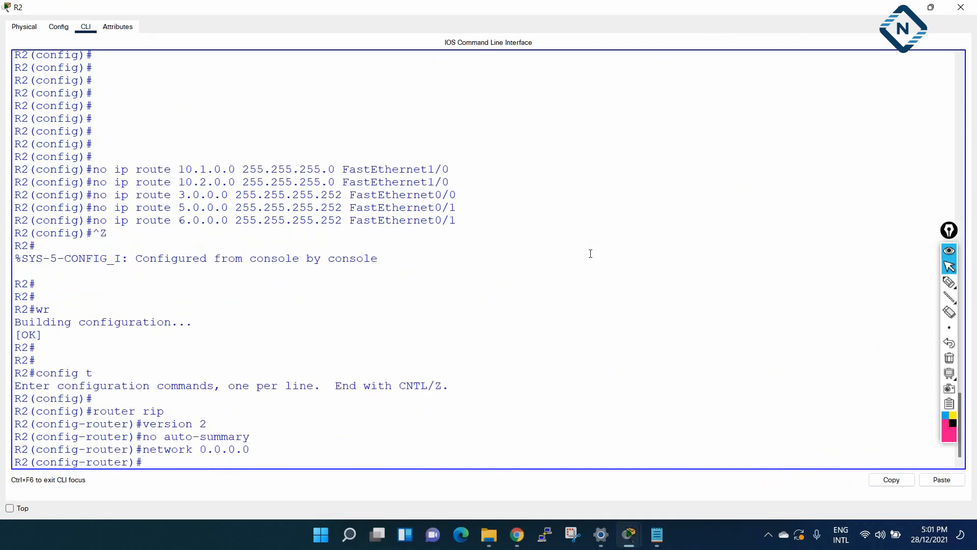
Leave configuration mode on R2, save the configuration with wr and close the router's window.
{"action": "key", "text": "ctrl+z"}
{"action": "key", "text": "Return"}
{"action": "key", "text": "Return"}
{"action": "type", "text": "wr"}
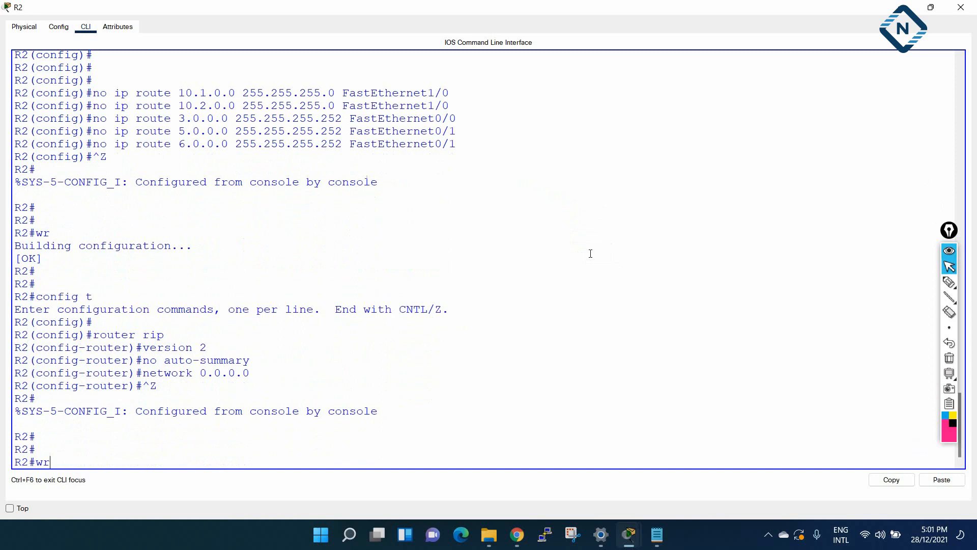
{"action": "key", "text": "Return"}
{"action": "key", "text": "Return"}
{"action": "key", "text": "Return"}
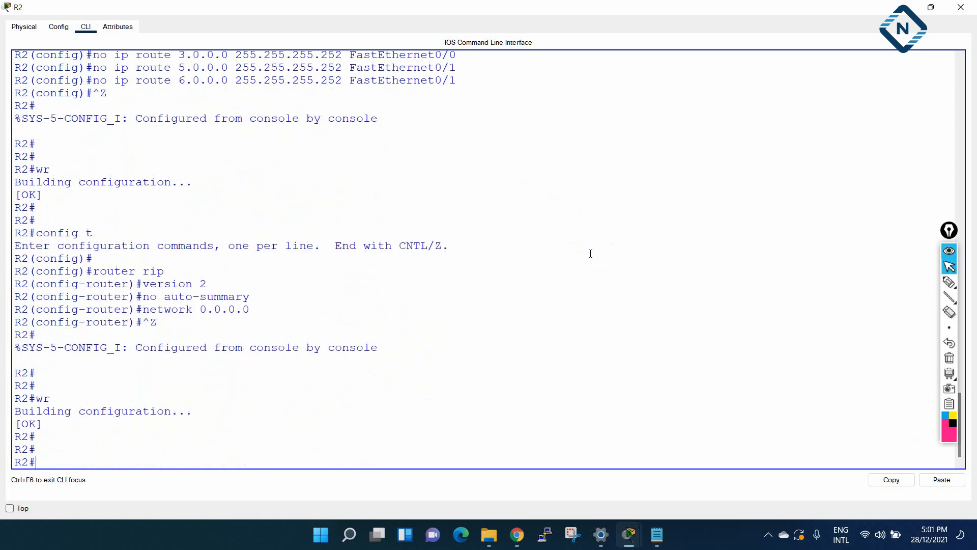
{"action": "left_click", "coordinate": [968, 6]}
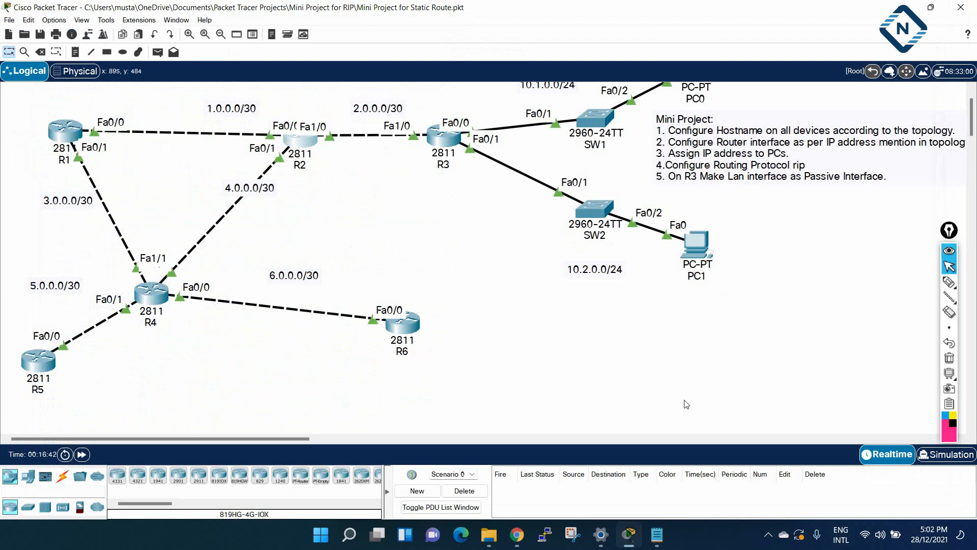
Switch to Notepad and copy R2's RIP block to below R3's int f1/0 block.
{"action": "left_click", "coordinate": [656, 536]}
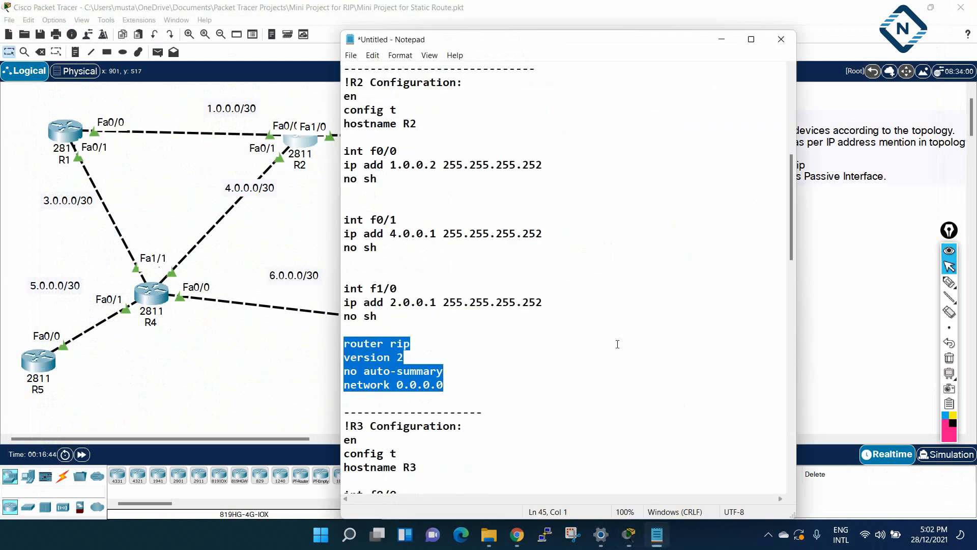
{"action": "scroll", "coordinate": [617, 342], "scroll_direction": "down", "scroll_amount": 1}
{"action": "right_click", "coordinate": [366, 319]}
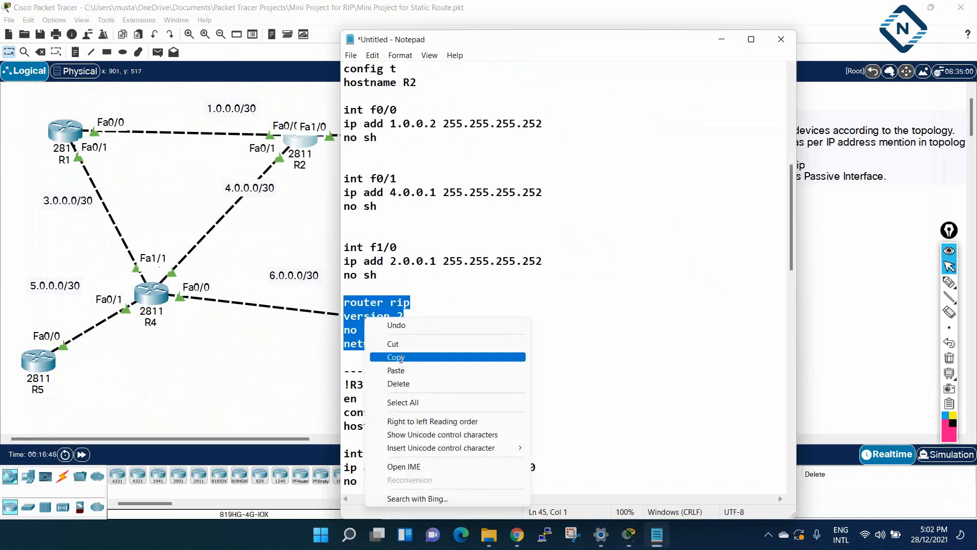
{"action": "left_click", "coordinate": [402, 356]}
{"action": "scroll", "coordinate": [498, 340], "scroll_direction": "down", "scroll_amount": 5}
{"action": "scroll", "coordinate": [498, 340], "scroll_direction": "down", "scroll_amount": 1}
{"action": "left_click", "coordinate": [384, 379]}
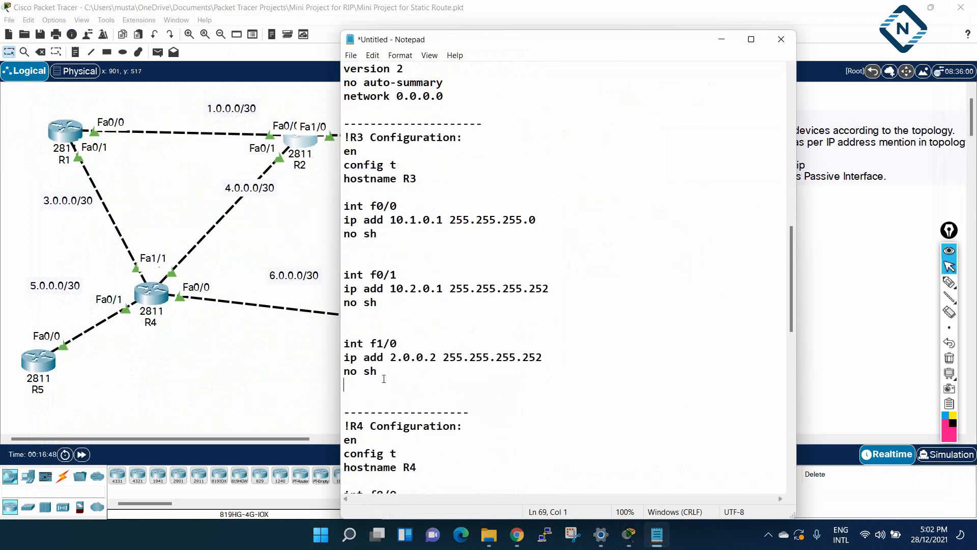
{"action": "key", "text": "Return"}
{"action": "key", "text": "ctrl+v"}
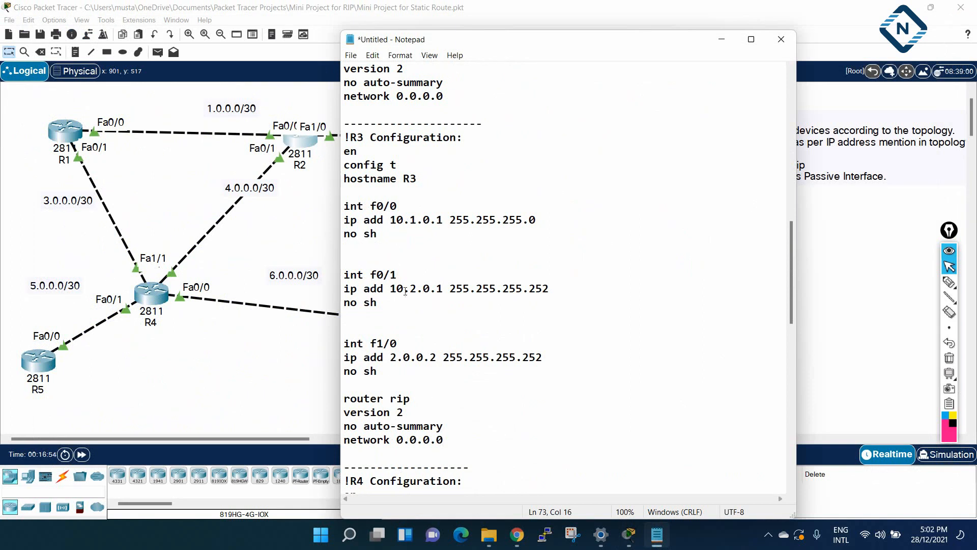
Paste the copied RIP block below R4's int f1/1 block.
{"action": "scroll", "coordinate": [452, 433], "scroll_direction": "down", "scroll_amount": 9}
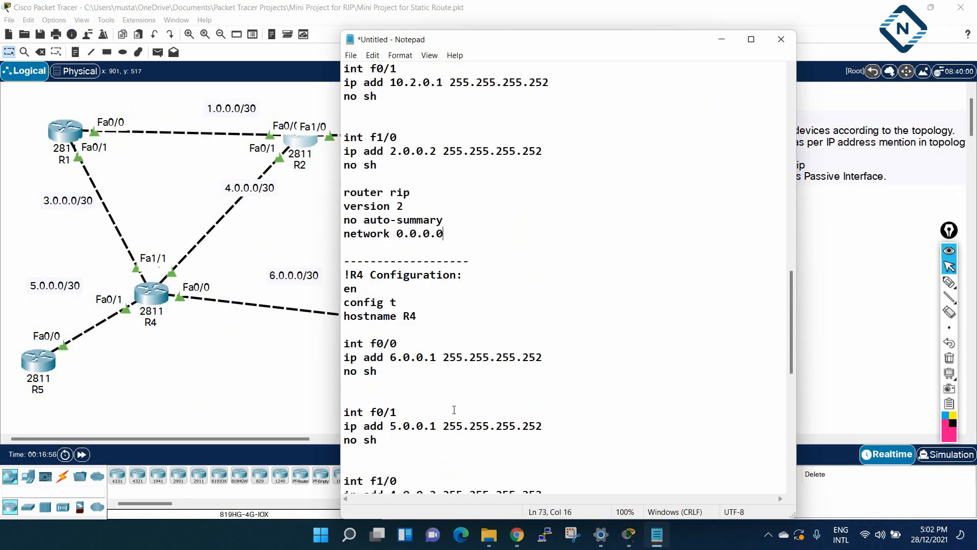
{"action": "left_click", "coordinate": [396, 407]}
{"action": "key", "text": "Return"}
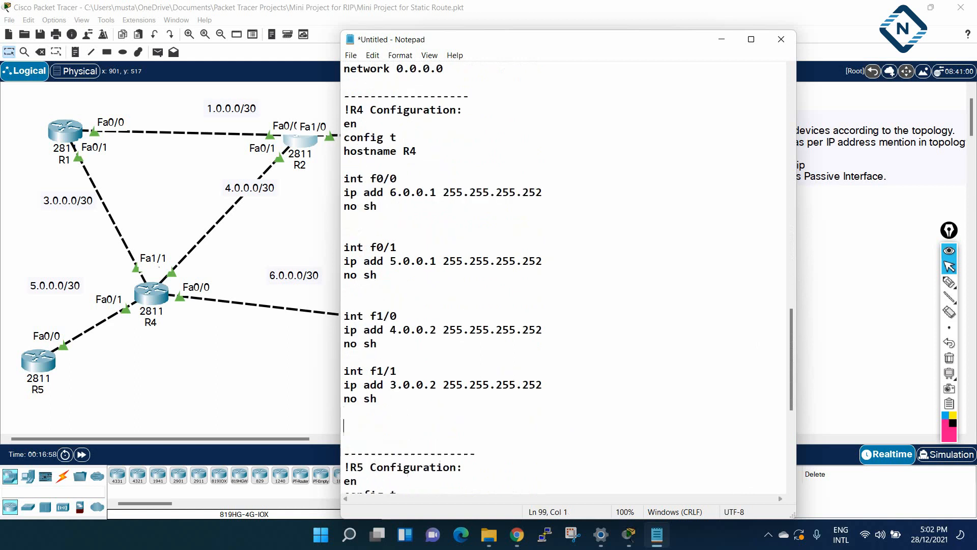
{"action": "key", "text": "ctrl+v"}
Paste the same RIP block below the int f0/0 blocks of R5 and R6.
{"action": "scroll", "coordinate": [387, 416], "scroll_direction": "down", "scroll_amount": 6}
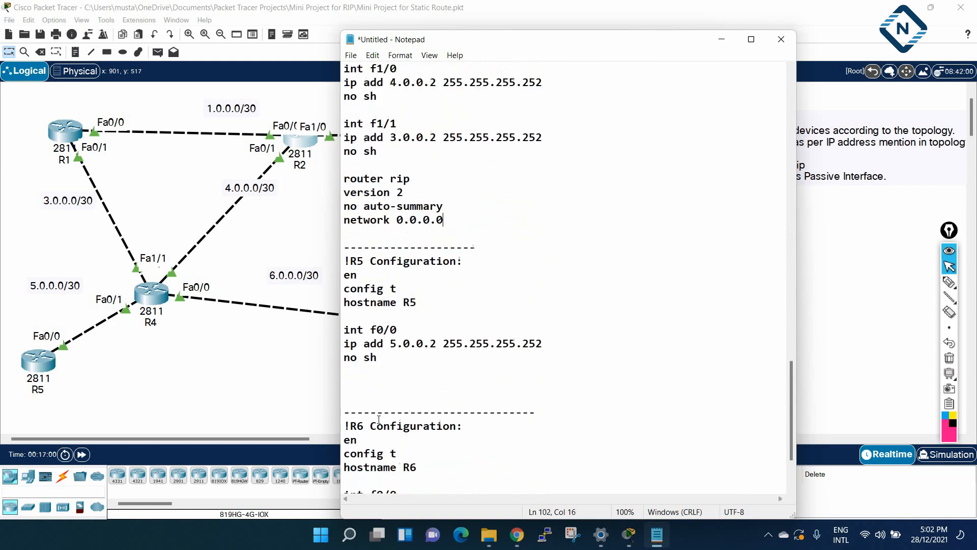
{"action": "left_click", "coordinate": [366, 391]}
{"action": "key", "text": "ctrl+v"}
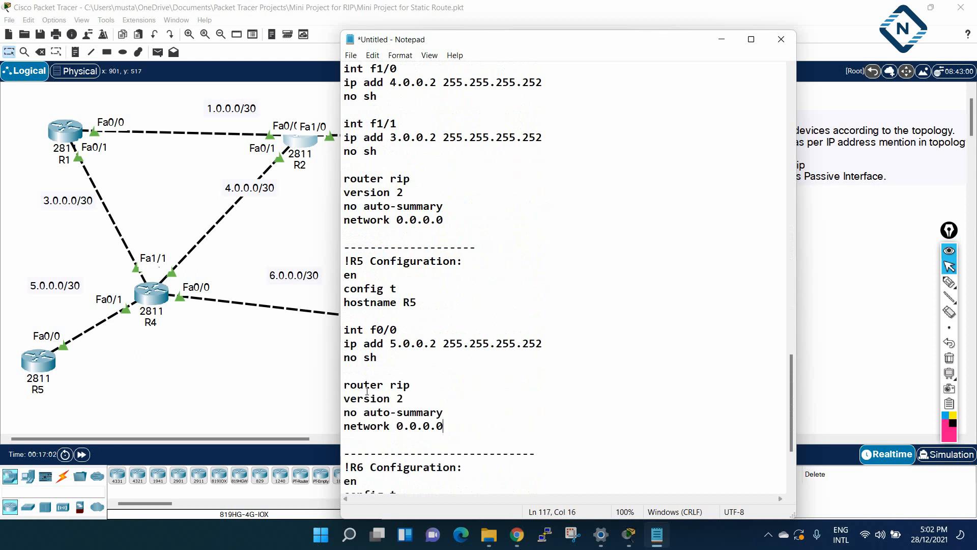
{"action": "scroll", "coordinate": [367, 391], "scroll_direction": "down", "scroll_amount": 3}
{"action": "left_click", "coordinate": [373, 459]}
{"action": "key", "text": "ctrl+v"}
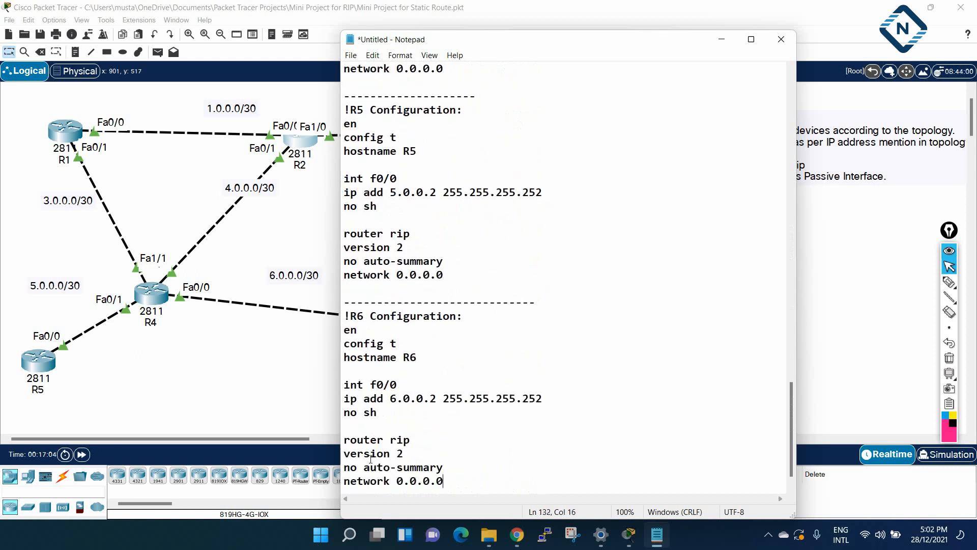
Switch to Packet Tracer and enter configuration mode on R3, pasting the RIP block: router rip, version 2, no auto-summary, network 0.0.0.0.
{"action": "left_click", "coordinate": [311, 201]}
{"action": "left_click", "coordinate": [448, 141]}
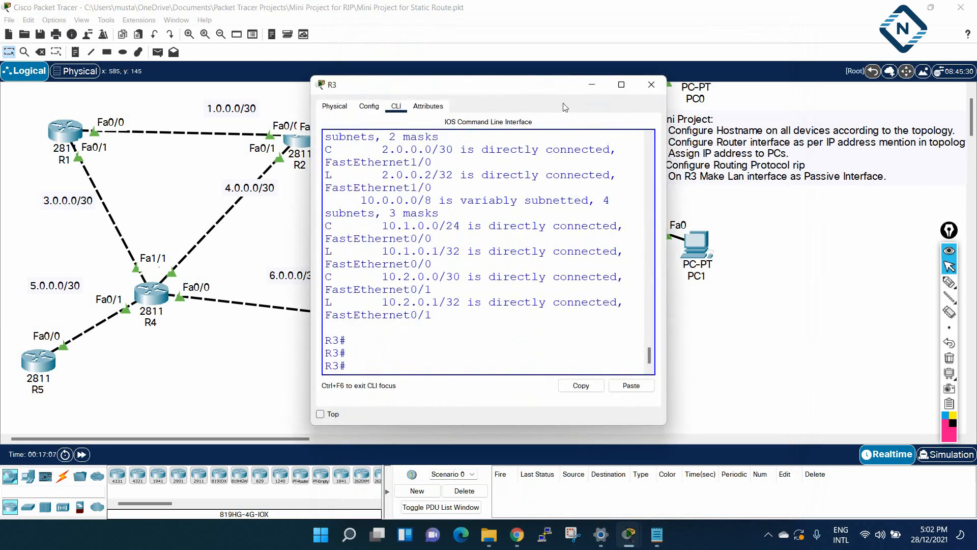
{"action": "left_click", "coordinate": [623, 86]}
{"action": "type", "text": "config t"}
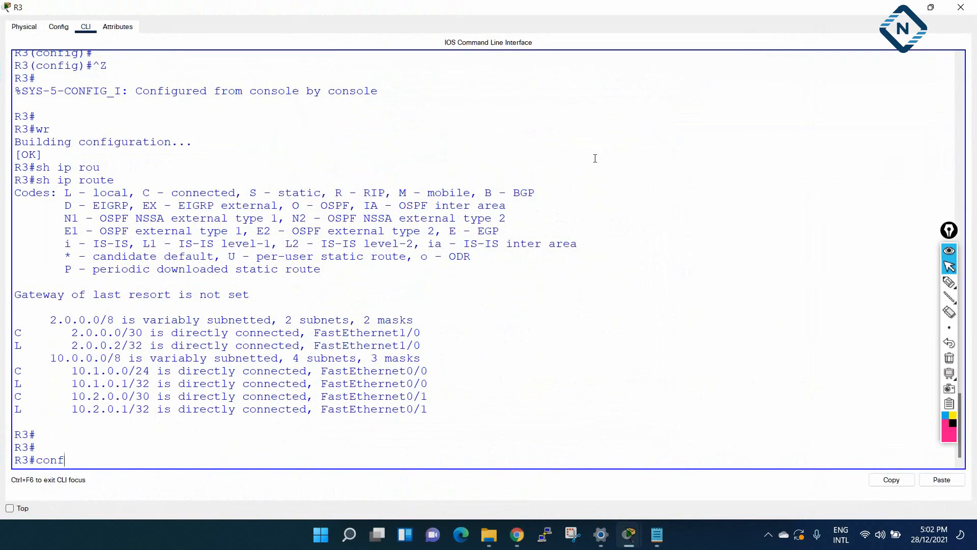
{"action": "key", "text": "Return"}
{"action": "right_click", "coordinate": [593, 159]}
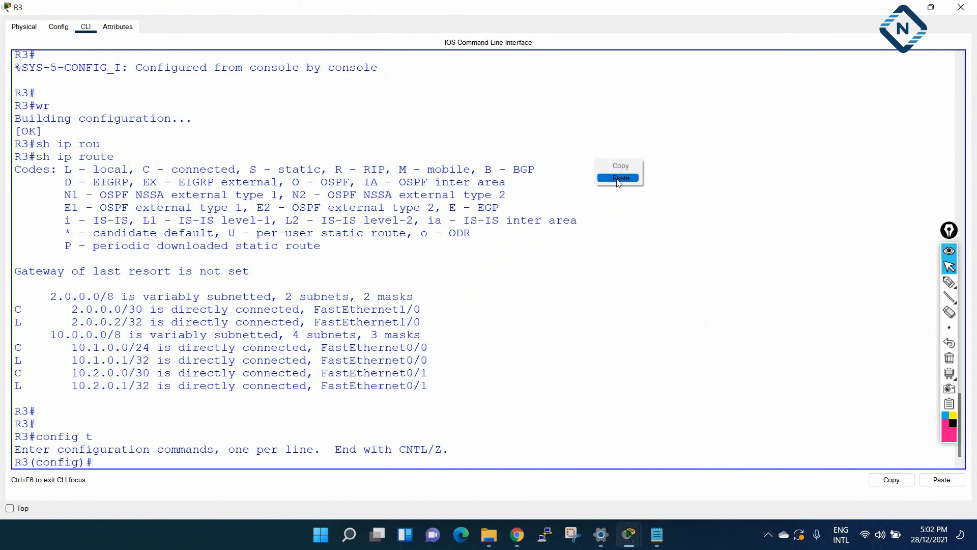
{"action": "left_click", "coordinate": [617, 179]}
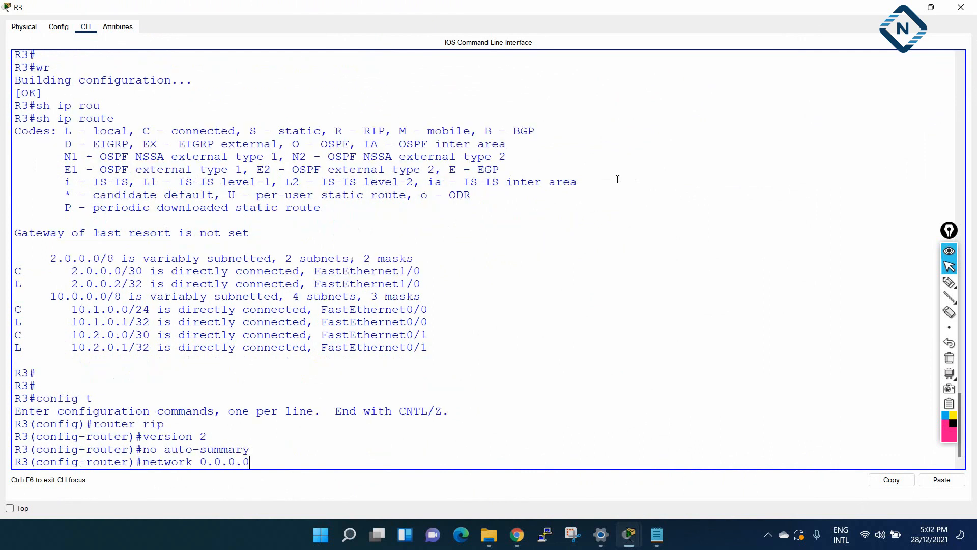
Close and reopen R3's console, save its configuration with do wr and close the router's window.
{"action": "left_click", "coordinate": [960, 7]}
{"action": "left_click", "coordinate": [444, 143]}
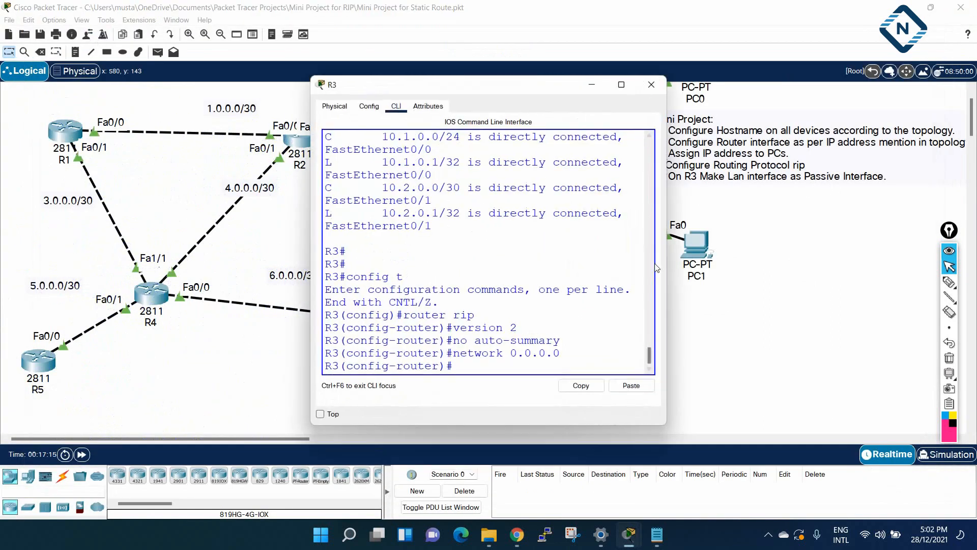
{"action": "type", "text": "do wr"}
{"action": "key", "text": "Return"}
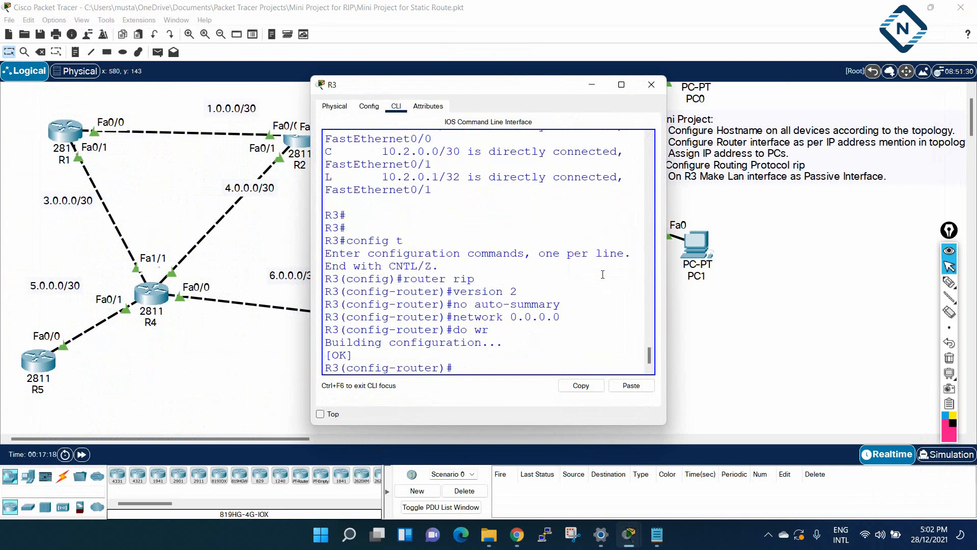
{"action": "left_click", "coordinate": [652, 85]}
Open R4's console, enter configuration mode with config t and paste the RIP version 2 block with network 0.0.0.0.
{"action": "left_click", "coordinate": [147, 296]}
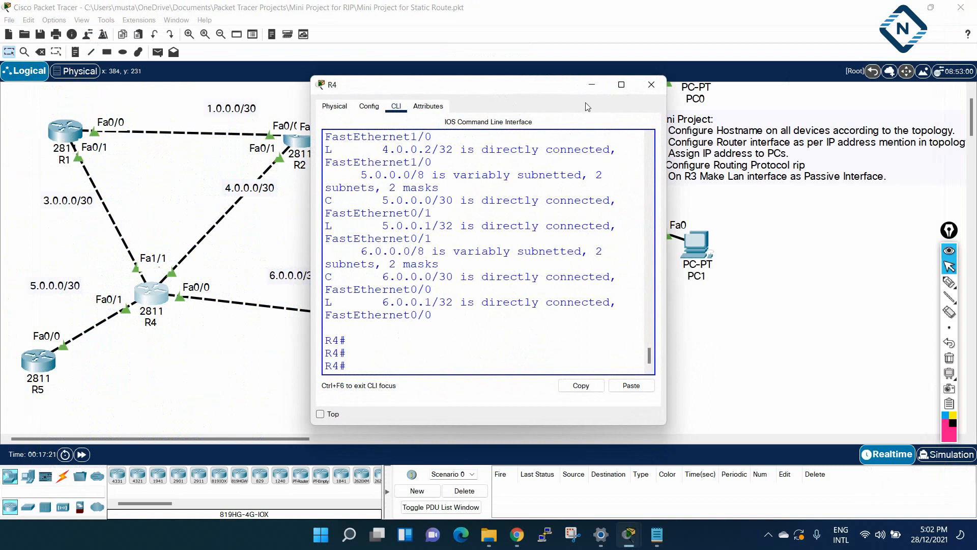
{"action": "left_click", "coordinate": [626, 86]}
{"action": "type", "text": "config t"}
{"action": "key", "text": "Return"}
{"action": "left_click", "coordinate": [544, 277]}
{"action": "right_click", "coordinate": [543, 277]}
{"action": "left_click", "coordinate": [560, 302]}
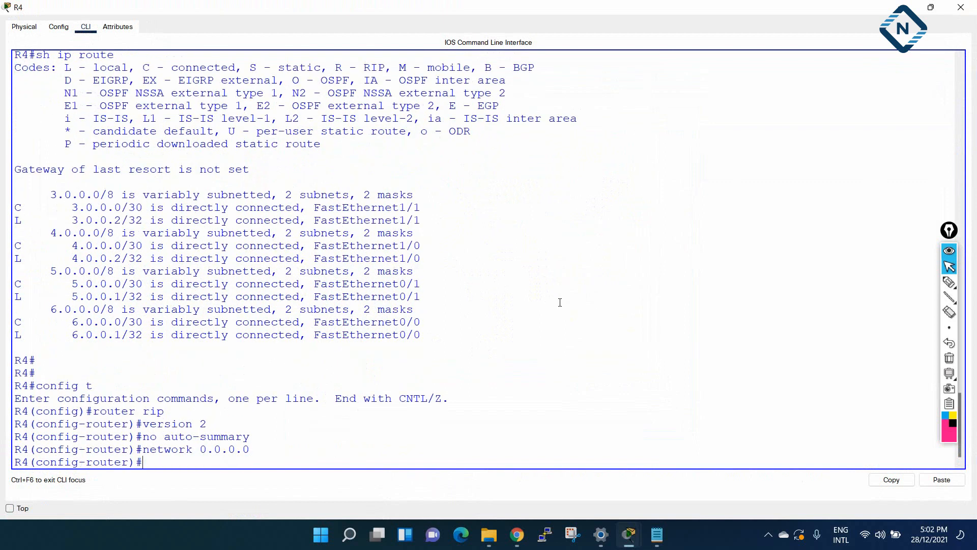
Leave configuration mode on R4, save the configuration with wr and close the router's window.
{"action": "key", "text": "ctrl+z"}
{"action": "key", "text": "Return"}
{"action": "key", "text": "Return"}
{"action": "type", "text": "wr"}
{"action": "key", "text": "Return"}
{"action": "key", "text": "Return"}
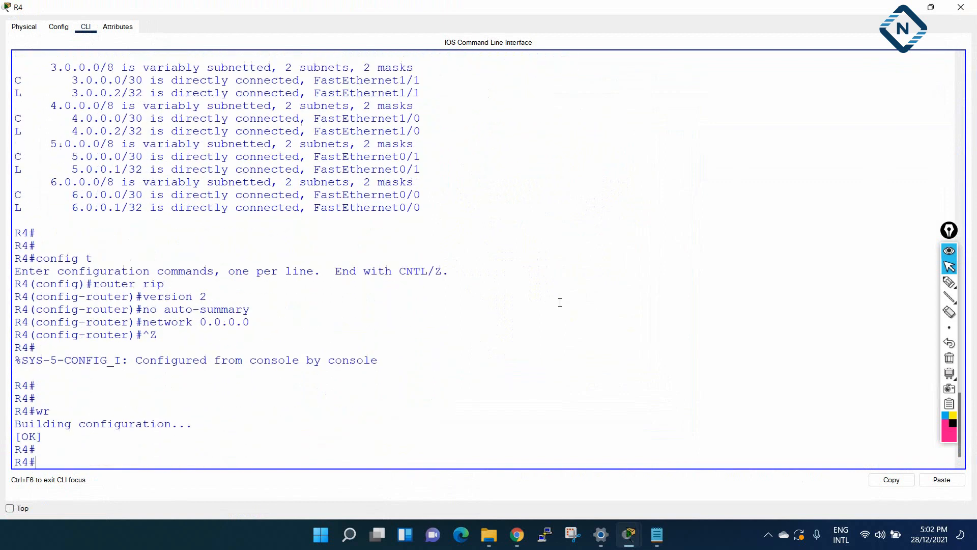
{"action": "left_click", "coordinate": [961, 8]}
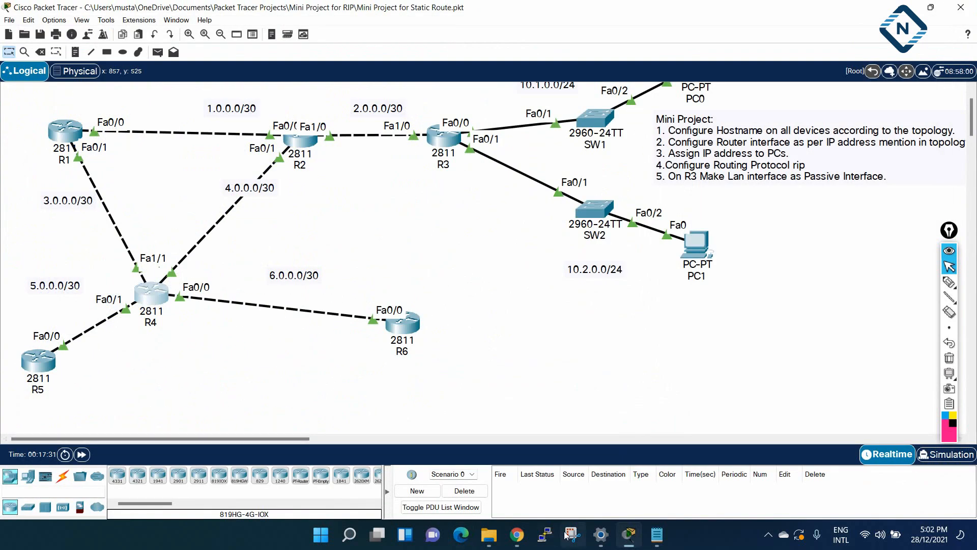
Open R6's console, enter configuration mode with config t and paste the RIP version 2 block with network 0.0.0.0.
{"action": "left_click", "coordinate": [403, 326]}
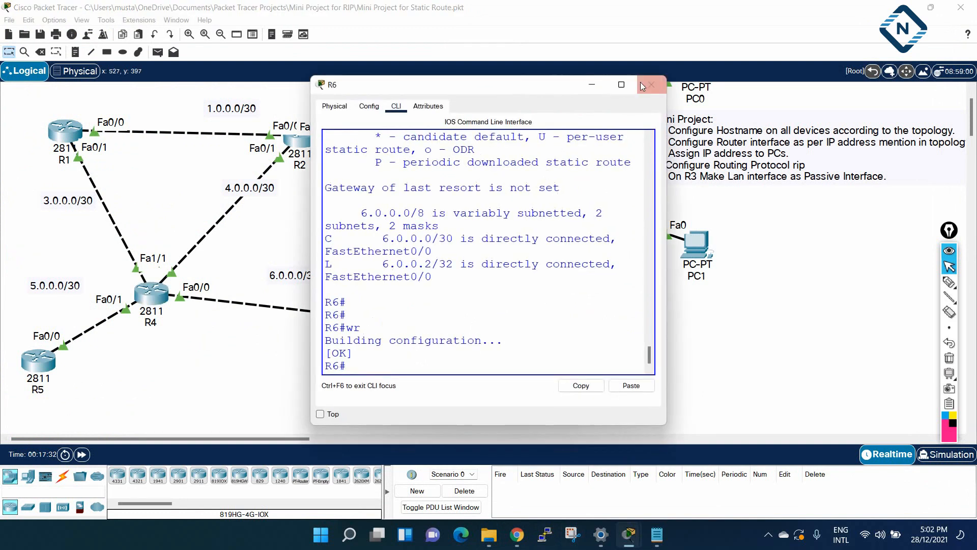
{"action": "left_click", "coordinate": [621, 85]}
{"action": "type", "text": "config t"}
{"action": "key", "text": "Return"}
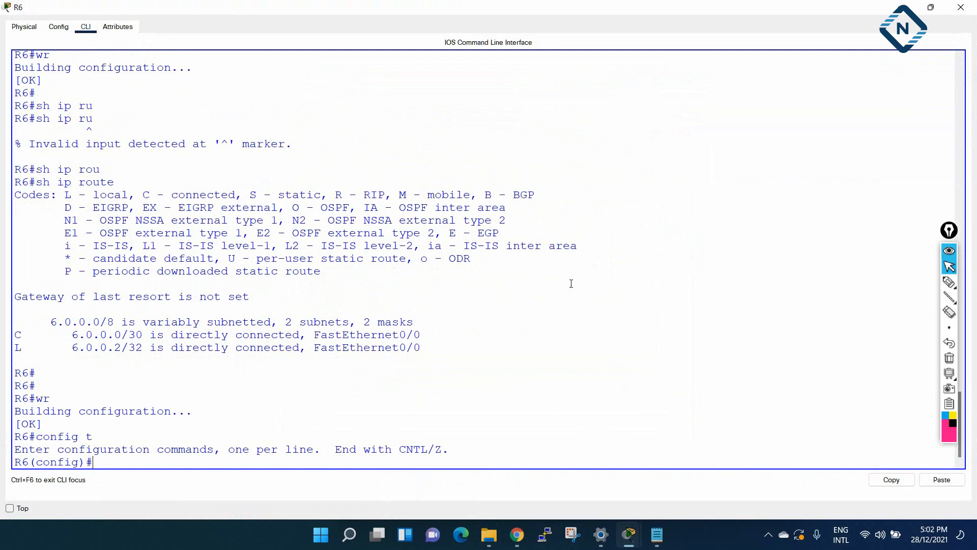
{"action": "right_click", "coordinate": [571, 283]}
{"action": "left_click", "coordinate": [588, 303]}
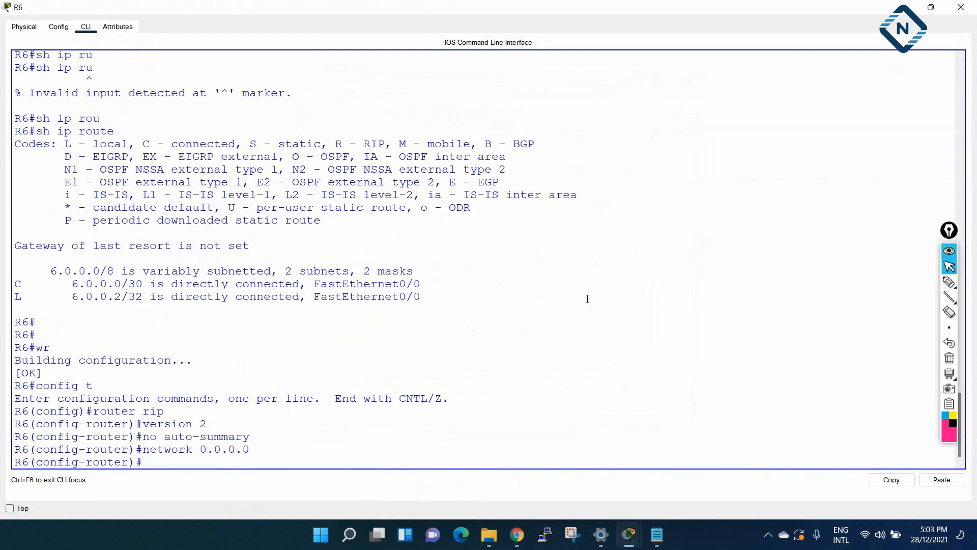
Leave configuration mode on R6, save the configuration with wr and close the router's window.
{"action": "key", "text": "ctrl+z"}
{"action": "key", "text": "Return"}
{"action": "type", "text": "wr"}
{"action": "key", "text": "Return"}
{"action": "key", "text": "Return"}
{"action": "key", "text": "Return"}
{"action": "key", "text": "Return"}
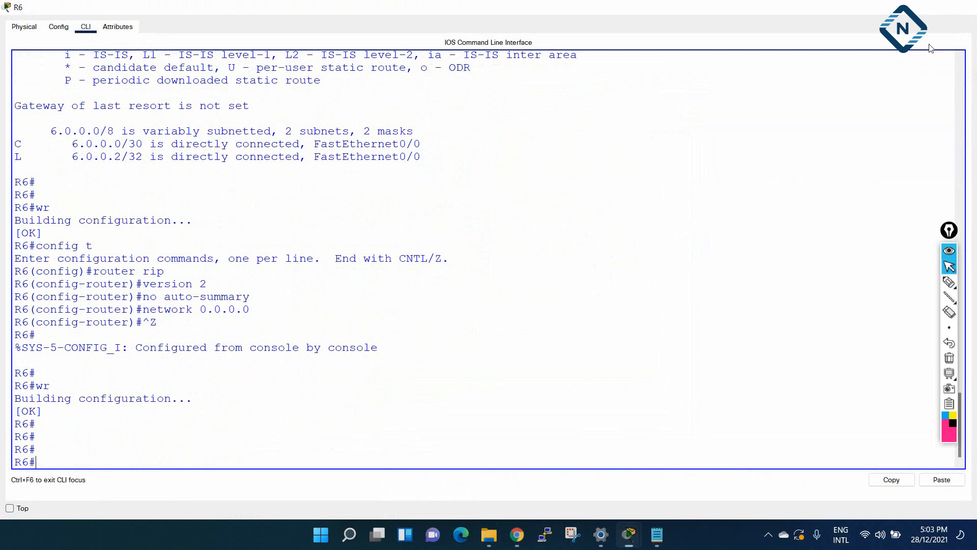
{"action": "left_click", "coordinate": [960, 7]}
Paste the RIP version 2 block with network 0.0.0.0 in R5's configuration mode, save with wr and close the router's window.
{"action": "left_click", "coordinate": [24, 365]}
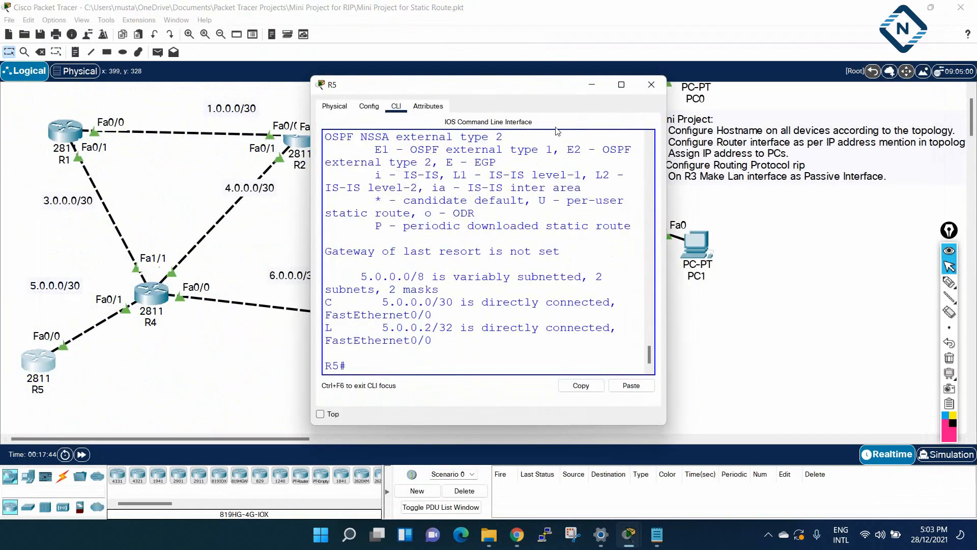
{"action": "double_click", "coordinate": [613, 84]}
{"action": "type", "text": "config t"}
{"action": "key", "text": "Return"}
{"action": "right_click", "coordinate": [530, 267]}
{"action": "left_click", "coordinate": [547, 285]}
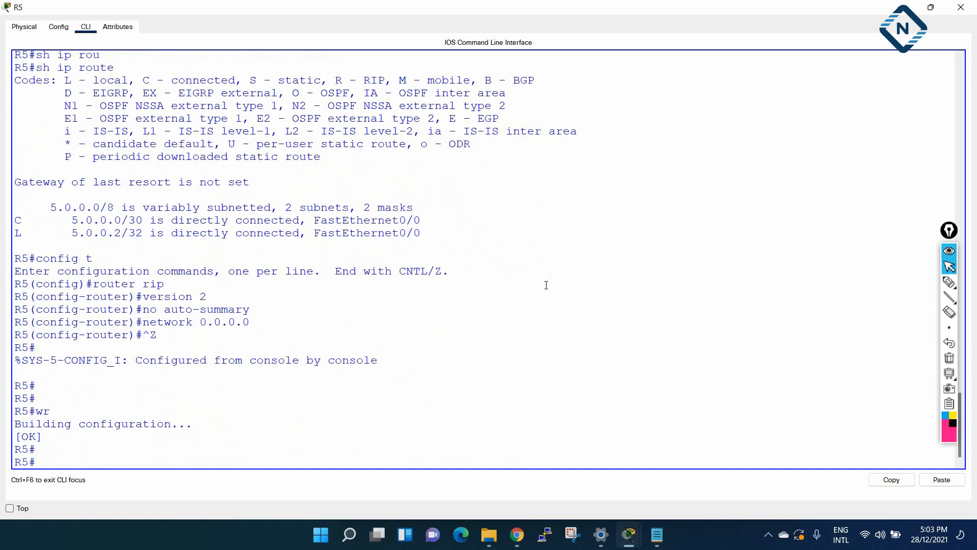
{"action": "left_click", "coordinate": [960, 7]}
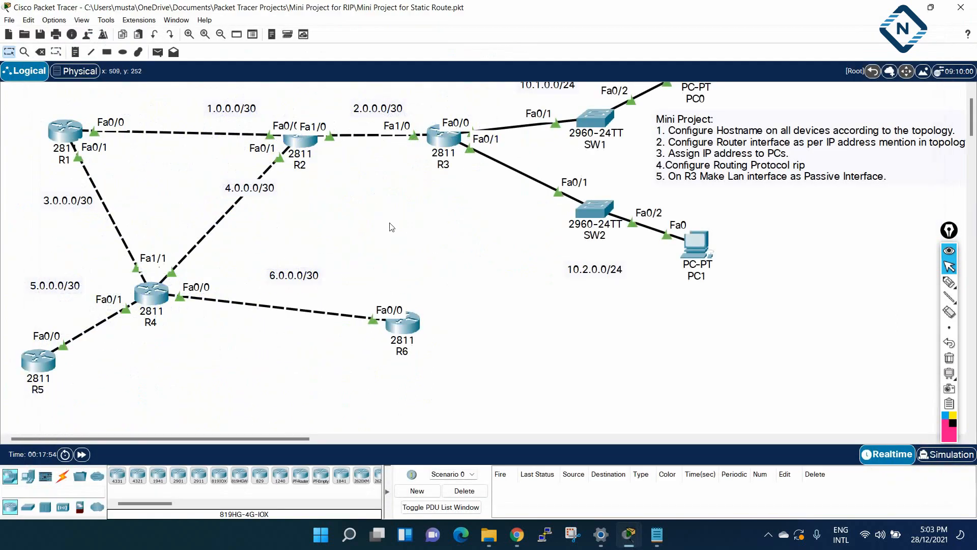
Open R1's console, display its routing table twice with sh ip route to look for RIP routes, and close the window.
{"action": "left_click", "coordinate": [66, 133]}
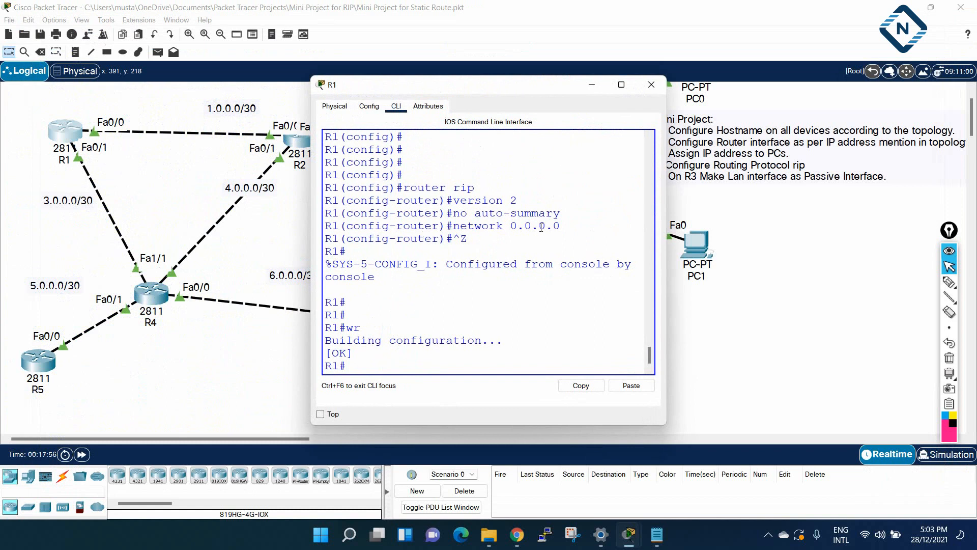
{"action": "left_click", "coordinate": [621, 84]}
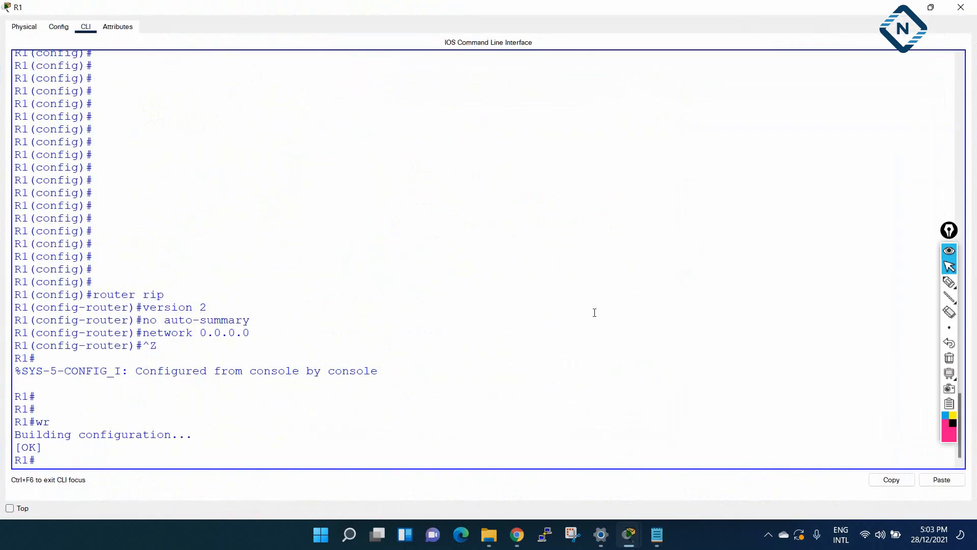
{"action": "type", "text": "sh ip rou"}
{"action": "key", "text": "Tab"}
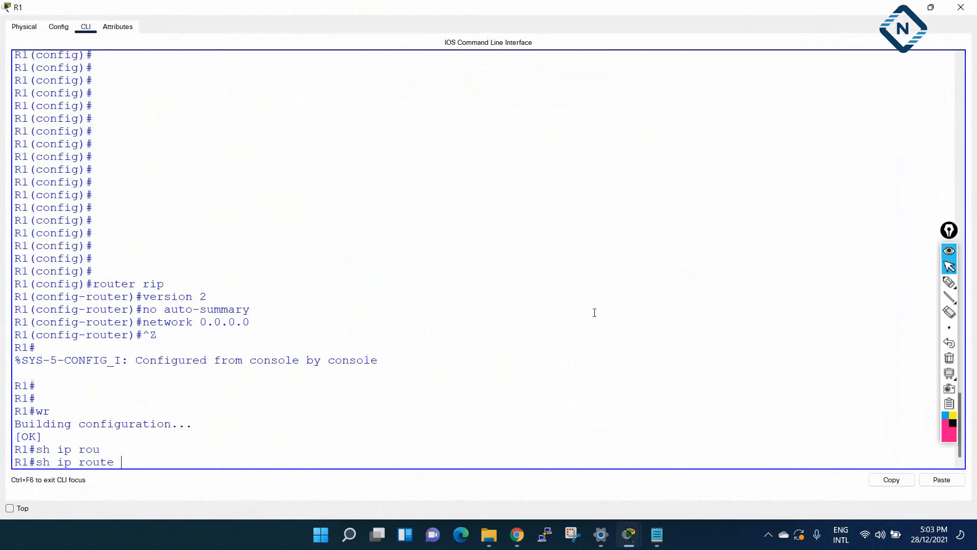
{"action": "key", "text": "Return"}
{"action": "key", "text": "Return"}
{"action": "key", "text": "Return"}
{"action": "type", "text": "sh ip rou"}
{"action": "key", "text": "Tab"}
{"action": "key", "text": "Return"}
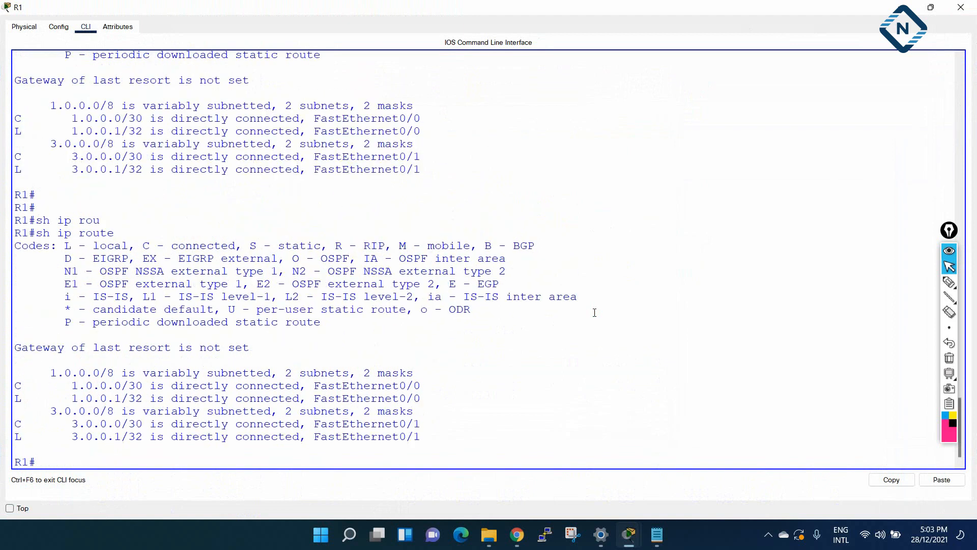
{"action": "key", "text": "Return"}
{"action": "key", "text": "Return"}
{"action": "key", "text": "Return"}
{"action": "key", "text": "Return"}
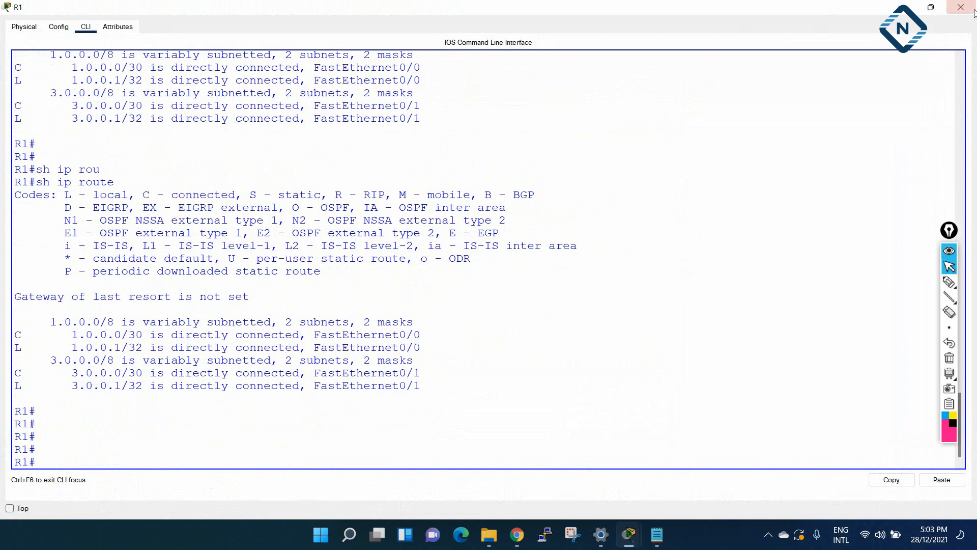
{"action": "left_click", "coordinate": [974, 11]}
Fast-forward the simulation time, reopen R1's console and run sh ip route twice to recheck the routing table.
{"action": "left_click", "coordinate": [82, 455]}
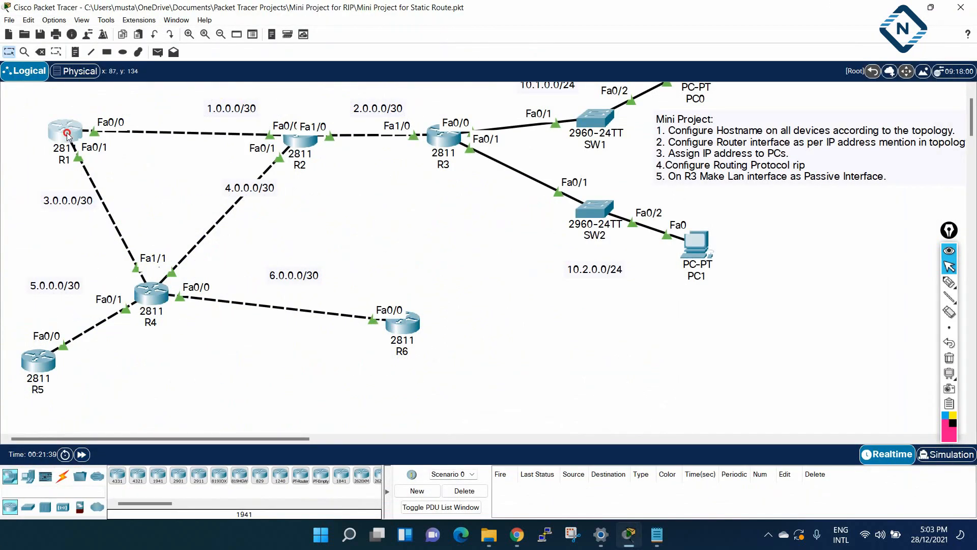
{"action": "left_click", "coordinate": [67, 133]}
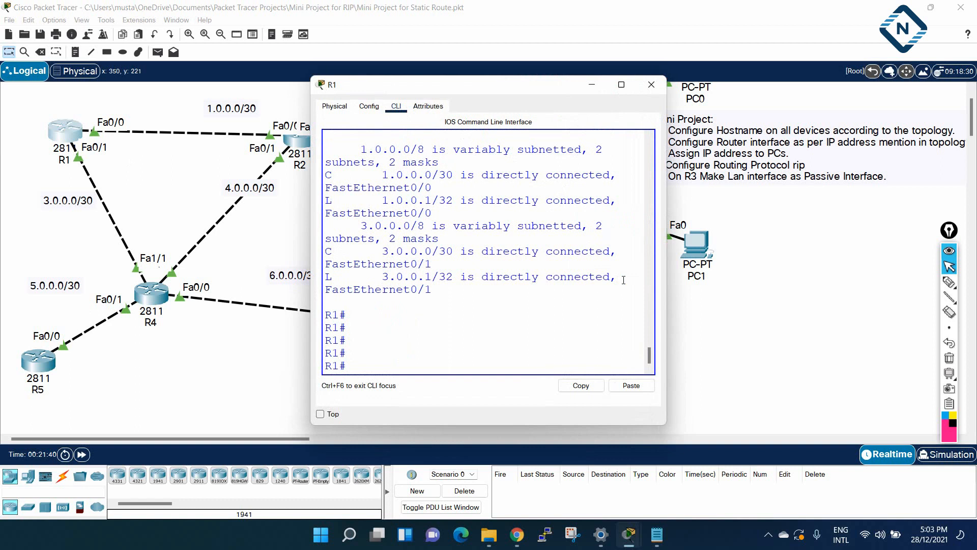
{"action": "left_click", "coordinate": [621, 85]}
{"action": "key", "text": "Up"}
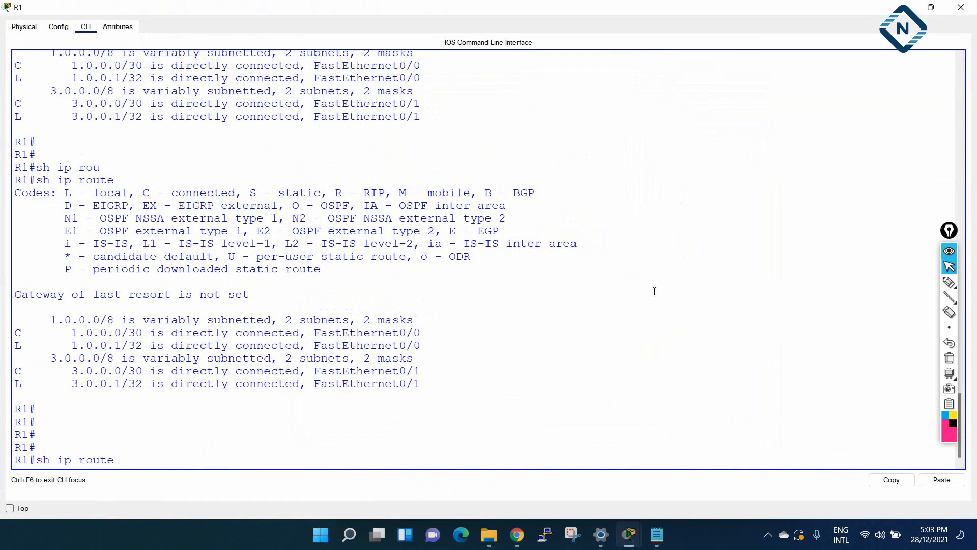
{"action": "key", "text": "Return"}
{"action": "key", "text": "Up"}
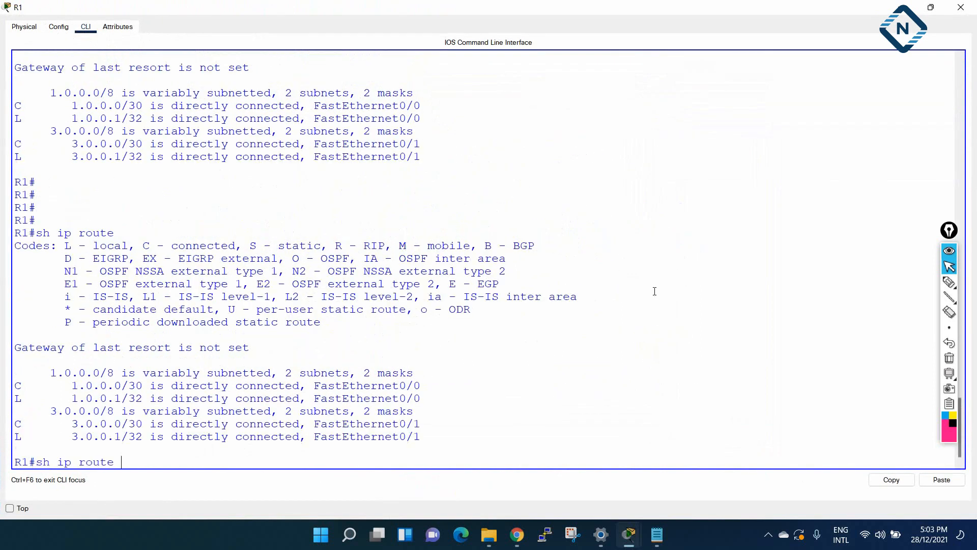
{"action": "key", "text": "Return"}
List only the RIP-learned routes on R1 with sh ip route rip.
{"action": "key", "text": "Up"}
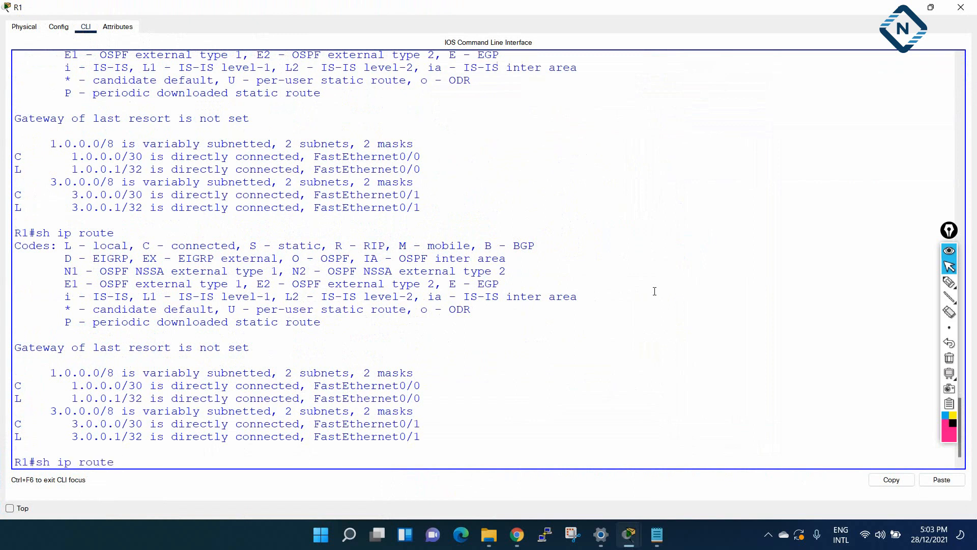
{"action": "type", "text": "rip"}
{"action": "key", "text": "Return"}
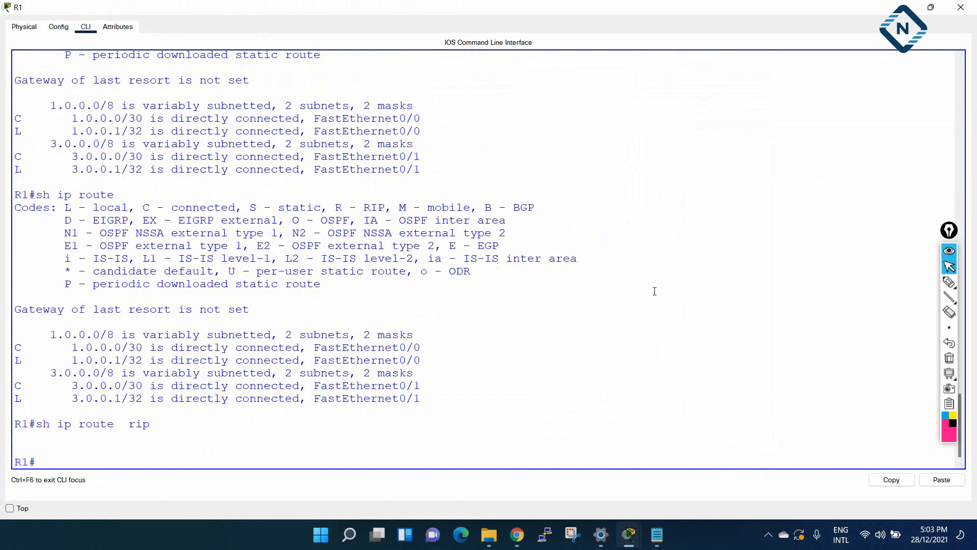
{"action": "key", "text": "Return"}
{"action": "key", "text": "Return"}
{"action": "key", "text": "Return"}
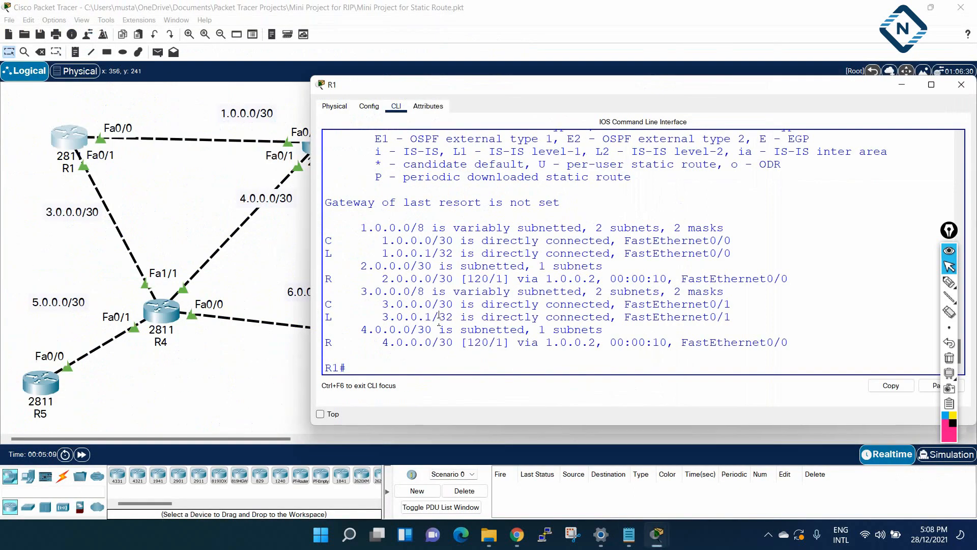
Display R1's routing table again with sh ip route and examine the R entries for 2.0.0.0/30 and 4.0.0.0/30.
{"action": "key", "text": "Return"}
{"action": "key", "text": "Return"}
{"action": "key", "text": "Return"}
{"action": "key", "text": "Return"}
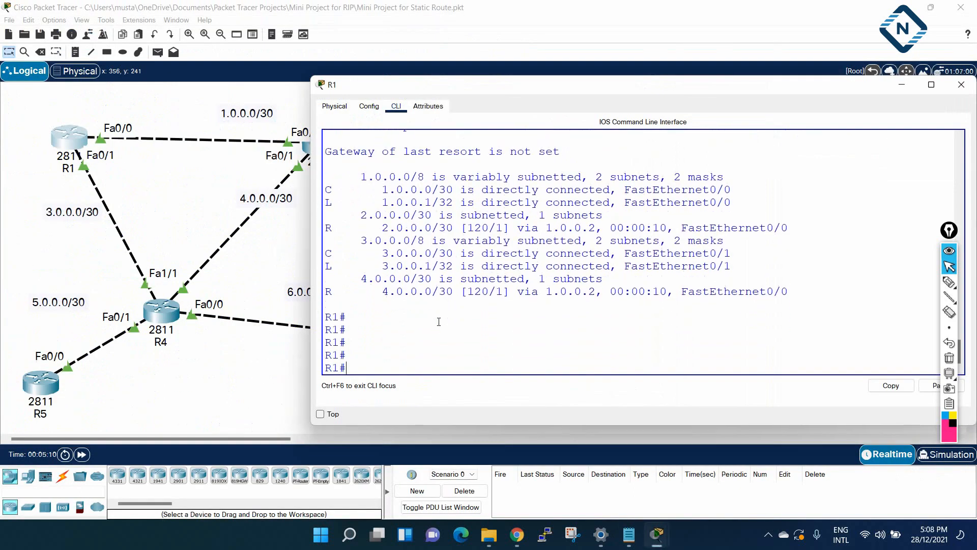
{"action": "key", "text": "Return"}
{"action": "key", "text": "Return"}
{"action": "key", "text": "Return"}
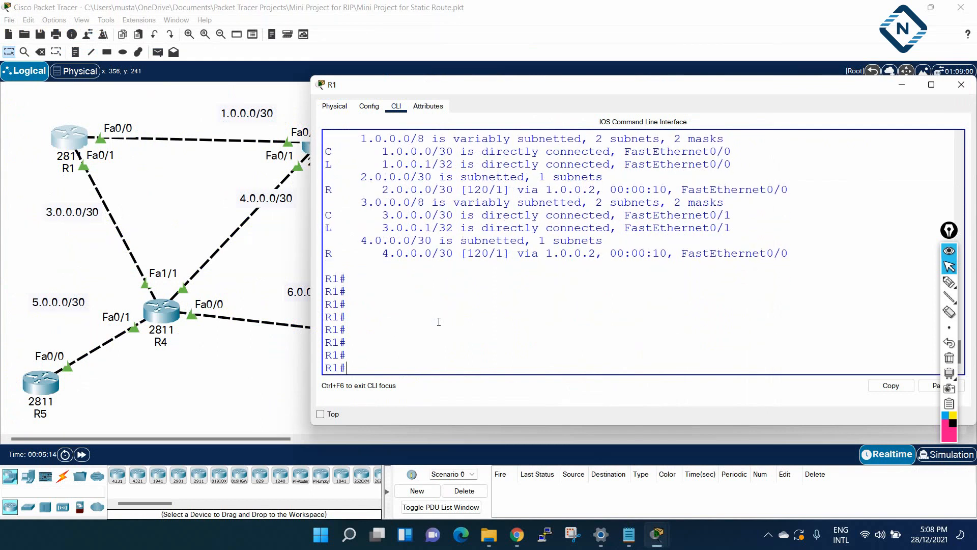
{"action": "type", "text": "sh ip ro"}
{"action": "key", "text": "Tab"}
{"action": "key", "text": "Return"}
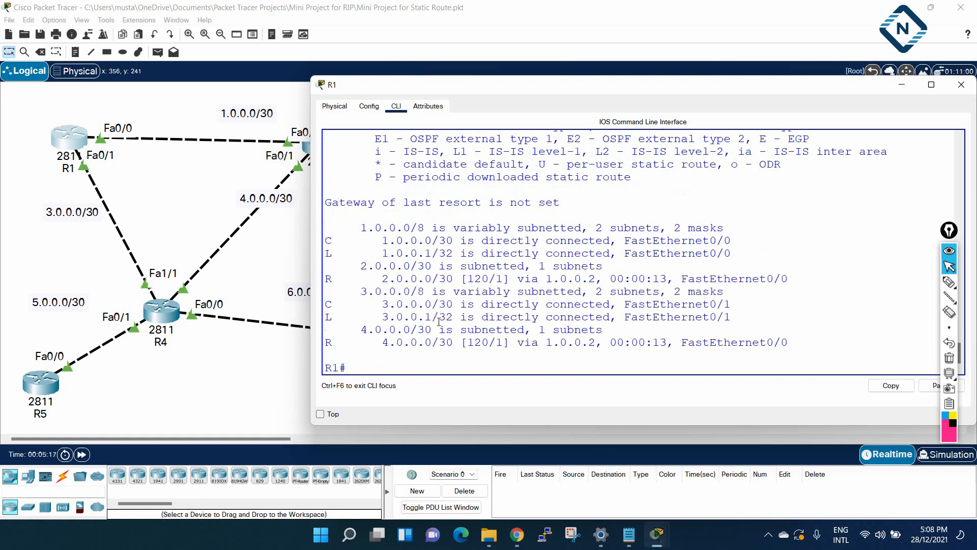
{"action": "left_click_drag", "start_coordinate": [333, 277], "coordinate": [310, 277]}
{"action": "left_click_drag", "start_coordinate": [335, 343], "coordinate": [322, 342]}
{"action": "left_click", "coordinate": [490, 360]}
Enter configuration mode on R1 with config t and remove the RIP process with no router rip.
{"action": "type", "text": "config t"}
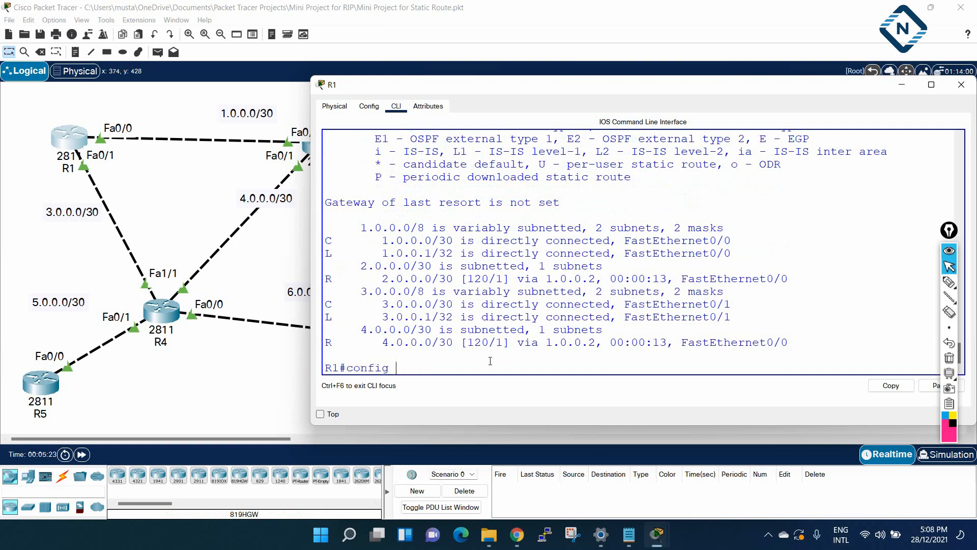
{"action": "key", "text": "Return"}
{"action": "type", "text": "no router rip"}
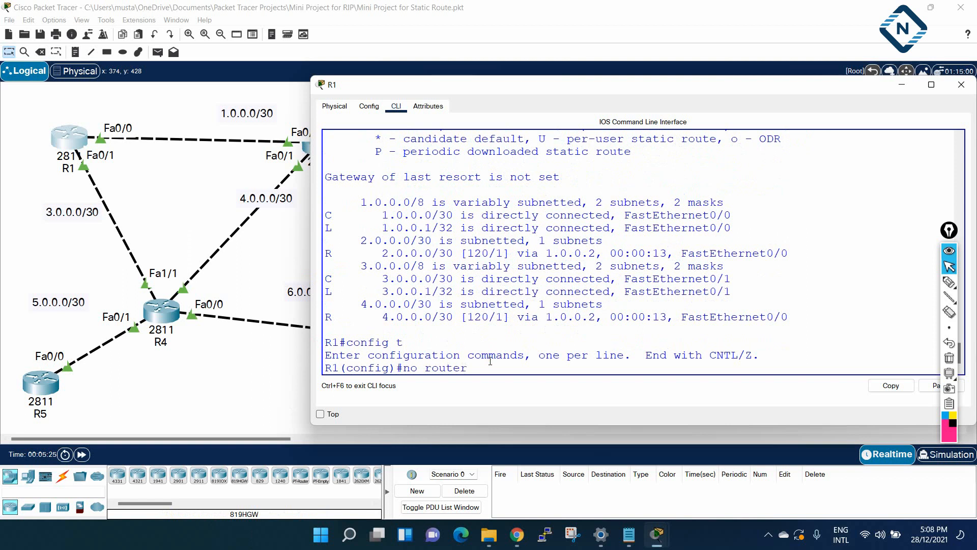
{"action": "key", "text": "Return"}
{"action": "key", "text": "Return"}
{"action": "key", "text": "Return"}
{"action": "key", "text": "Return"}
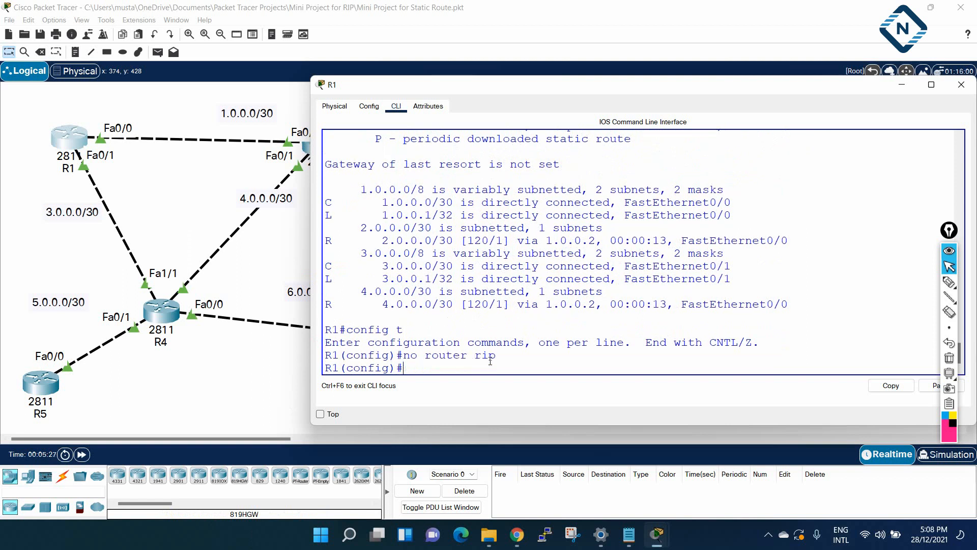
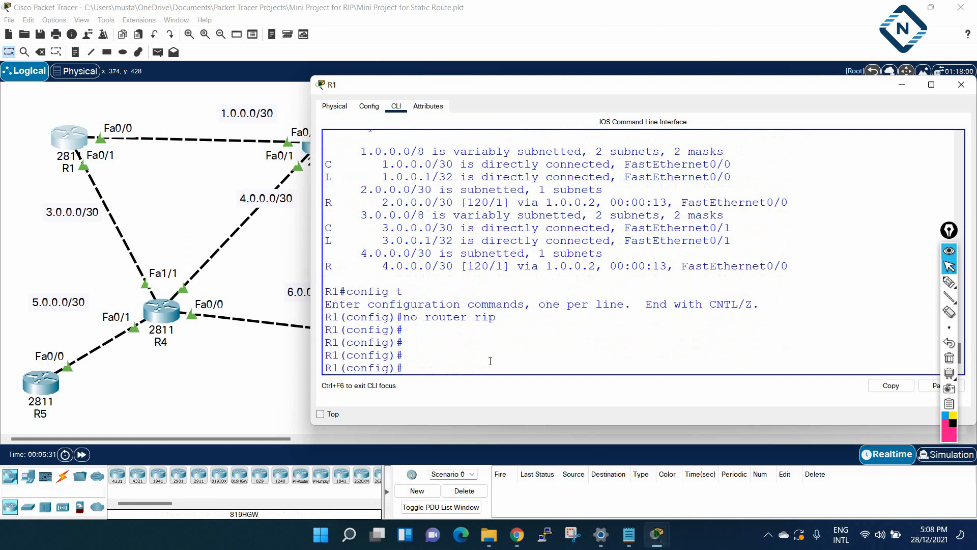
Start a new RIP process on R1 with router rip, set it to version 2 and disable summarization with no auto-summary.
{"action": "type", "text": "router rip"}
{"action": "key", "text": "Return"}
{"action": "type", "text": "ver"}
{"action": "key", "text": "Tab"}
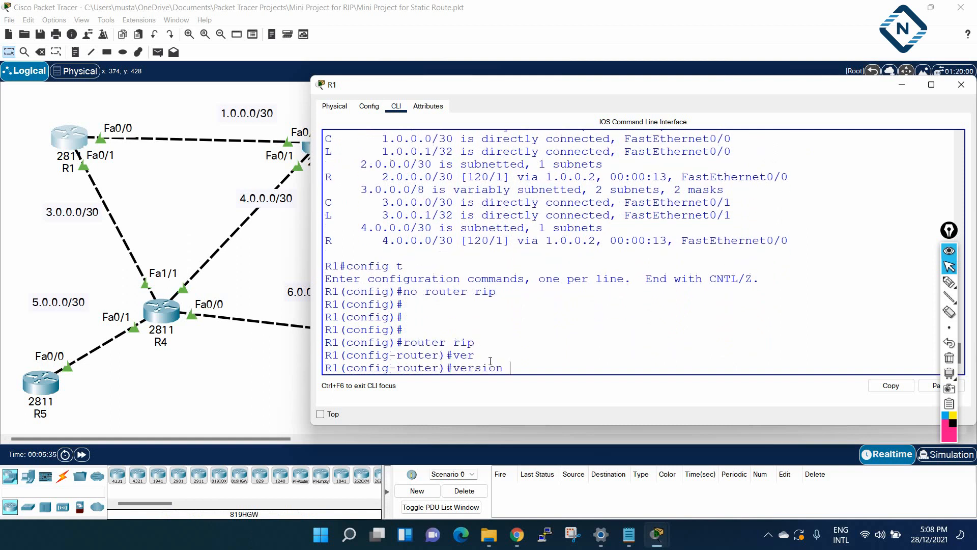
{"action": "type", "text": "2 n"}
{"action": "key", "text": "BackSpace"}
{"action": "key", "text": "Return"}
{"action": "type", "text": "no auto"}
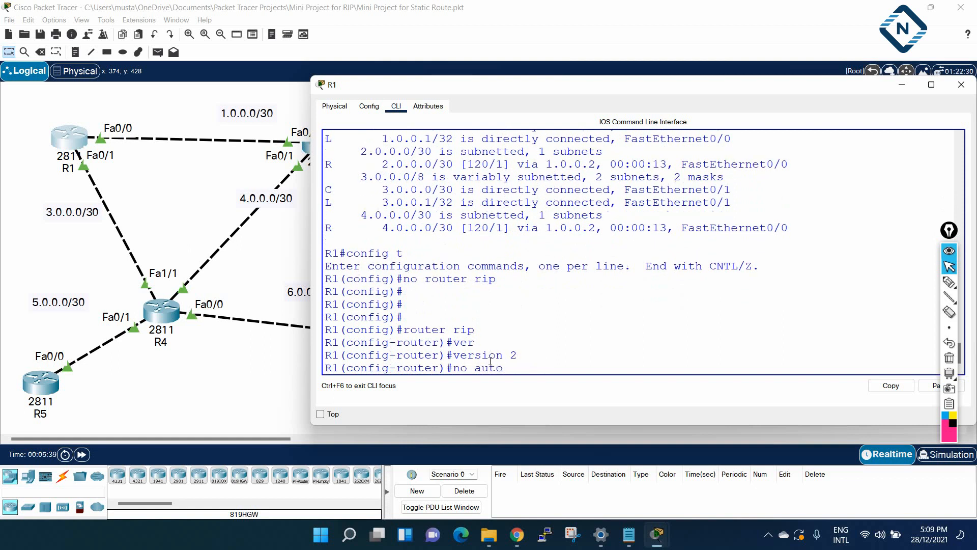
{"action": "key", "text": "Tab"}
{"action": "key", "text": "Return"}
Advertise networks 1.0.0.0 and 3.0.0.0 in R1's RIP process.
{"action": "type", "text": "net"}
{"action": "key", "text": "Tab"}
{"action": "type", "text": "1.0.0.0"}
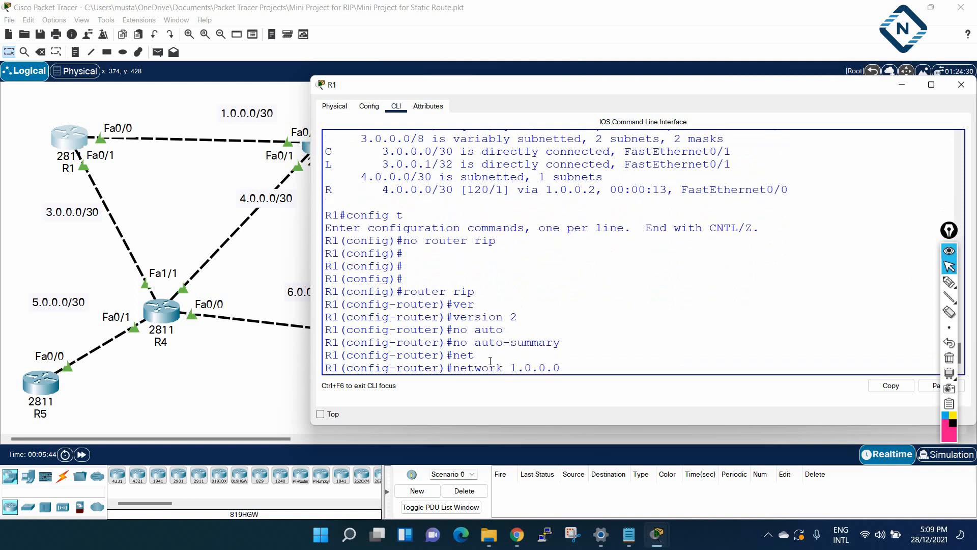
{"action": "key", "text": "Return"}
{"action": "type", "text": "net"}
{"action": "key", "text": "Tab"}
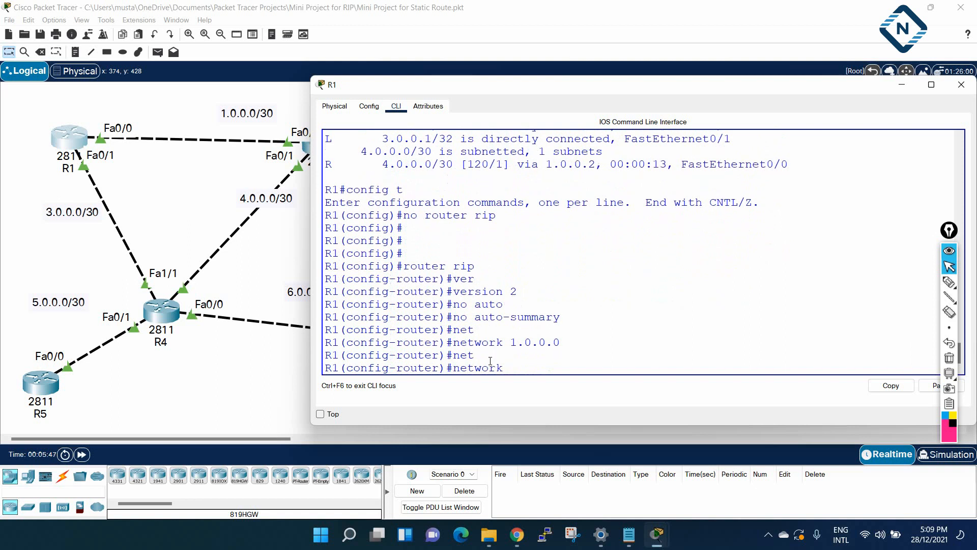
{"action": "type", "text": "3.0.0.0"}
{"action": "key", "text": "Return"}
Leave configuration mode on R1, save the configuration with wr and close its console.
{"action": "key", "text": "ctrl+z"}
{"action": "key", "text": "Return"}
{"action": "key", "text": "Return"}
{"action": "key", "text": "Return"}
{"action": "key", "text": "Return"}
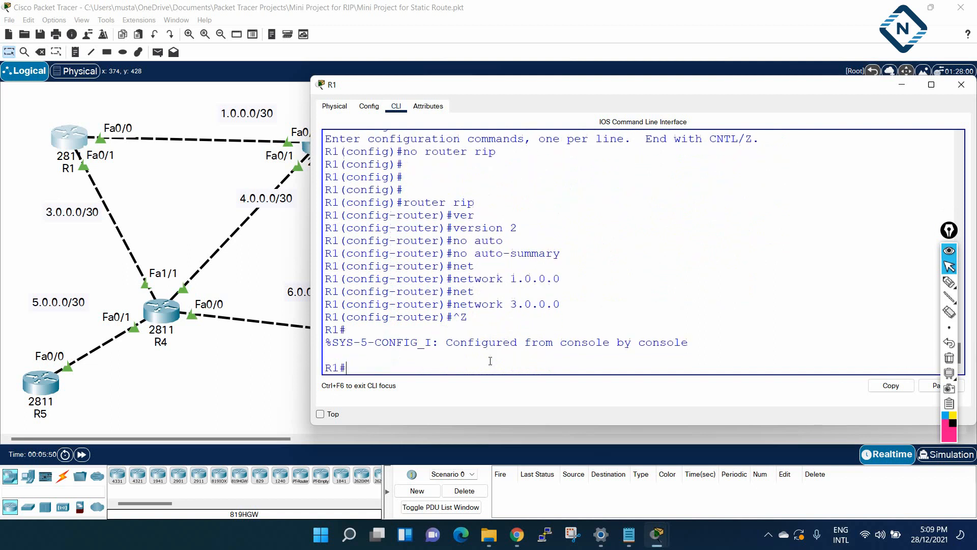
{"action": "type", "text": "wr"}
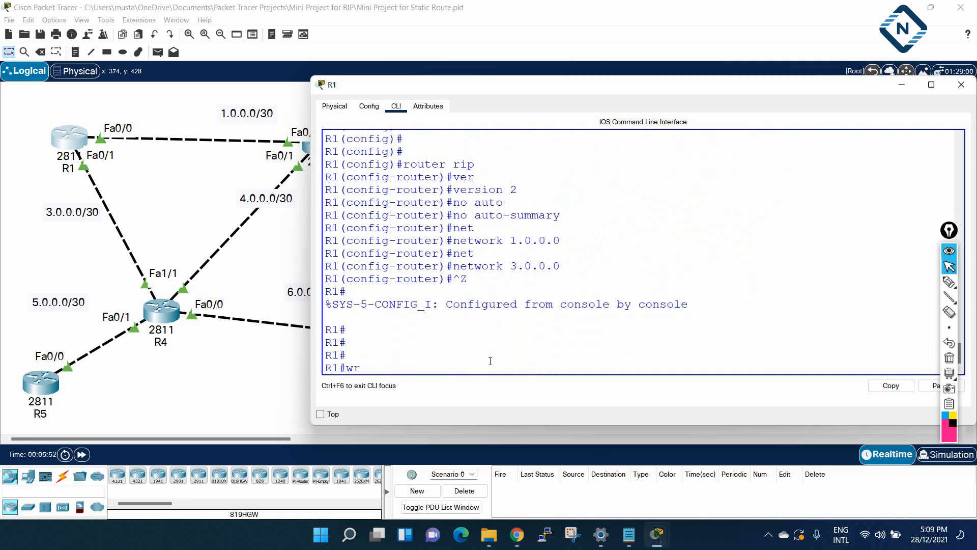
{"action": "key", "text": "Return"}
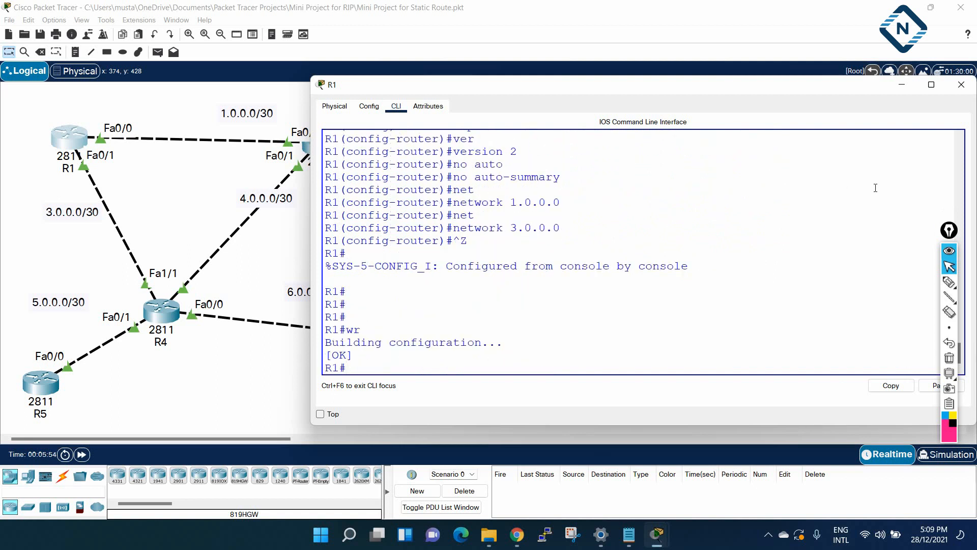
{"action": "left_click", "coordinate": [961, 85]}
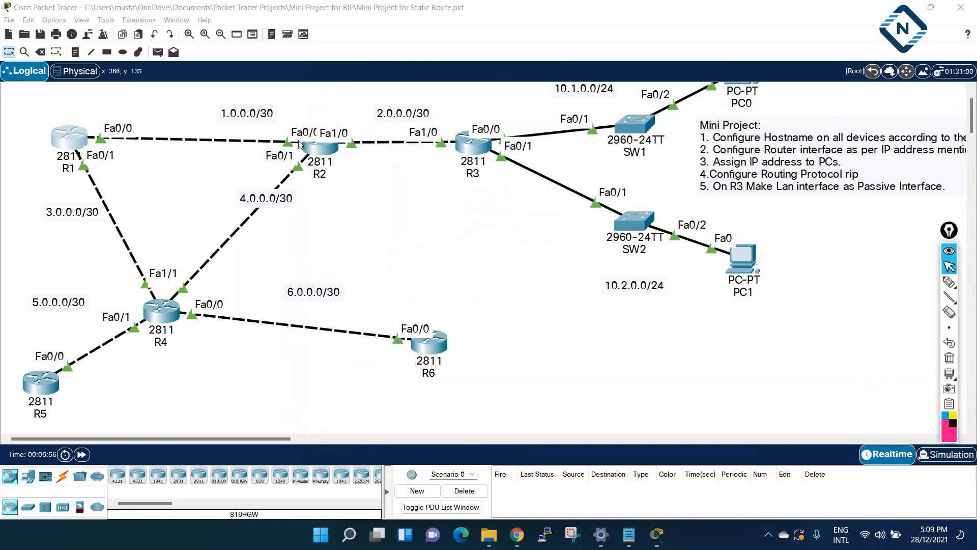
Open R2's console, enter configuration mode with config t and remove the RIP process with no router rip.
{"action": "left_click", "coordinate": [325, 151]}
{"action": "type", "text": "config t"}
{"action": "key", "text": "Return"}
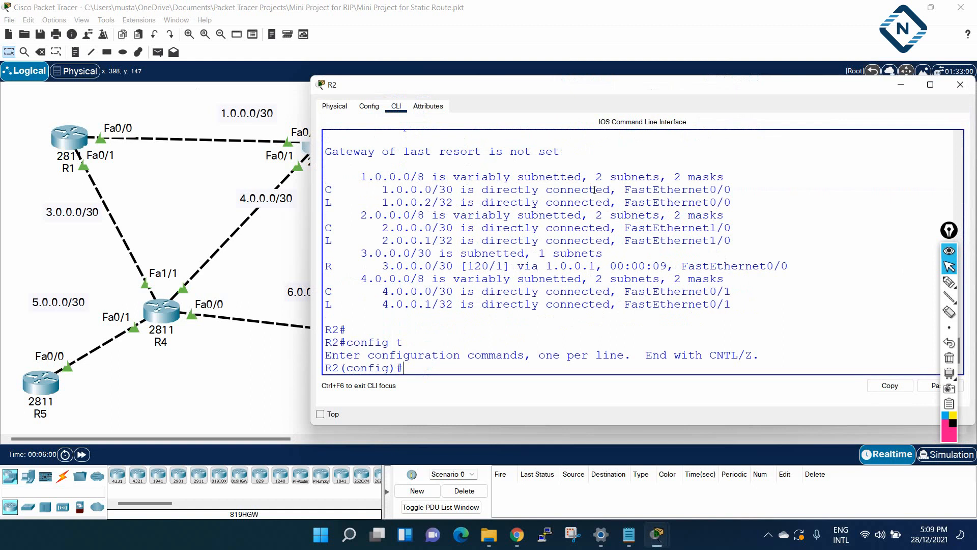
{"action": "type", "text": "rotuer"}
{"action": "key", "text": "BackSpace"}
{"action": "key", "text": "BackSpace"}
{"action": "key", "text": "BackSpace"}
{"action": "key", "text": "BackSpace"}
{"action": "key", "text": "BackSpace"}
{"action": "key", "text": "BackSpace"}
{"action": "key", "text": "BackSpace"}
{"action": "type", "text": "no router rip"}
{"action": "key", "text": "Return"}
{"action": "key", "text": "Return"}
{"action": "key", "text": "Return"}
{"action": "key", "text": "Return"}
Start RIP again on R2 with router rip, version 2 and no auto-summary.
{"action": "type", "text": "router rip"}
{"action": "key", "text": "Return"}
{"action": "type", "text": "ver"}
{"action": "key", "text": "Tab"}
{"action": "type", "text": "2"}
{"action": "key", "text": "Return"}
{"action": "type", "text": "no"}
{"action": "key", "text": "Tab"}
{"action": "type", "text": "au"}
{"action": "key", "text": "Tab"}
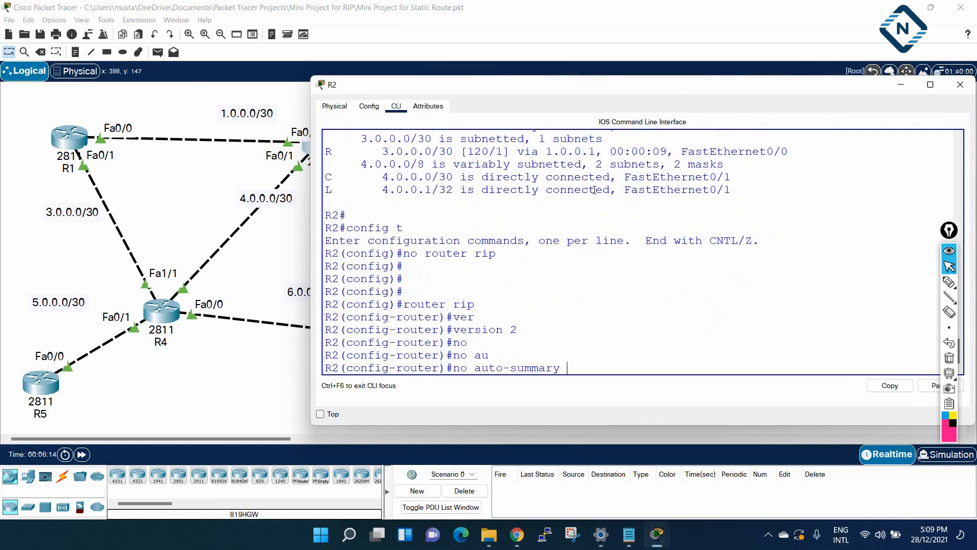
{"action": "key", "text": "Return"}
Move R2's console clear of its topology labels and advertise network 1.0.0.0 in its RIP process.
{"action": "type", "text": "net"}
{"action": "key", "text": "Tab"}
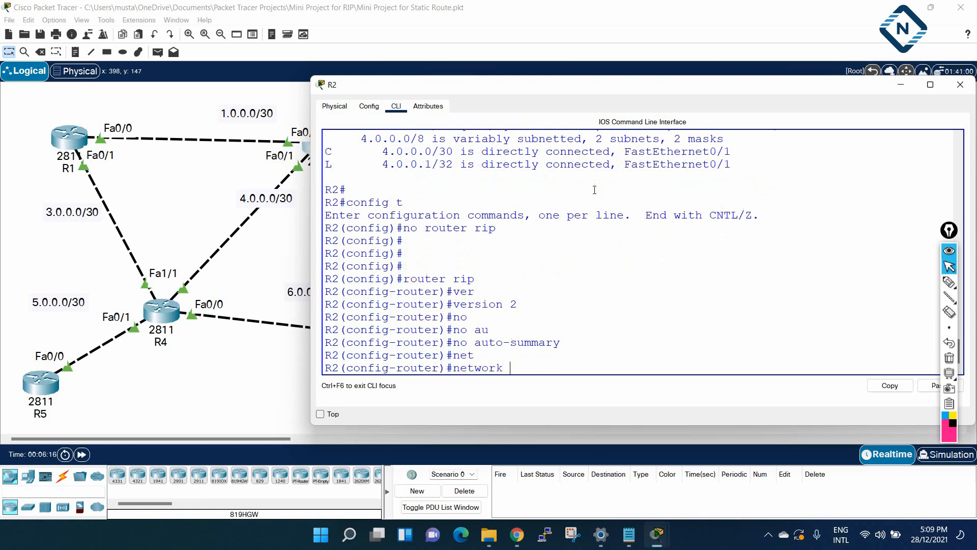
{"action": "left_click_drag", "start_coordinate": [371, 87], "coordinate": [492, 75]}
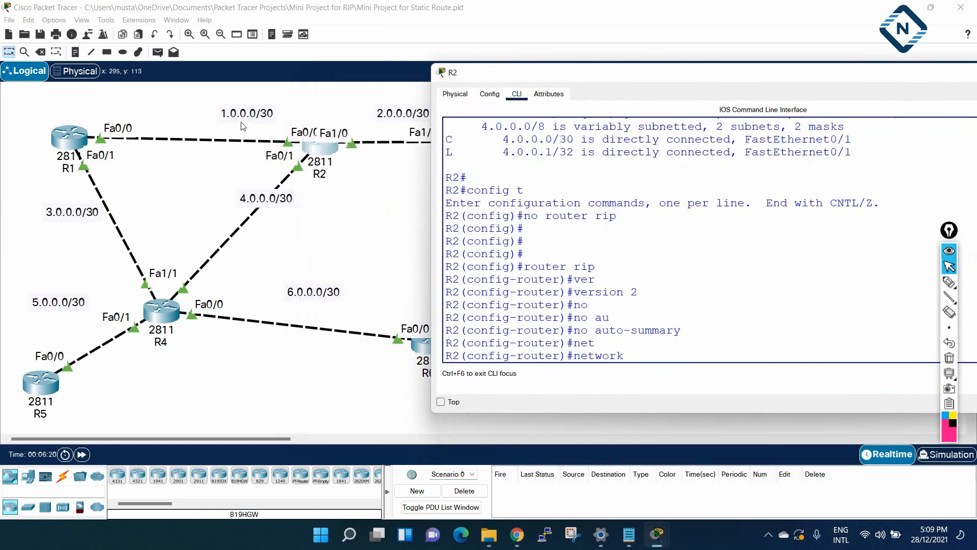
{"action": "left_click", "coordinate": [750, 329]}
{"action": "type", "text": "1.0.0.0"}
{"action": "key", "text": "Return"}
Advertise network 2.0.0.0 in R2's RIP process by editing the previous network command.
{"action": "key", "text": "Up"}
{"action": "key", "text": "BackSpace"}
{"action": "key", "text": "BackSpace"}
{"action": "key", "text": "BackSpace"}
{"action": "key", "text": "BackSpace"}
{"action": "key", "text": "BackSpace"}
{"action": "key", "text": "BackSpace"}
{"action": "key", "text": "BackSpace"}
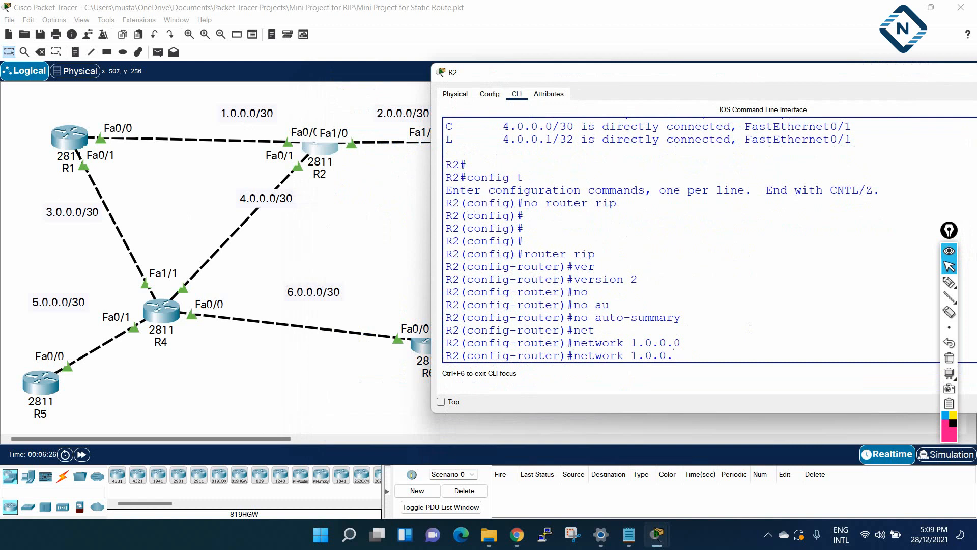
{"action": "type", "text": "2.0.0.0"}
{"action": "key", "text": "Return"}
Add network 4.0.0.0 to R2's RIP process.
{"action": "key", "text": "Up"}
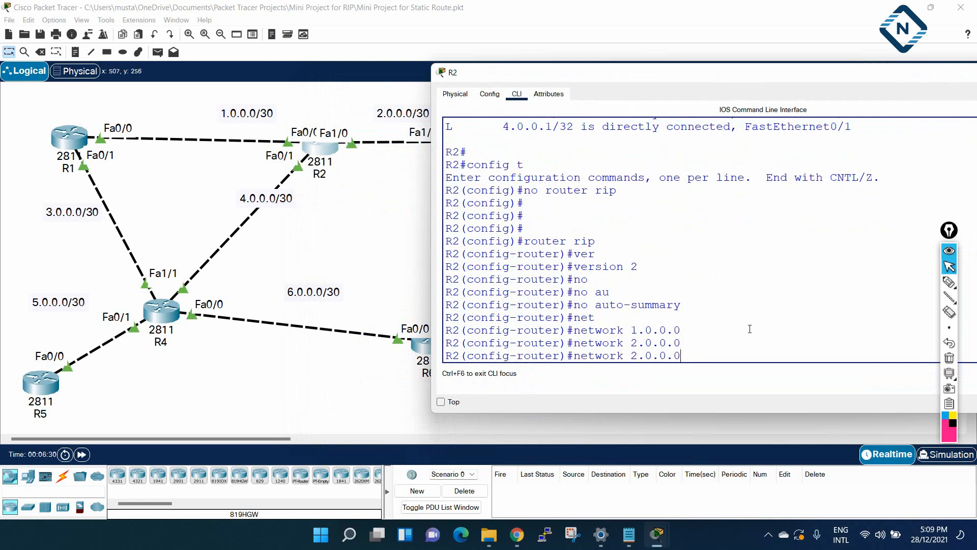
{"action": "key", "text": "BackSpace"}
{"action": "key", "text": "BackSpace"}
{"action": "key", "text": "BackSpace"}
{"action": "key", "text": "BackSpace"}
{"action": "key", "text": "BackSpace"}
{"action": "key", "text": "BackSpace"}
{"action": "key", "text": "BackSpace"}
{"action": "type", "text": "4.0.0.0"}
{"action": "key", "text": "Return"}
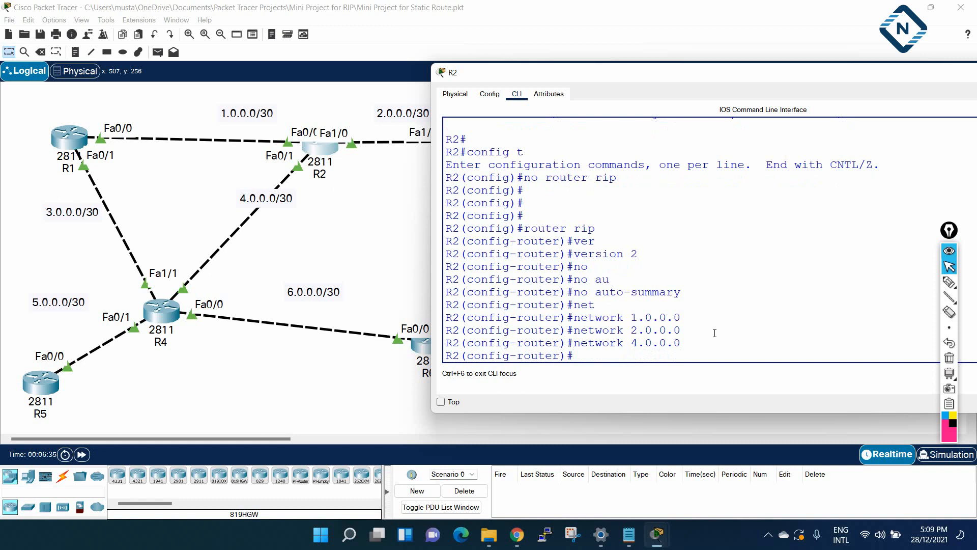
Exit R2's configuration mode, save its configuration with wr and close its console.
{"action": "key", "text": "Return"}
{"action": "key", "text": "ctrl+z"}
{"action": "key", "text": "Return"}
{"action": "key", "text": "Return"}
{"action": "type", "text": "wr"}
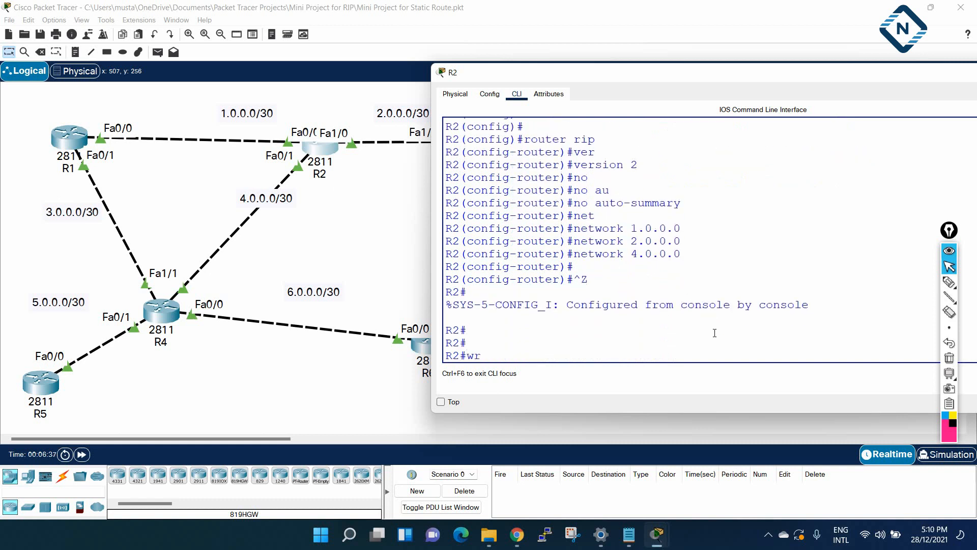
{"action": "key", "text": "Return"}
{"action": "key", "text": "Return"}
{"action": "left_click_drag", "start_coordinate": [735, 70], "coordinate": [381, 106]}
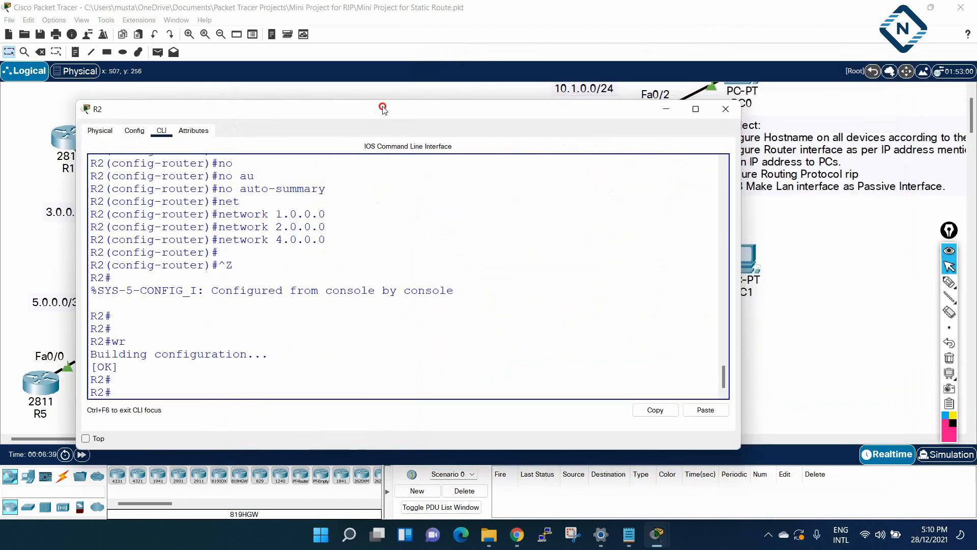
{"action": "left_click", "coordinate": [723, 115]}
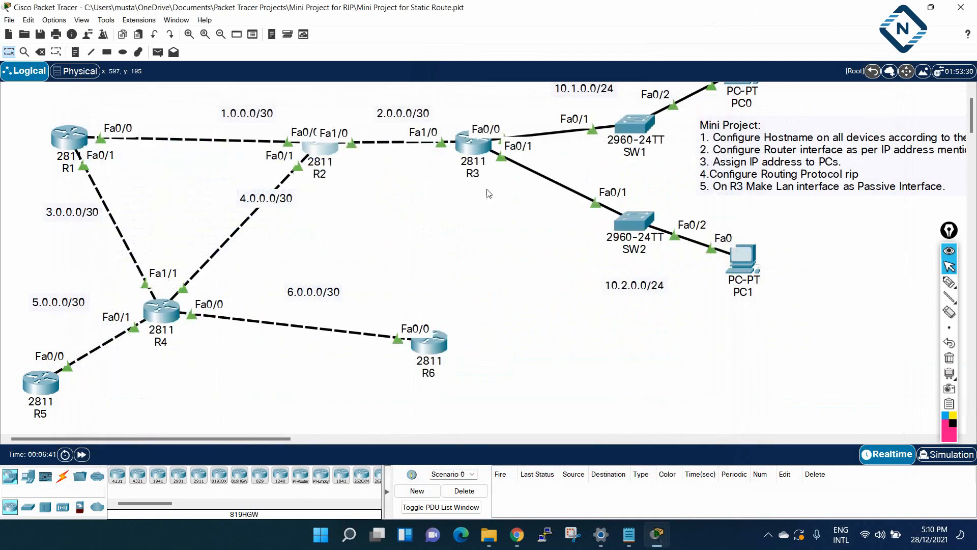
Open R3's command-line console.
{"action": "left_click", "coordinate": [473, 148]}
{"action": "left_click", "coordinate": [396, 106]}
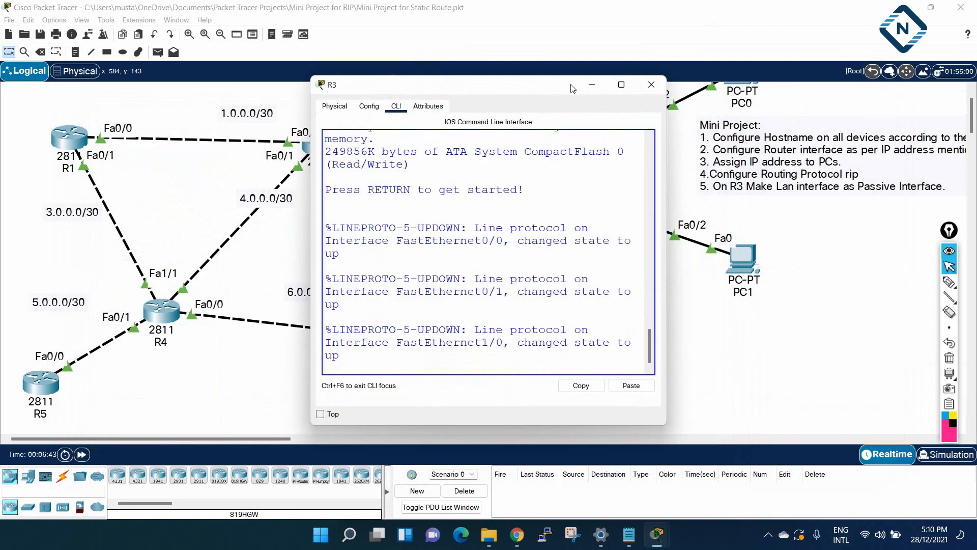
Maximize the R3 window, enter privileged mode, and display its routing table with show ip route.
{"action": "left_click", "coordinate": [619, 91]}
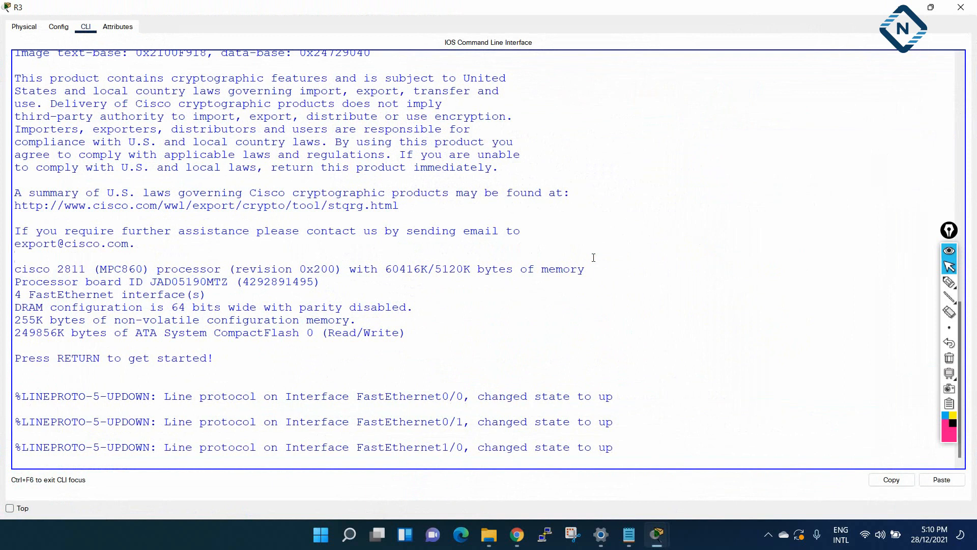
{"action": "key", "text": "Return"}
{"action": "key", "text": "Return"}
{"action": "key", "text": "Return"}
{"action": "type", "text": "en"}
{"action": "key", "text": "Return"}
{"action": "type", "text": "sh ip rou"}
{"action": "key", "text": "Tab"}
{"action": "key", "text": "Return"}
{"action": "key", "text": "Return"}
Enter global configuration mode on R3 and remove any existing RIP process with no router rip.
{"action": "type", "text": "config t"}
{"action": "key", "text": "Return"}
{"action": "type", "text": "no router ir"}
{"action": "key", "text": "BackSpace"}
{"action": "key", "text": "BackSpace"}
{"action": "type", "text": "rip"}
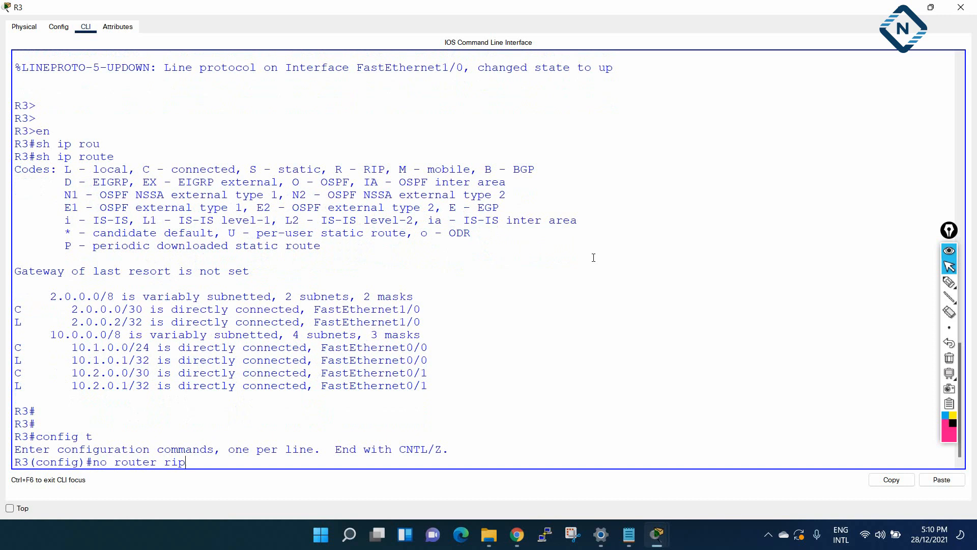
{"action": "key", "text": "Return"}
Start the RIP process on R3 with version 2 and automatic summarization disabled.
{"action": "type", "text": "router rip"}
{"action": "key", "text": "Return"}
{"action": "type", "text": "version"}
{"action": "key", "text": "Tab"}
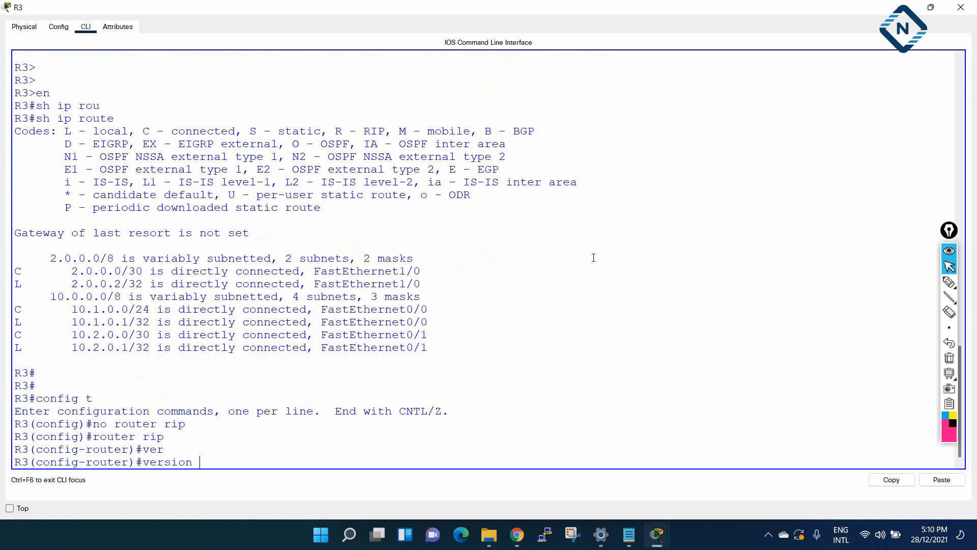
{"action": "type", "text": "2"}
{"action": "key", "text": "Return"}
{"action": "type", "text": "no auto-summary"}
{"action": "key", "text": "Tab"}
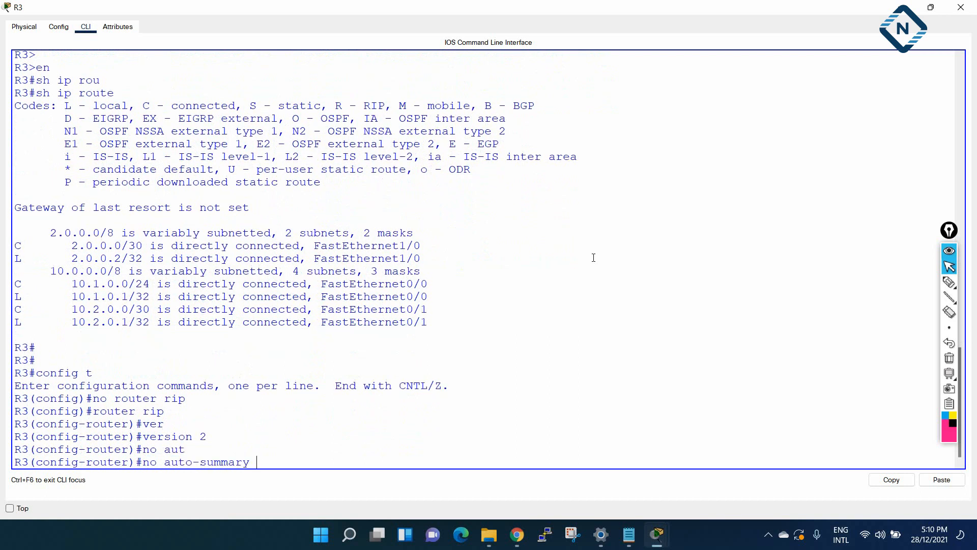
{"action": "key", "text": "Return"}
Arrange the R3 window so the topology's network labels can be read, and add network 2.0.0.0 to its RIP process.
{"action": "type", "text": "net"}
{"action": "key", "text": "Tab"}
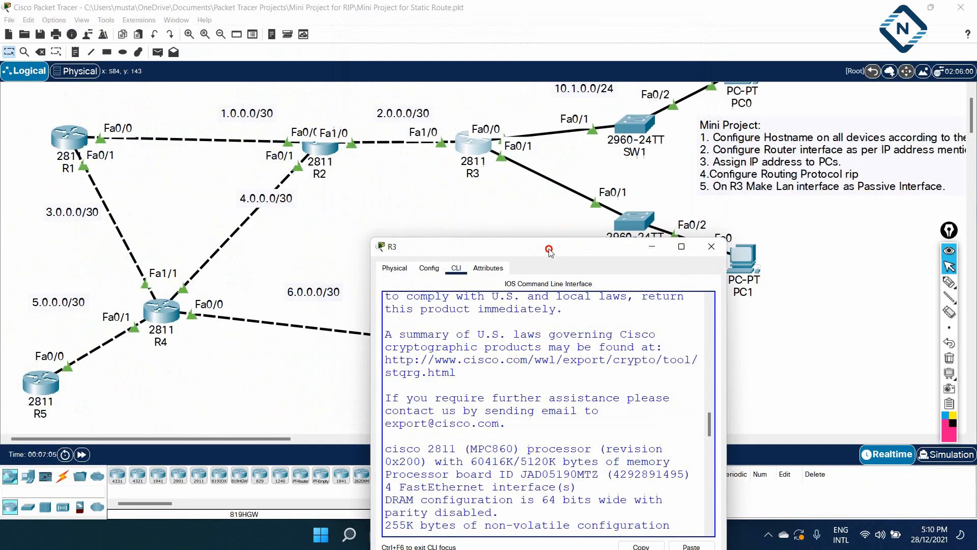
{"action": "double_click", "coordinate": [518, 7]}
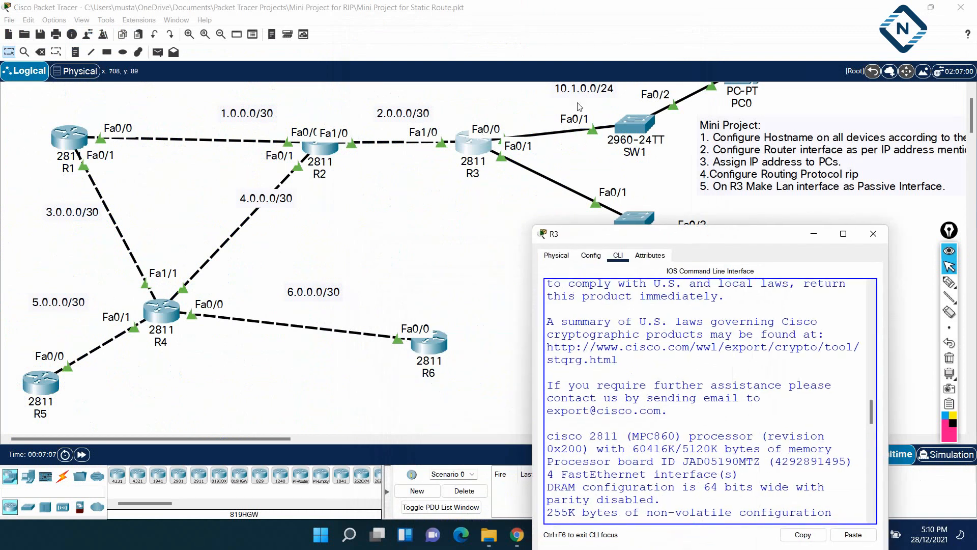
{"action": "left_click_drag", "start_coordinate": [530, 320], "coordinate": [245, 249]}
{"action": "left_click_drag", "start_coordinate": [514, 233], "coordinate": [509, 177]}
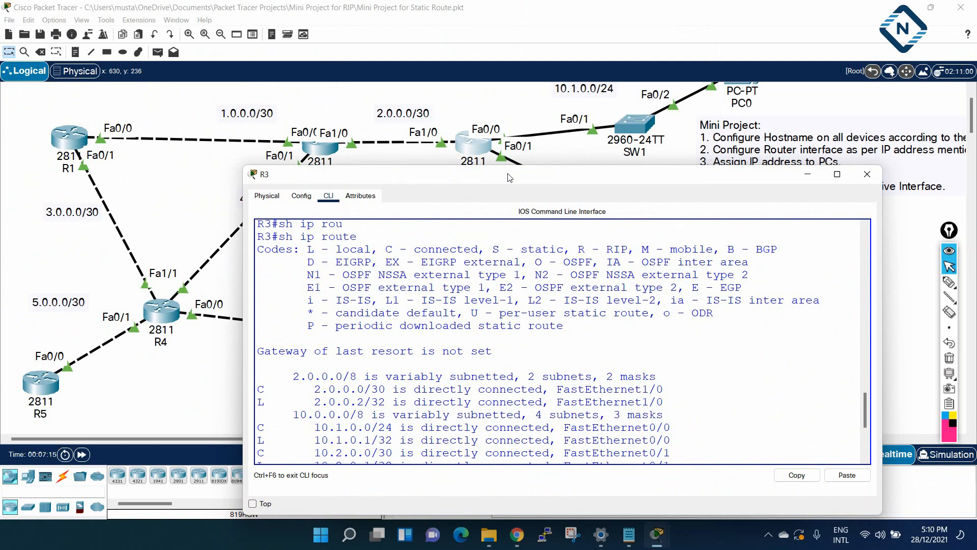
{"action": "key", "text": "Return"}
{"action": "key", "text": "Return"}
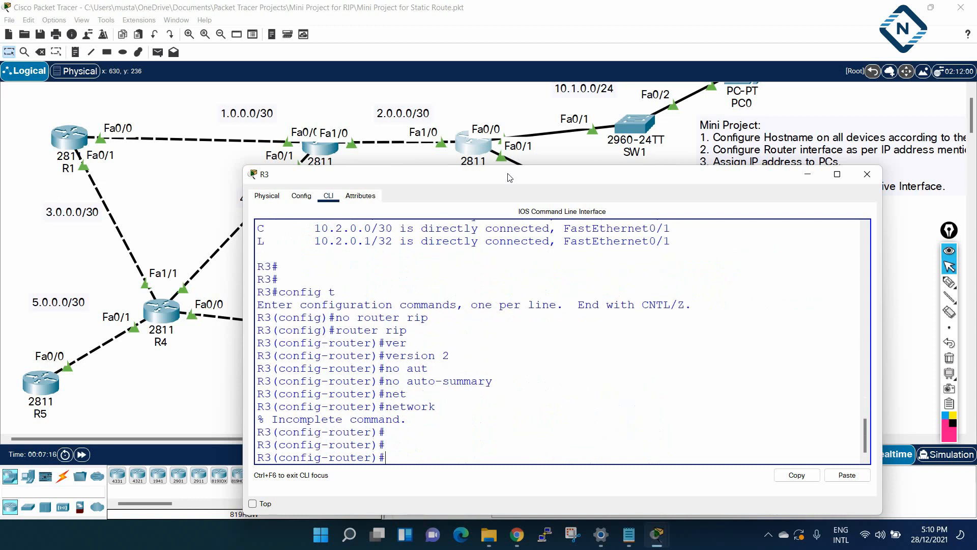
{"action": "type", "text": "net"}
{"action": "key", "text": "Tab"}
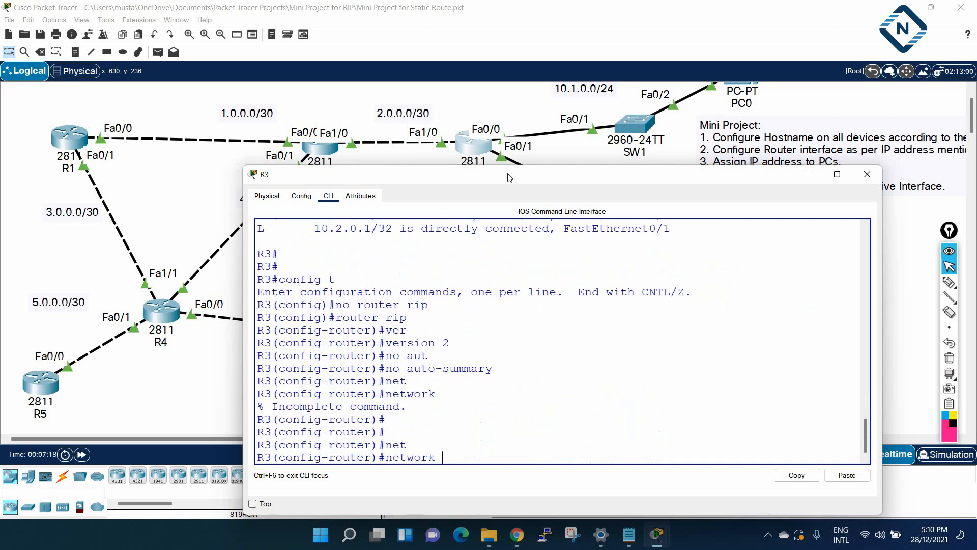
{"action": "type", "text": "2.0.0.0"}
{"action": "key", "text": "Return"}
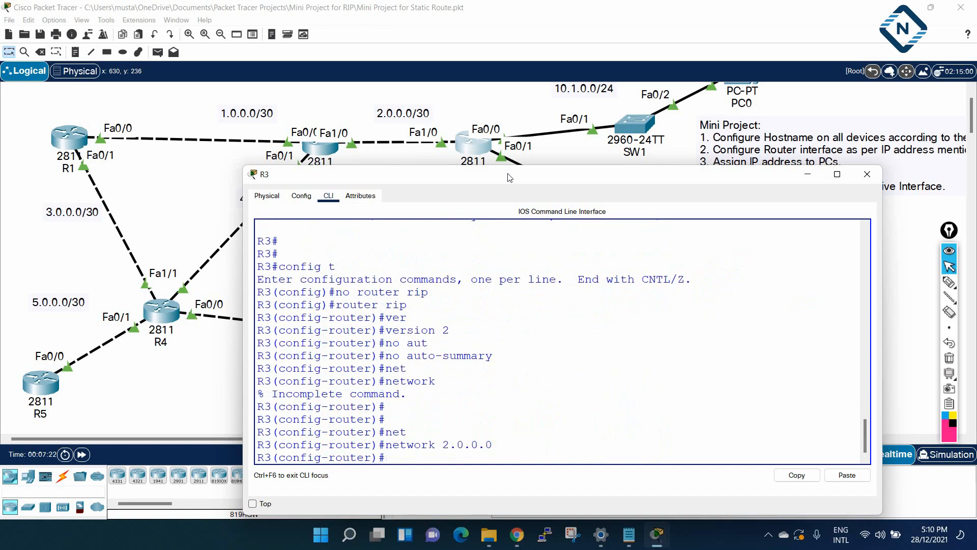
Add networks 10.1.0.0 and 10.2.0.0 to the RIP process on R3.
{"action": "type", "text": "net"}
{"action": "key", "text": "Tab"}
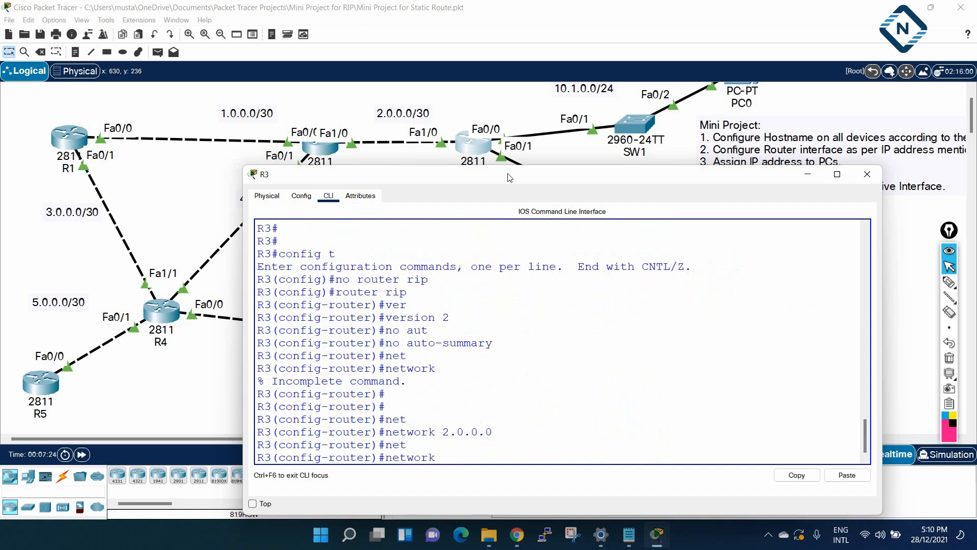
{"action": "type", "text": "10.1.0.0"}
{"action": "key", "text": "Return"}
{"action": "key", "text": "Up"}
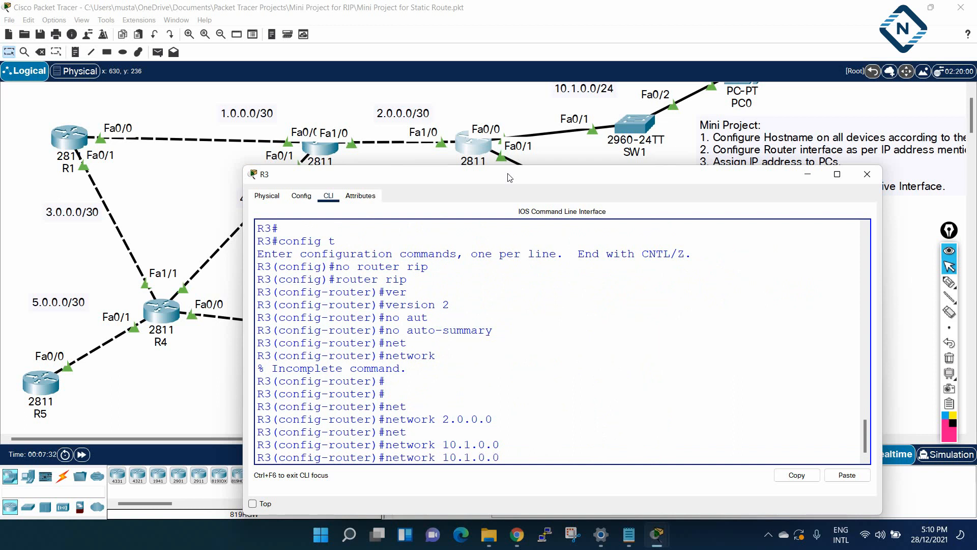
{"action": "key", "text": "BackSpace"}
{"action": "type", "text": "2"}
{"action": "key", "text": "Return"}
Leave configuration mode on R3 and save the running configuration with wr.
{"action": "key", "text": "ctrl+z"}
{"action": "key", "text": "Return"}
{"action": "key", "text": "Return"}
{"action": "key", "text": "Return"}
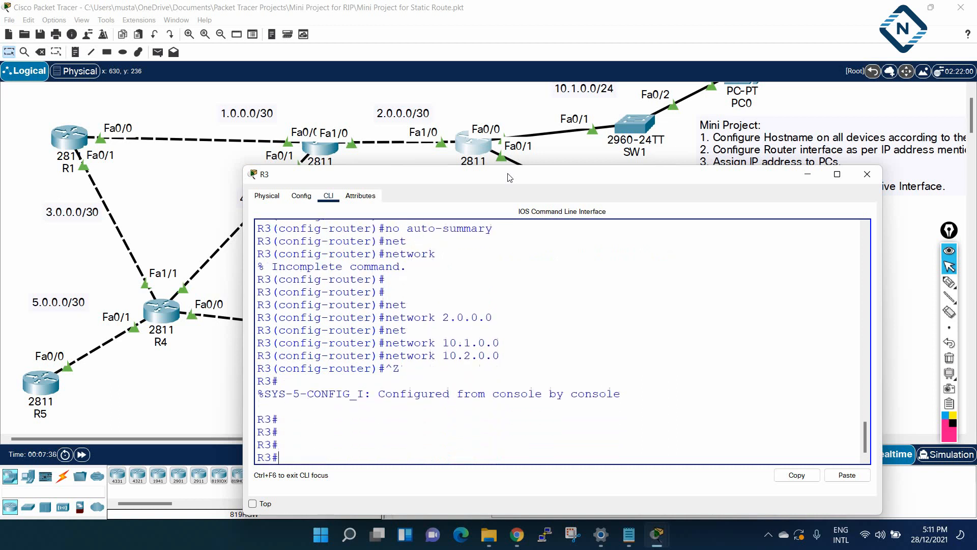
{"action": "type", "text": "wr"}
{"action": "key", "text": "Return"}
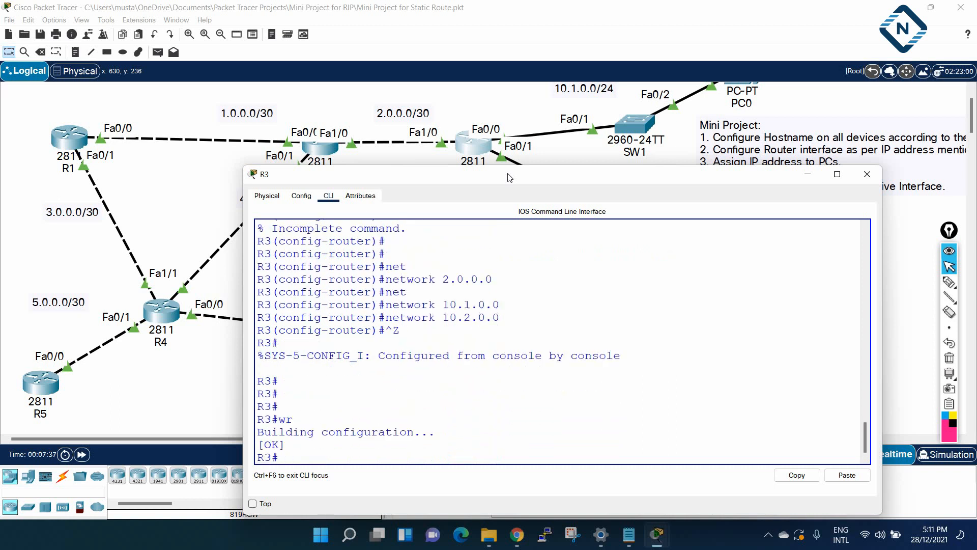
{"action": "key", "text": "Return"}
{"action": "key", "text": "Return"}
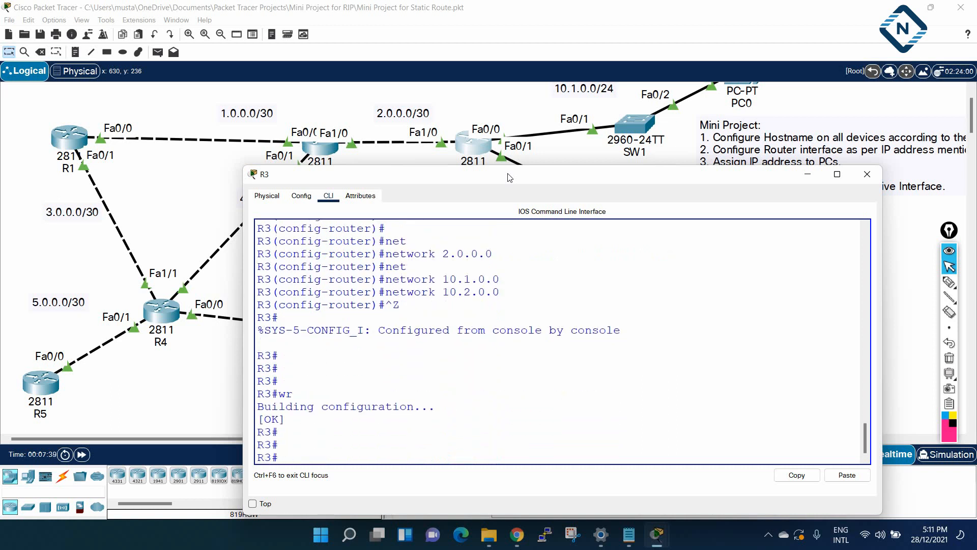
Display the RIP-learned routes on R3 with show ip route rip, and close the R3 window.
{"action": "type", "text": "sh ip rou"}
{"action": "key", "text": "Tab"}
{"action": "type", "text": "rip"}
{"action": "key", "text": "Return"}
{"action": "key", "text": "Return"}
{"action": "key", "text": "Return"}
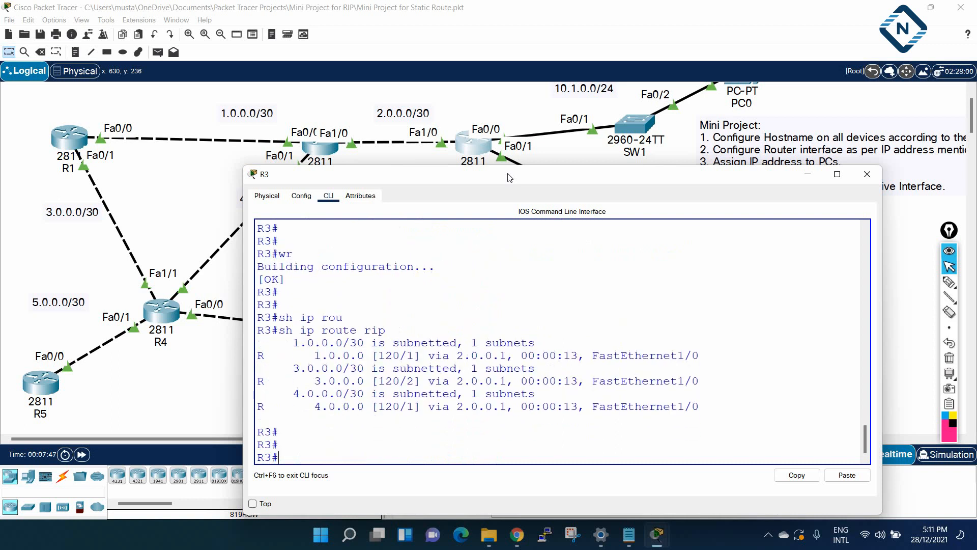
{"action": "left_click", "coordinate": [868, 175]}
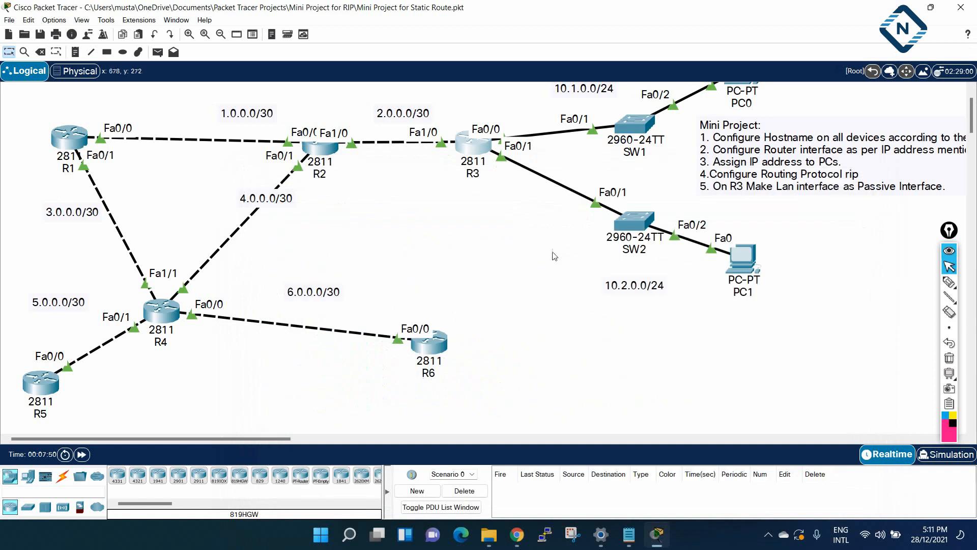
Open router R4, widen its window, and remove any existing RIP process in global configuration mode.
{"action": "left_click", "coordinate": [147, 309]}
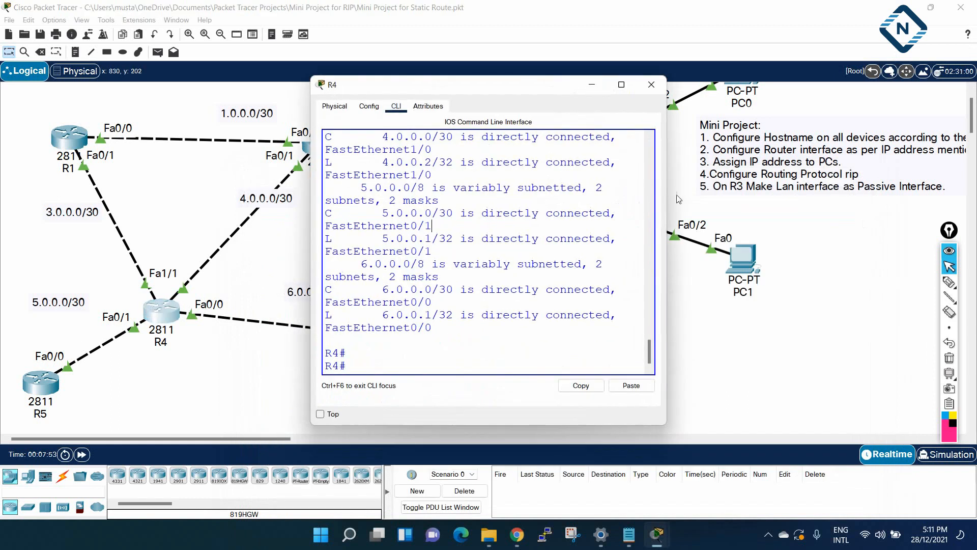
{"action": "left_click_drag", "start_coordinate": [667, 187], "coordinate": [904, 186]}
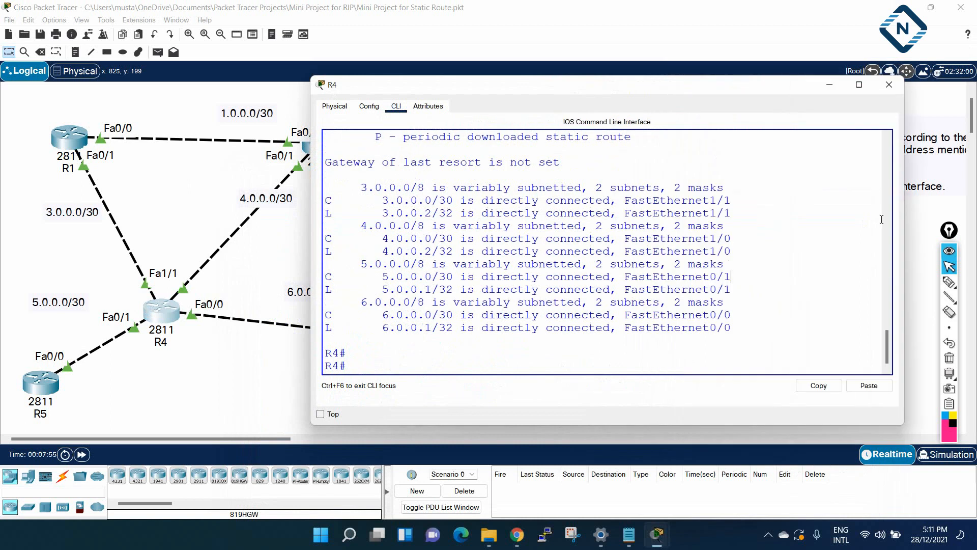
{"action": "type", "text": "config t"}
{"action": "key", "text": "Return"}
{"action": "type", "text": "no router rip"}
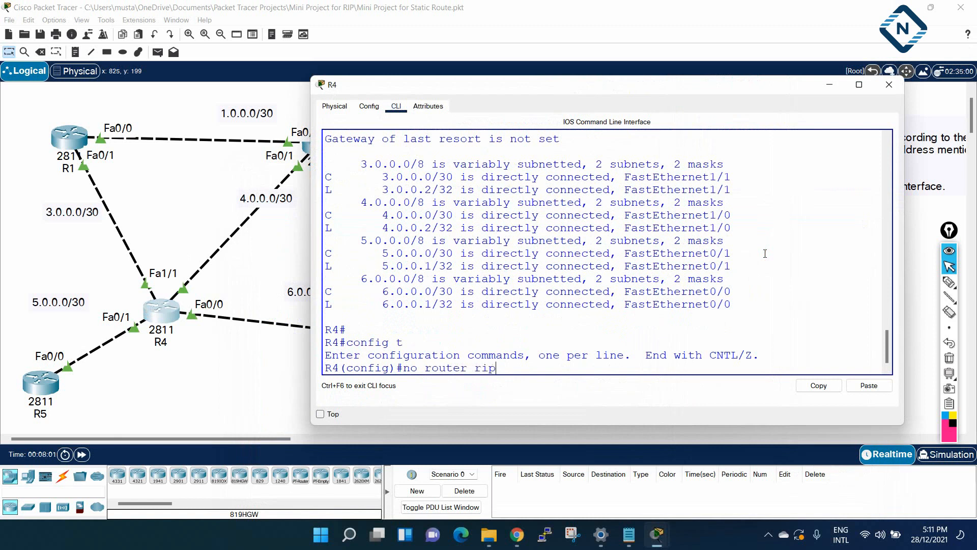
{"action": "key", "text": "Return"}
Start the RIP process on R4 with version 2 and automatic summarization disabled.
{"action": "type", "text": "router rip"}
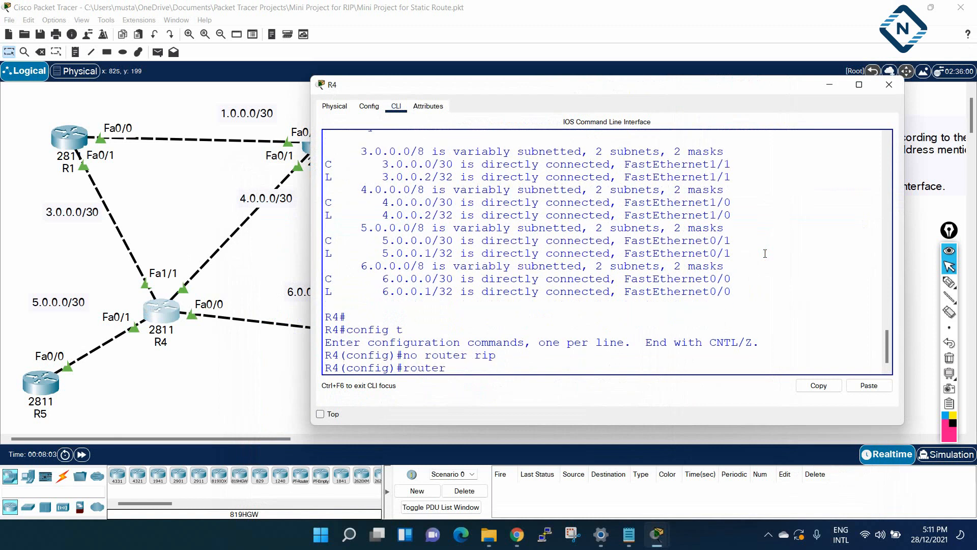
{"action": "key", "text": "Return"}
{"action": "type", "text": "ver"}
{"action": "key", "text": "Tab"}
{"action": "type", "text": "2"}
{"action": "key", "text": "Return"}
{"action": "type", "text": "no auto-summary"}
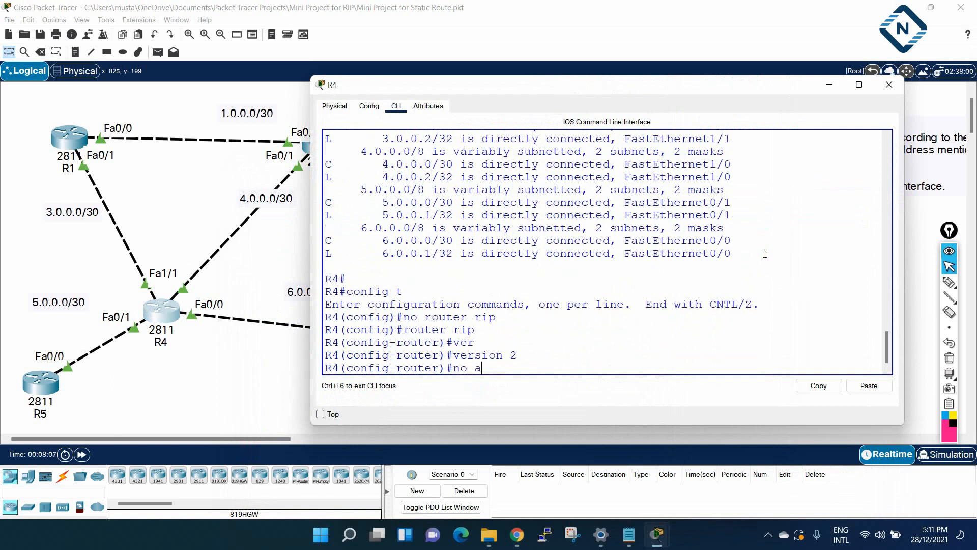
{"action": "key", "text": "Tab"}
{"action": "key", "text": "Return"}
Add networks 3.0.0.0 and 4.0.0.0 to the RIP process on R4.
{"action": "type", "text": "net"}
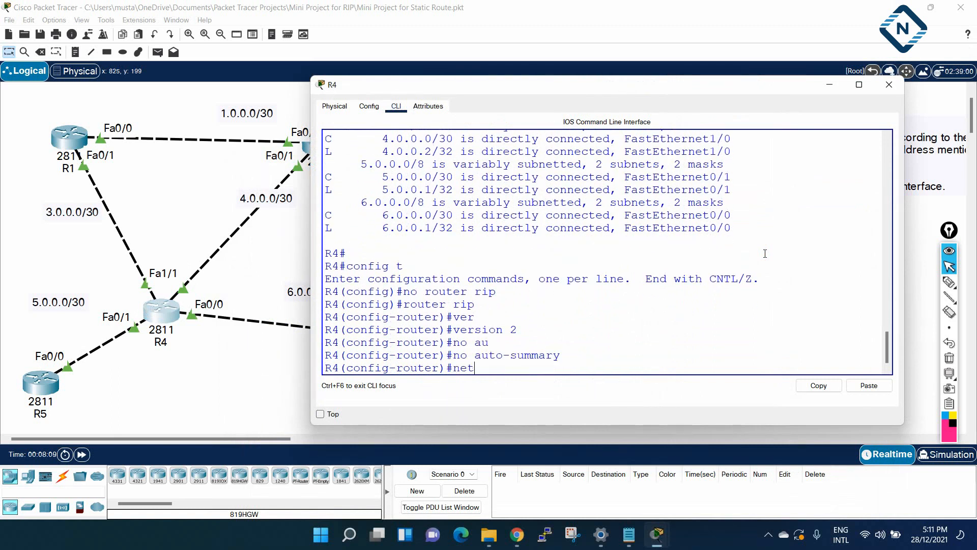
{"action": "key", "text": "Tab"}
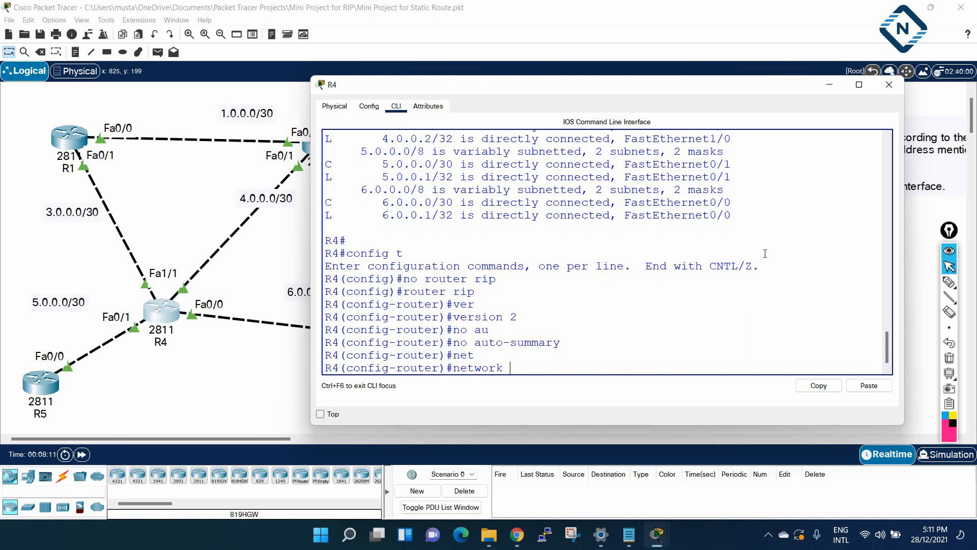
{"action": "type", "text": "3.0.0.0"}
{"action": "key", "text": "Return"}
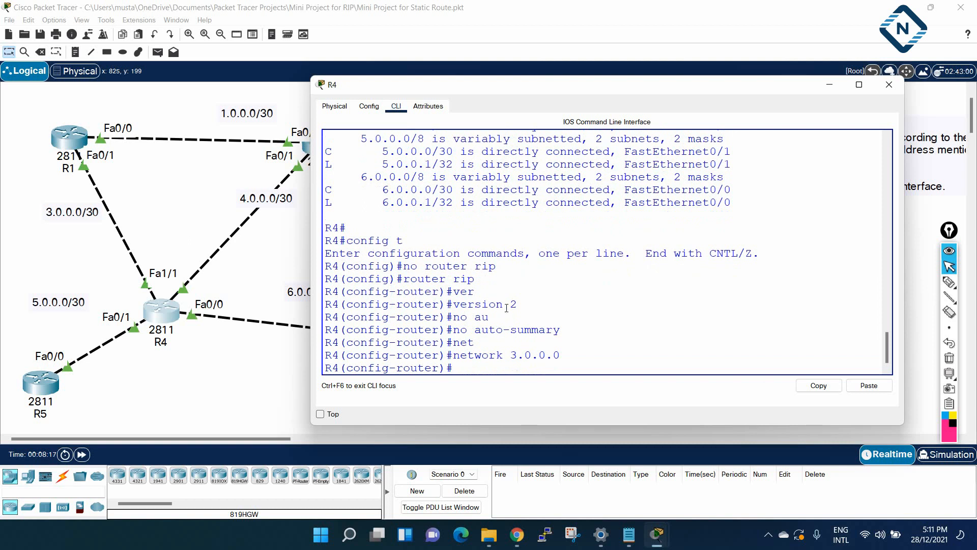
{"action": "type", "text": "ne"}
{"action": "key", "text": "Tab"}
{"action": "type", "text": "4.0.0.0"}
{"action": "key", "text": "Return"}
Add networks 5.0.0.0 and 6.0.0.0 to R4's RIP process, moving its window clear of the topology labels.
{"action": "type", "text": "n"}
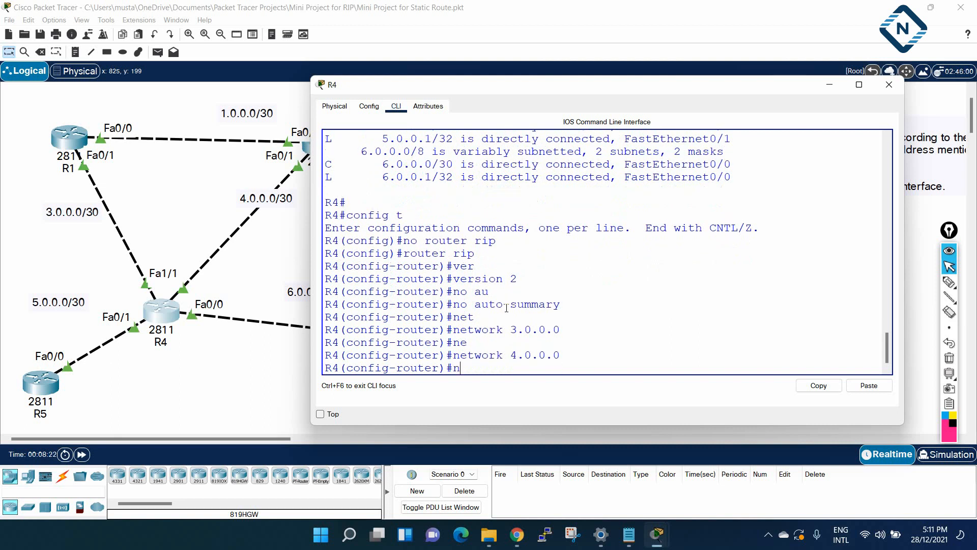
{"action": "type", "text": "et"}
{"action": "key", "text": "Tab"}
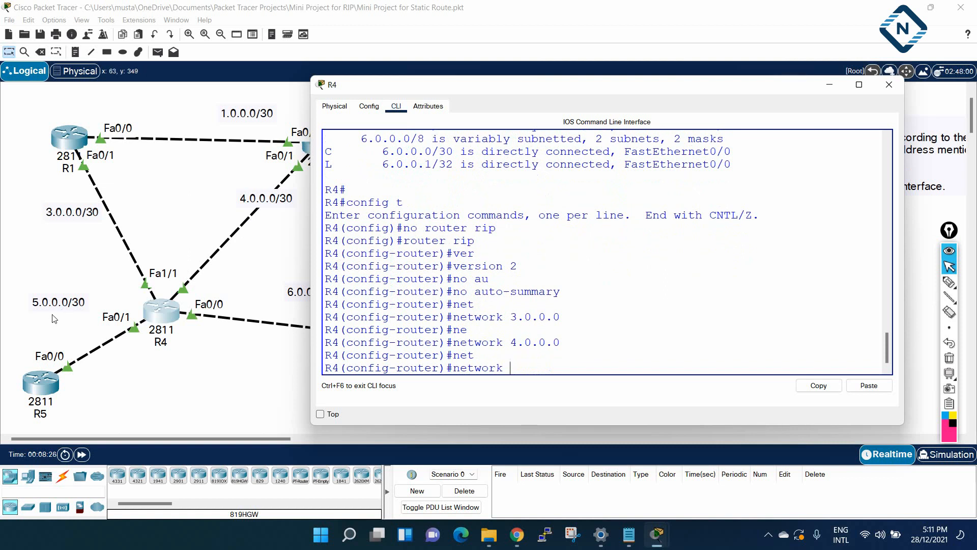
{"action": "type", "text": "5.0.0.0"}
{"action": "key", "text": "Return"}
{"action": "type", "text": "net"}
{"action": "key", "text": "Tab"}
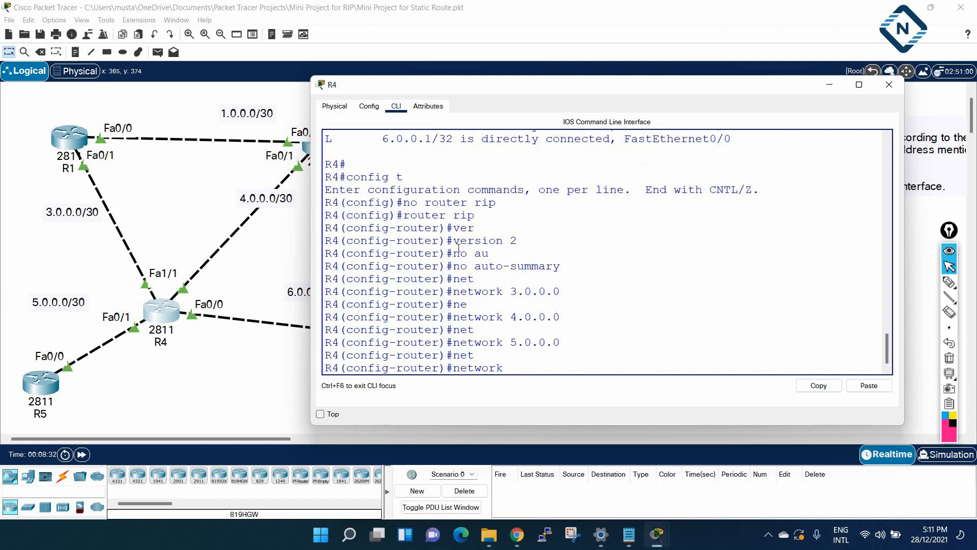
{"action": "left_click_drag", "start_coordinate": [450, 84], "coordinate": [642, 68]}
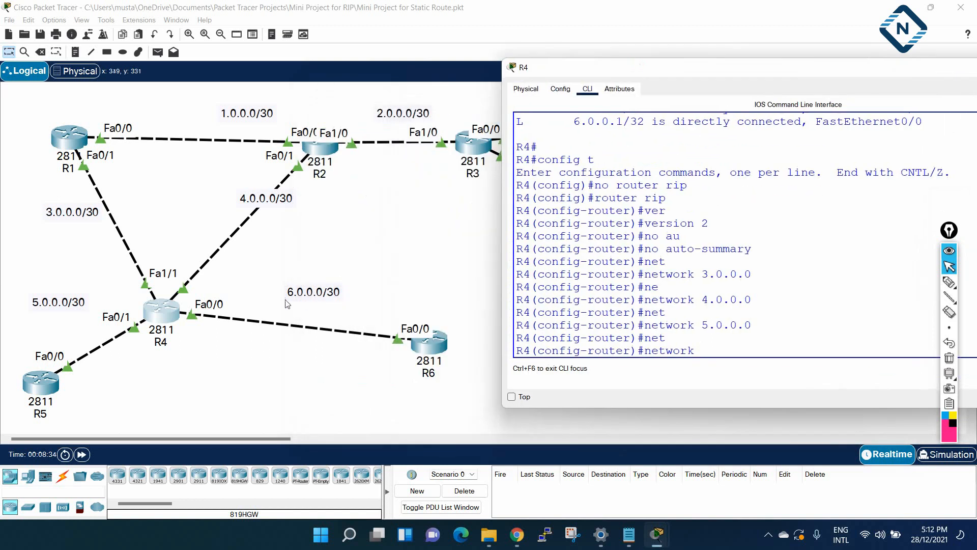
{"action": "type", "text": "6.0.0.0"}
{"action": "key", "text": "Return"}
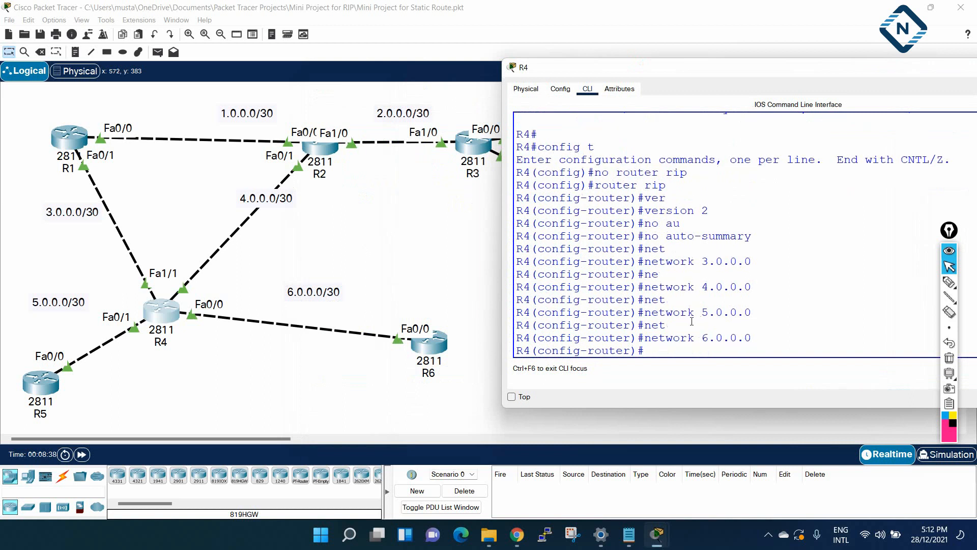
Leave configuration mode on R4 and save the running configuration with wr.
{"action": "key", "text": "ctrl+z"}
{"action": "key", "text": "Return"}
{"action": "key", "text": "Return"}
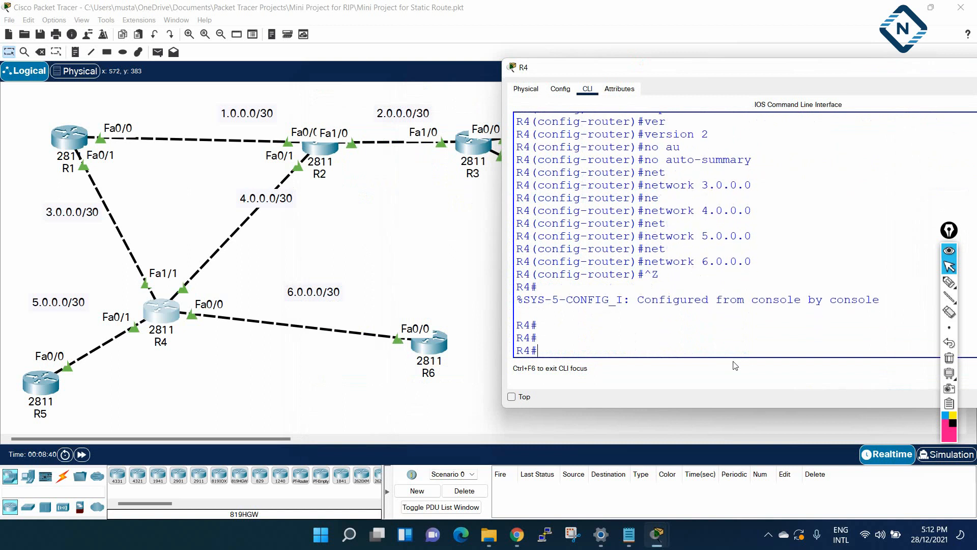
{"action": "type", "text": "wr"}
{"action": "key", "text": "Return"}
{"action": "key", "text": "Return"}
{"action": "key", "text": "Return"}
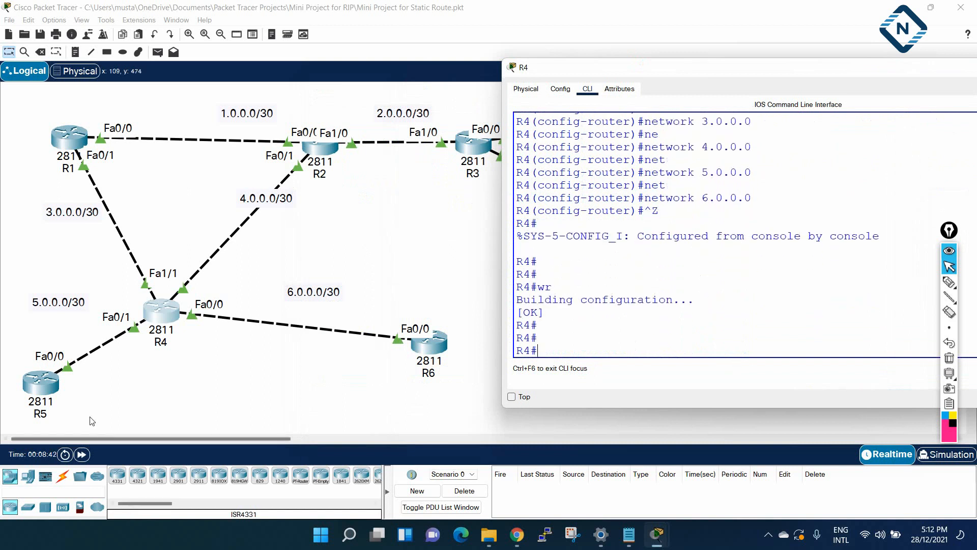
Open R5's command line and enter global configuration mode with config t.
{"action": "left_click", "coordinate": [41, 385]}
{"action": "left_click", "coordinate": [396, 106]}
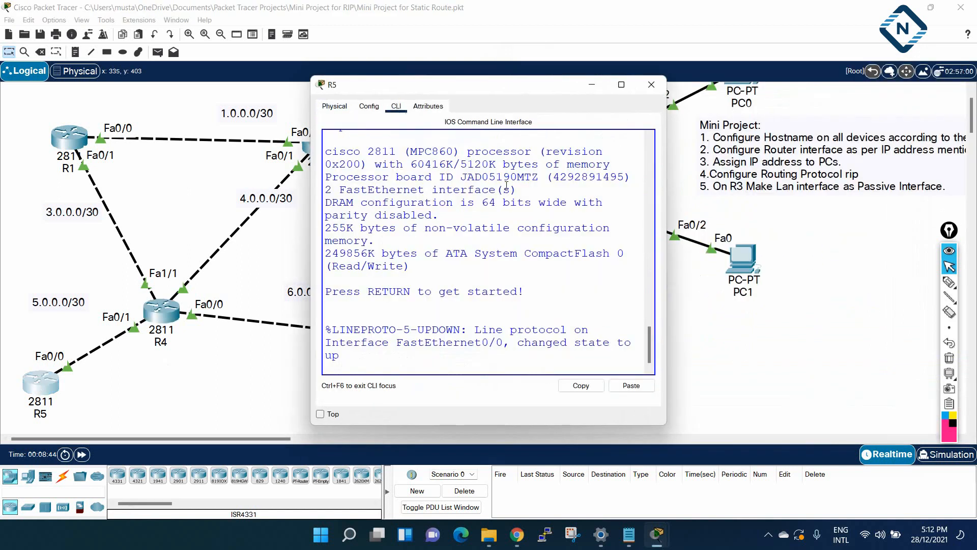
{"action": "key", "text": "Return"}
{"action": "key", "text": "Return"}
{"action": "type", "text": "en"}
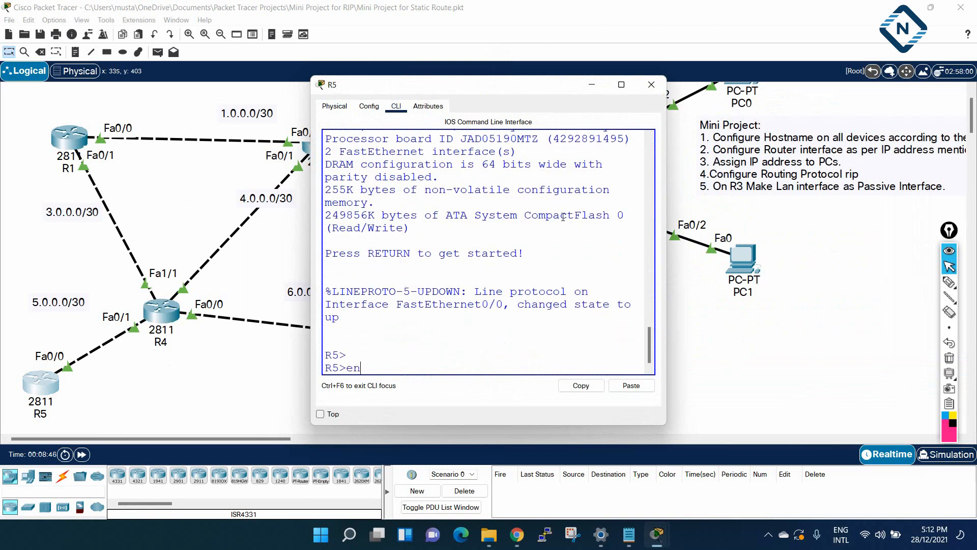
{"action": "key", "text": "Return"}
{"action": "type", "text": "config t"}
{"action": "key", "text": "Return"}
Remove the existing RIP process from R5 with no router rip.
{"action": "type", "text": "no ruter"}
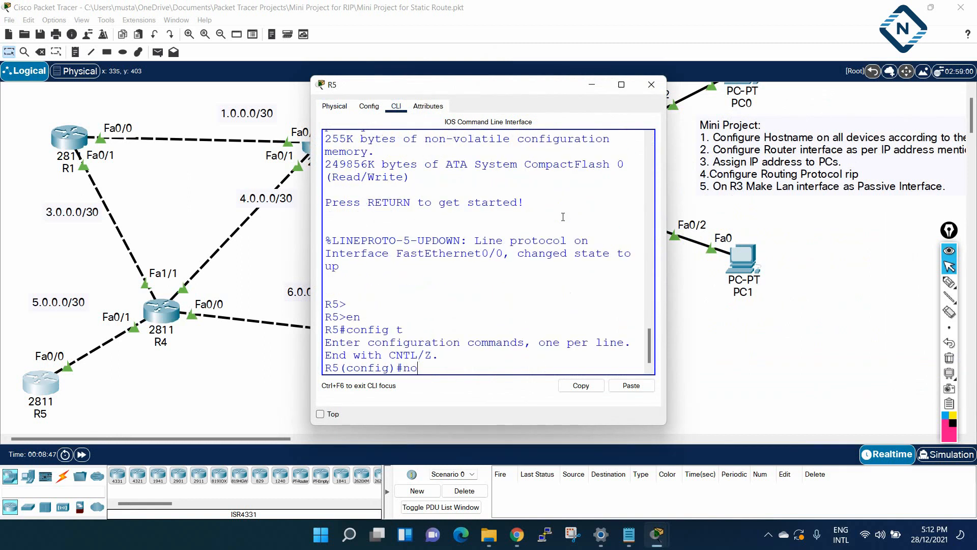
{"action": "key", "text": "BackSpace"}
{"action": "key", "text": "BackSpace"}
{"action": "key", "text": "BackSpace"}
{"action": "type", "text": "ourter"}
{"action": "key", "text": "BackSpace"}
{"action": "key", "text": "BackSpace"}
{"action": "key", "text": "BackSpace"}
{"action": "key", "text": "BackSpace"}
{"action": "key", "text": "Tab"}
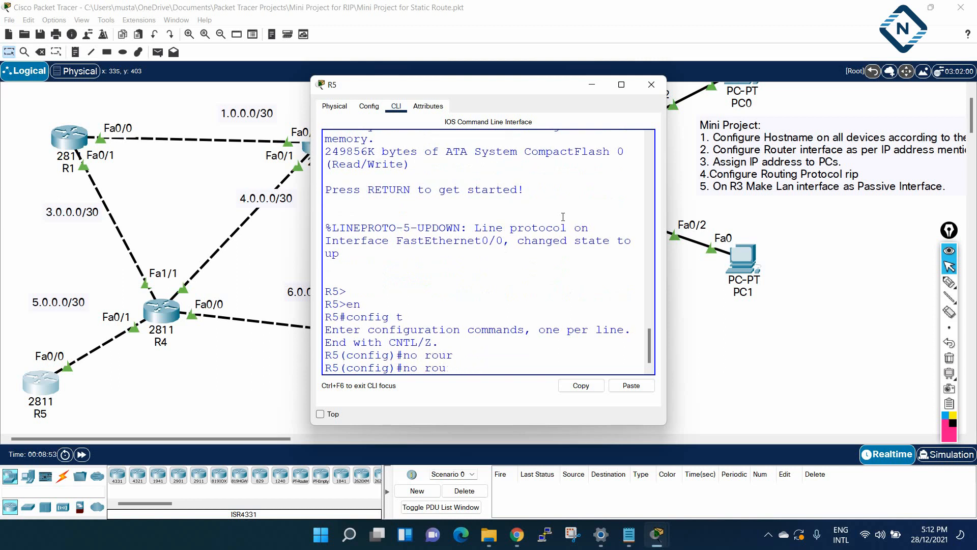
{"action": "key", "text": "Tab"}
{"action": "type", "text": "rip"}
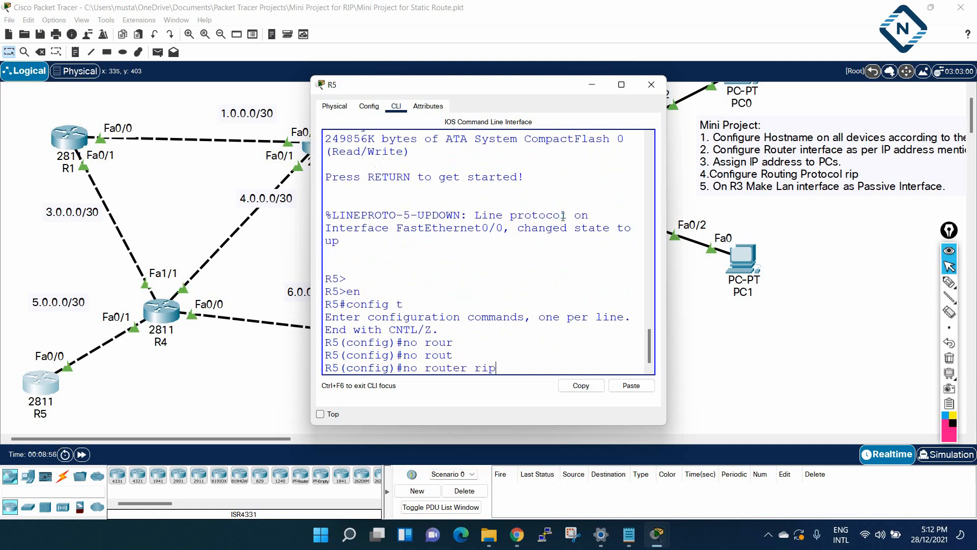
{"action": "key", "text": "Return"}
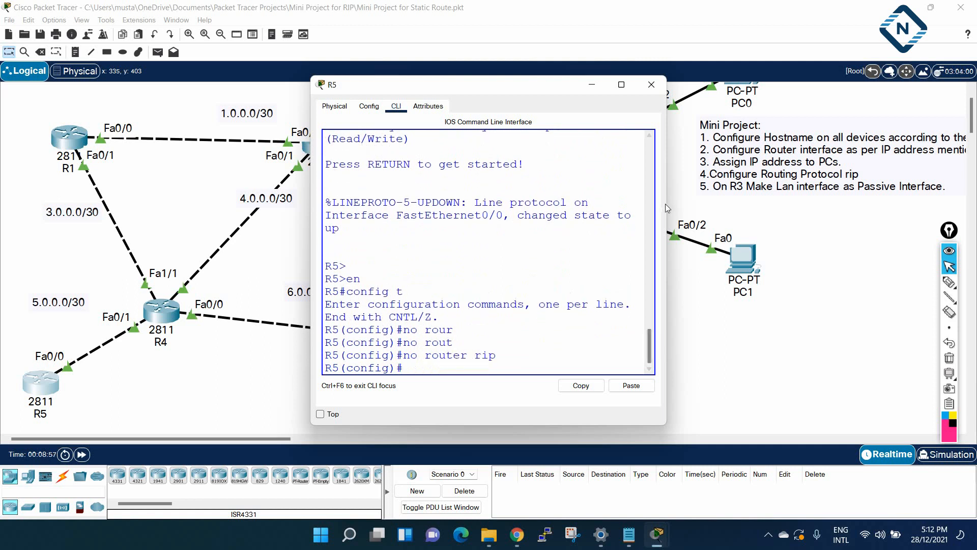
Widen R5's window and start its RIP process with version 2.
{"action": "left_click_drag", "start_coordinate": [666, 203], "coordinate": [825, 209]}
{"action": "type", "text": "rotuer r"}
{"action": "key", "text": "BackSpace"}
{"action": "key", "text": "BackSpace"}
{"action": "key", "text": "BackSpace"}
{"action": "key", "text": "BackSpace"}
{"action": "key", "text": "BackSpace"}
{"action": "key", "text": "BackSpace"}
{"action": "key", "text": "BackSpace"}
{"action": "key", "text": "BackSpace"}
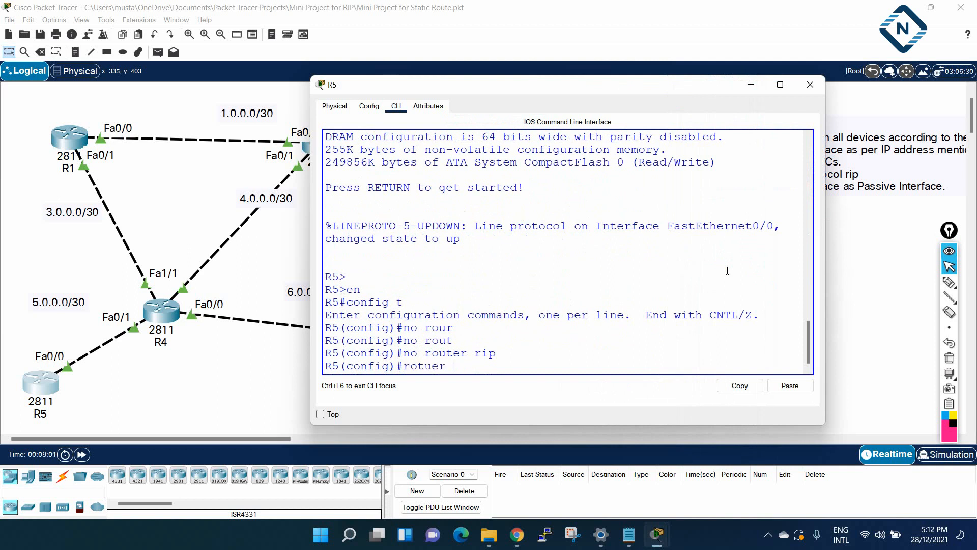
{"action": "type", "text": "rout"}
{"action": "key", "text": "Tab"}
{"action": "type", "text": "rip"}
{"action": "key", "text": "Return"}
{"action": "type", "text": "ver"}
{"action": "key", "text": "Tab"}
{"action": "type", "text": "2"}
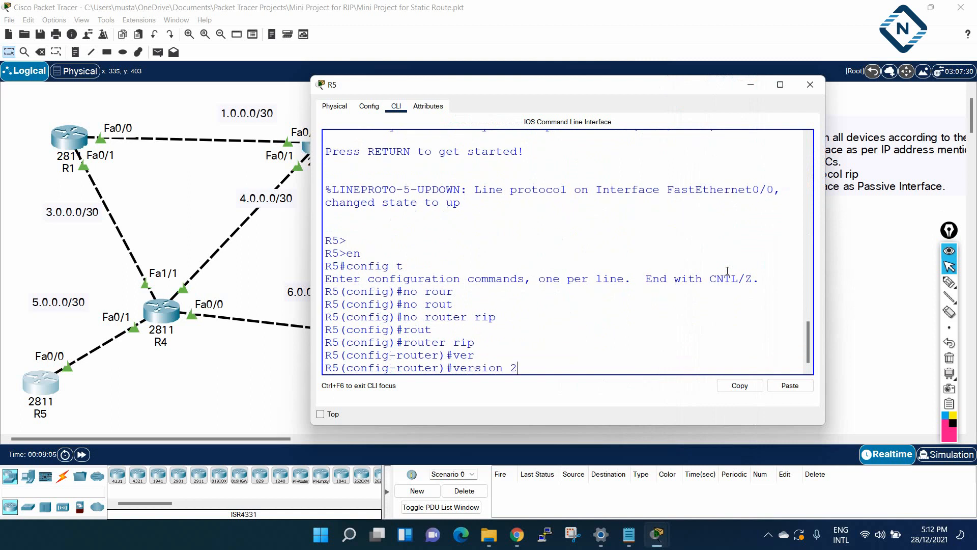
{"action": "key", "text": "Return"}
Disable automatic summarization on R5 and add network 5.0.0.0 to its RIP process.
{"action": "type", "text": "no au"}
{"action": "key", "text": "Tab"}
{"action": "key", "text": "Return"}
{"action": "type", "text": "network"}
{"action": "key", "text": "Tab"}
{"action": "key", "text": "Return"}
{"action": "type", "text": "net"}
{"action": "key", "text": "Tab"}
{"action": "type", "text": "5.0.0.0"}
{"action": "key", "text": "Return"}
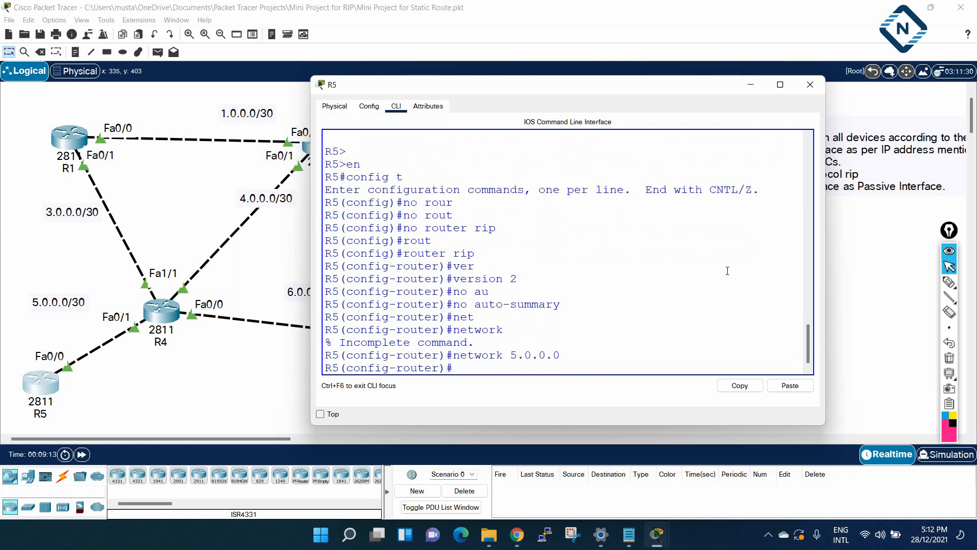
Leave configuration mode on R5 and save the running configuration with wr.
{"action": "key", "text": "ctrl+z"}
{"action": "key", "text": "Return"}
{"action": "key", "text": "Return"}
{"action": "type", "text": "wr"}
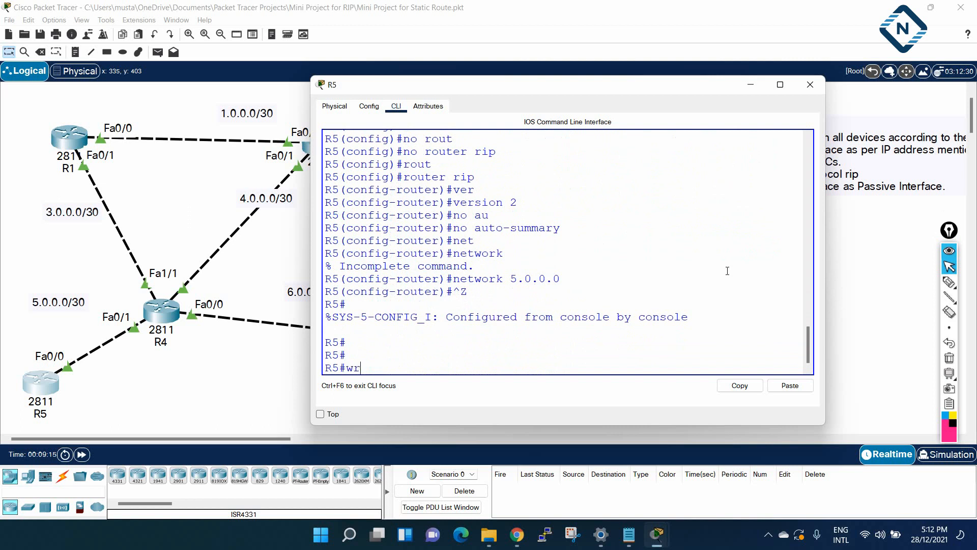
{"action": "key", "text": "Return"}
{"action": "key", "text": "Return"}
{"action": "key", "text": "Return"}
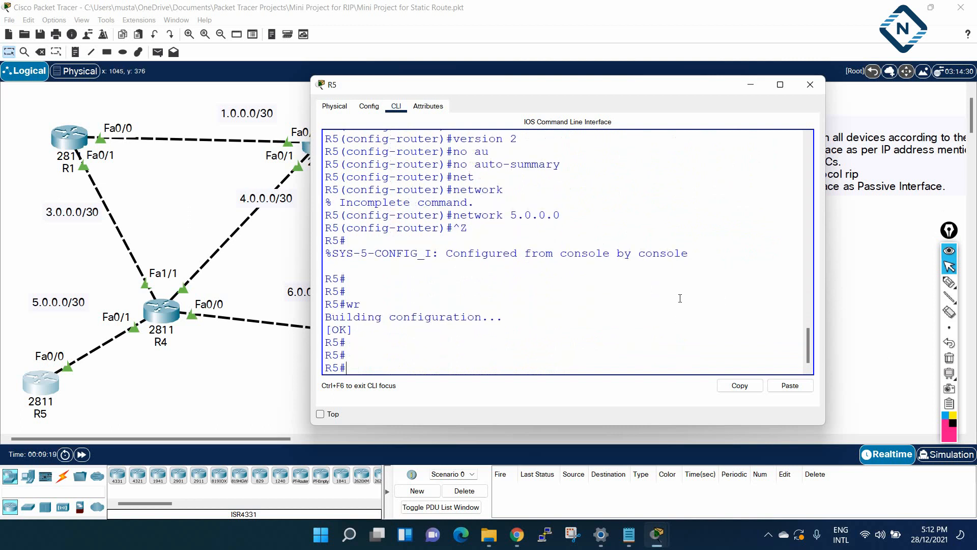
Display the RIP-learned routes on R5 with sh ip route rip.
{"action": "type", "text": "sh ip rou"}
{"action": "key", "text": "Tab"}
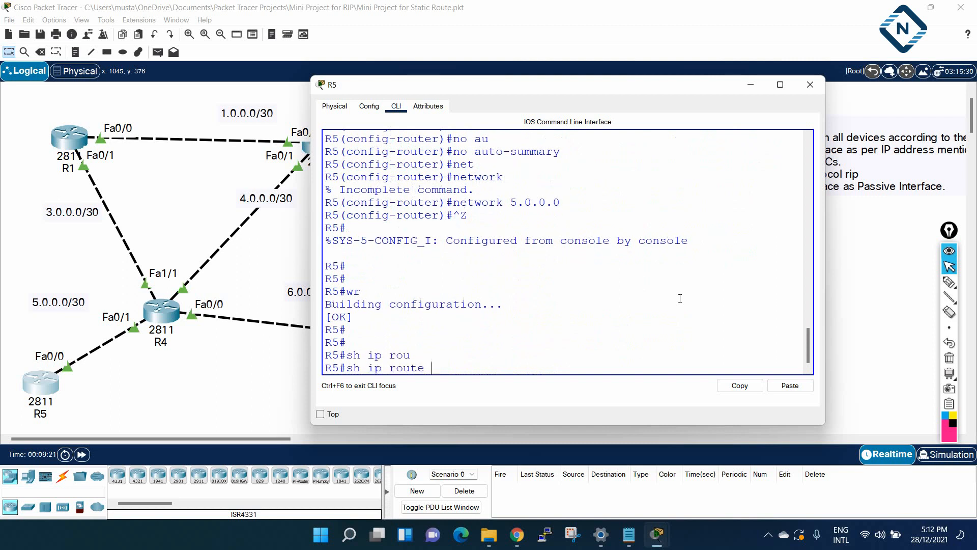
{"action": "type", "text": "rip"}
{"action": "key", "text": "Return"}
{"action": "key", "text": "Return"}
{"action": "key", "text": "Return"}
{"action": "key", "text": "Return"}
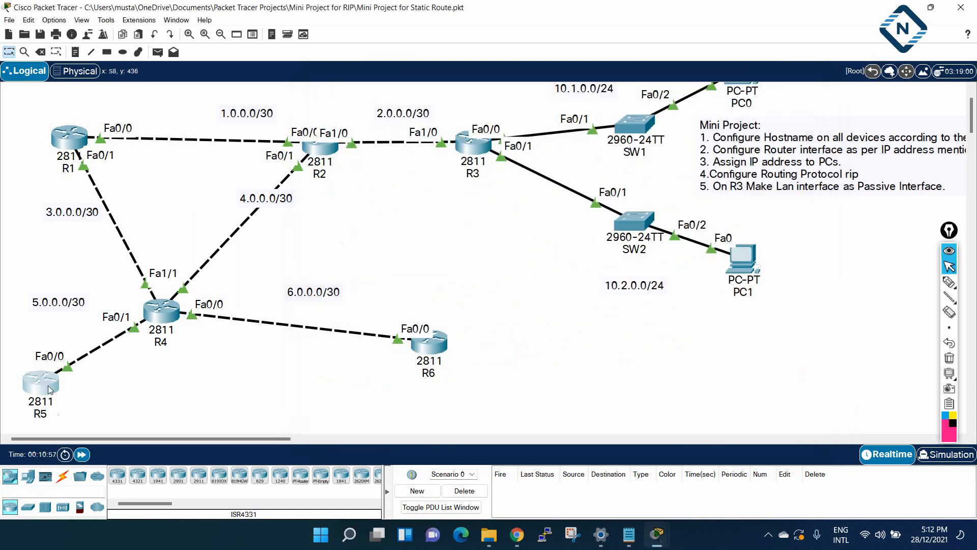
Reopen R5's command line, repeat the RIP route query, and close the router window.
{"action": "left_click", "coordinate": [49, 389]}
{"action": "key", "text": "Up"}
{"action": "key", "text": "Return"}
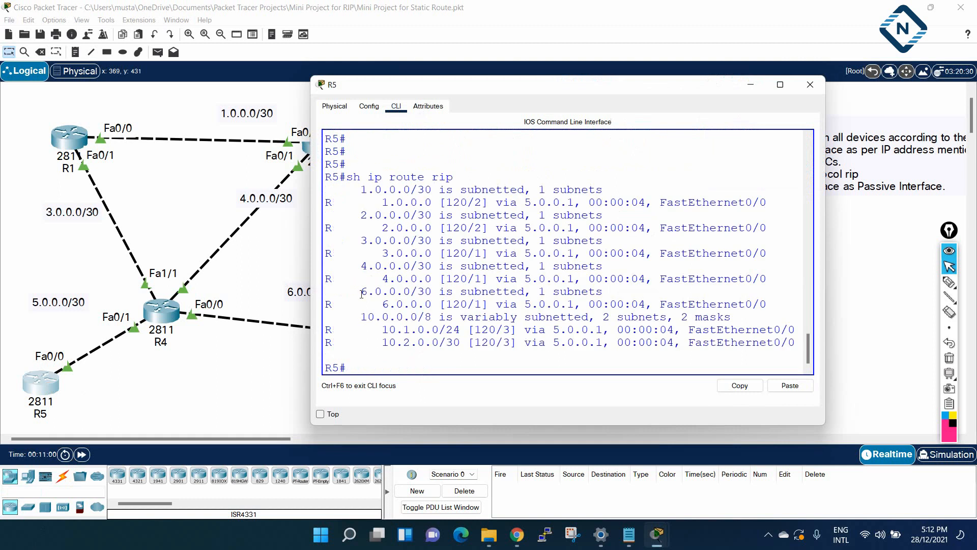
{"action": "left_click", "coordinate": [809, 85]}
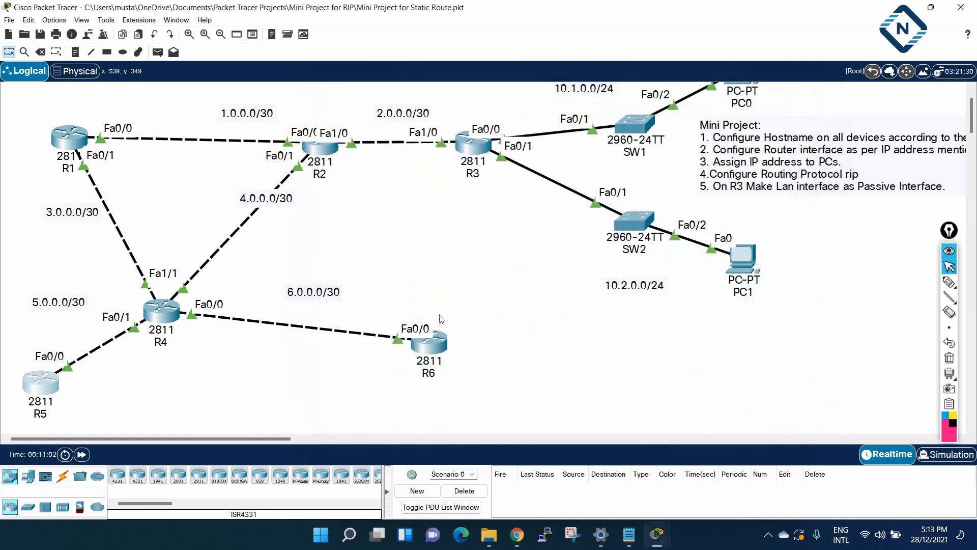
Enter global configuration mode on R6 in a maximized command-line window and remove its existing RIP process.
{"action": "left_click", "coordinate": [430, 341]}
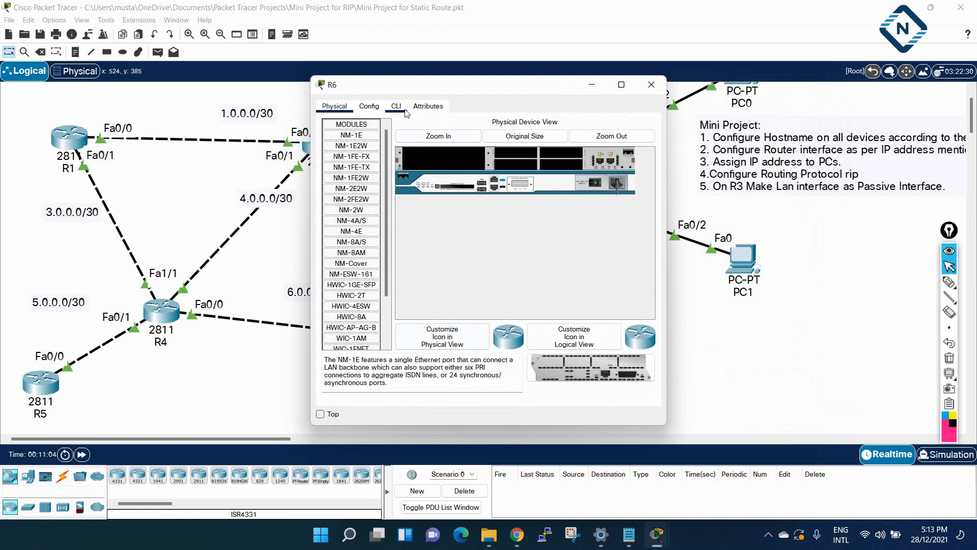
{"action": "left_click", "coordinate": [396, 106]}
{"action": "left_click", "coordinate": [621, 84]}
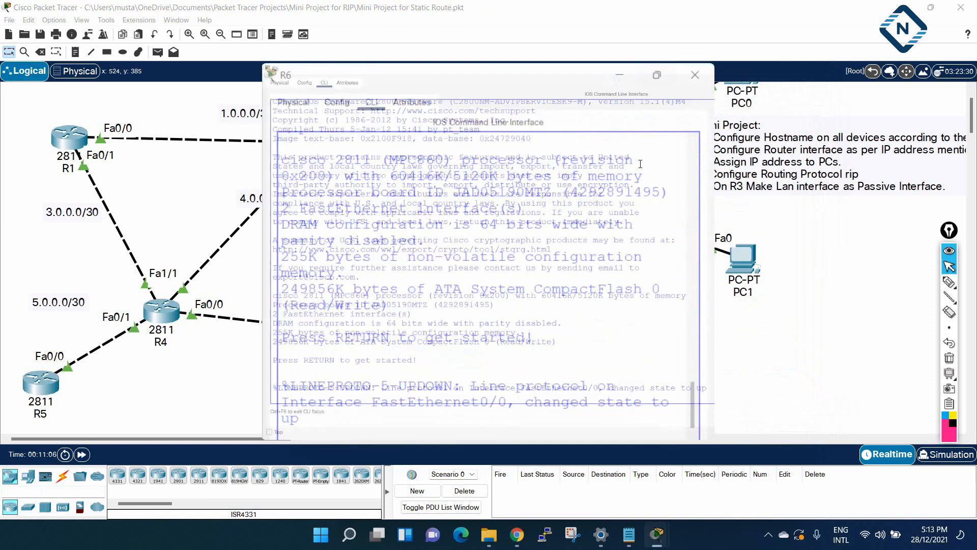
{"action": "key", "text": "Return"}
{"action": "key", "text": "Return"}
{"action": "key", "text": "Return"}
{"action": "type", "text": "en"}
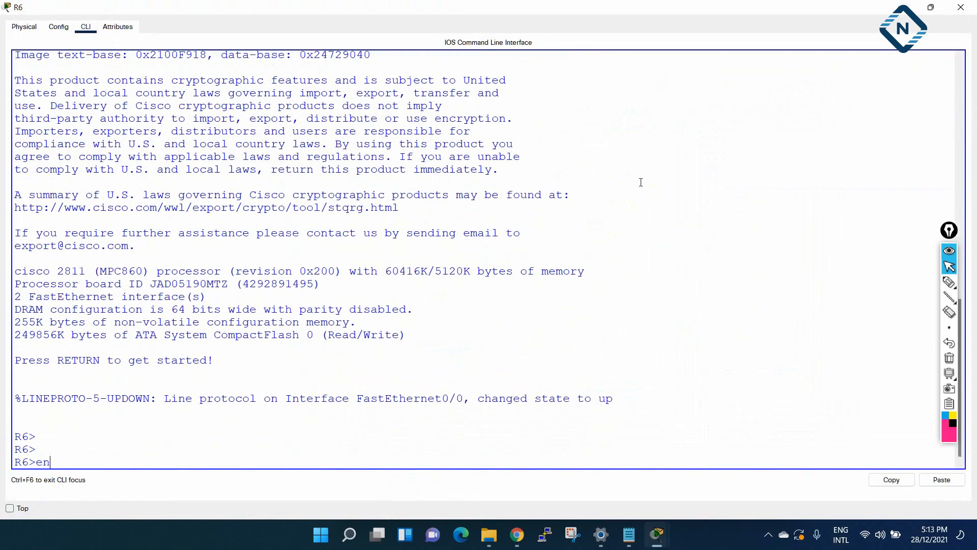
{"action": "key", "text": "Return"}
{"action": "type", "text": "config t"}
{"action": "key", "text": "Return"}
{"action": "type", "text": "no ruouter rip"}
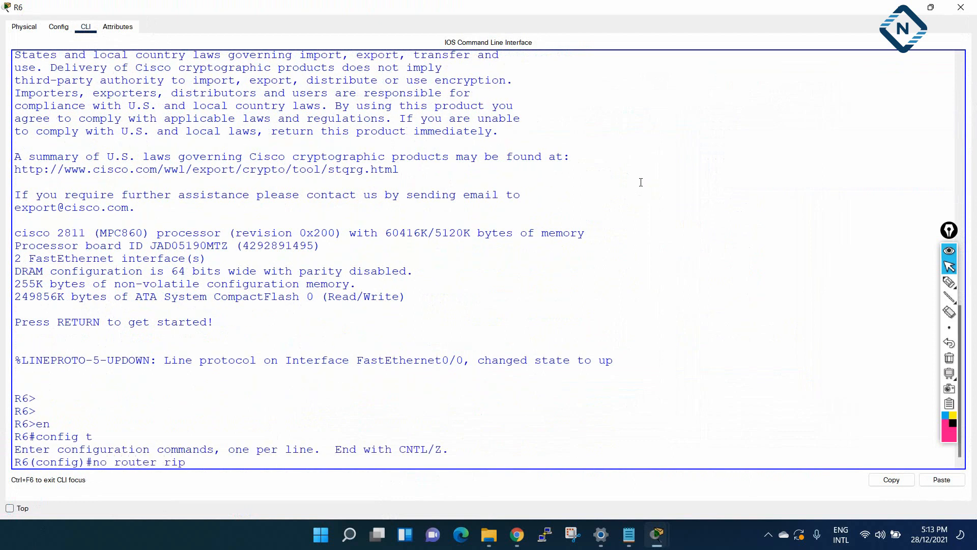
{"action": "key", "text": "Return"}
Start the RIP process on R6 with version 2 and automatic summarization disabled.
{"action": "type", "text": "router rip"}
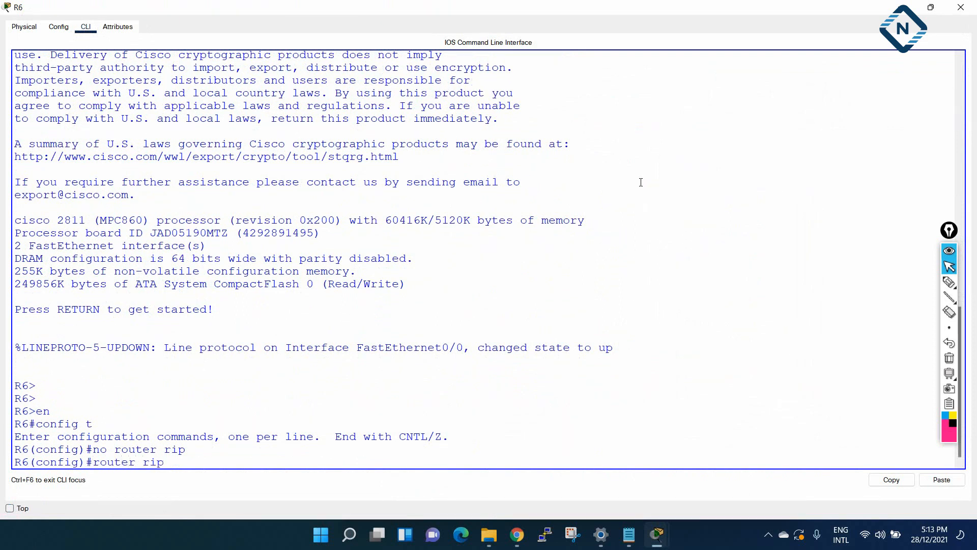
{"action": "key", "text": "Return"}
{"action": "type", "text": "version 2"}
{"action": "key", "text": "Tab"}
{"action": "type", "text": "2"}
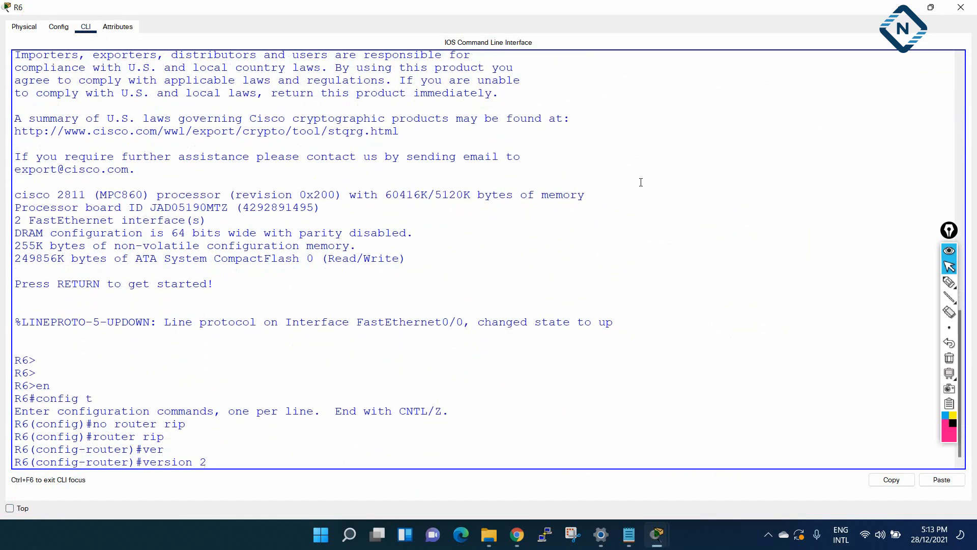
{"action": "key", "text": "Return"}
{"action": "type", "text": "no au"}
{"action": "key", "text": "Tab"}
{"action": "key", "text": "Return"}
Add network 6.0.0.0 to R6's RIP process, shrinking and repositioning its window to reveal the topology.
{"action": "type", "text": "net"}
{"action": "key", "text": "Tab"}
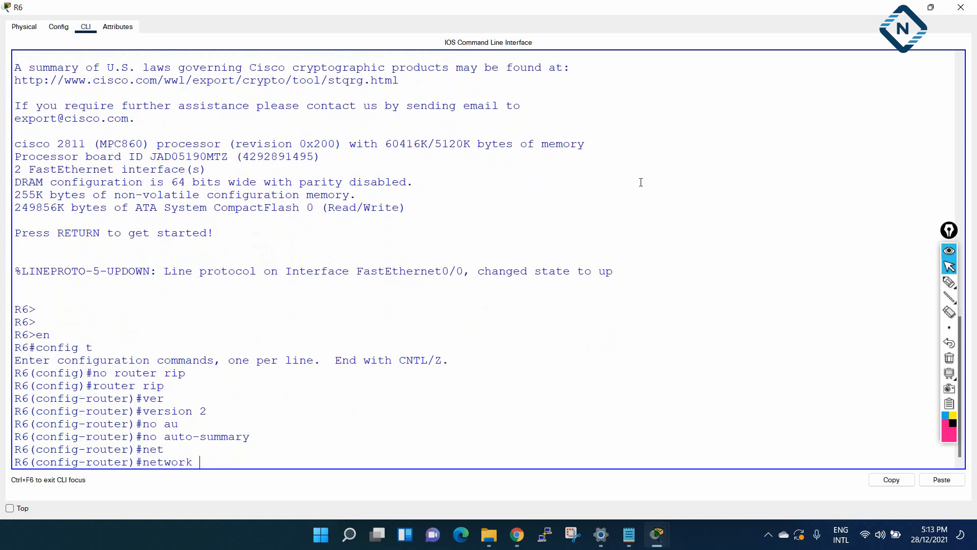
{"action": "left_click", "coordinate": [931, 7]}
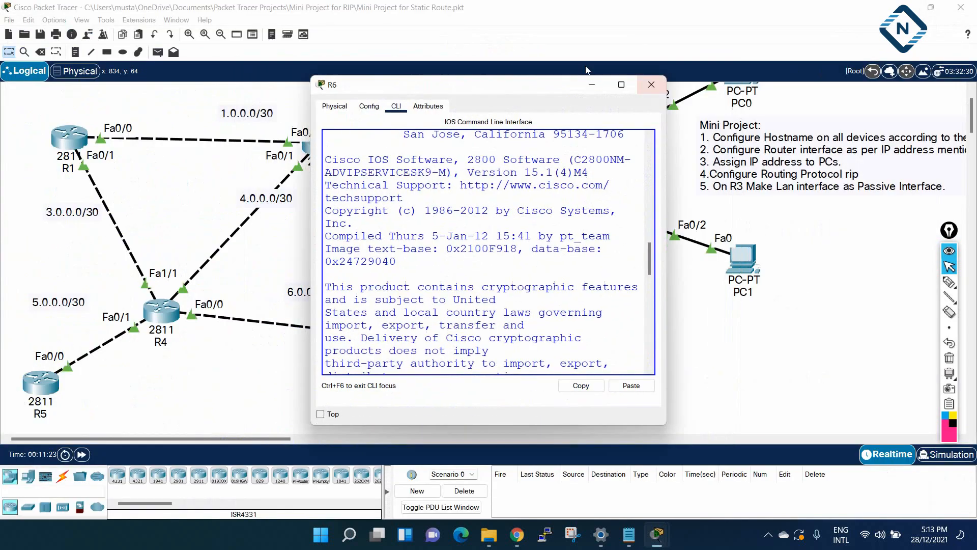
{"action": "left_click_drag", "start_coordinate": [510, 77], "coordinate": [715, 138]}
{"action": "left_click_drag", "start_coordinate": [515, 265], "coordinate": [140, 265]}
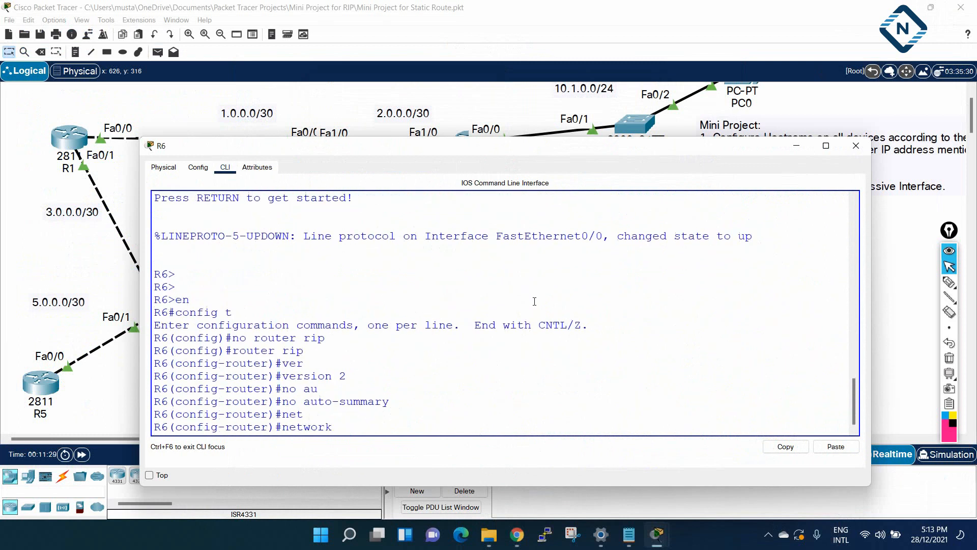
{"action": "type", "text": "6.0.0.0"}
{"action": "key", "text": "Return"}
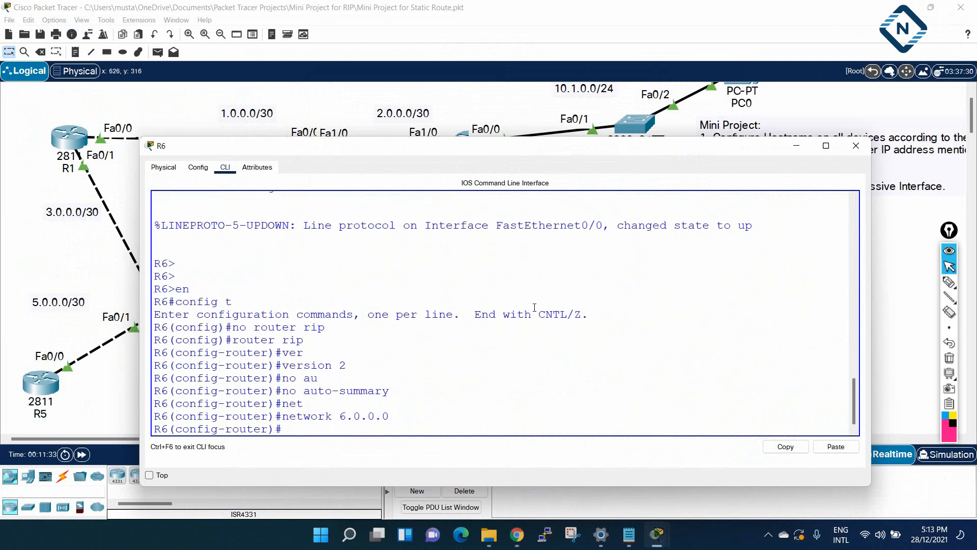
Leave configuration mode on R6 and save the running configuration with wr.
{"action": "key", "text": "ctrl+z"}
{"action": "key", "text": "Return"}
{"action": "key", "text": "Return"}
{"action": "key", "text": "Return"}
{"action": "key", "text": "Return"}
{"action": "type", "text": "w"}
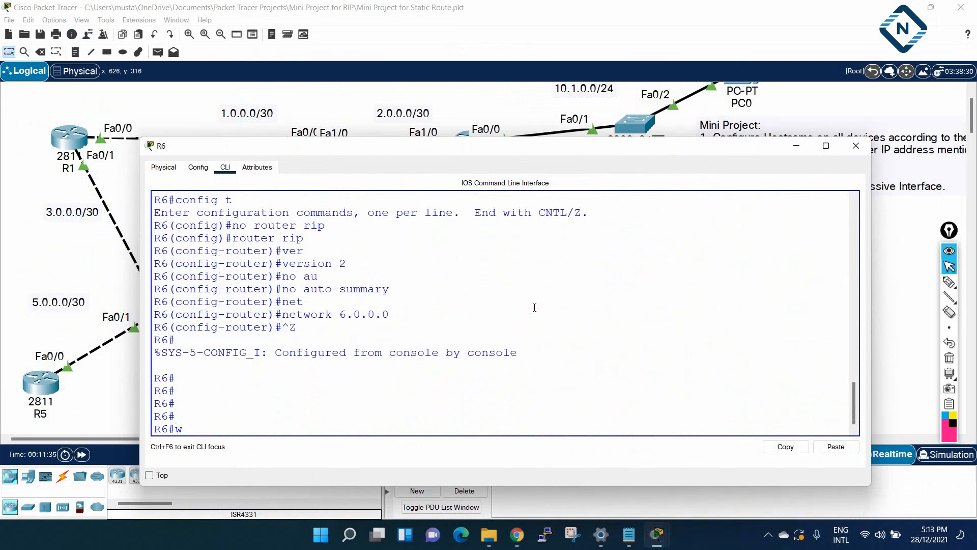
{"action": "type", "text": "r"}
{"action": "key", "text": "Return"}
{"action": "key", "text": "Return"}
{"action": "key", "text": "Return"}
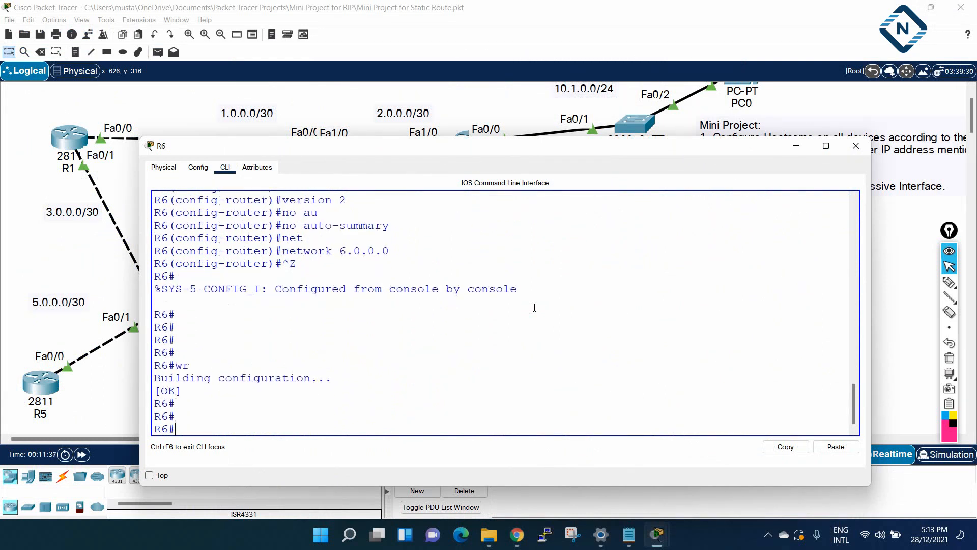
{"action": "scroll", "coordinate": [534, 307], "scroll_direction": "up", "scroll_amount": 1}
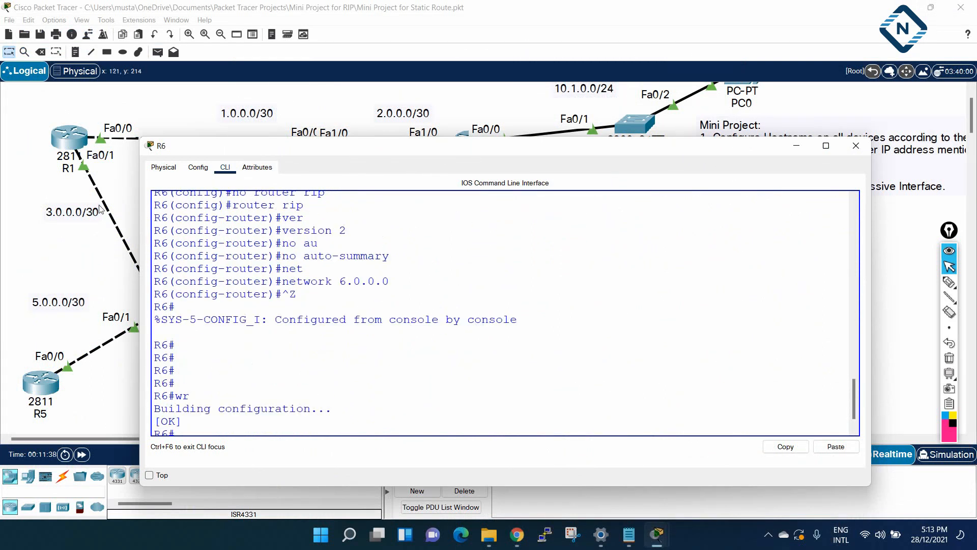
Fast-forward the simulation time and open R3's command line in a widened window.
{"action": "left_click", "coordinate": [82, 455]}
{"action": "left_click", "coordinate": [82, 454]}
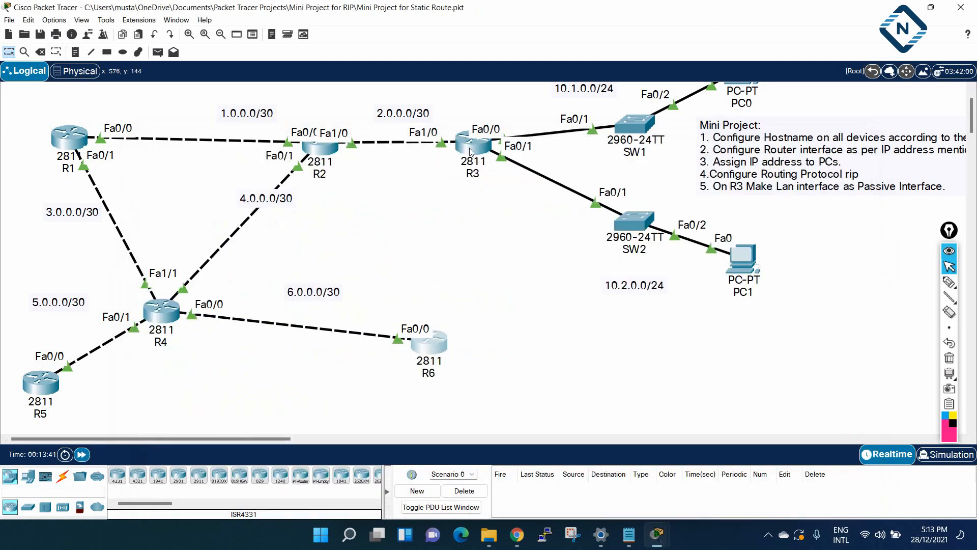
{"action": "left_click", "coordinate": [470, 149]}
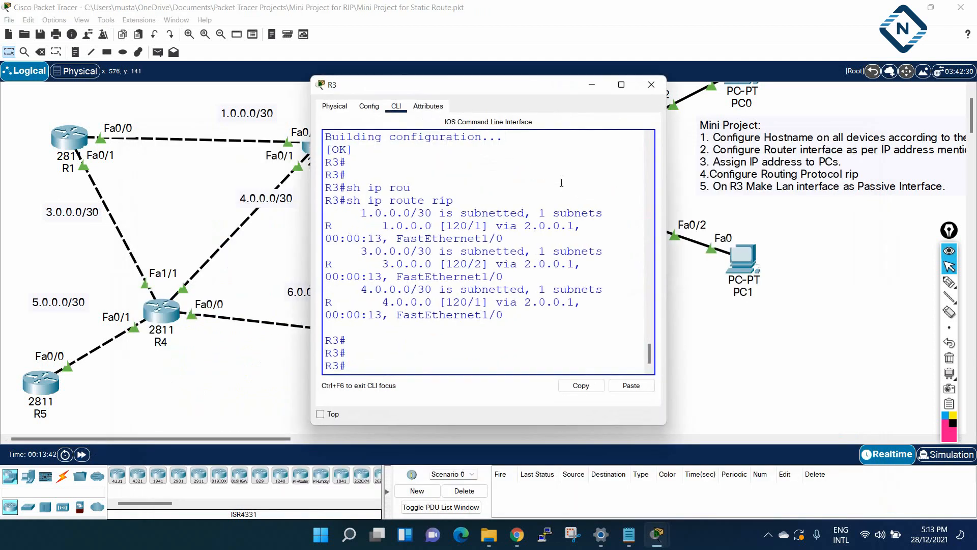
{"action": "left_click_drag", "start_coordinate": [667, 173], "coordinate": [973, 237]}
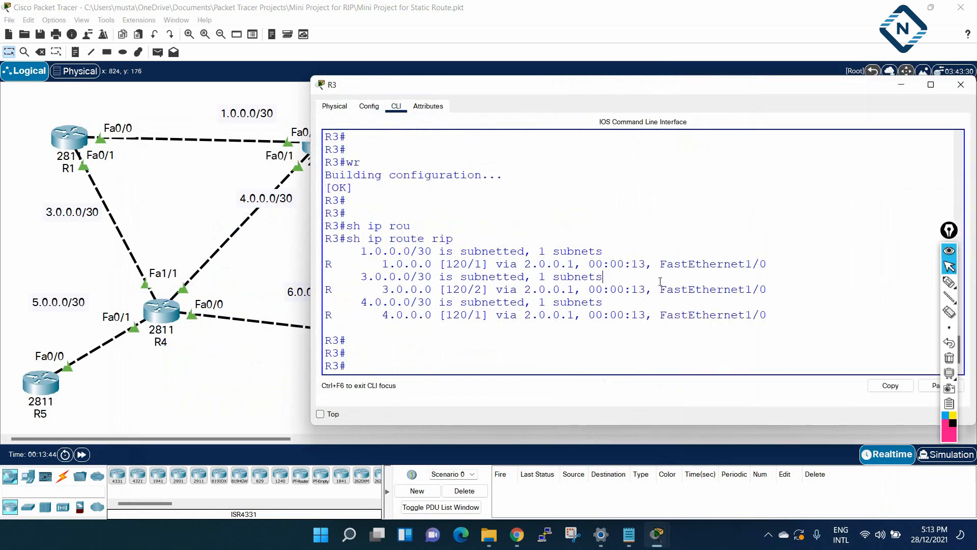
Display R3's RIP-learned routes with sh ip route rip and review the list.
{"action": "type", "text": "sh ip rou"}
{"action": "key", "text": "Tab"}
{"action": "type", "text": "rip"}
{"action": "key", "text": "Return"}
{"action": "key", "text": "Return"}
{"action": "key", "text": "Return"}
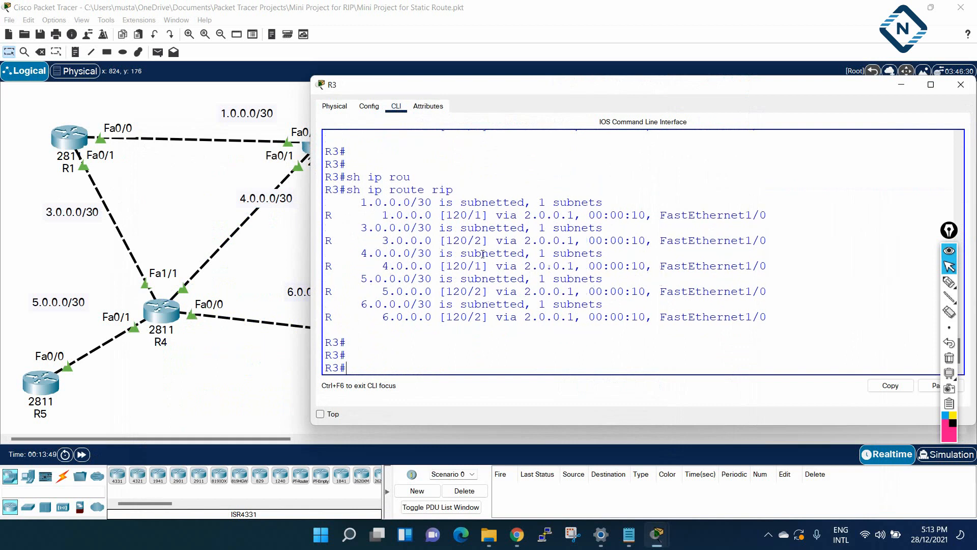
{"action": "scroll", "coordinate": [499, 268], "scroll_direction": "up", "scroll_amount": 2}
{"action": "scroll", "coordinate": [519, 321], "scroll_direction": "down", "scroll_amount": 2}
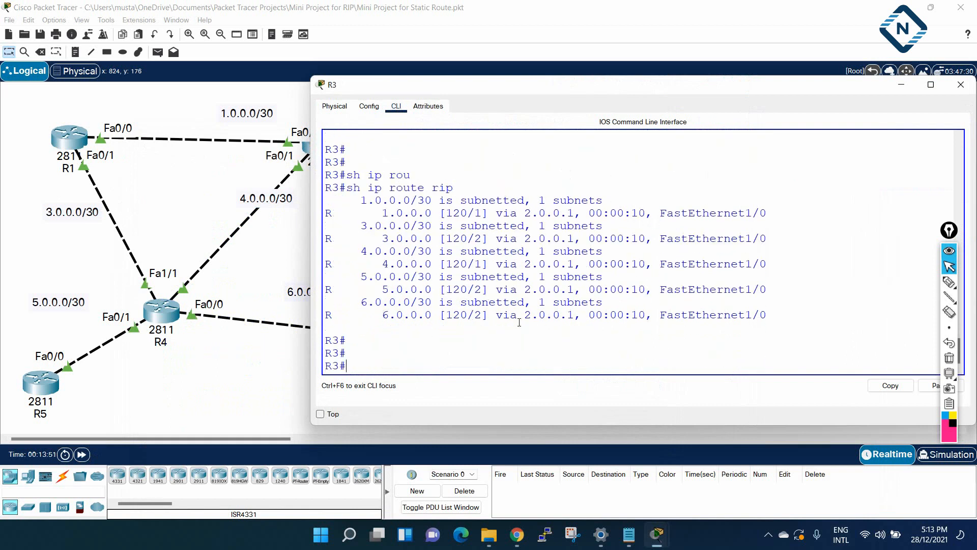
Display R3's running configuration with sh run in a maximized window and page down to the router rip section.
{"action": "type", "text": "sh ru"}
{"action": "key", "text": "Return"}
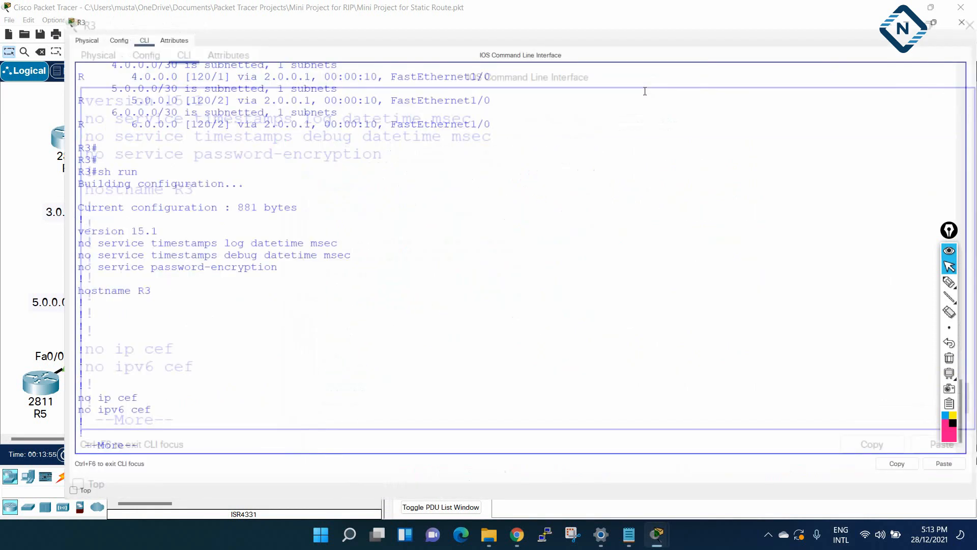
{"action": "double_click", "coordinate": [653, 86]}
{"action": "key", "text": "Return"}
{"action": "key", "text": "Return"}
{"action": "key", "text": "Return"}
{"action": "key", "text": "Return"}
{"action": "key", "text": "Return"}
{"action": "key", "text": "Return"}
{"action": "key", "text": "Return"}
{"action": "key", "text": "Return"}
{"action": "key", "text": "Return"}
{"action": "key", "text": "Return"}
{"action": "key", "text": "Return"}
{"action": "key", "text": "Return"}
{"action": "key", "text": "Return"}
{"action": "key", "text": "Return"}
{"action": "key", "text": "Return"}
{"action": "key", "text": "Return"}
{"action": "key", "text": "Return"}
{"action": "key", "text": "Return"}
{"action": "key", "text": "Return"}
{"action": "key", "text": "Return"}
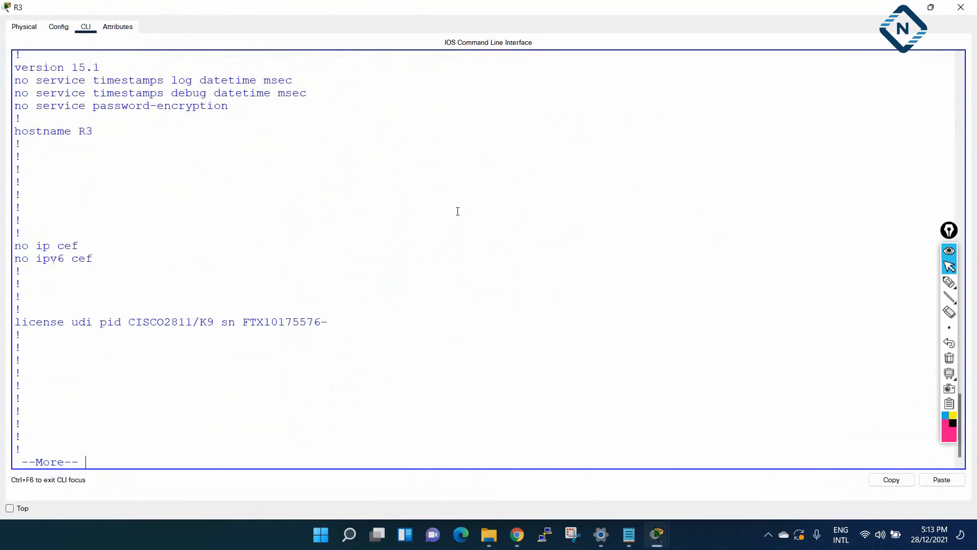
{"action": "key", "text": "Return"}
{"action": "key", "text": "Return"}
{"action": "key", "text": "Return"}
{"action": "key", "text": "Return"}
{"action": "key", "text": "Return"}
{"action": "key", "text": "Return"}
{"action": "key", "text": "Return"}
{"action": "key", "text": "Return"}
{"action": "key", "text": "Return"}
{"action": "key", "text": "Return"}
{"action": "key", "text": "Return"}
{"action": "key", "text": "Return"}
{"action": "key", "text": "Return"}
{"action": "key", "text": "Return"}
{"action": "key", "text": "Return"}
{"action": "key", "text": "Return"}
{"action": "key", "text": "Return"}
{"action": "key", "text": "Return"}
{"action": "key", "text": "Return"}
{"action": "key", "text": "Return"}
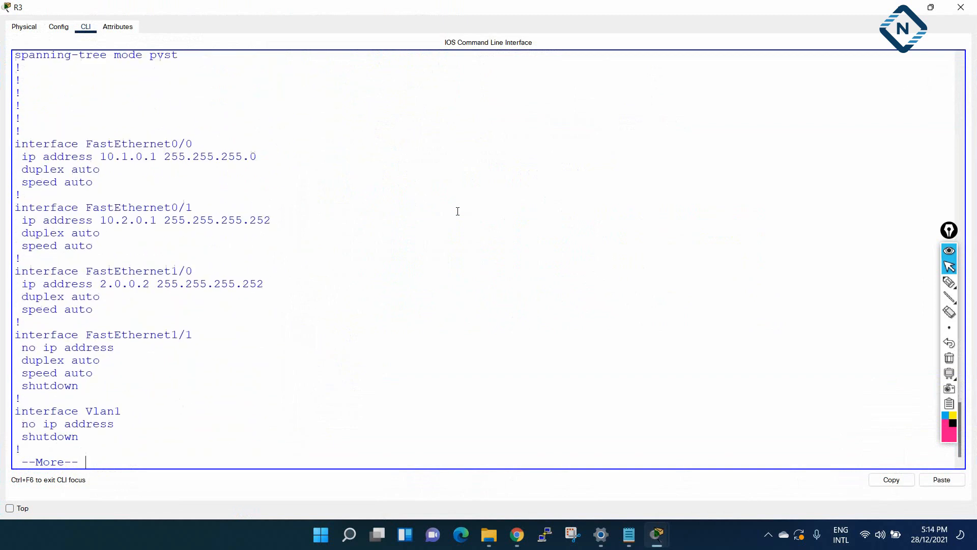
{"action": "key", "text": "Return"}
{"action": "key", "text": "Return"}
{"action": "key", "text": "Return"}
{"action": "key", "text": "Return"}
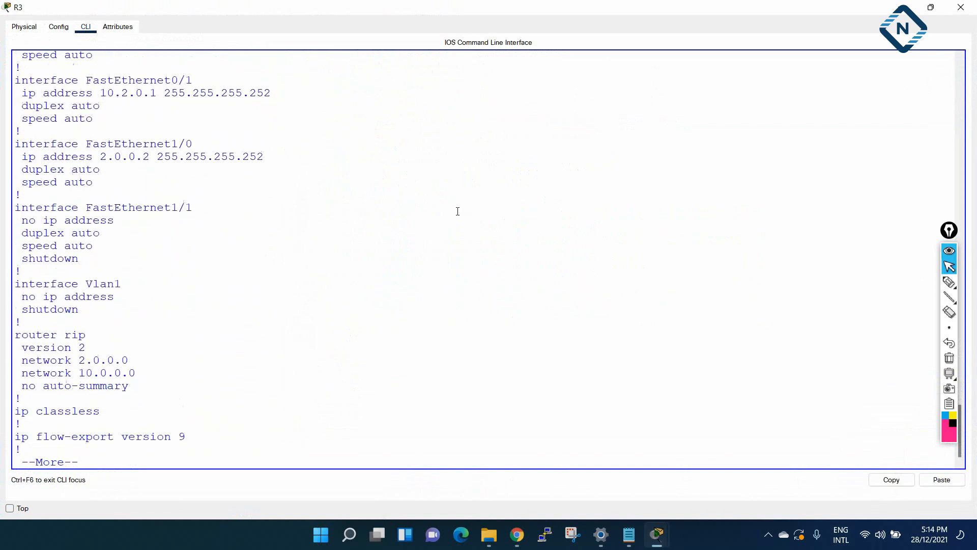
Copy the network 2.0.0.0 and network 10.0.0.0 lines from the router rip section of R3's running configuration.
{"action": "left_click_drag", "start_coordinate": [137, 360], "coordinate": [13, 351]}
{"action": "right_click", "coordinate": [76, 360]}
{"action": "left_click", "coordinate": [90, 362]}
{"action": "scroll", "coordinate": [124, 254], "scroll_direction": "up", "scroll_amount": 1}
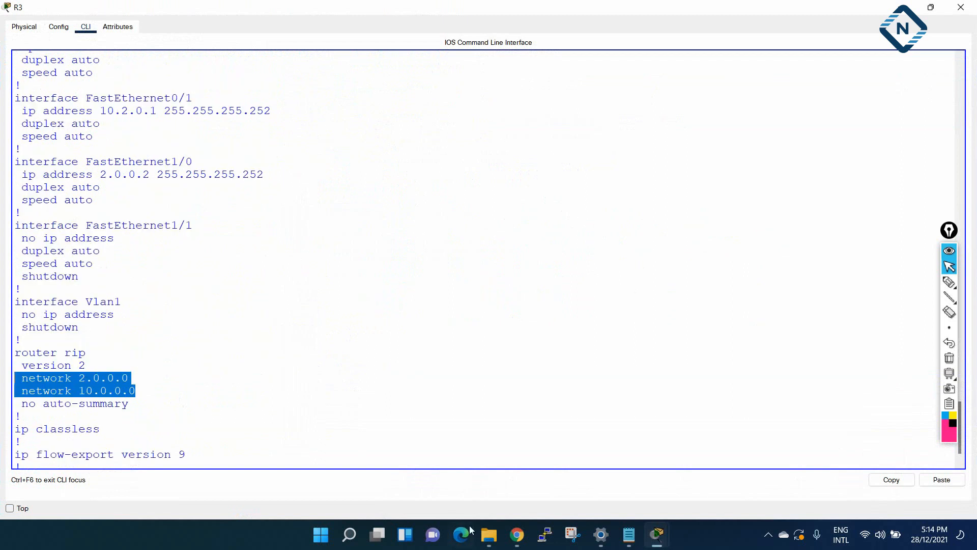
In Notepad, replace network 0.0.0.0 in R3's section with the copied network lines without leading spaces, and put R3's window away.
{"action": "left_click", "coordinate": [629, 534]}
{"action": "scroll", "coordinate": [418, 284], "scroll_direction": "up", "scroll_amount": 8}
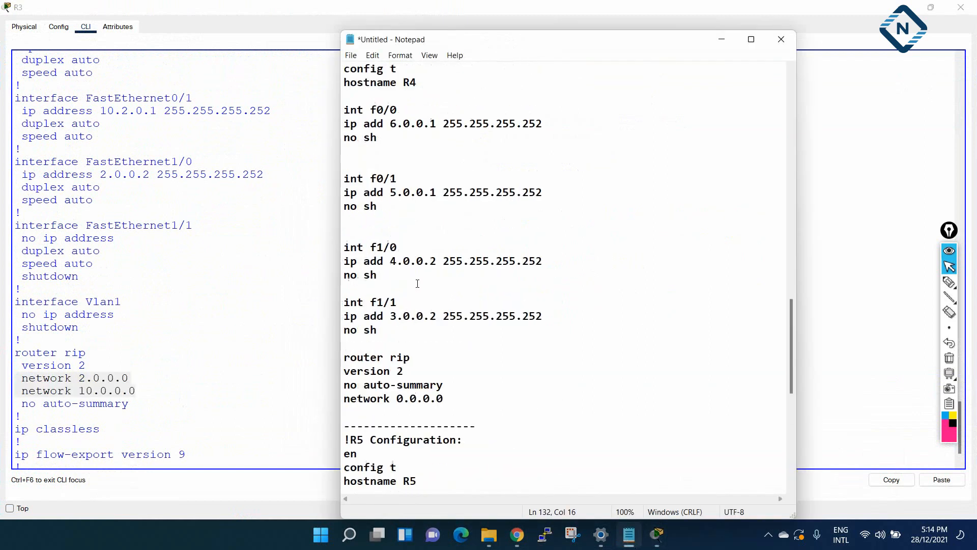
{"action": "scroll", "coordinate": [417, 284], "scroll_direction": "up", "scroll_amount": 12}
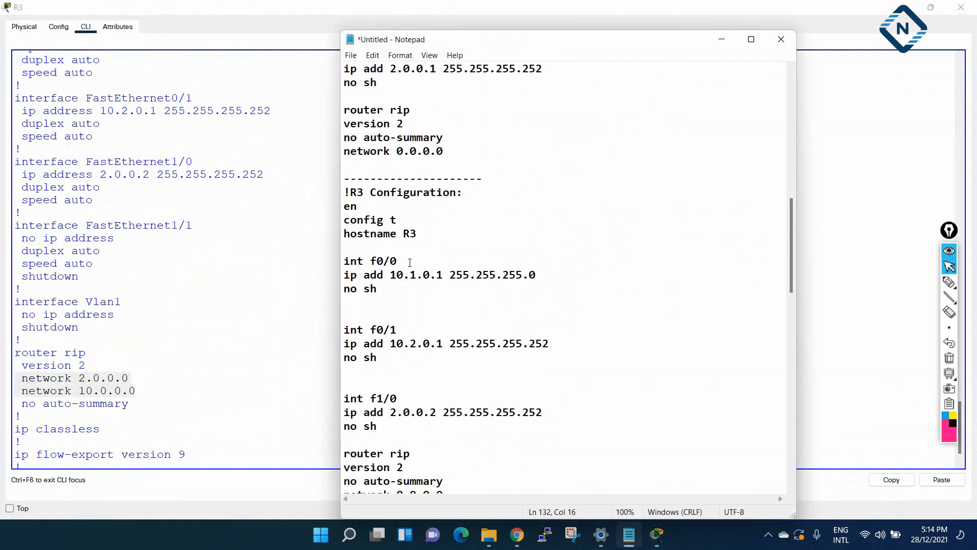
{"action": "scroll", "coordinate": [409, 264], "scroll_direction": "down", "scroll_amount": 2}
{"action": "left_click_drag", "start_coordinate": [464, 421], "coordinate": [310, 419]}
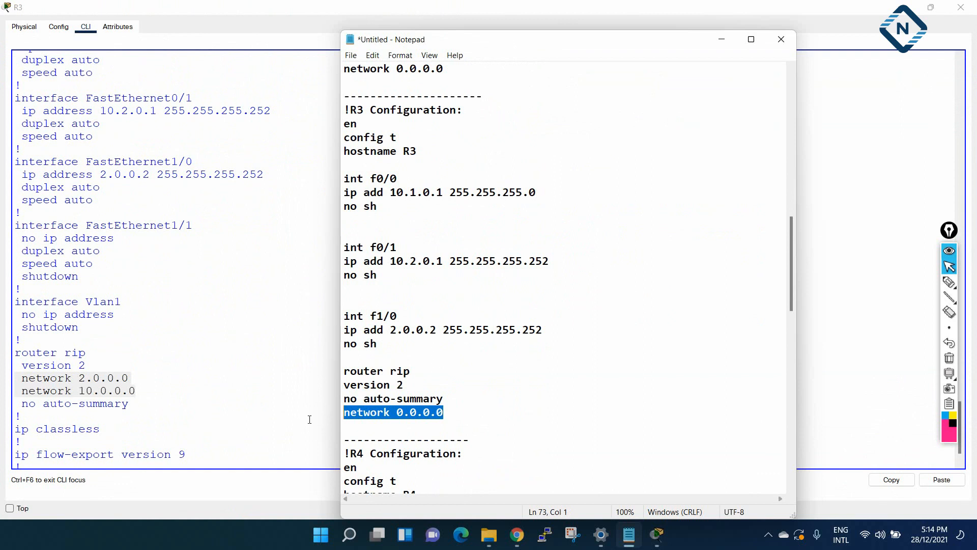
{"action": "key", "text": "ctrl+v"}
{"action": "left_click", "coordinate": [351, 416]}
{"action": "key", "text": "BackSpace"}
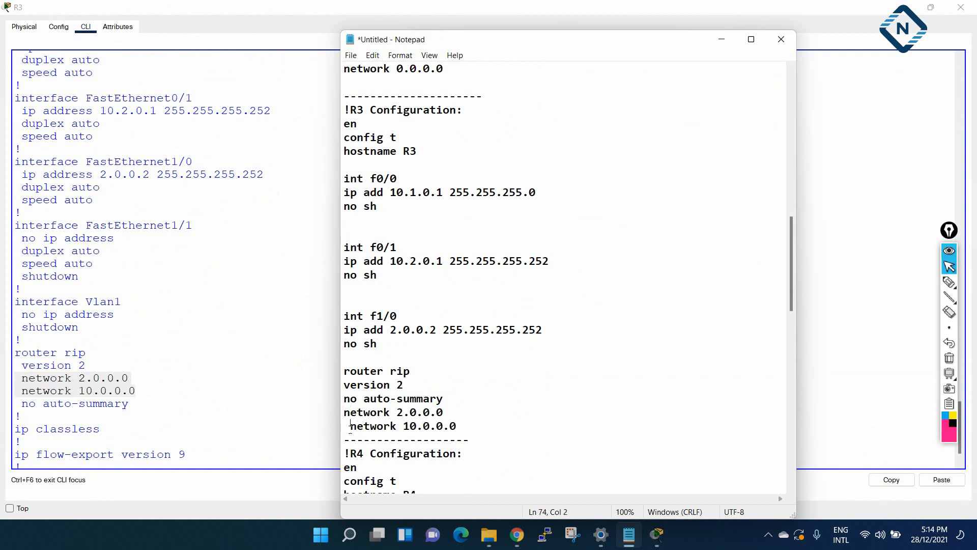
{"action": "key", "text": "BackSpace"}
{"action": "left_click", "coordinate": [207, 338]}
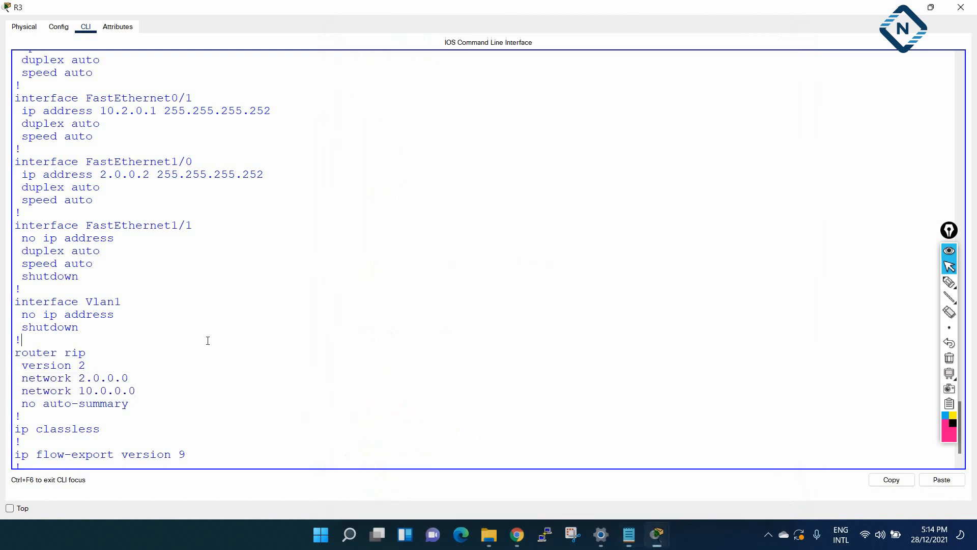
{"action": "scroll", "coordinate": [533, 321], "scroll_direction": "down", "scroll_amount": 1}
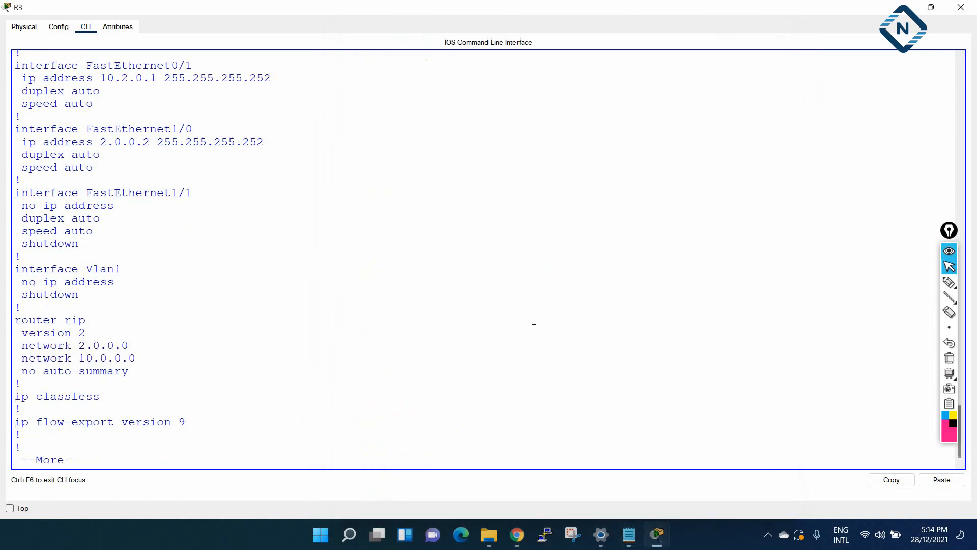
{"action": "left_click", "coordinate": [900, 4]}
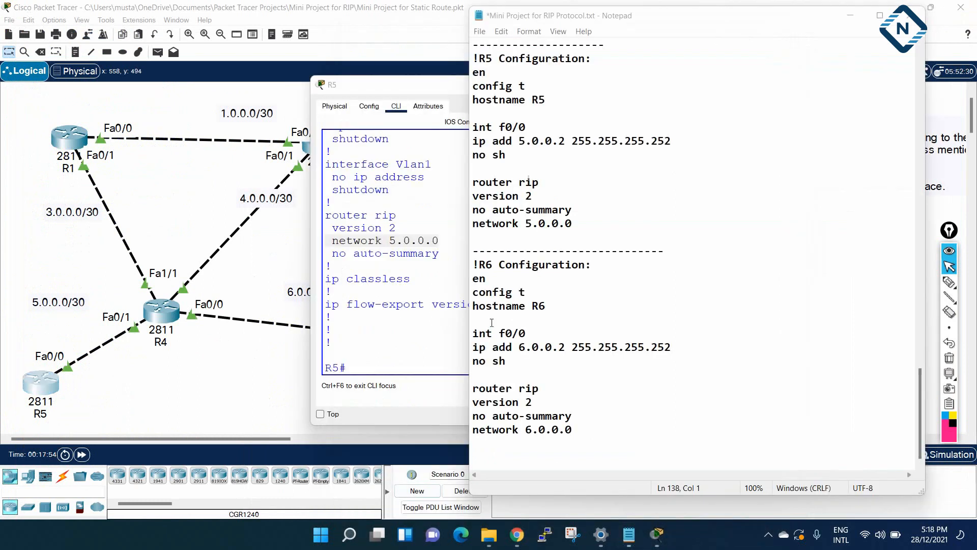
Copy the network 1.0.0.0, 2.0.0.0 and 4.0.0.0 lines from R2's section of the Notepad file.
{"action": "scroll", "coordinate": [501, 322], "scroll_direction": "up", "scroll_amount": 15}
{"action": "scroll", "coordinate": [501, 321], "scroll_direction": "up", "scroll_amount": 10}
{"action": "left_click_drag", "start_coordinate": [577, 346], "coordinate": [468, 319]}
{"action": "key", "text": "ctrl+c"}
Widen R5's command-line window and review the interface and RIP sections of its running configuration.
{"action": "left_click", "coordinate": [454, 314]}
{"action": "scroll", "coordinate": [454, 314], "scroll_direction": "up", "scroll_amount": 2}
{"action": "scroll", "coordinate": [454, 314], "scroll_direction": "down", "scroll_amount": 2}
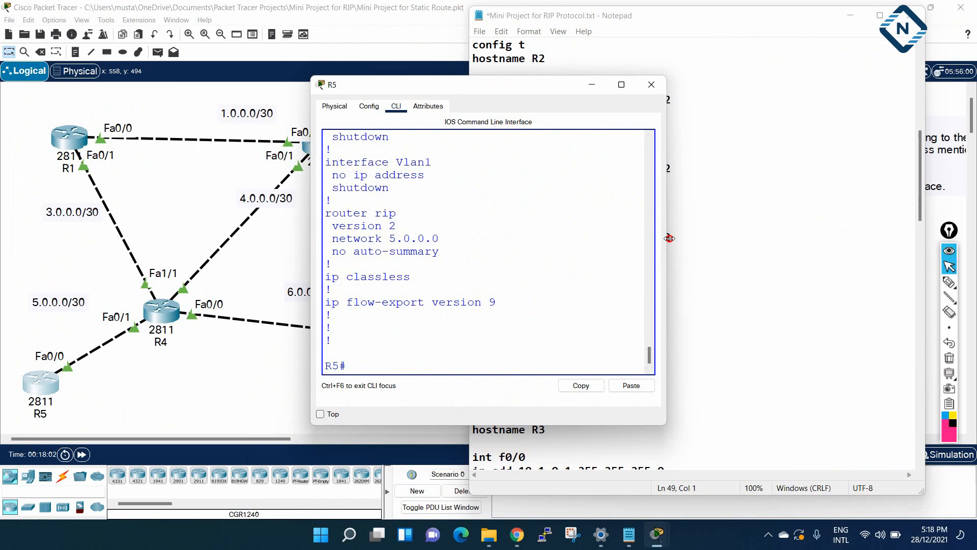
{"action": "left_click_drag", "start_coordinate": [667, 239], "coordinate": [837, 242]}
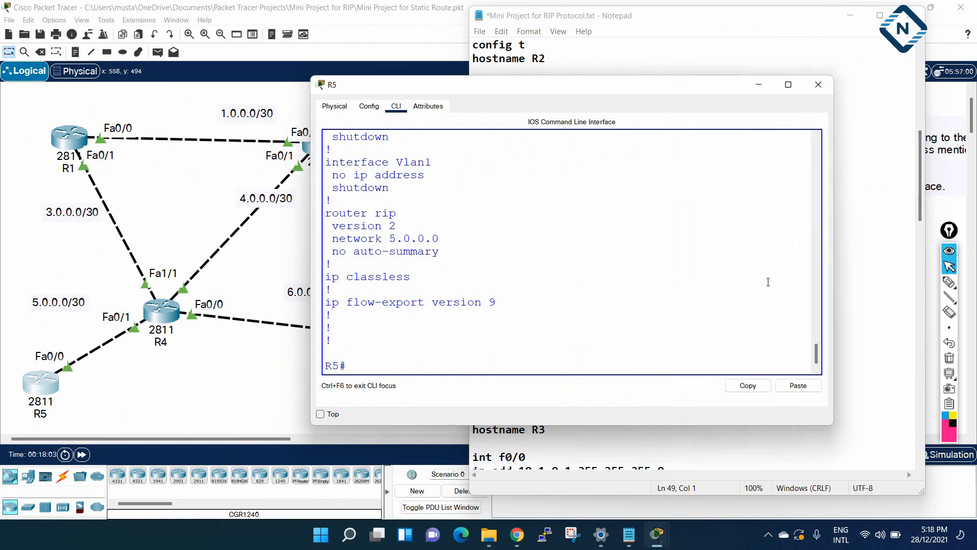
{"action": "scroll", "coordinate": [768, 282], "scroll_direction": "up", "scroll_amount": 5}
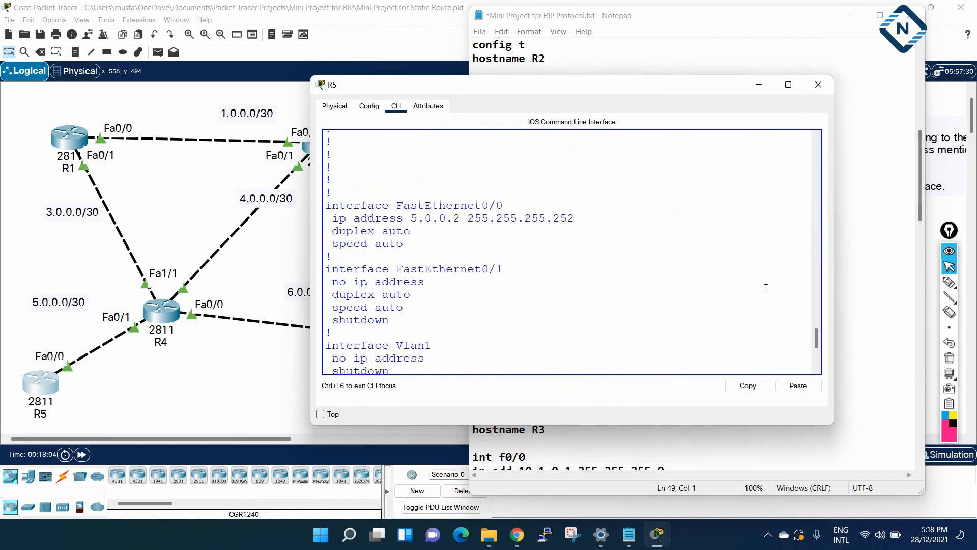
{"action": "scroll", "coordinate": [654, 290], "scroll_direction": "down", "scroll_amount": 7}
{"action": "scroll", "coordinate": [646, 287], "scroll_direction": "up", "scroll_amount": 1}
{"action": "scroll", "coordinate": [641, 287], "scroll_direction": "down", "scroll_amount": 1}
Save R5's running configuration with wr and close its window.
{"action": "left_click", "coordinate": [640, 286]}
{"action": "type", "text": "wr"}
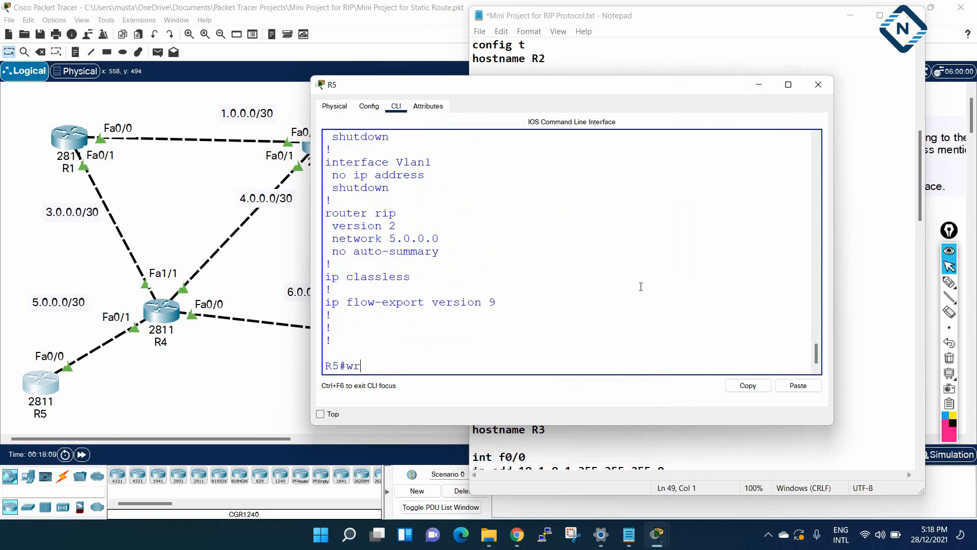
{"action": "key", "text": "Return"}
{"action": "left_click", "coordinate": [819, 84]}
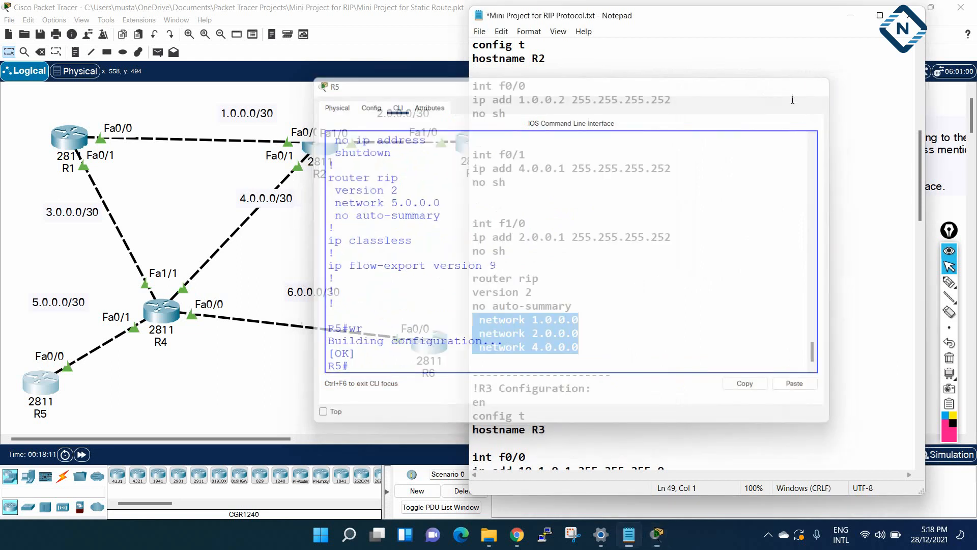
Save the Mini Project for RIP Protocol text file and move its Notepad window down to uncover the topology.
{"action": "left_click", "coordinate": [478, 32]}
{"action": "left_click", "coordinate": [495, 85]}
{"action": "scroll", "coordinate": [577, 43], "scroll_direction": "up", "scroll_amount": 9}
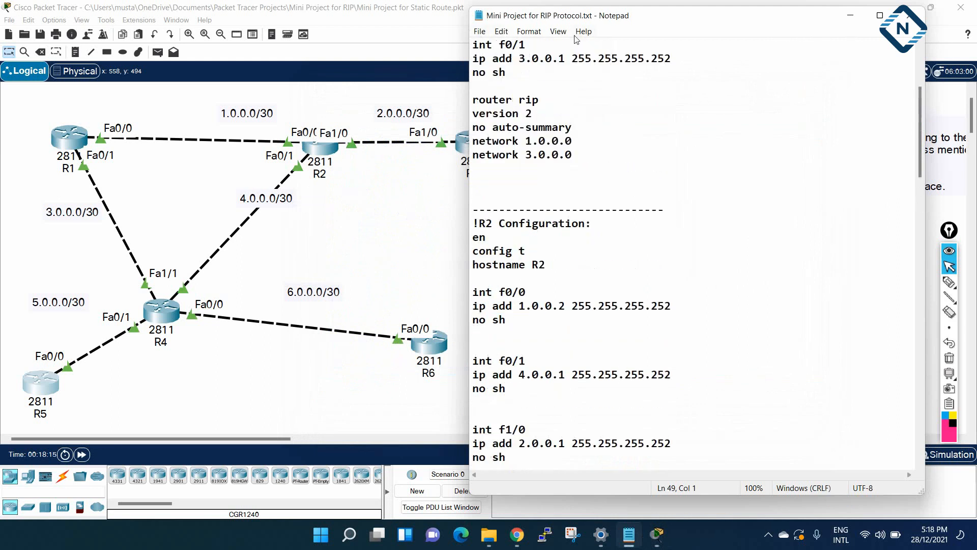
{"action": "left_click_drag", "start_coordinate": [629, 21], "coordinate": [654, 386]}
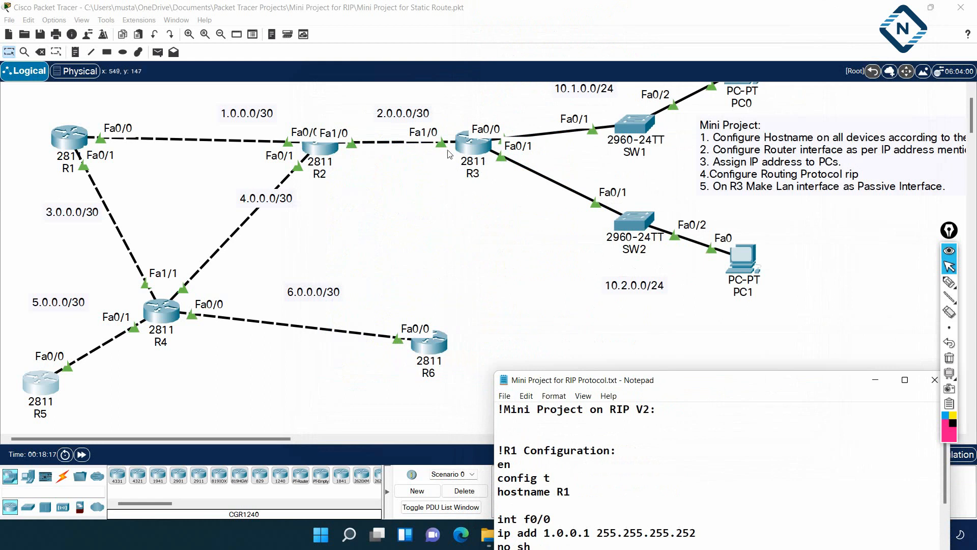
Move switch SW1 slightly up and switch SW2 slightly down in the topology to clear R3's port labels.
{"action": "left_click", "coordinate": [634, 133]}
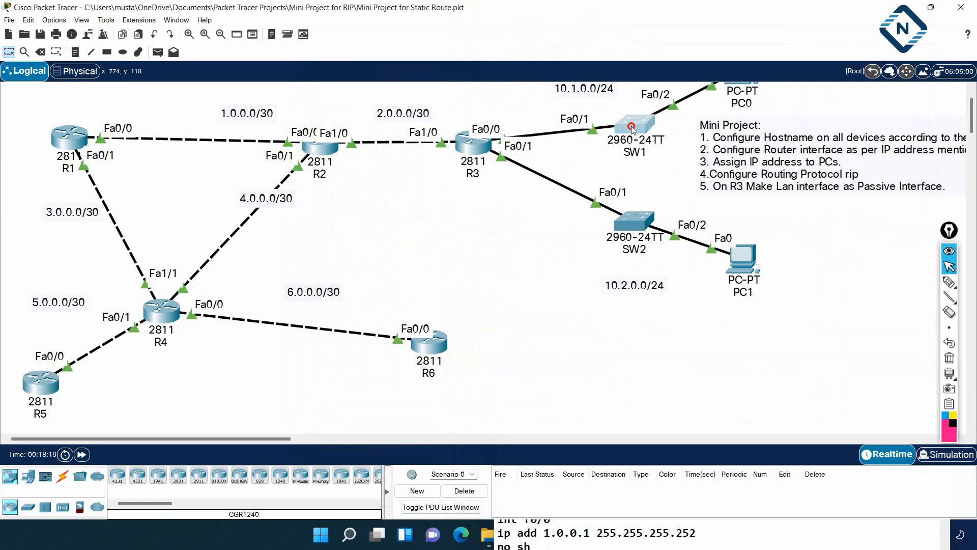
{"action": "left_click_drag", "start_coordinate": [633, 133], "coordinate": [635, 106]}
{"action": "left_click_drag", "start_coordinate": [641, 218], "coordinate": [636, 233]}
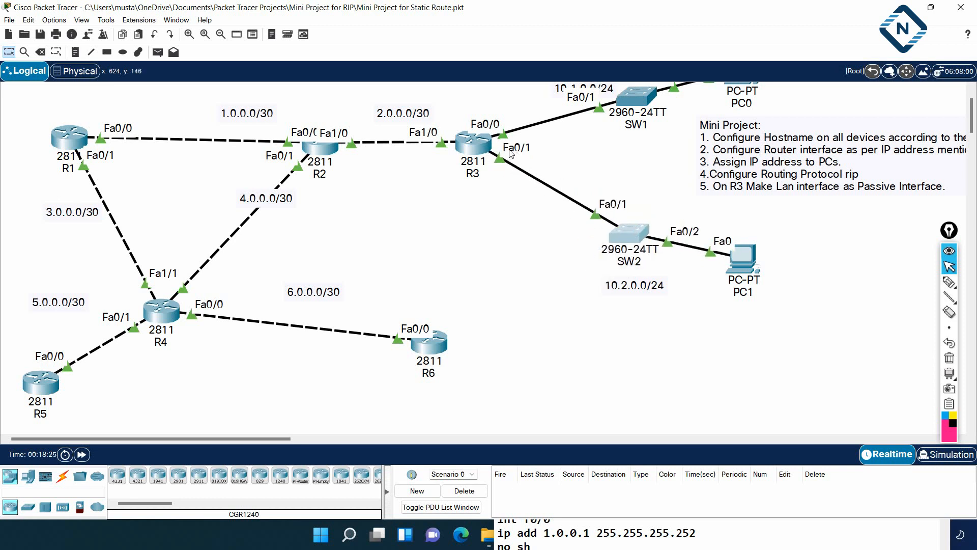
Check PC1's IP configuration from its desktop and close the configuration form.
{"action": "left_click", "coordinate": [746, 260]}
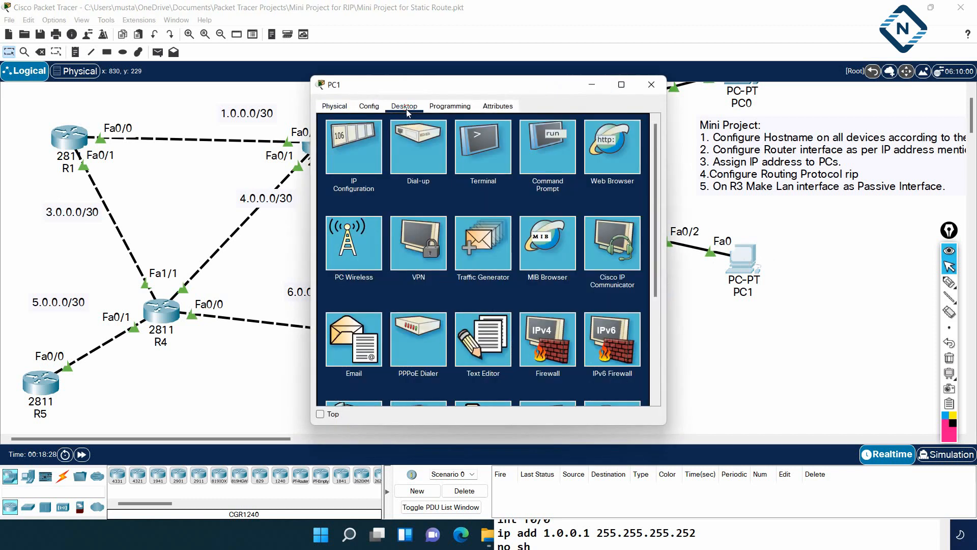
{"action": "left_click", "coordinate": [368, 150]}
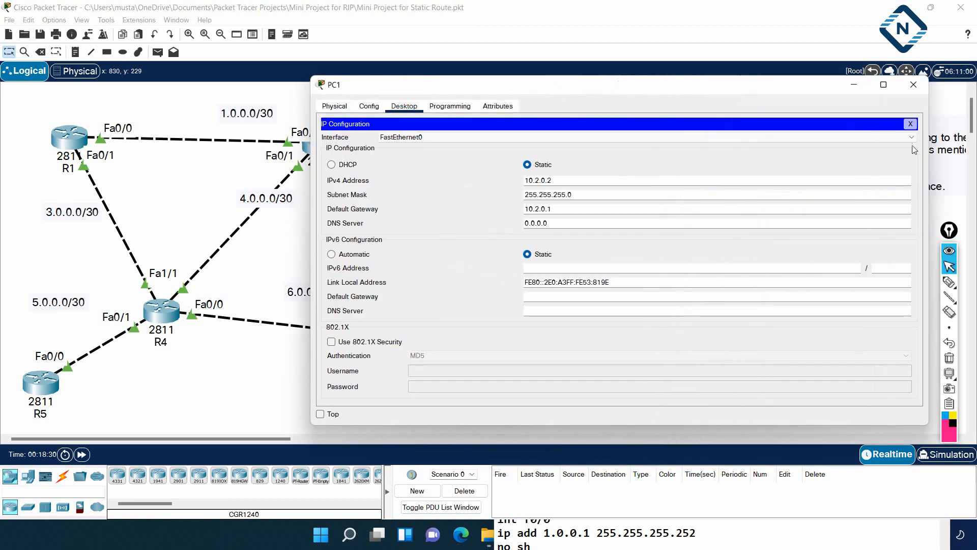
{"action": "left_click", "coordinate": [910, 124]}
Ping R1's address 1.0.0.1 from PC1's command prompt.
{"action": "left_click", "coordinate": [739, 154]}
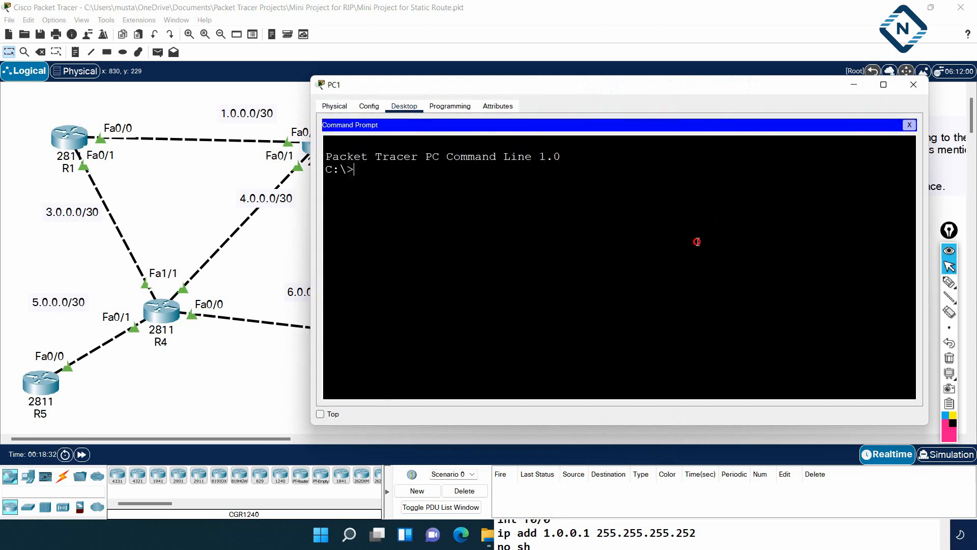
{"action": "type", "text": "ping"}
{"action": "type", "text": "1.0.0.1"}
{"action": "key", "text": "Return"}
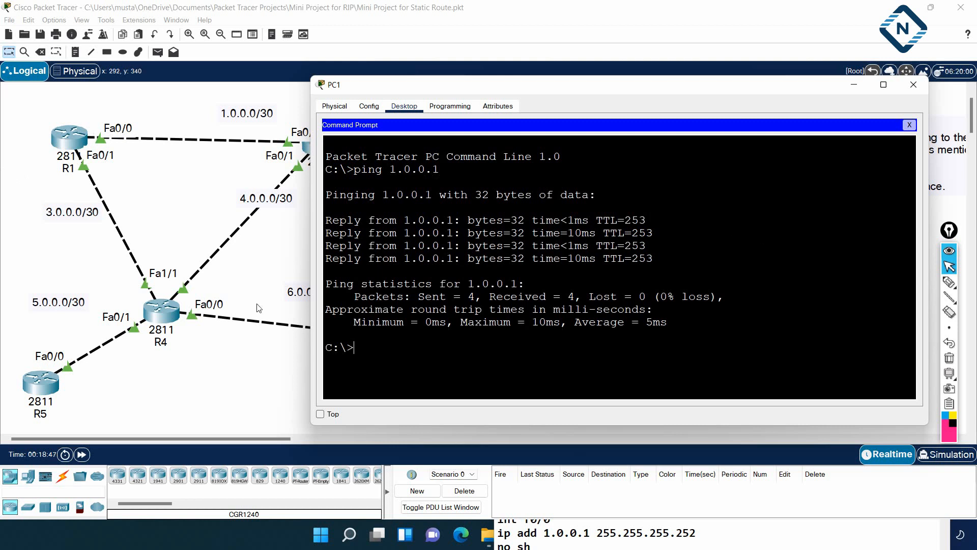
Create loopback interface 0 on R5 with IP address 8.8.8.8 and mask 255.0.0.0, working in a widened window.
{"action": "left_click", "coordinate": [40, 387]}
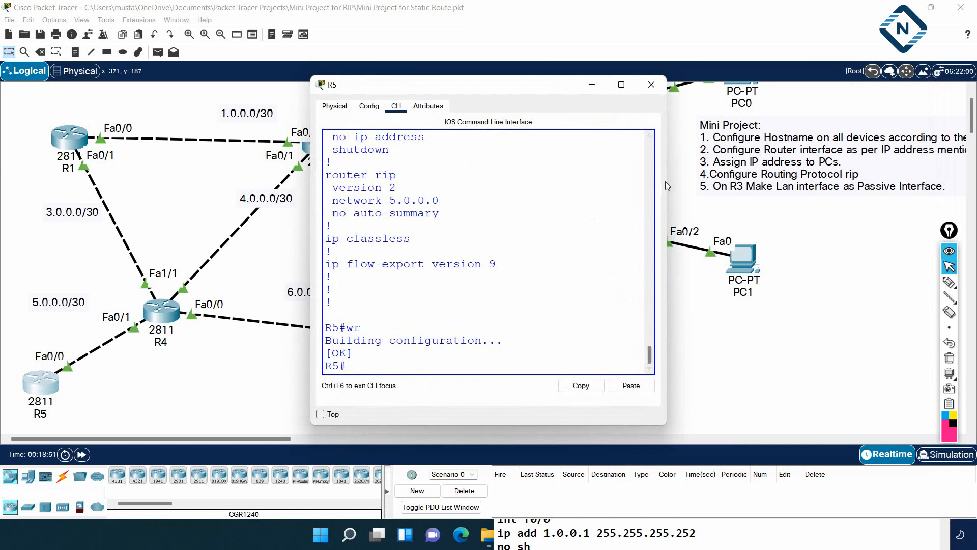
{"action": "left_click_drag", "start_coordinate": [665, 182], "coordinate": [902, 192]}
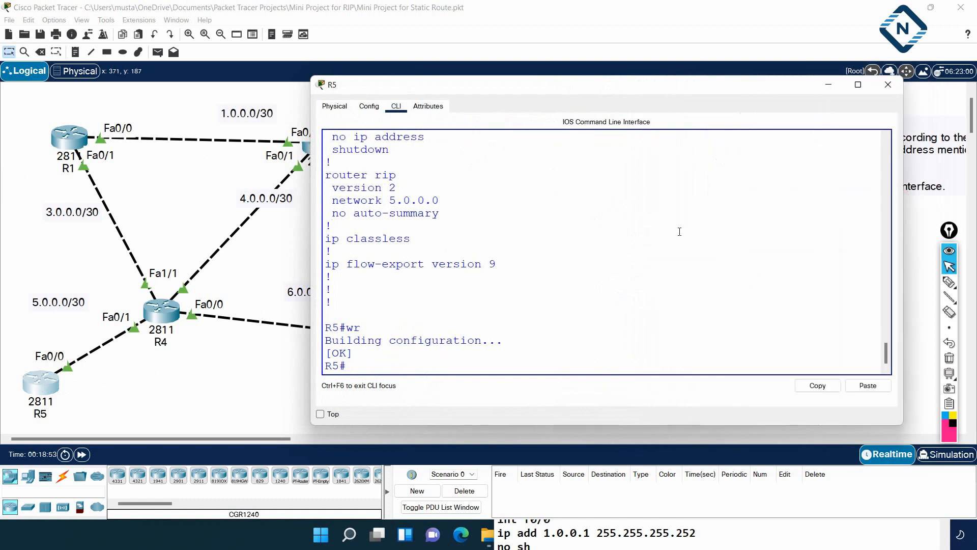
{"action": "type", "text": "config t"}
{"action": "key", "text": "Return"}
{"action": "type", "text": "int lo 0"}
{"action": "key", "text": "Return"}
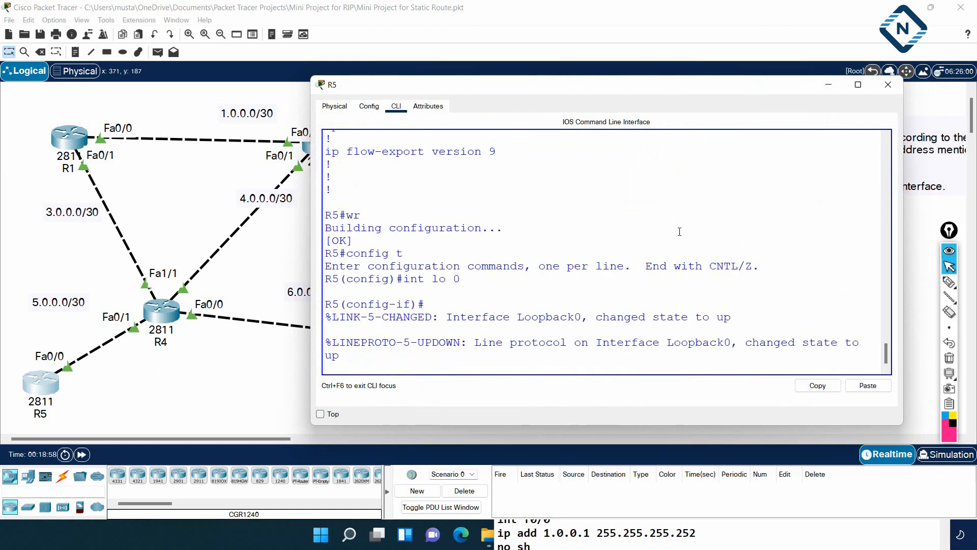
{"action": "key", "text": "Return"}
{"action": "key", "text": "Return"}
{"action": "type", "text": "ip add"}
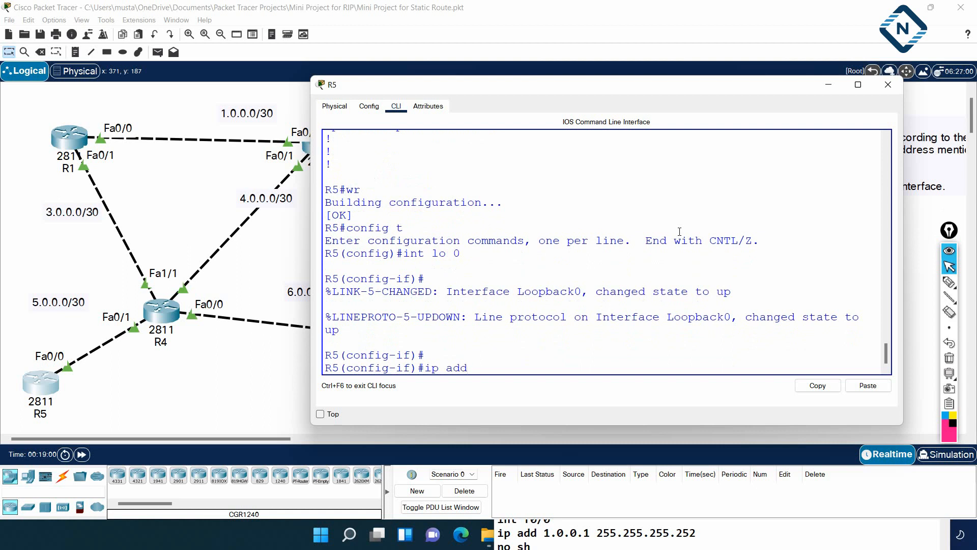
{"action": "type", "text": " 8.8.8.8 255.0.0.0"}
{"action": "key", "text": "Return"}
Add network 8.0.0.0 to R5's RIP process and leave configuration mode.
{"action": "type", "text": "router rip"}
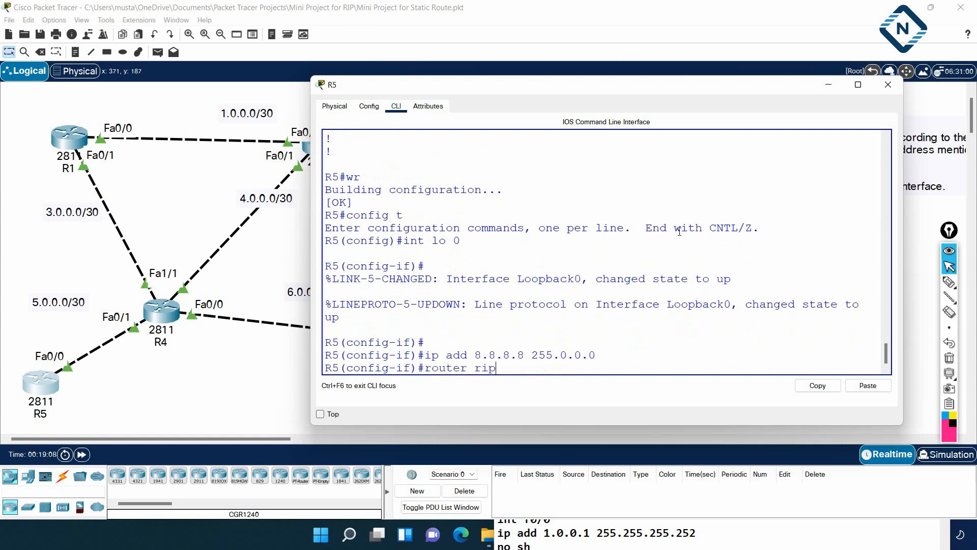
{"action": "key", "text": "Return"}
{"action": "type", "text": "net"}
{"action": "key", "text": "Tab"}
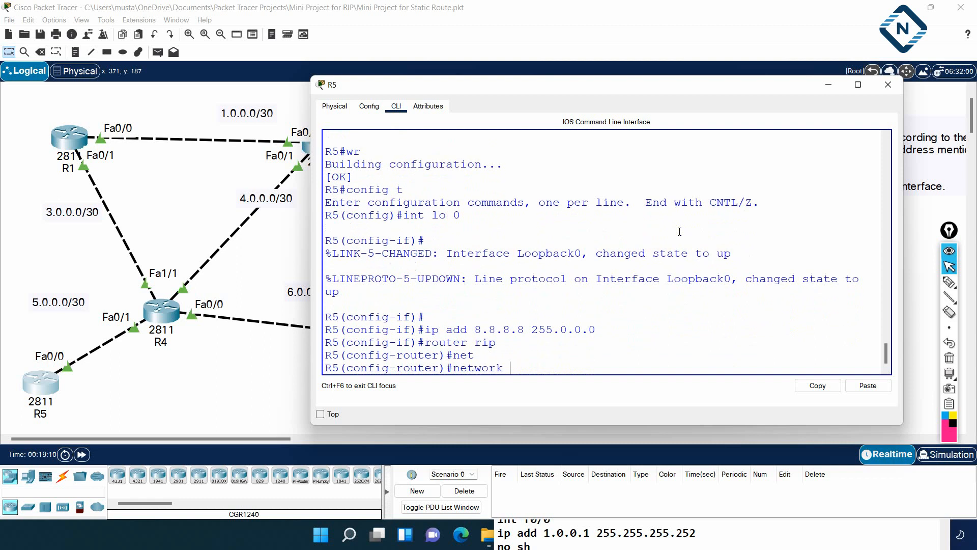
{"action": "type", "text": "8.0.0.0"}
{"action": "key", "text": "Return"}
{"action": "key", "text": "ctrl+z"}
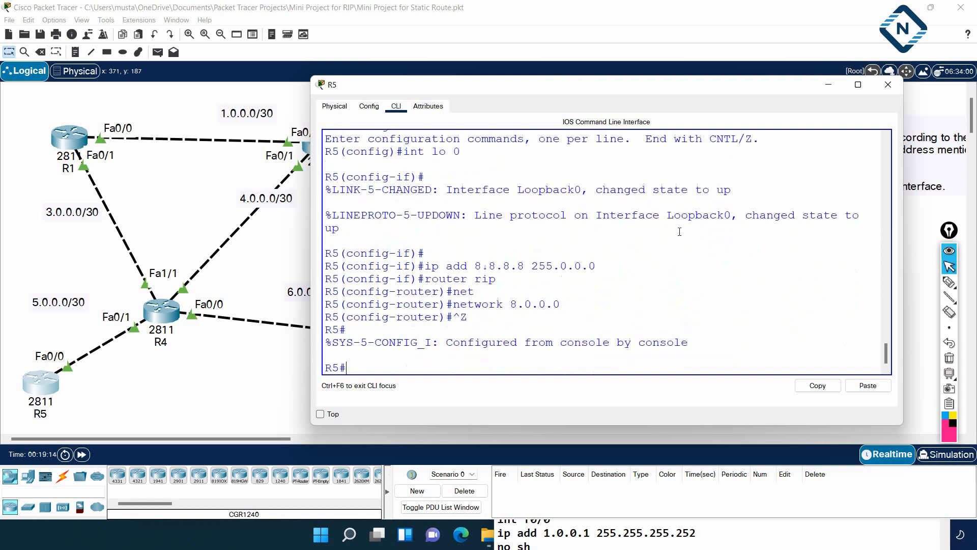
Save R5's configuration including the new loopback with wr and close the router's window.
{"action": "key", "text": "Return"}
{"action": "key", "text": "Return"}
{"action": "type", "text": "wr"}
{"action": "key", "text": "Return"}
{"action": "key", "text": "Return"}
{"action": "key", "text": "Return"}
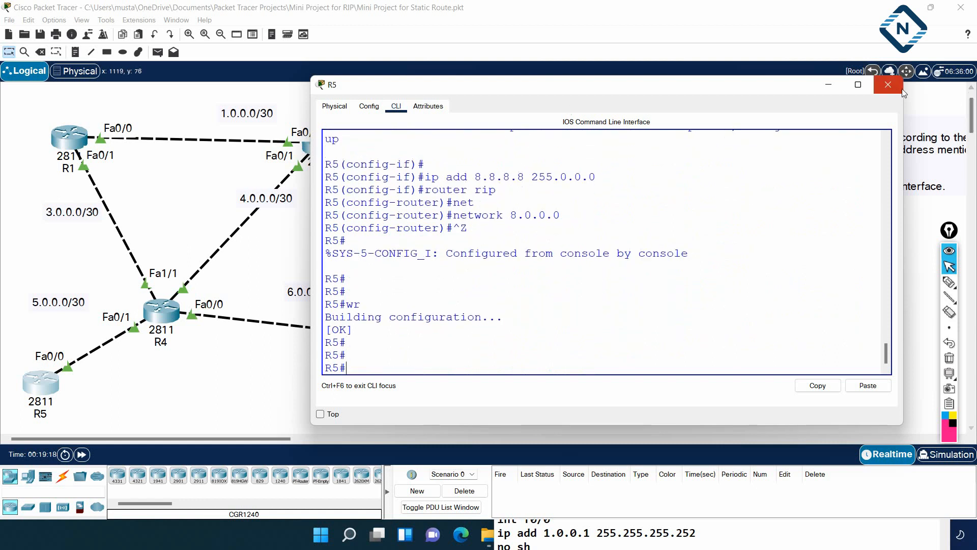
{"action": "left_click", "coordinate": [888, 84]}
Fast-forward the simulation time three times and open R2's command line.
{"action": "left_click", "coordinate": [82, 454]}
{"action": "left_click", "coordinate": [83, 454]}
{"action": "left_click", "coordinate": [82, 454]}
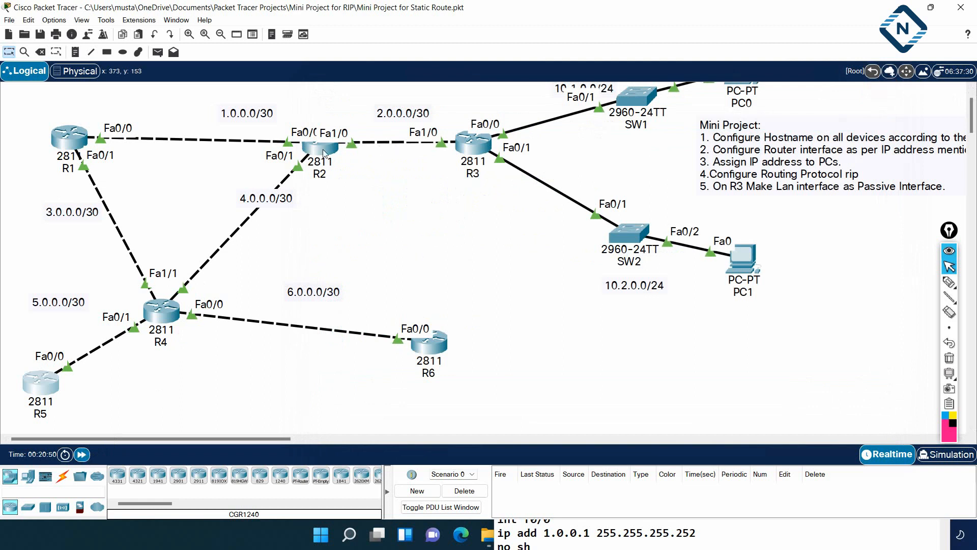
{"action": "left_click", "coordinate": [324, 153]}
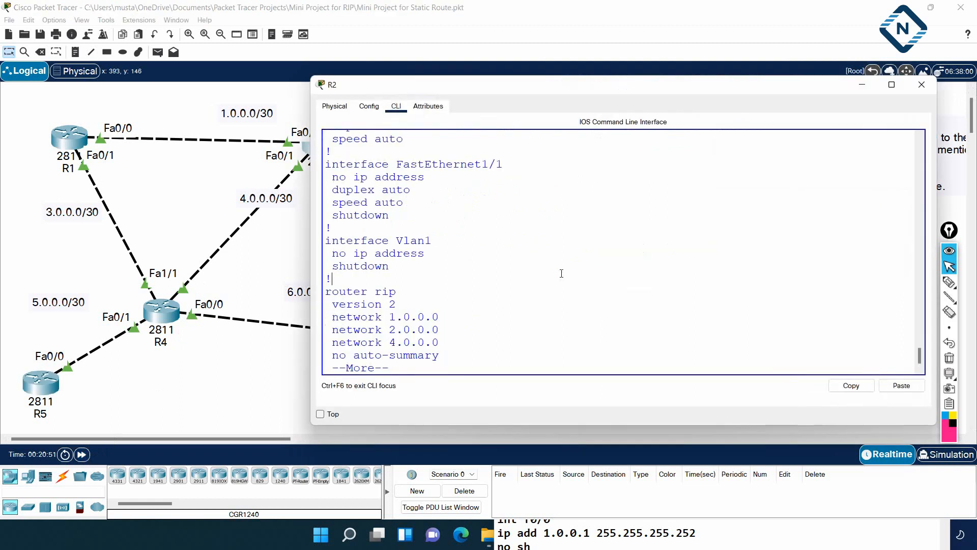
Page past the rest of R2's running configuration and save it with wr.
{"action": "key", "text": "Return"}
{"action": "key", "text": "Return"}
{"action": "key", "text": "Return"}
{"action": "key", "text": "Return"}
{"action": "type", "text": "wr"}
{"action": "key", "text": "Return"}
{"action": "key", "text": "Return"}
Show R2's routing table with sh ip rou, highlight the 8.0.0.0/8 route and close the router's window.
{"action": "type", "text": "sh ip rou"}
{"action": "key", "text": "Return"}
{"action": "key", "text": "Return"}
{"action": "key", "text": "Return"}
{"action": "key", "text": "Return"}
{"action": "key", "text": "Return"}
{"action": "key", "text": "Return"}
{"action": "key", "text": "Return"}
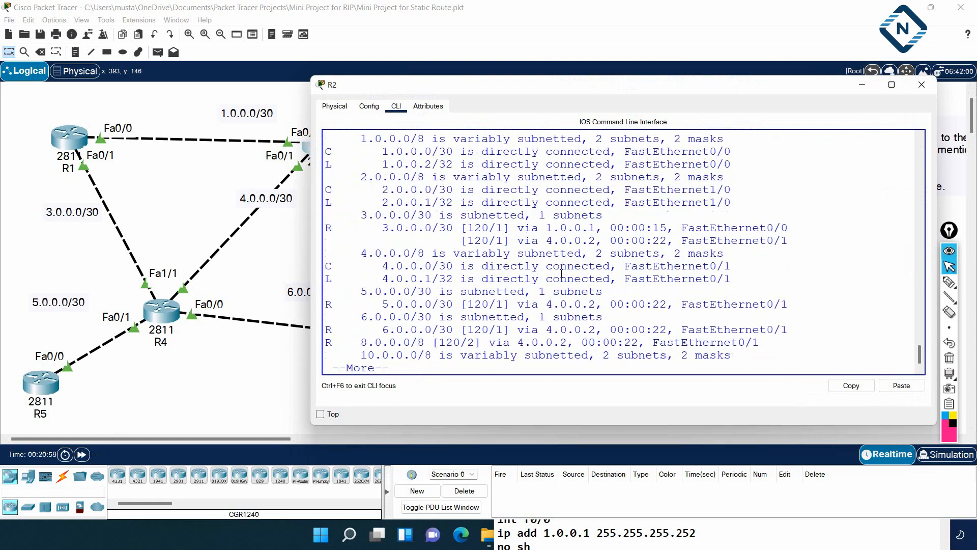
{"action": "left_click_drag", "start_coordinate": [354, 345], "coordinate": [435, 345]}
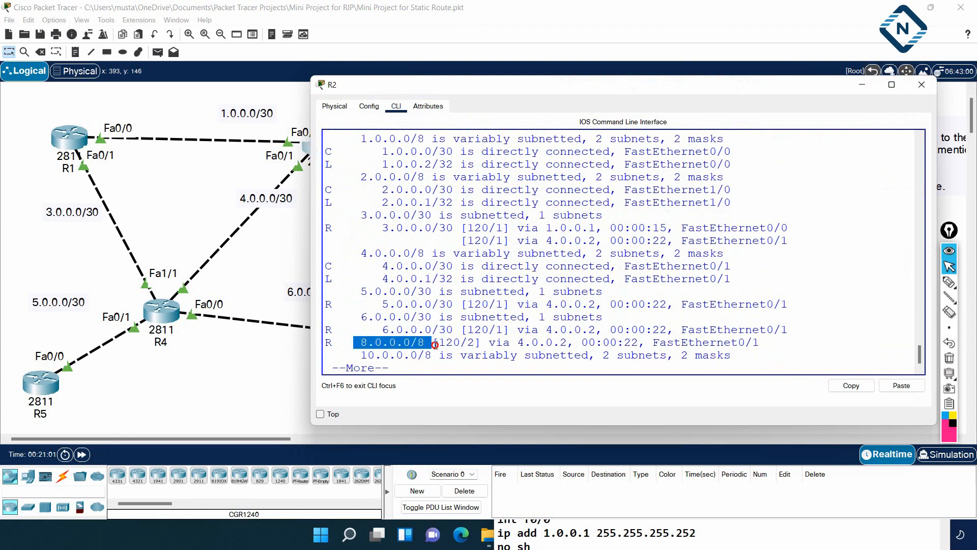
{"action": "left_click", "coordinate": [922, 84]}
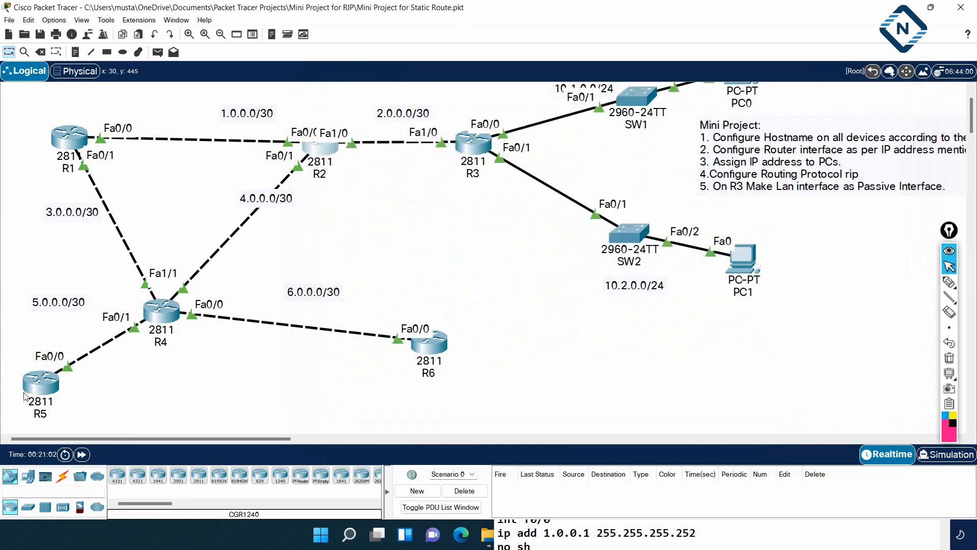
Ping 8.8.8.8 from PC1's command prompt and close the PC's window.
{"action": "left_click", "coordinate": [742, 260]}
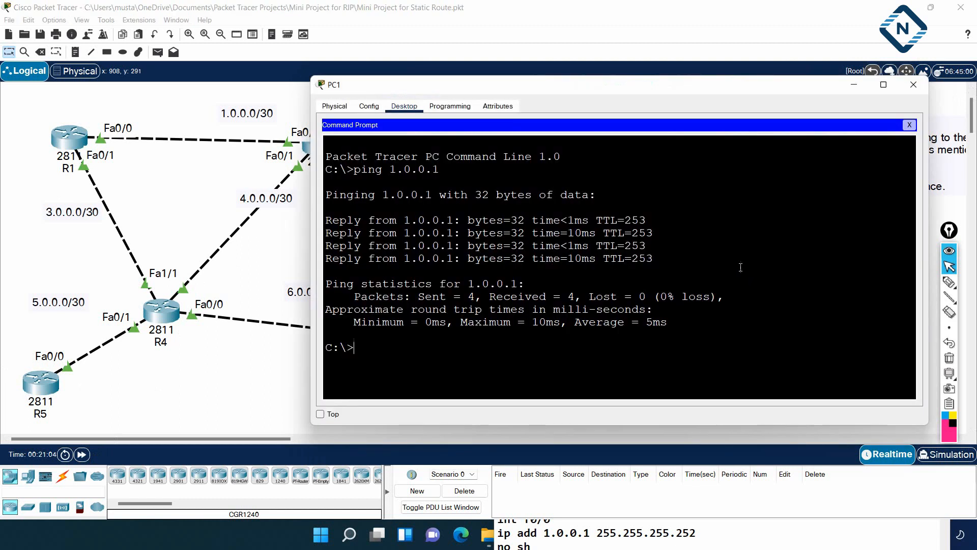
{"action": "key", "text": "Up"}
{"action": "key", "text": "BackSpace"}
{"action": "key", "text": "BackSpace"}
{"action": "key", "text": "BackSpace"}
{"action": "key", "text": "BackSpace"}
{"action": "key", "text": "BackSpace"}
{"action": "type", "text": "8.8.8.8"}
{"action": "key", "text": "Return"}
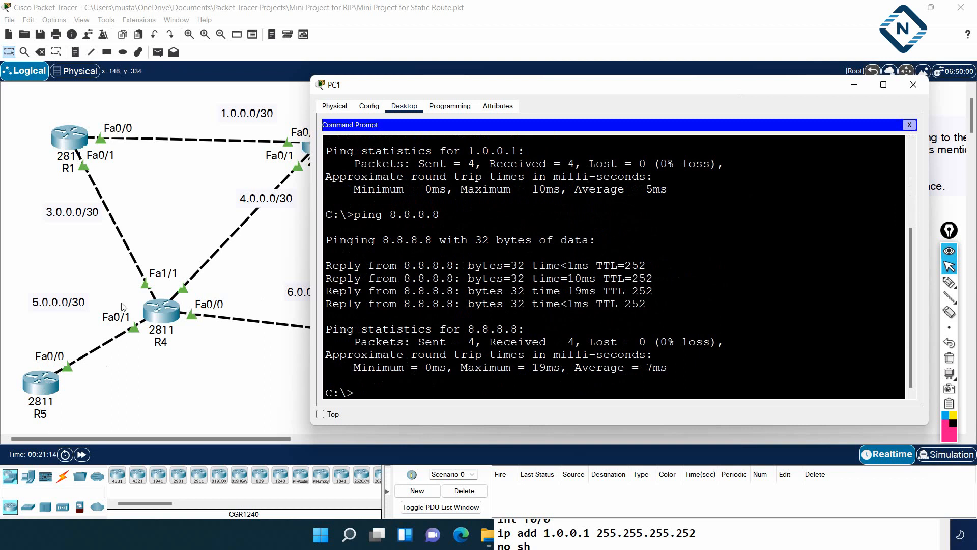
{"action": "left_click", "coordinate": [913, 84]}
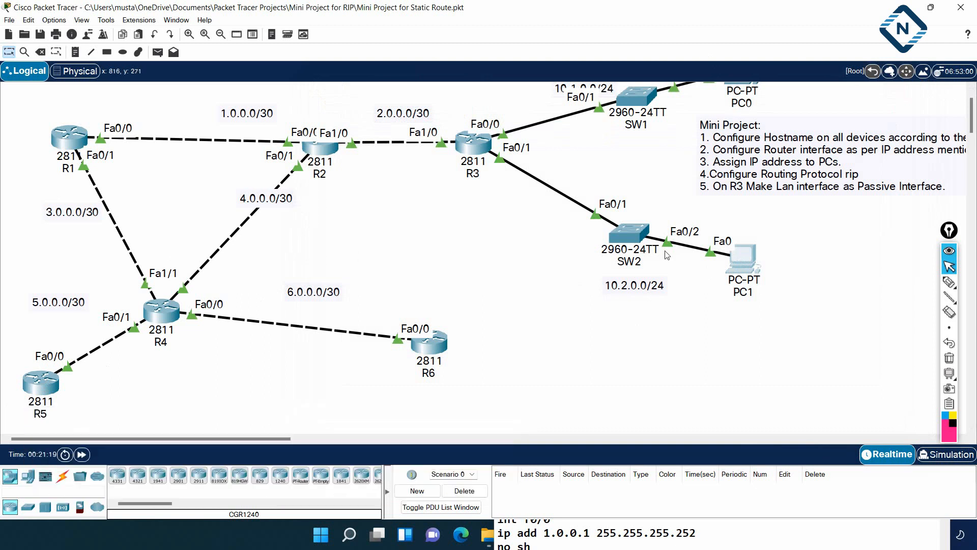
Switch to the Notepad project notes and add a new router rip line below network 10.0.0.0 in R3's section.
{"action": "left_click", "coordinate": [677, 537]}
{"action": "left_click_drag", "start_coordinate": [638, 381], "coordinate": [673, 186]}
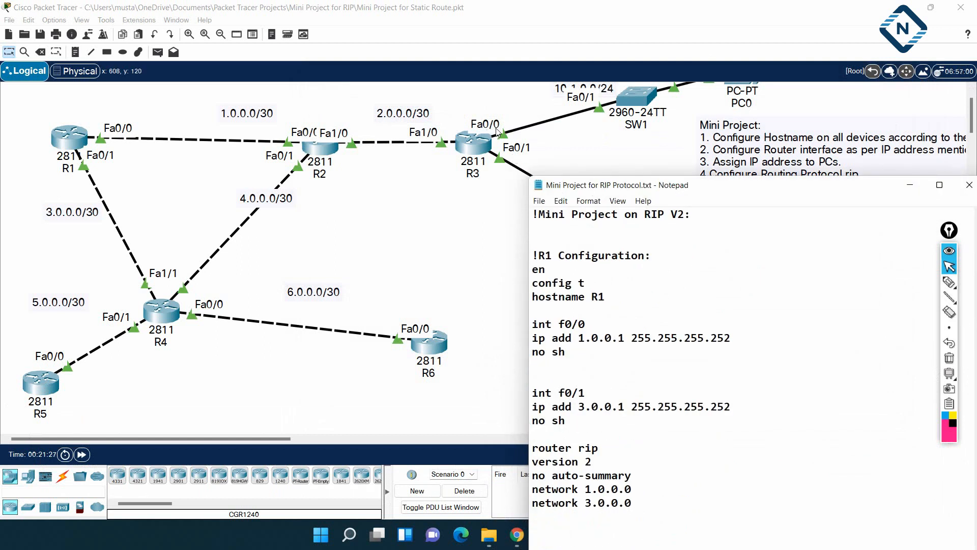
{"action": "left_click_drag", "start_coordinate": [561, 185], "coordinate": [615, 224]}
{"action": "left_click_drag", "start_coordinate": [707, 232], "coordinate": [540, 84]}
{"action": "scroll", "coordinate": [644, 261], "scroll_direction": "down", "scroll_amount": 5}
{"action": "scroll", "coordinate": [644, 260], "scroll_direction": "down", "scroll_amount": 13}
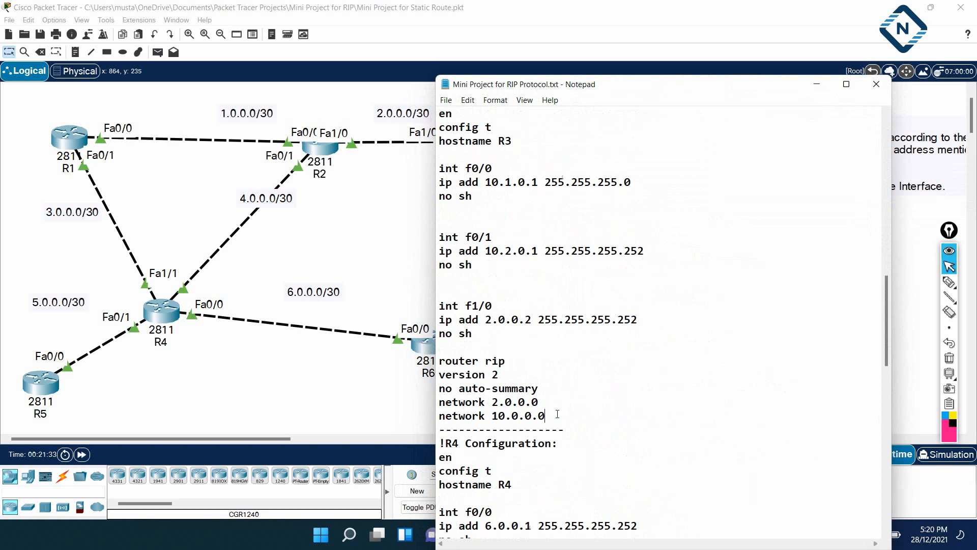
{"action": "key", "text": "Return"}
{"action": "key", "text": "Return"}
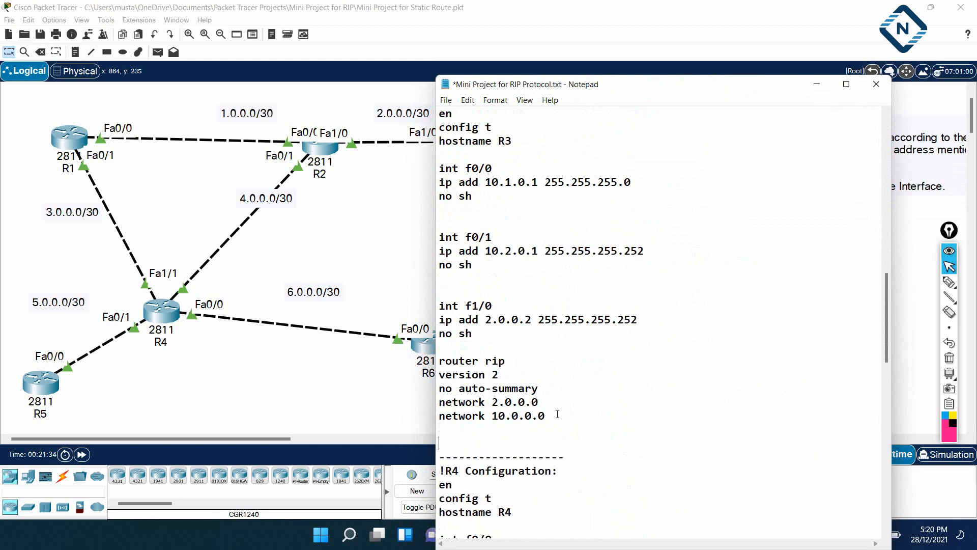
{"action": "type", "text": "router rip"}
{"action": "key", "text": "Return"}
{"action": "key", "text": "Return"}
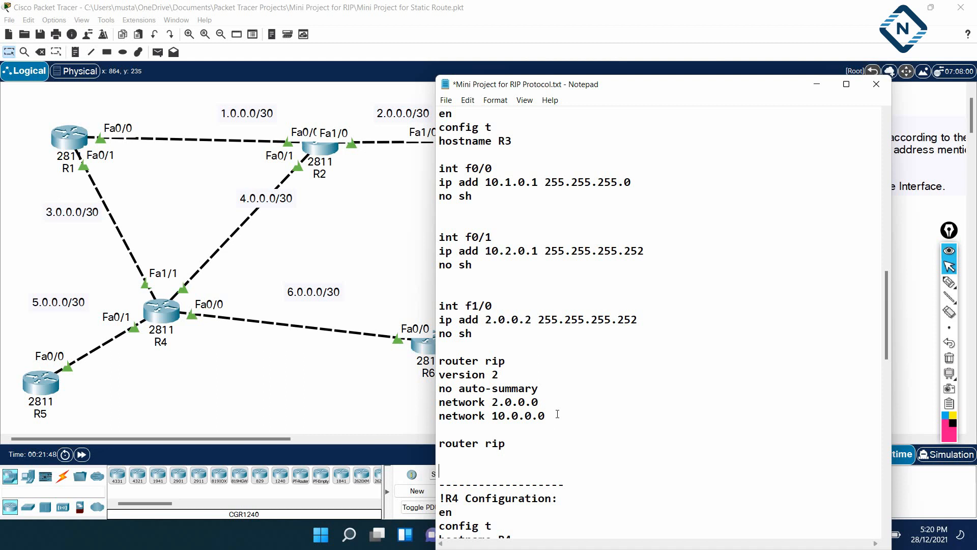
Move the notes aside, open R3's command line and page past its running configuration to the R3# prompt.
{"action": "left_click_drag", "start_coordinate": [585, 84], "coordinate": [767, 127]}
{"action": "left_click", "coordinate": [488, 151]}
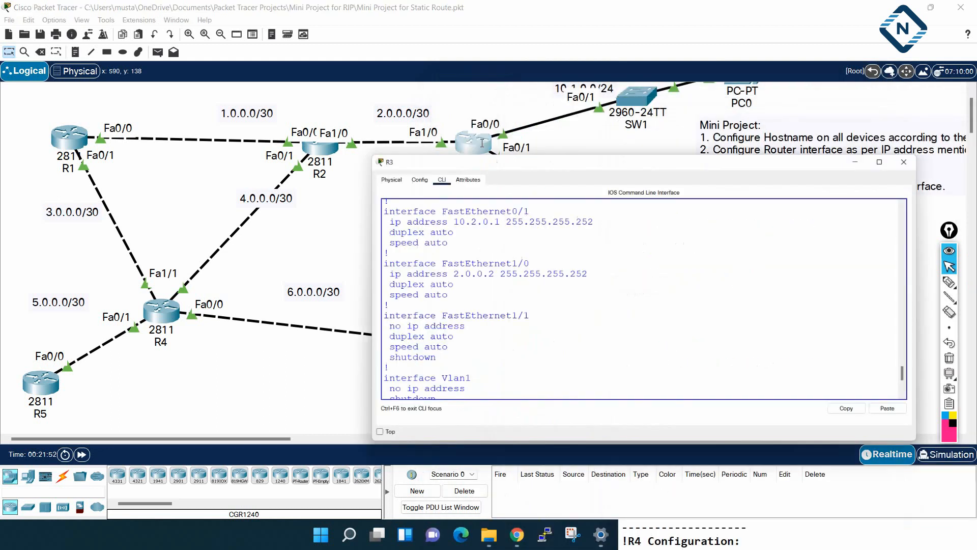
{"action": "key", "text": "Return"}
{"action": "key", "text": "Return"}
{"action": "key", "text": "Return"}
{"action": "key", "text": "Return"}
{"action": "key", "text": "Return"}
{"action": "key", "text": "Return"}
{"action": "key", "text": "Return"}
{"action": "key", "text": "Return"}
{"action": "key", "text": "Return"}
{"action": "key", "text": "Return"}
{"action": "key", "text": "Return"}
{"action": "key", "text": "Return"}
{"action": "key", "text": "Return"}
{"action": "key", "text": "Return"}
{"action": "key", "text": "Return"}
{"action": "key", "text": "Return"}
{"action": "key", "text": "Return"}
{"action": "key", "text": "Return"}
{"action": "key", "text": "Return"}
{"action": "key", "text": "Return"}
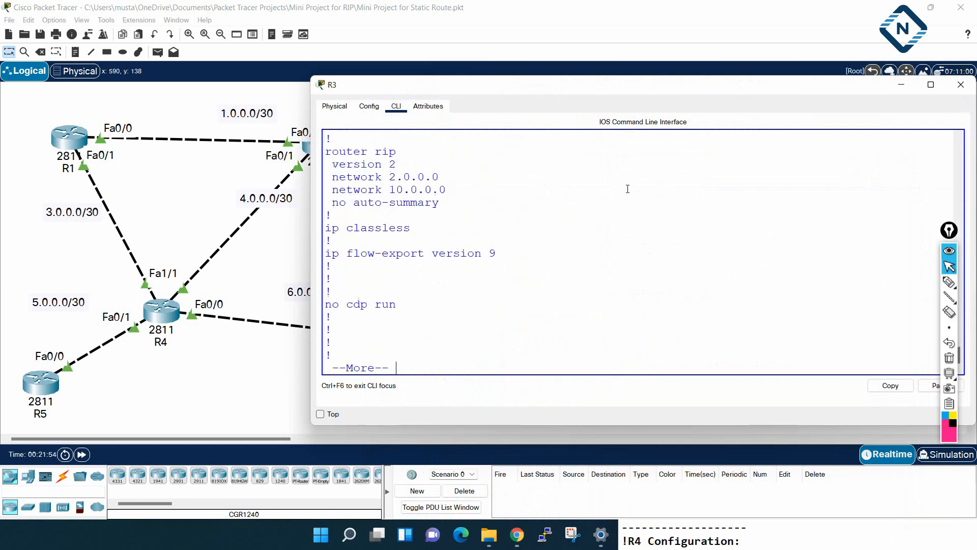
{"action": "type", "text": "router"}
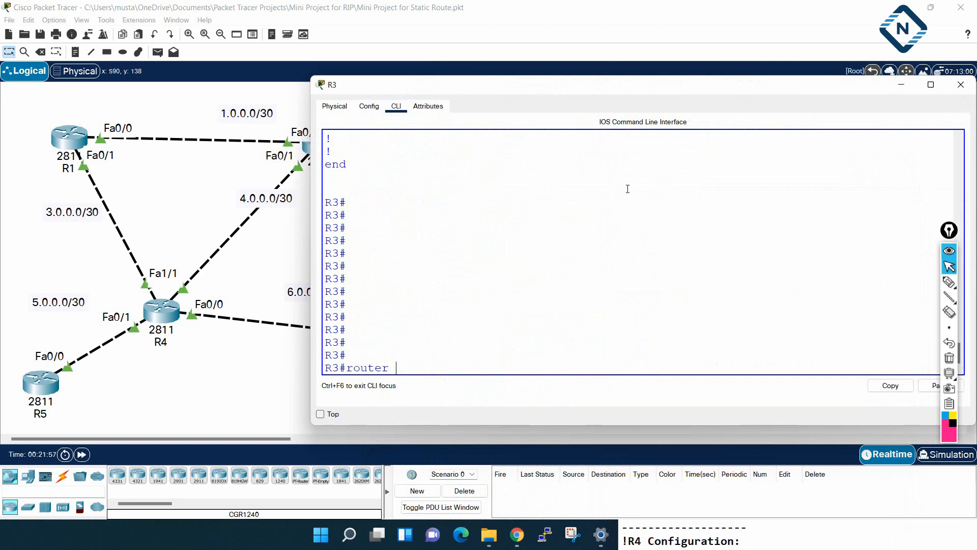
{"action": "key", "text": "BackSpace"}
{"action": "key", "text": "BackSpace"}
{"action": "key", "text": "BackSpace"}
{"action": "key", "text": "BackSpace"}
{"action": "key", "text": "BackSpace"}
{"action": "key", "text": "BackSpace"}
Enter RIP configuration mode on R3 and make interface f0/0 passive.
{"action": "type", "text": "config t"}
{"action": "key", "text": "Return"}
{"action": "type", "text": "rout"}
{"action": "key", "text": "Tab"}
{"action": "type", "text": "rip"}
{"action": "key", "text": "Return"}
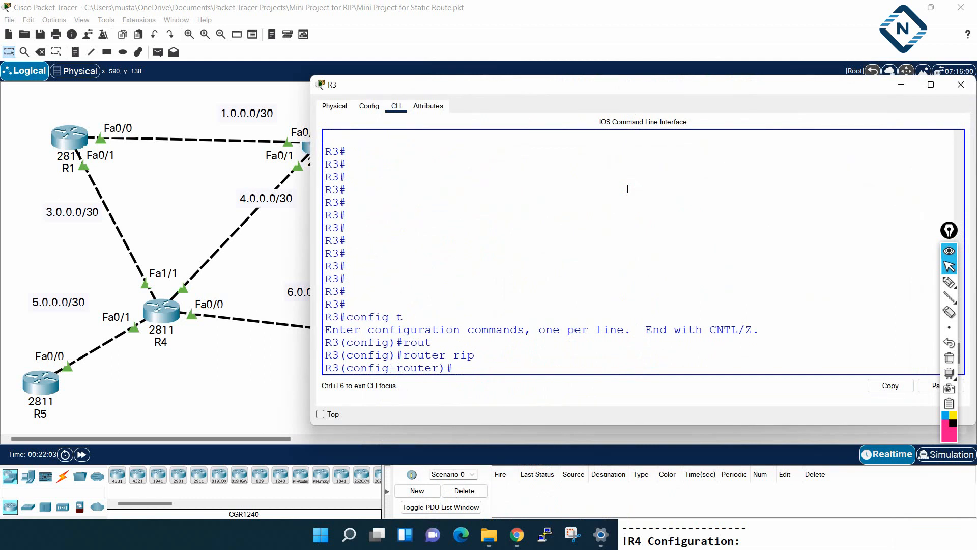
{"action": "type", "text": "p"}
{"action": "key", "text": "Tab"}
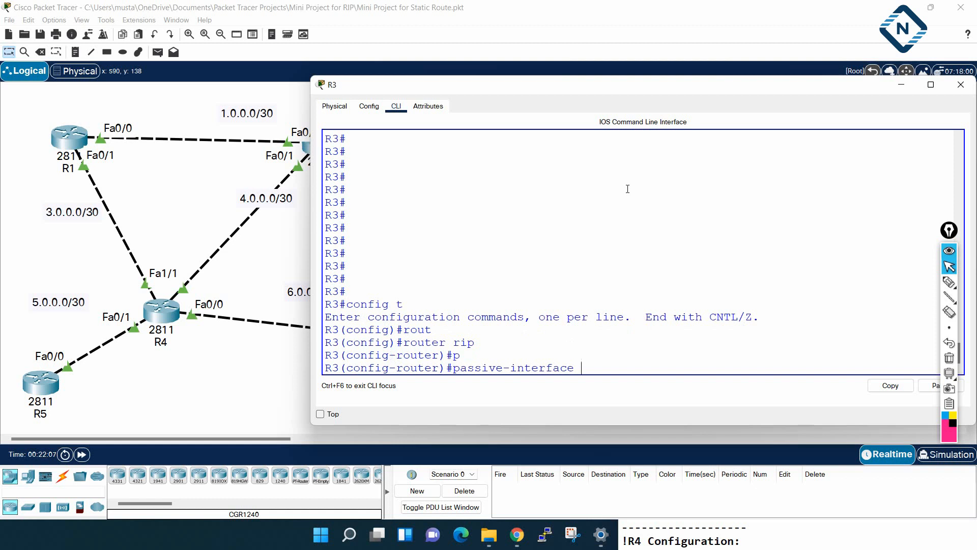
{"action": "mouse_move", "coordinate": [602, 86]}
{"action": "left_mouse_down"}
{"action": "mouse_move", "coordinate": [685, 331]}
{"action": "mouse_move", "coordinate": [617, 90]}
{"action": "left_mouse_up"}
{"action": "type", "text": "f0/"}
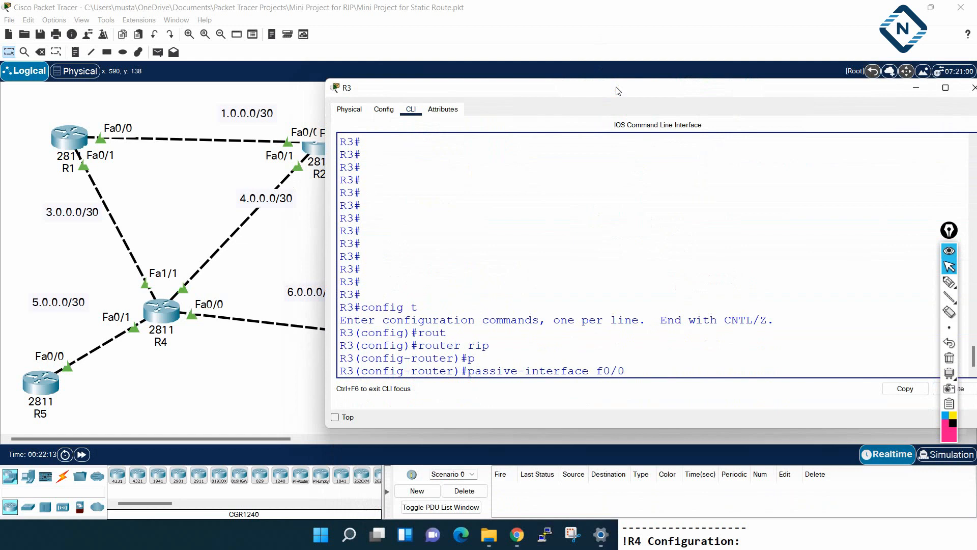
{"action": "type", "text": "0"}
{"action": "key", "text": "Return"}
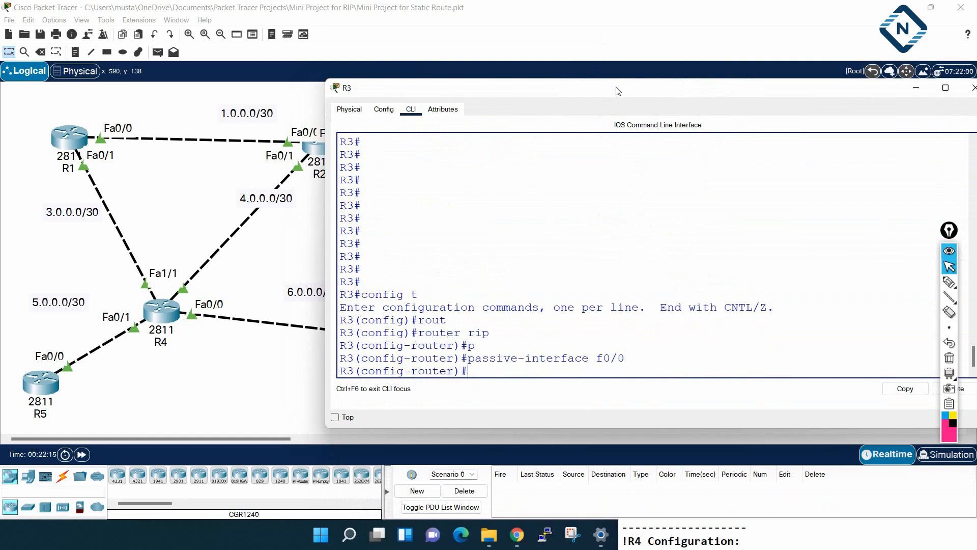
Make R3's interface f0/1 passive for RIP as well.
{"action": "key", "text": "Up"}
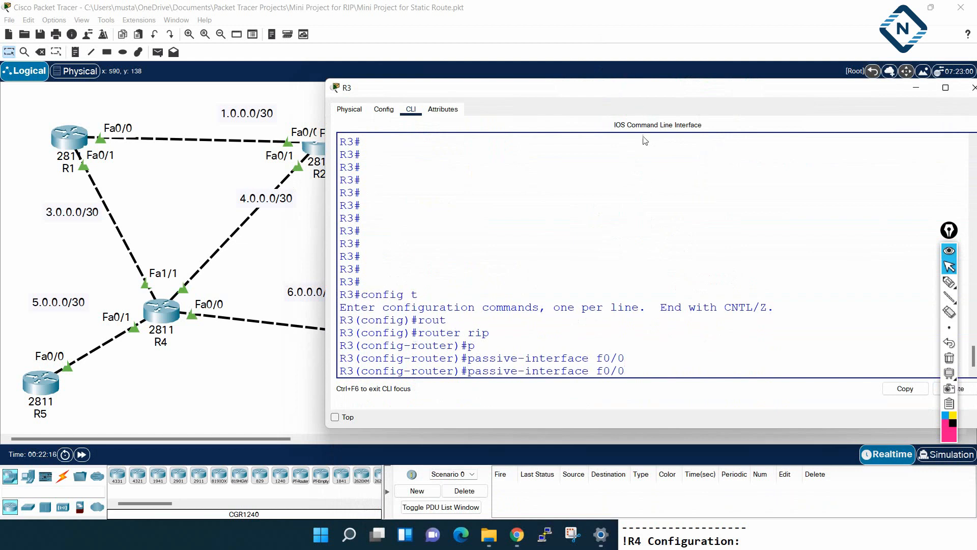
{"action": "mouse_move", "coordinate": [635, 90]}
{"action": "left_mouse_down"}
{"action": "mouse_move", "coordinate": [644, 217]}
{"action": "mouse_move", "coordinate": [621, 242]}
{"action": "mouse_move", "coordinate": [622, 99]}
{"action": "left_mouse_up"}
{"action": "key", "text": "BackSpace"}
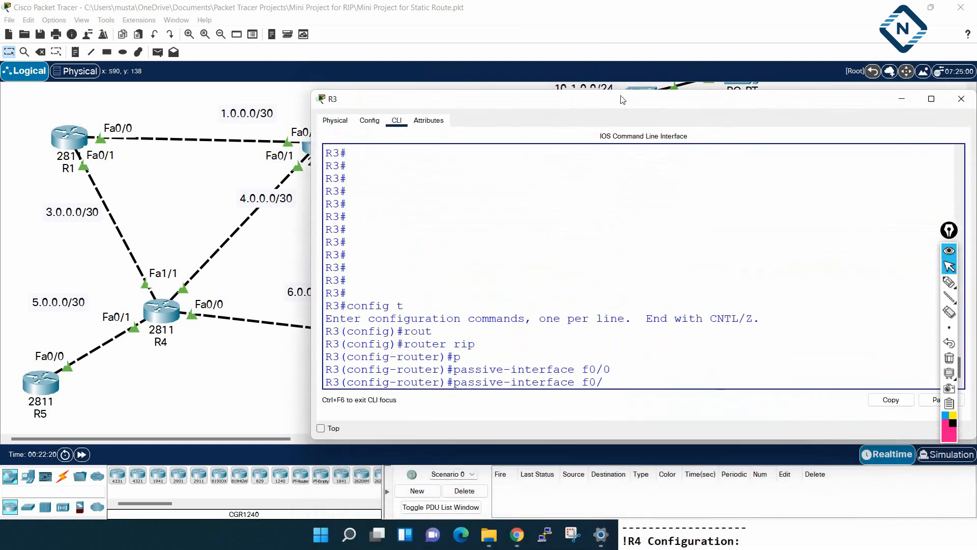
{"action": "type", "text": "1"}
{"action": "key", "text": "Return"}
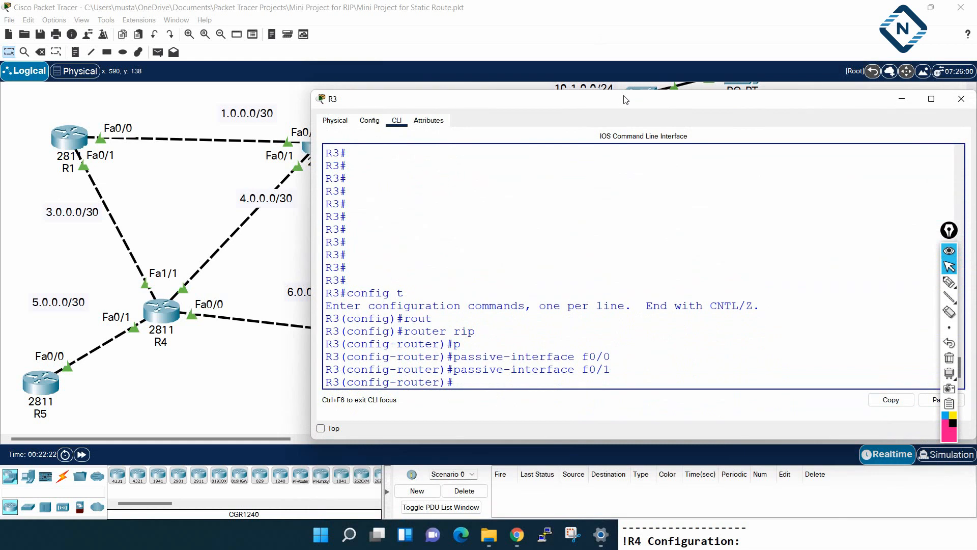
Copy the router rip and passive-interface lines from R3's console over the last router rip line in the Notepad notes.
{"action": "left_click_drag", "start_coordinate": [615, 375], "coordinate": [306, 336]}
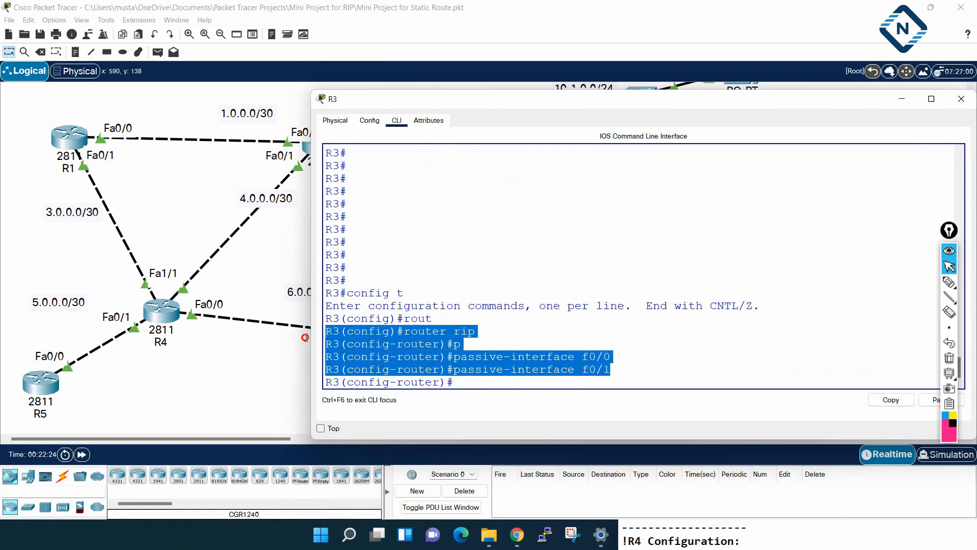
{"action": "right_click", "coordinate": [377, 340]}
{"action": "left_click", "coordinate": [400, 351]}
{"action": "left_click", "coordinate": [662, 528]}
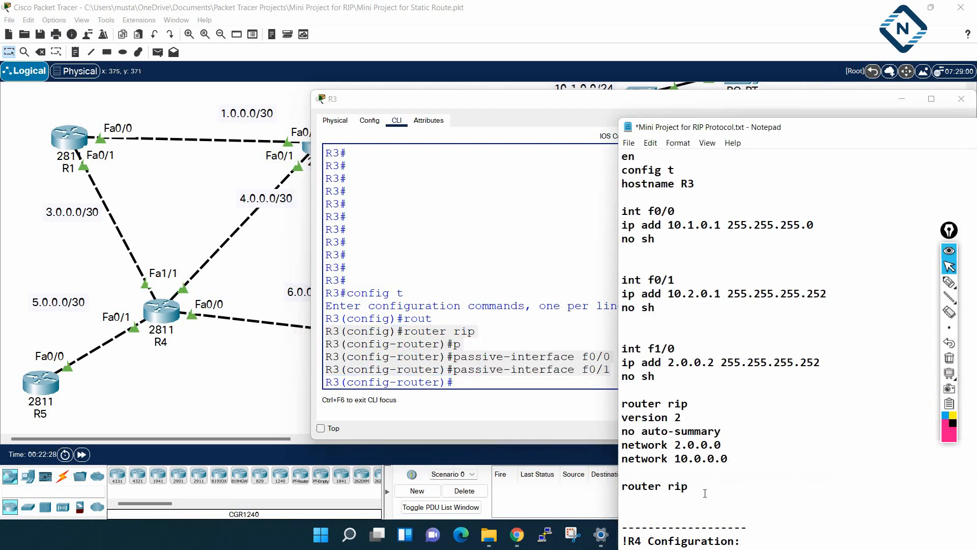
{"action": "left_click_drag", "start_coordinate": [705, 493], "coordinate": [612, 490]}
{"action": "key", "text": "ctrl+v"}
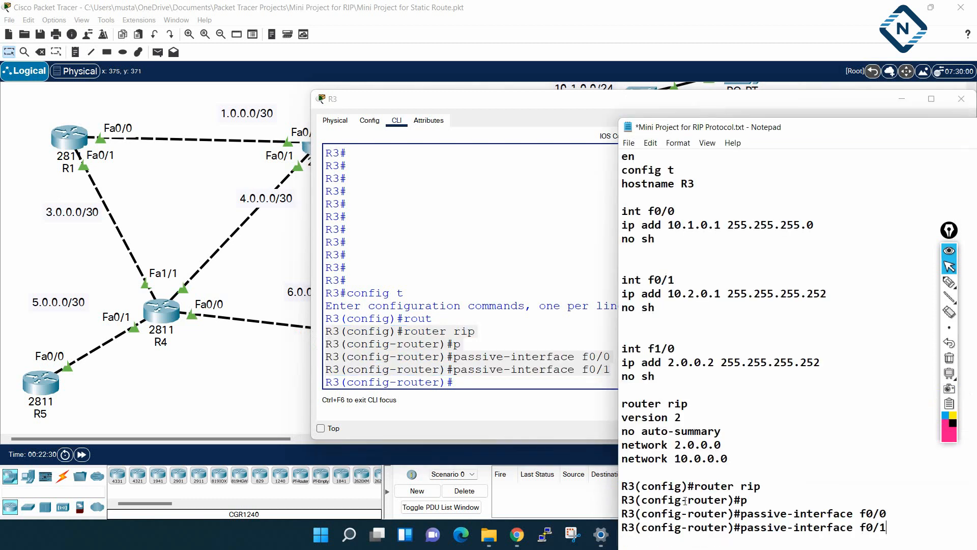
Remove the R3 prompts, the stray p line and the blank line from the pasted commands.
{"action": "left_click_drag", "start_coordinate": [698, 486], "coordinate": [620, 486]}
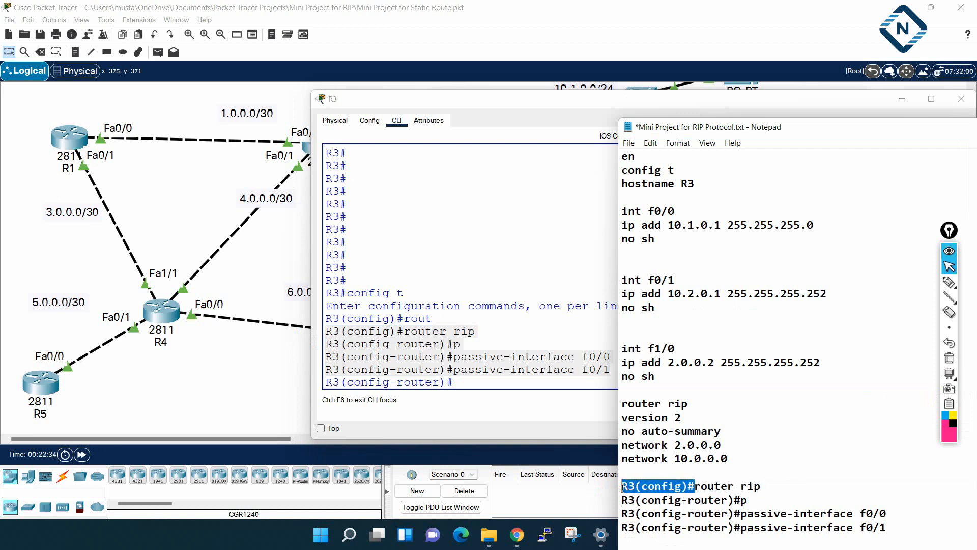
{"action": "key", "text": "BackSpace"}
{"action": "left_click_drag", "start_coordinate": [747, 500], "coordinate": [610, 501]}
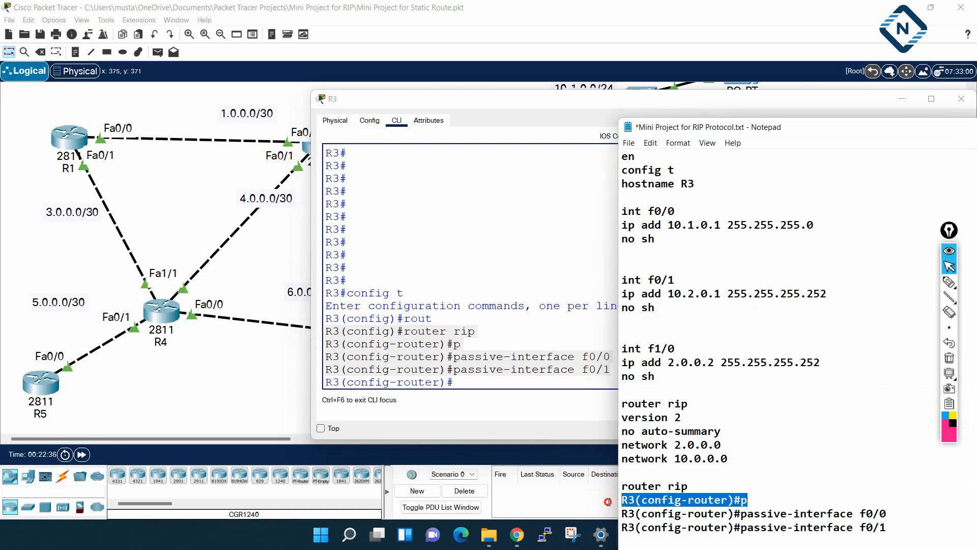
{"action": "key", "text": "BackSpace"}
{"action": "left_click_drag", "start_coordinate": [739, 514], "coordinate": [613, 514]}
{"action": "key", "text": "BackSpace"}
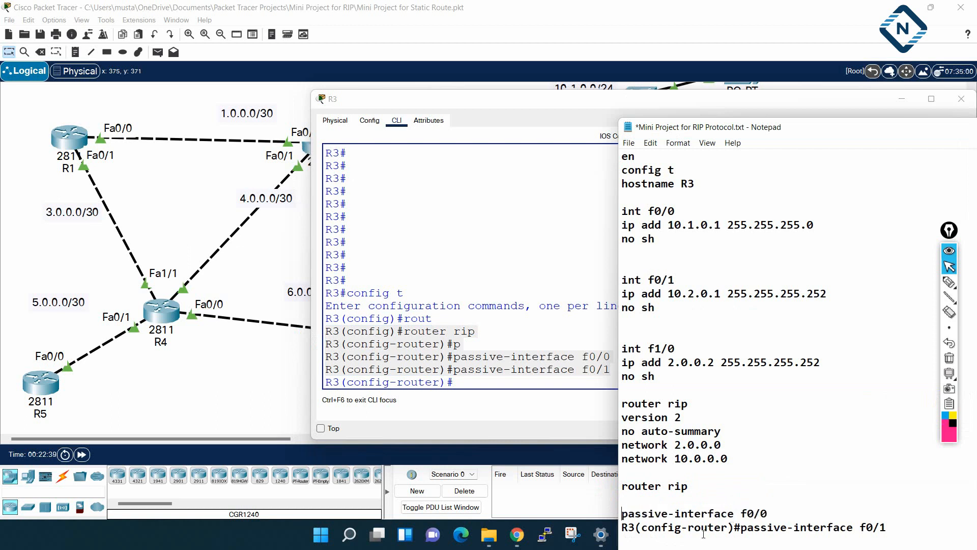
{"action": "left_click_drag", "start_coordinate": [751, 526], "coordinate": [613, 527]}
{"action": "key", "text": "BackSpace"}
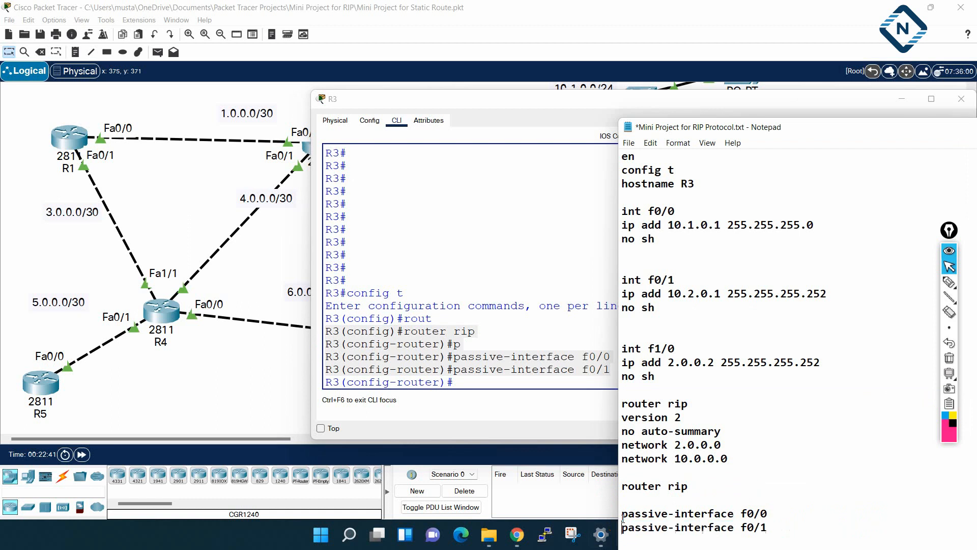
{"action": "key", "text": "BackSpace"}
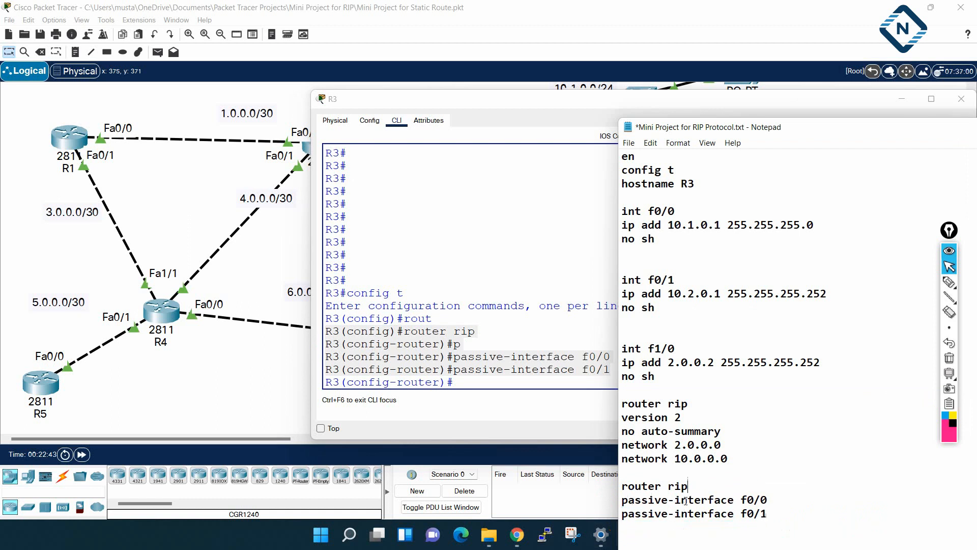
Review R3's passive-interface lines in the notes against the topology and save the text file.
{"action": "left_click_drag", "start_coordinate": [685, 101], "coordinate": [576, 277]}
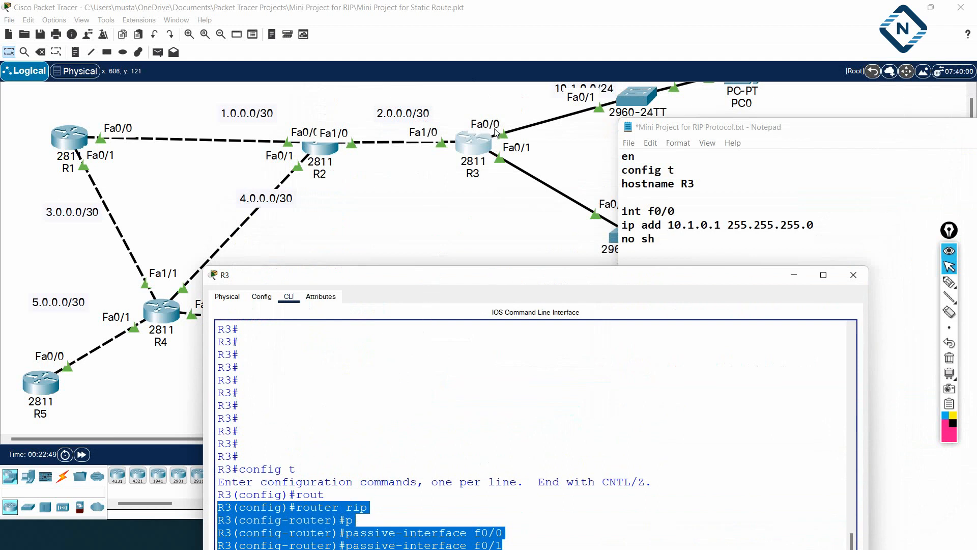
{"action": "left_click", "coordinate": [760, 215]}
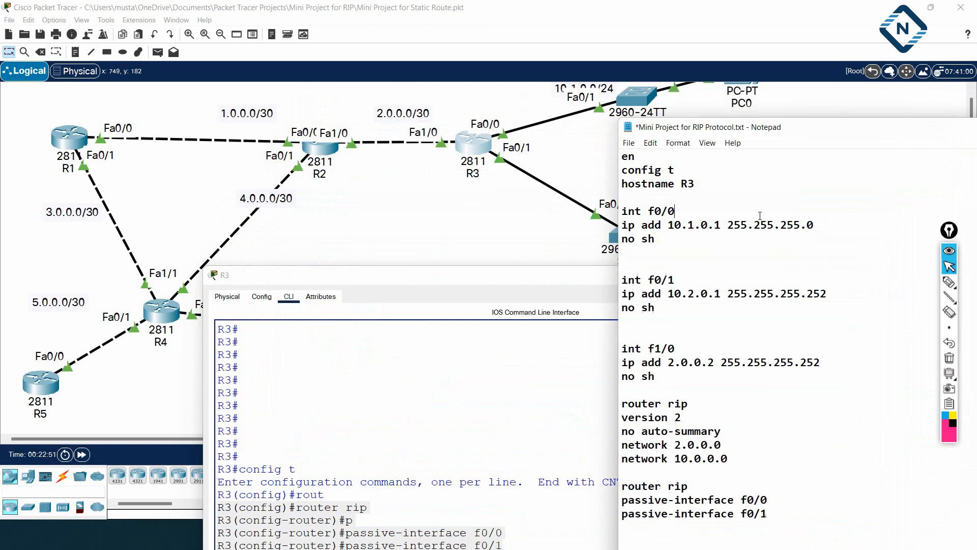
{"action": "scroll", "coordinate": [706, 425], "scroll_direction": "down", "scroll_amount": 2}
{"action": "left_click_drag", "start_coordinate": [771, 433], "coordinate": [597, 405]}
{"action": "left_click", "coordinate": [628, 144]}
{"action": "left_click", "coordinate": [654, 197]}
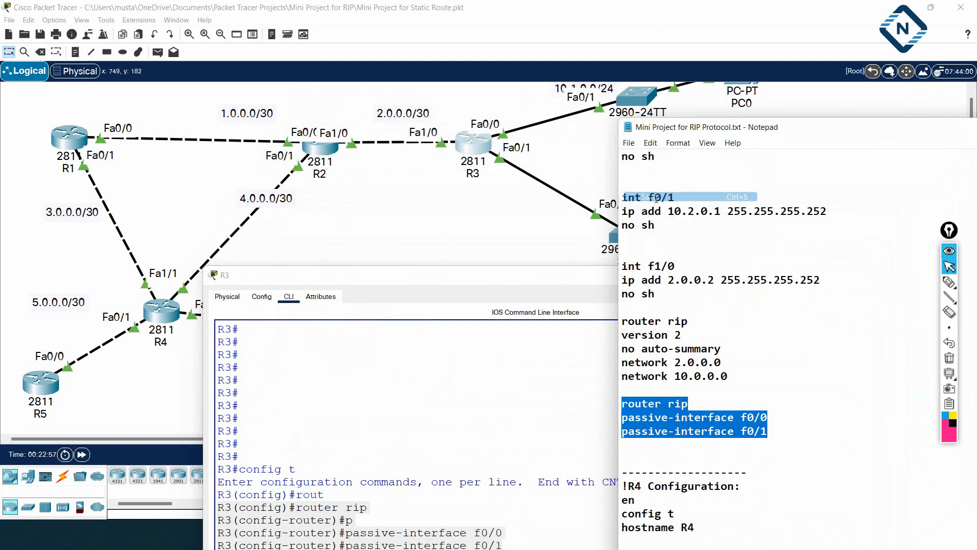
{"action": "left_click", "coordinate": [626, 143]}
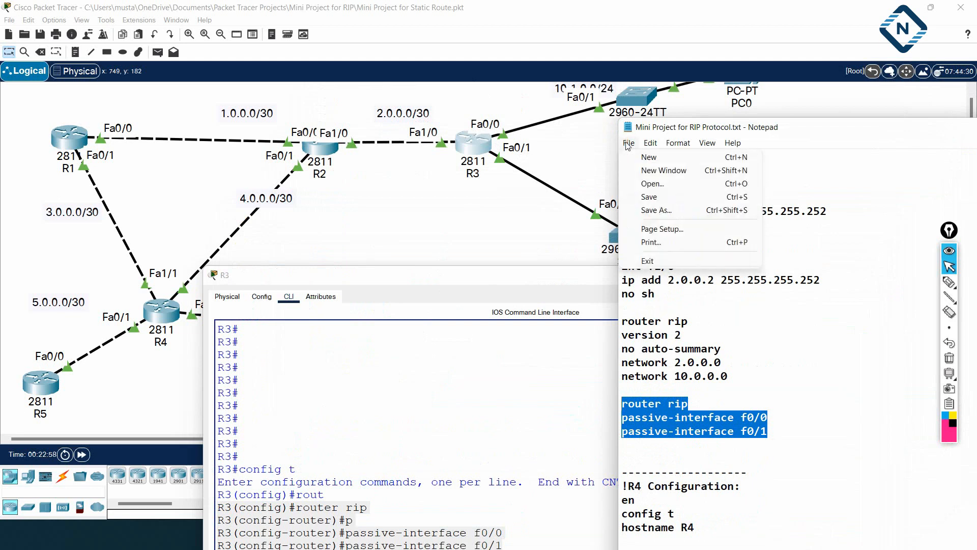
{"action": "left_click", "coordinate": [645, 198]}
Bring R3's console back into view beside the notes and leave configuration mode.
{"action": "left_click_drag", "start_coordinate": [636, 127], "coordinate": [715, 144]}
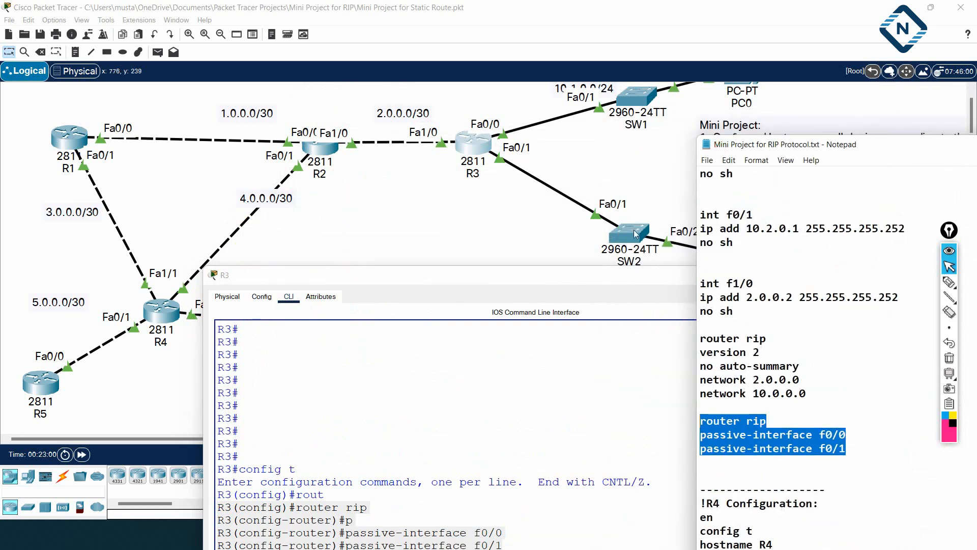
{"action": "left_click_drag", "start_coordinate": [562, 276], "coordinate": [525, 183]}
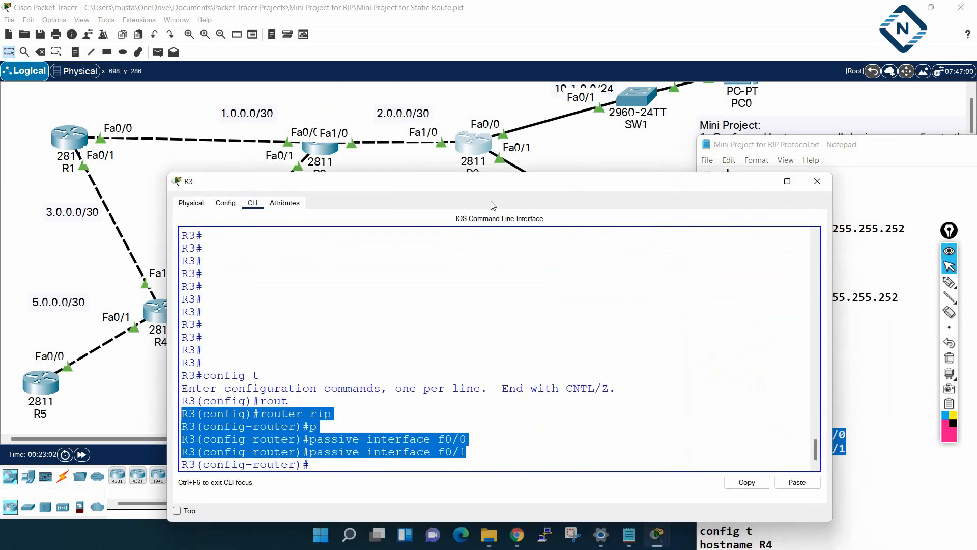
{"action": "left_click", "coordinate": [405, 391]}
{"action": "key", "text": "ctrl+z"}
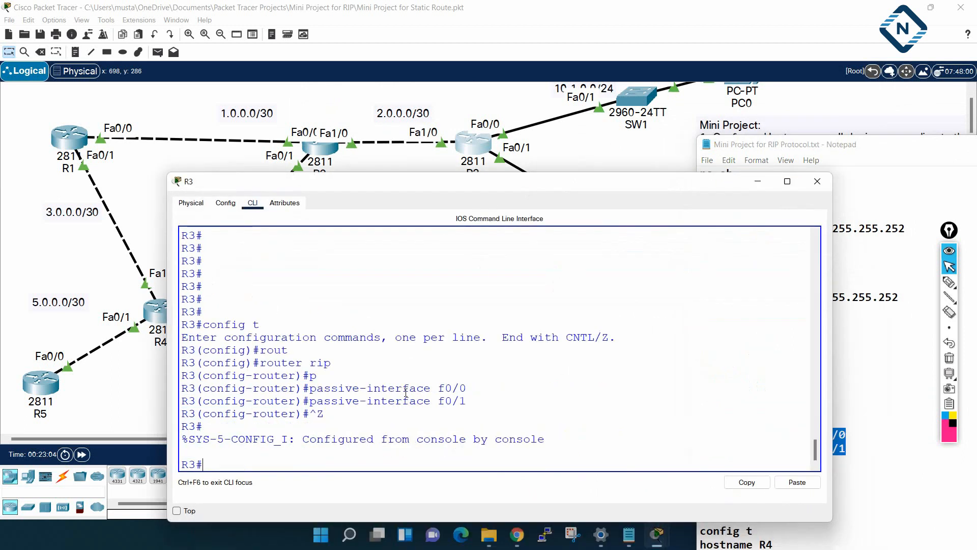
Save R3's running configuration with wr and close the R3 window.
{"action": "key", "text": "Return"}
{"action": "key", "text": "Return"}
{"action": "type", "text": "we"}
{"action": "key", "text": "BackSpace"}
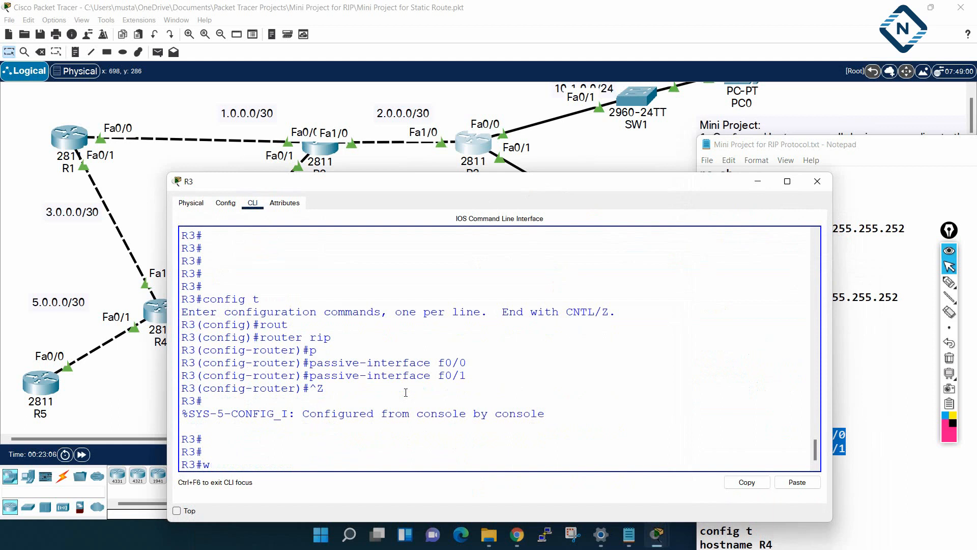
{"action": "type", "text": "r"}
{"action": "key", "text": "Return"}
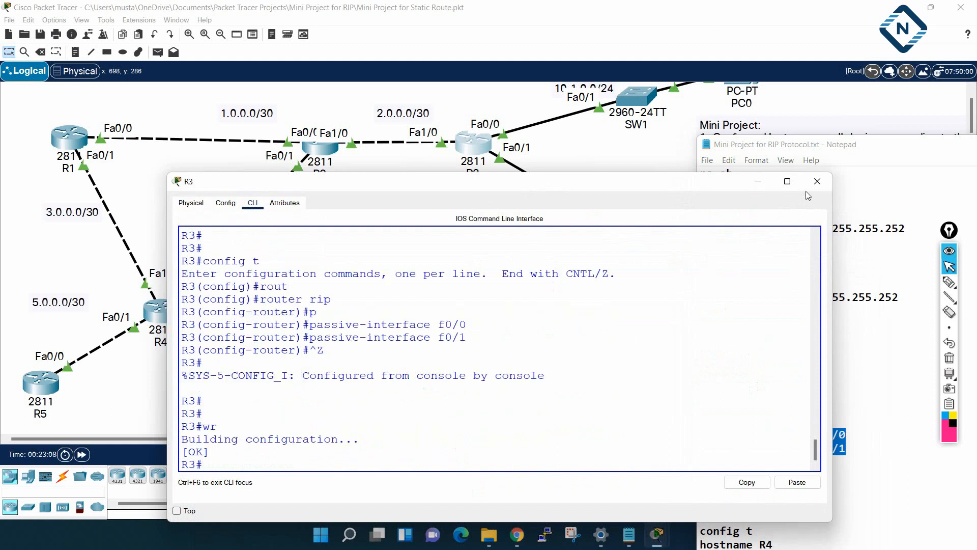
{"action": "left_click", "coordinate": [817, 181]}
Add a 2811 router below R3, connect it to SW2 with an automatically chosen cable, and shift it slightly away from the switch.
{"action": "left_click", "coordinate": [151, 504]}
{"action": "left_click_drag", "start_coordinate": [151, 504], "coordinate": [185, 503]}
{"action": "left_click_drag", "start_coordinate": [229, 476], "coordinate": [532, 280]}
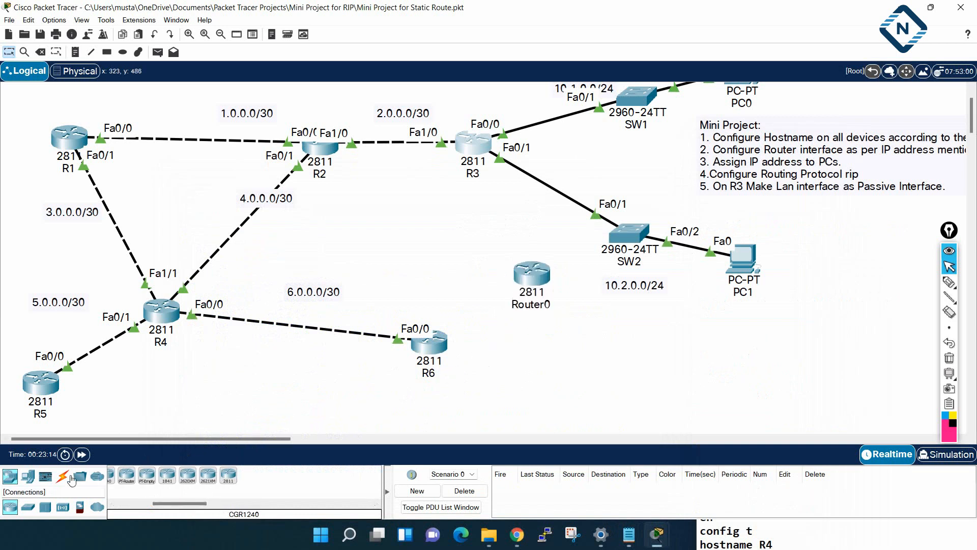
{"action": "left_click", "coordinate": [70, 479]}
{"action": "left_click", "coordinate": [118, 475]}
{"action": "left_click", "coordinate": [532, 276]}
{"action": "left_click", "coordinate": [623, 238]}
{"action": "left_click_drag", "start_coordinate": [531, 277], "coordinate": [491, 301]}
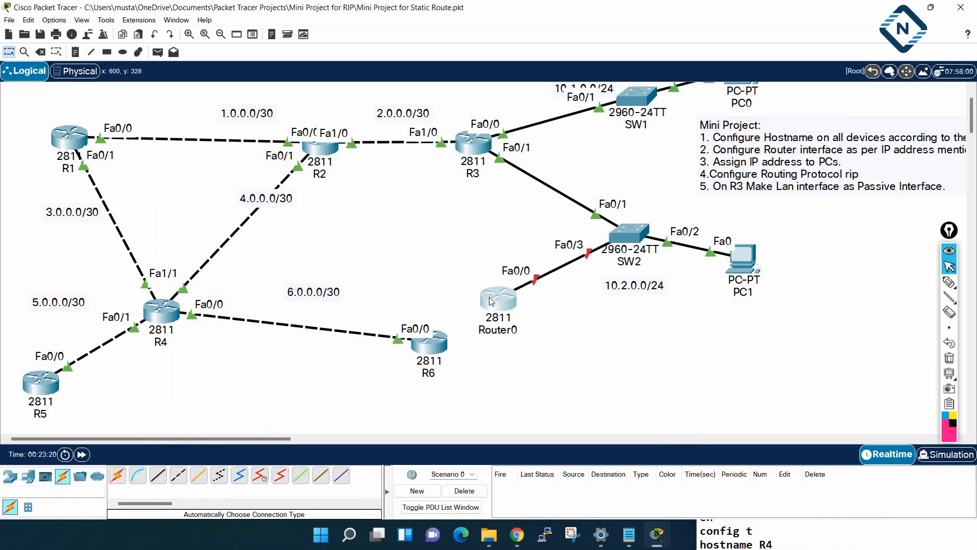
Open Router0's command line in a widened window and answer no to the initial configuration dialog.
{"action": "left_click", "coordinate": [491, 300]}
{"action": "left_click", "coordinate": [396, 106]}
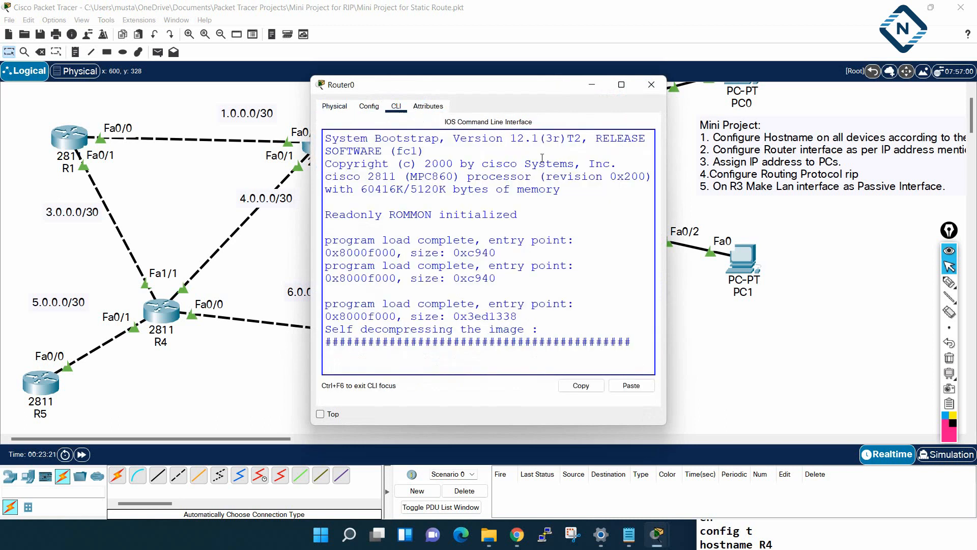
{"action": "left_click_drag", "start_coordinate": [666, 186], "coordinate": [812, 186]}
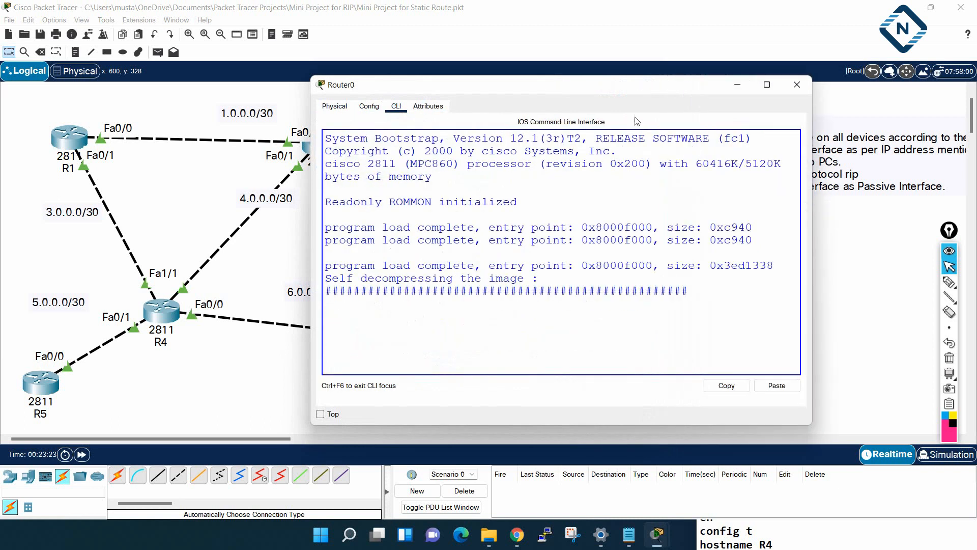
{"action": "left_click_drag", "start_coordinate": [626, 91], "coordinate": [745, 154]}
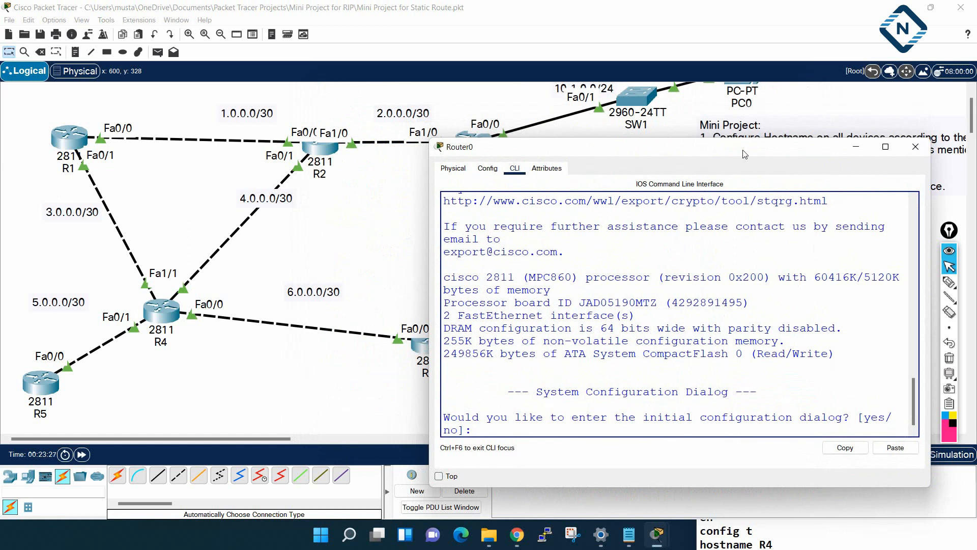
{"action": "key", "text": "Return"}
{"action": "key", "text": "Return"}
{"action": "type", "text": "no"}
{"action": "key", "text": "Return"}
{"action": "key", "text": "Return"}
{"action": "key", "text": "Return"}
{"action": "key", "text": "Return"}
Enter privileged and global configuration mode on Router0 with en and config t, moving the console clear of the topology.
{"action": "type", "text": "en"}
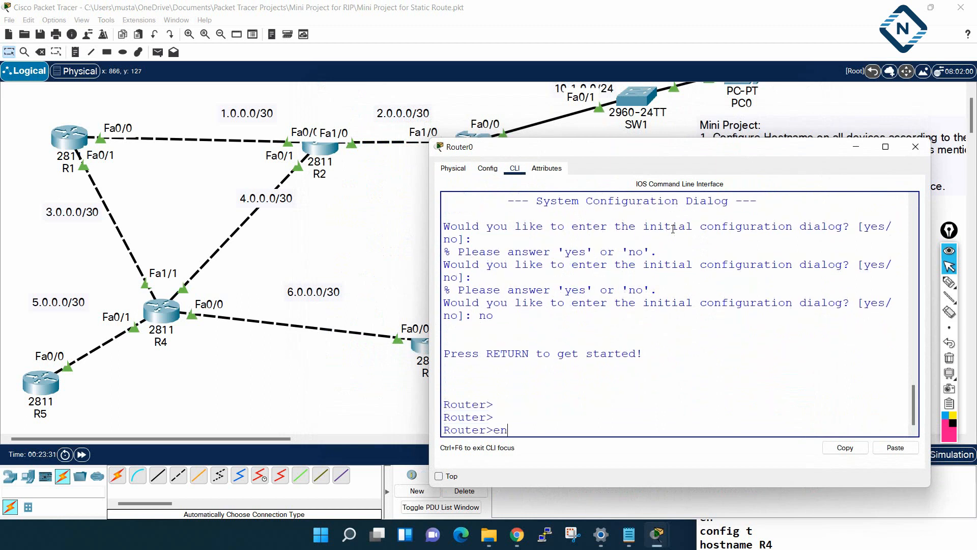
{"action": "key", "text": "Return"}
{"action": "type", "text": "config t"}
{"action": "key", "text": "Return"}
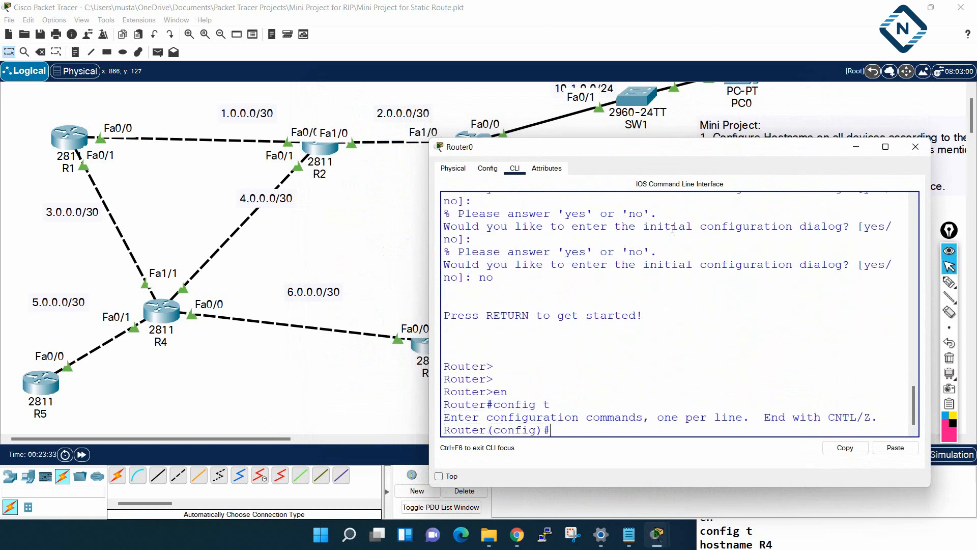
{"action": "left_click_drag", "start_coordinate": [590, 147], "coordinate": [636, 139]}
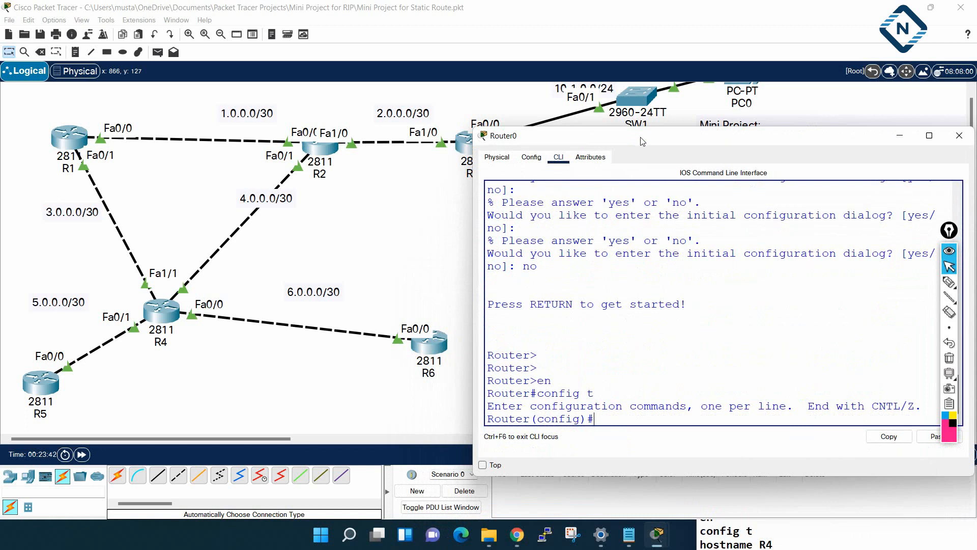
Assign 10.1.0.20 255.255.255.0 to Router0's f0/0, enable the interface with no sh, and leave configuration mode.
{"action": "type", "text": "f0/0"}
{"action": "key", "text": "Return"}
{"action": "type", "text": "ip add"}
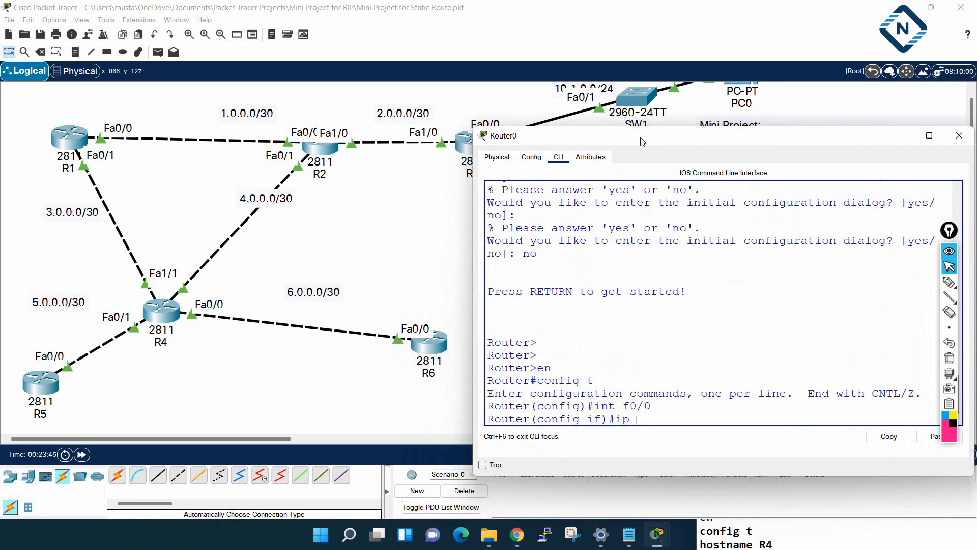
{"action": "key", "text": "Tab"}
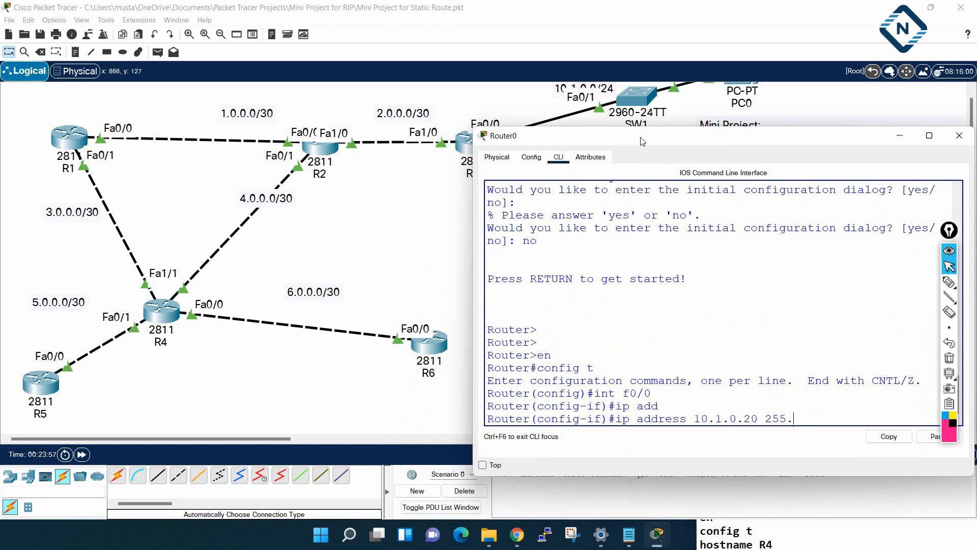
{"action": "type", "text": "55.0"}
{"action": "key", "text": "Return"}
{"action": "type", "text": "no sh"}
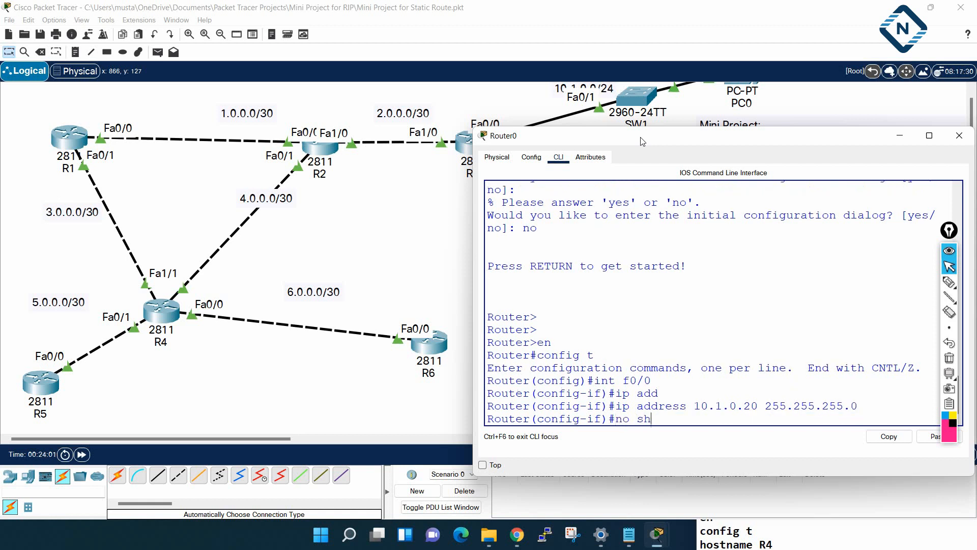
{"action": "key", "text": "Return"}
{"action": "key", "text": "Return"}
{"action": "key", "text": "Return"}
{"action": "key", "text": "Return"}
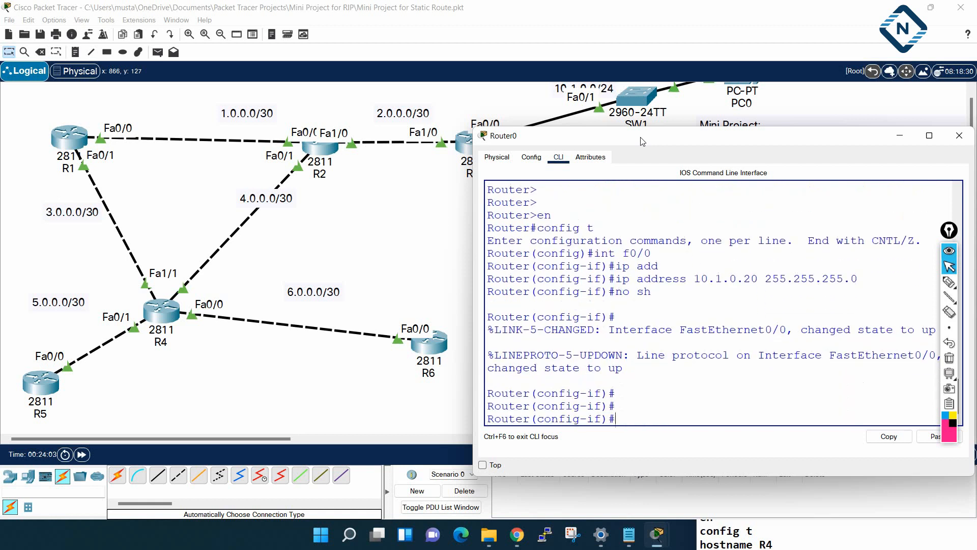
{"action": "key", "text": "ctrl+z"}
{"action": "key", "text": "Return"}
{"action": "key", "text": "Return"}
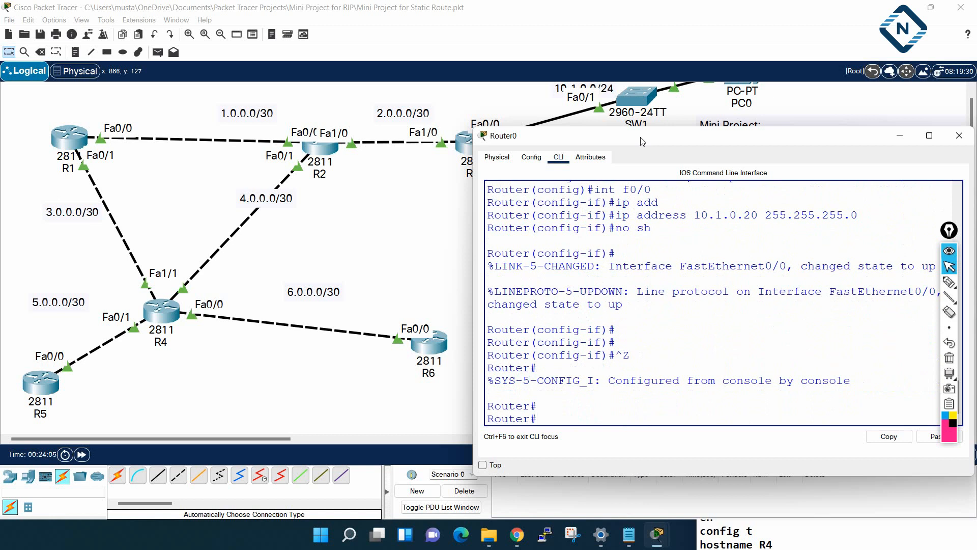
Enable router rip on Router0 with no auto-summary and version 2.
{"action": "type", "text": "config t"}
{"action": "key", "text": "Return"}
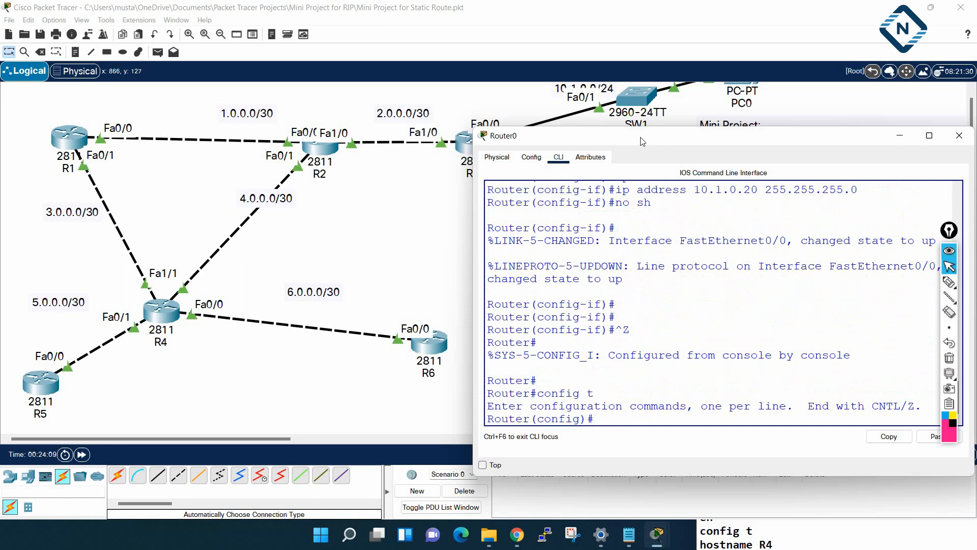
{"action": "type", "text": "rip"}
{"action": "key", "text": "BackSpace"}
{"action": "key", "text": "BackSpace"}
{"action": "type", "text": "outer rip"}
{"action": "key", "text": "Return"}
{"action": "type", "text": "no au"}
{"action": "key", "text": "Tab"}
{"action": "key", "text": "Return"}
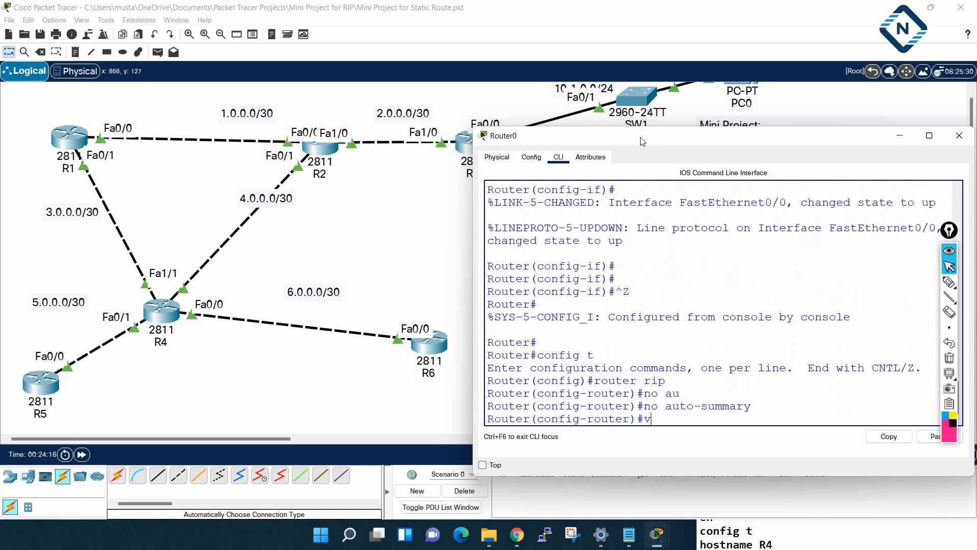
{"action": "type", "text": "ver"}
{"action": "key", "text": "Tab"}
{"action": "type", "text": "2"}
{"action": "key", "text": "Return"}
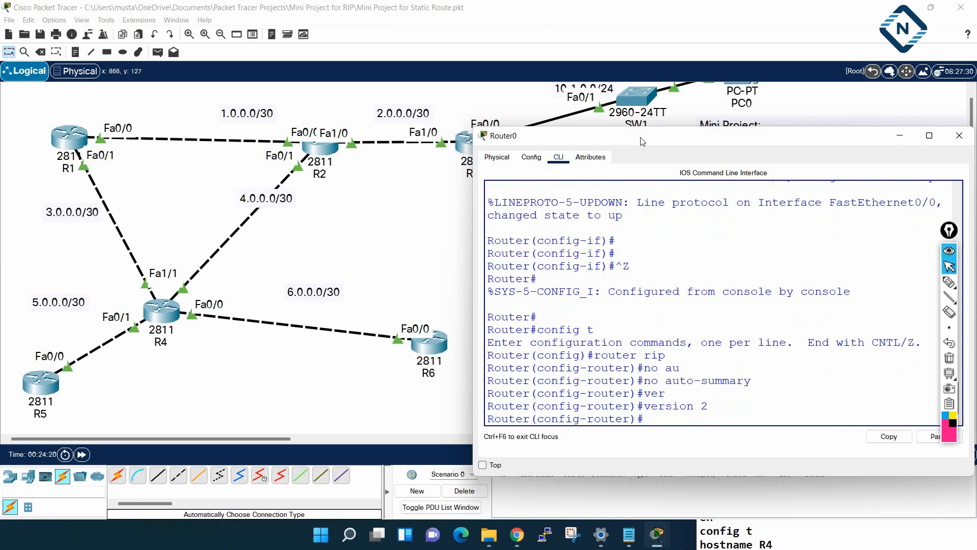
Advertise network 10.1.0.0 in Router0's RIP process and return to privileged mode.
{"action": "type", "text": "net"}
{"action": "key", "text": "Tab"}
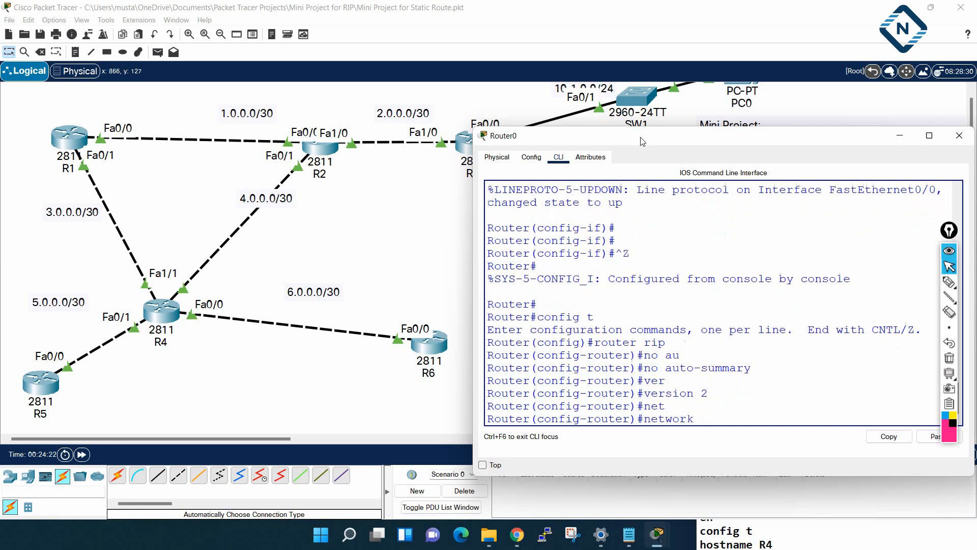
{"action": "type", "text": "10.1.0."}
{"action": "key", "text": "Return"}
{"action": "key", "text": "Up"}
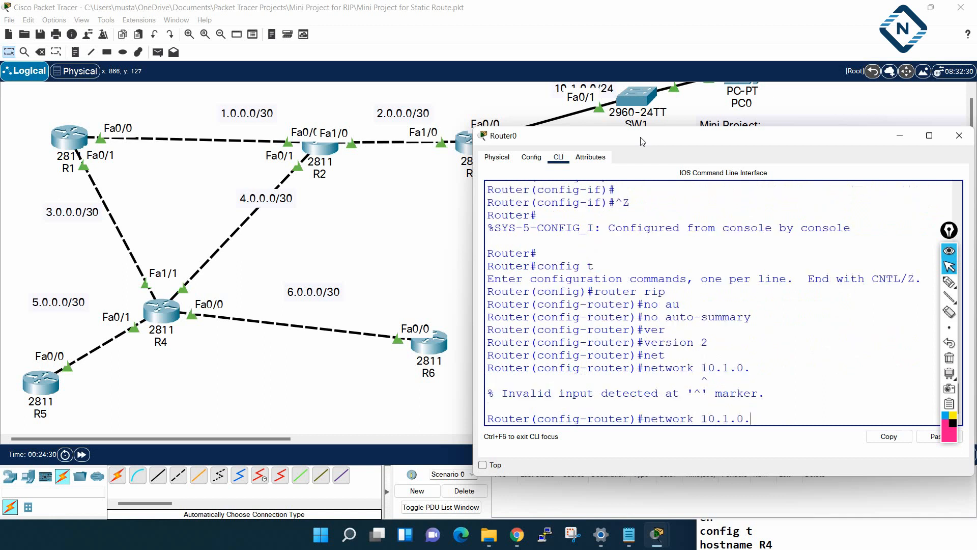
{"action": "type", "text": "0"}
{"action": "key", "text": "Return"}
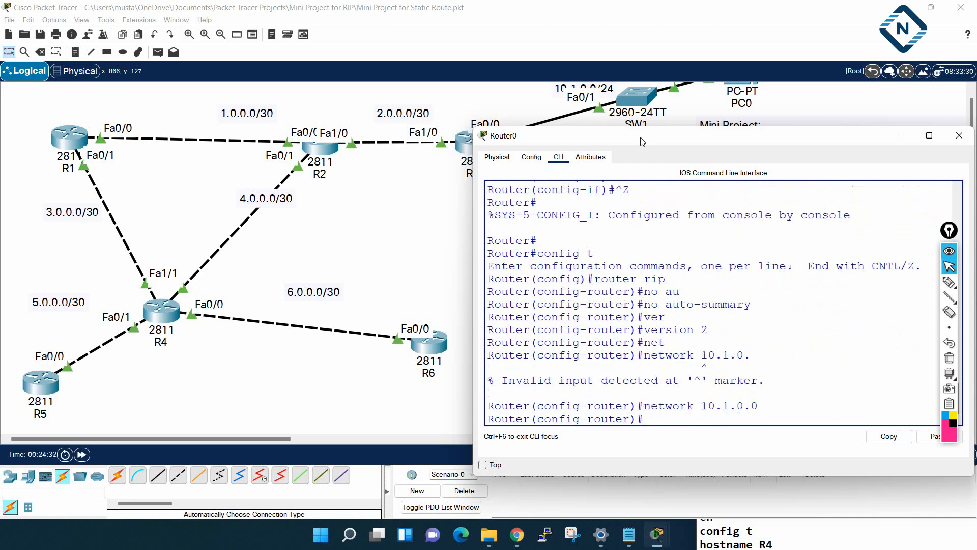
{"action": "key", "text": "ctrl+z"}
{"action": "key", "text": "Return"}
{"action": "key", "text": "Return"}
Display Router0's routing table with sh ip rou.
{"action": "type", "text": "sh ip rou"}
{"action": "key", "text": "Return"}
{"action": "key", "text": "Return"}
{"action": "key", "text": "Return"}
{"action": "key", "text": "Return"}
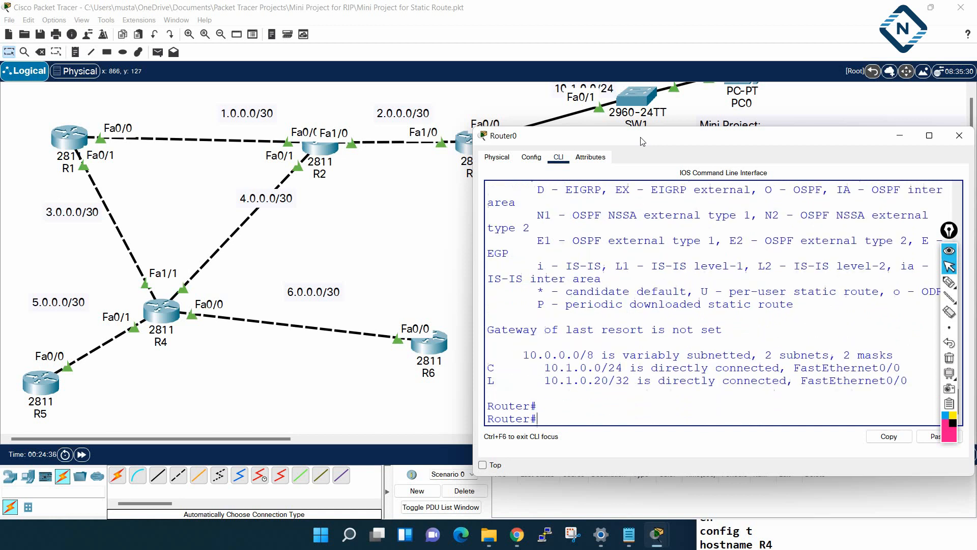
Move the switch end of Router0's cable from SW2 to FastEthernet0/3 on SW1, and place Router0 below PC1.
{"action": "left_click_drag", "start_coordinate": [643, 141], "coordinate": [598, 341]}
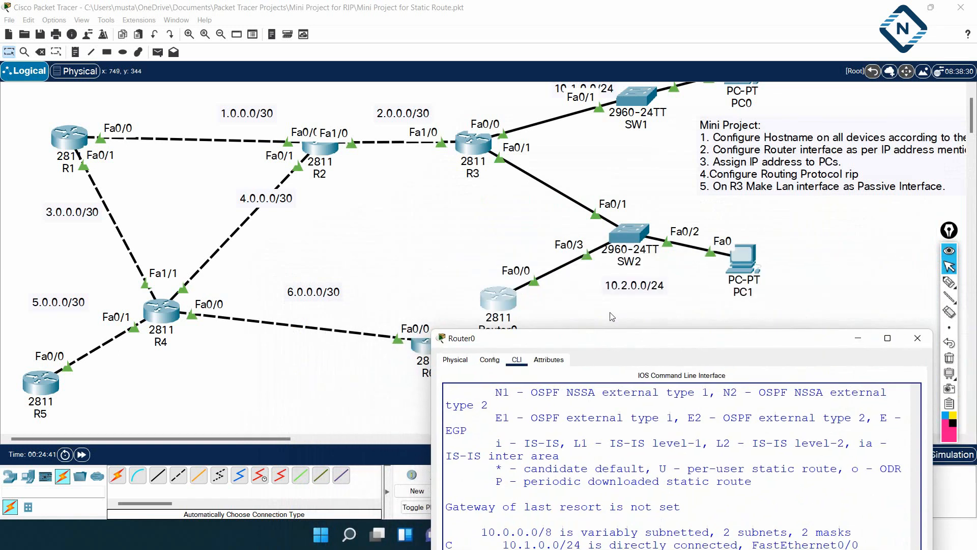
{"action": "left_click", "coordinate": [588, 255]}
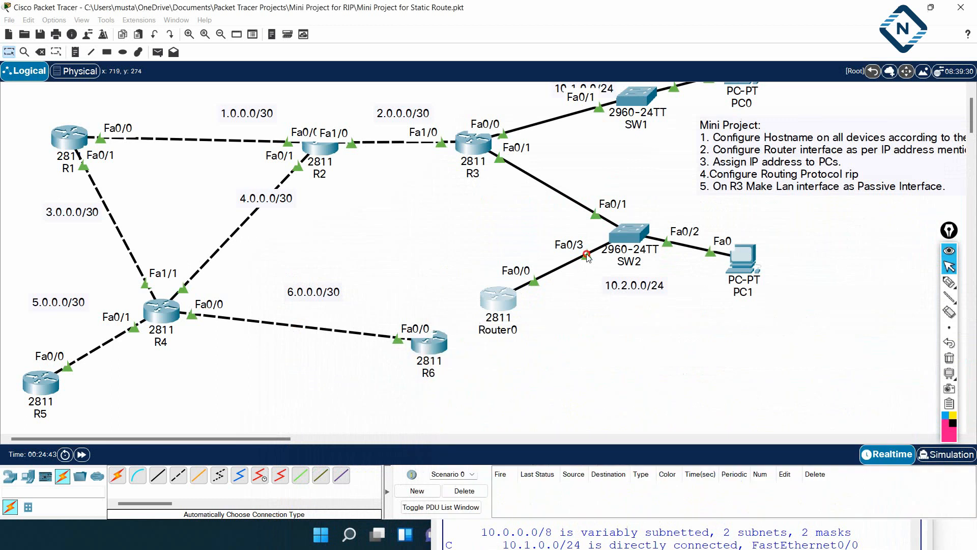
{"action": "left_click_drag", "start_coordinate": [587, 255], "coordinate": [638, 100]}
{"action": "left_click", "coordinate": [638, 100]}
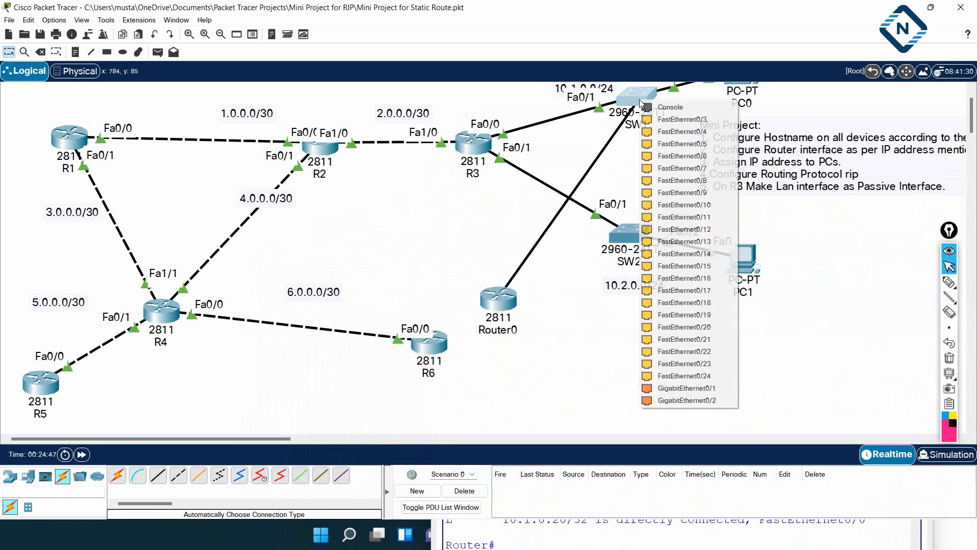
{"action": "left_click", "coordinate": [677, 139]}
{"action": "left_click_drag", "start_coordinate": [486, 305], "coordinate": [726, 351]}
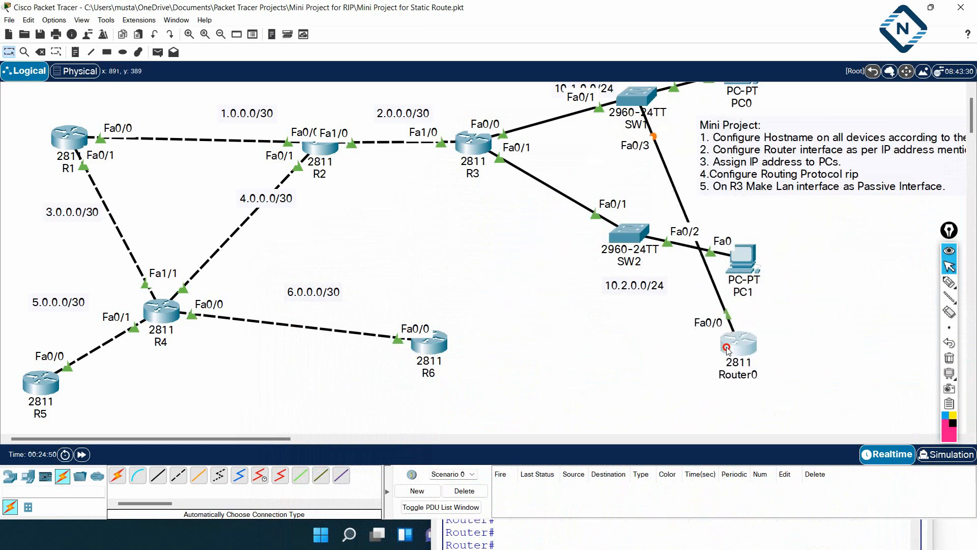
Fast-forward the simulation time, reopen Router0's console and check its routes with sh ip route.
{"action": "left_click", "coordinate": [82, 454]}
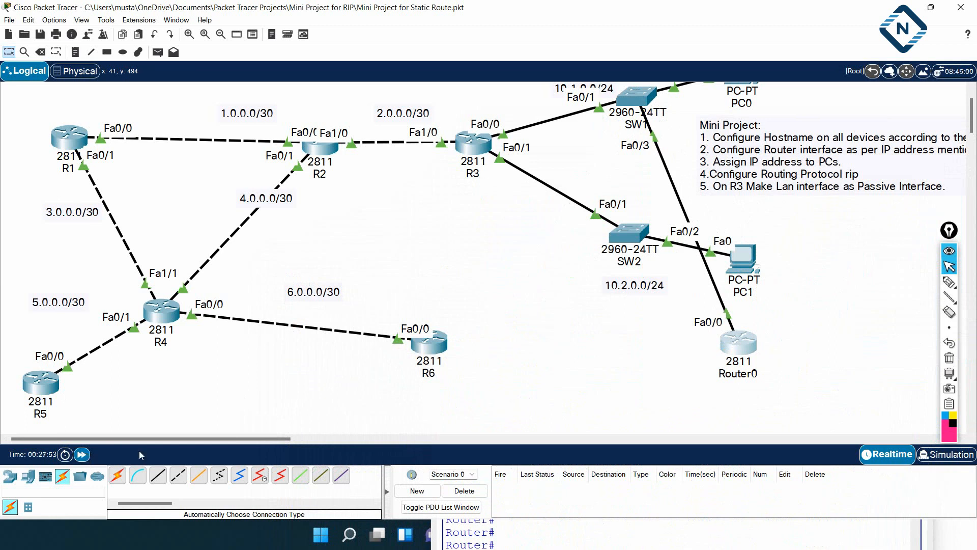
{"action": "left_click", "coordinate": [730, 338]}
{"action": "left_click_drag", "start_coordinate": [701, 348], "coordinate": [713, 194]}
{"action": "left_click", "coordinate": [730, 301]}
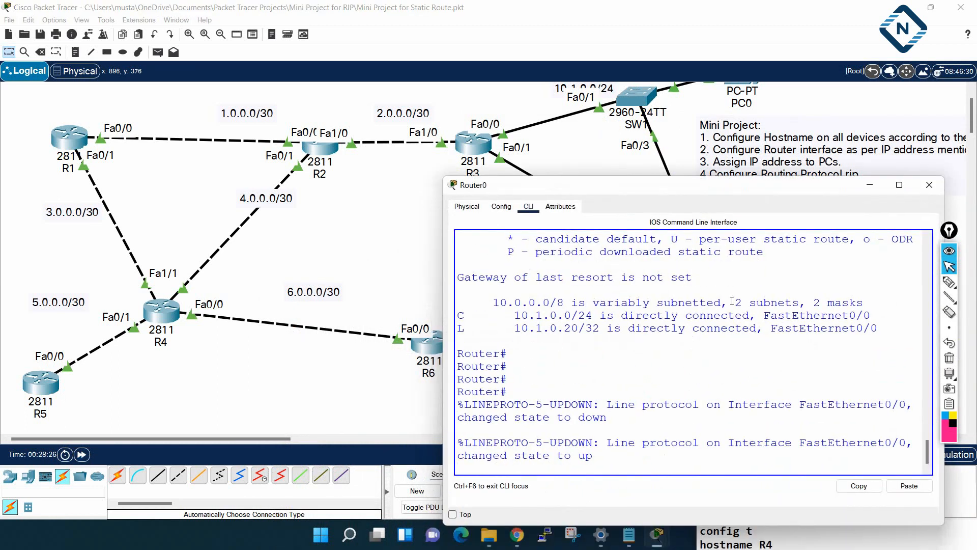
{"action": "key", "text": "Return"}
{"action": "key", "text": "Return"}
{"action": "key", "text": "Return"}
{"action": "type", "text": "sh ip route"}
{"action": "key", "text": "Return"}
{"action": "key", "text": "Return"}
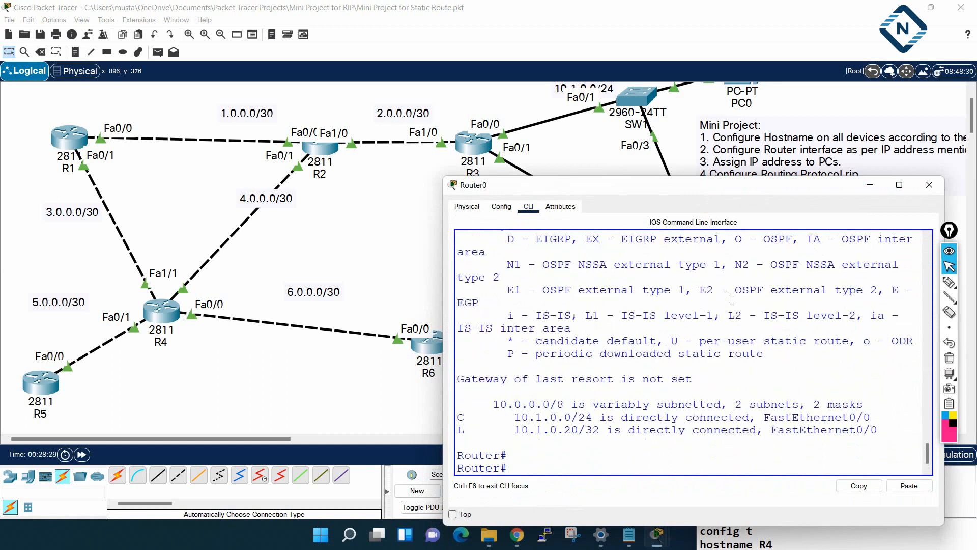
Run sh ip route on Router0 again to look for learned RIP routes.
{"action": "key", "text": "Return"}
{"action": "key", "text": "Return"}
{"action": "key", "text": "Return"}
{"action": "type", "text": "sh ip route"}
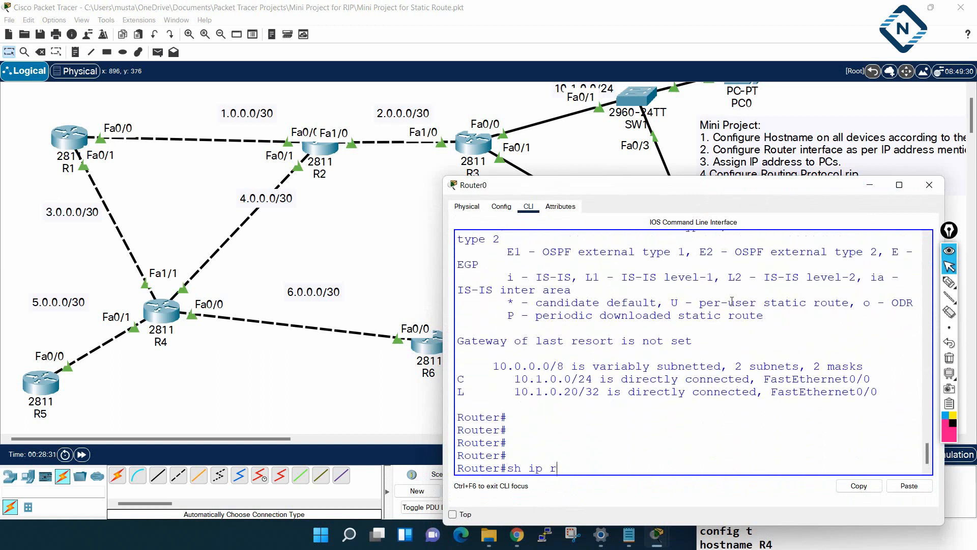
{"action": "key", "text": "Return"}
{"action": "key", "text": "Return"}
{"action": "key", "text": "Return"}
{"action": "key", "text": "Return"}
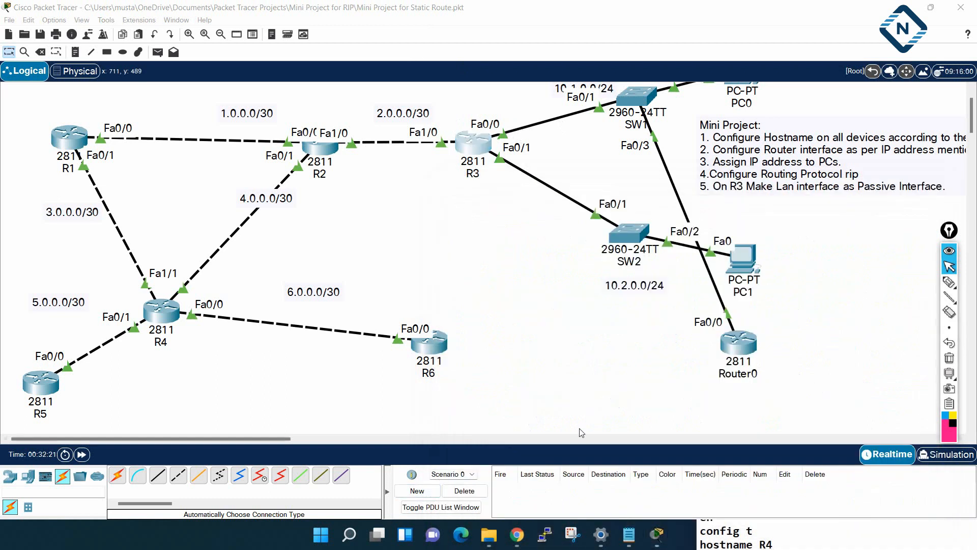
Reopen Router0's console, add blank prompt lines below the old output, and repeat the last sh ip route.
{"action": "left_click", "coordinate": [746, 346]}
{"action": "left_click", "coordinate": [722, 383]}
{"action": "key", "text": "Return"}
{"action": "key", "text": "Return"}
{"action": "key", "text": "Return"}
{"action": "key", "text": "Return"}
{"action": "key", "text": "Return"}
{"action": "key", "text": "Return"}
{"action": "key", "text": "Return"}
{"action": "key", "text": "Return"}
{"action": "key", "text": "Return"}
{"action": "key", "text": "Return"}
{"action": "key", "text": "Return"}
{"action": "key", "text": "Return"}
{"action": "key", "text": "Return"}
{"action": "key", "text": "Return"}
{"action": "key", "text": "Return"}
{"action": "key", "text": "Return"}
{"action": "key", "text": "Return"}
{"action": "key", "text": "Return"}
{"action": "key", "text": "Return"}
{"action": "key", "text": "Return"}
{"action": "key", "text": "Return"}
{"action": "key", "text": "Return"}
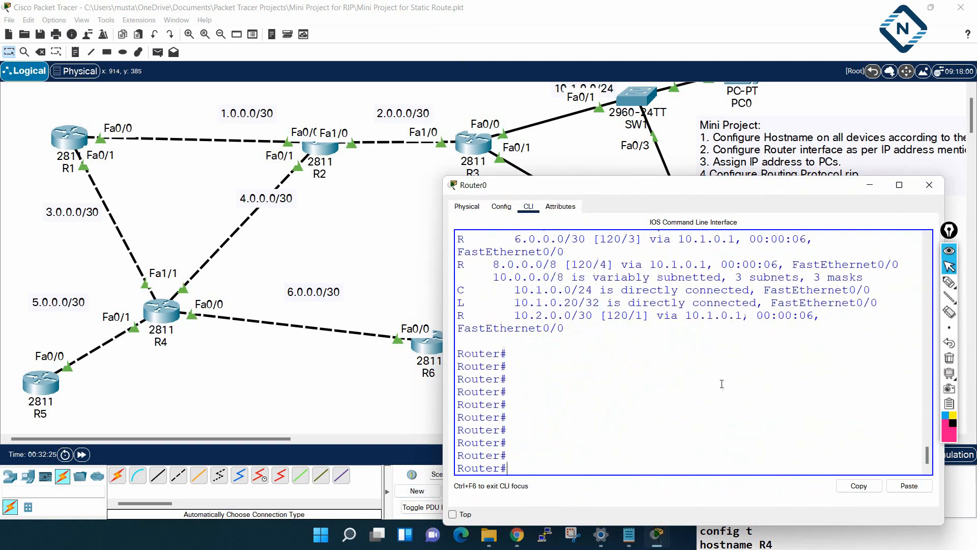
{"action": "key", "text": "Up"}
{"action": "key", "text": "Return"}
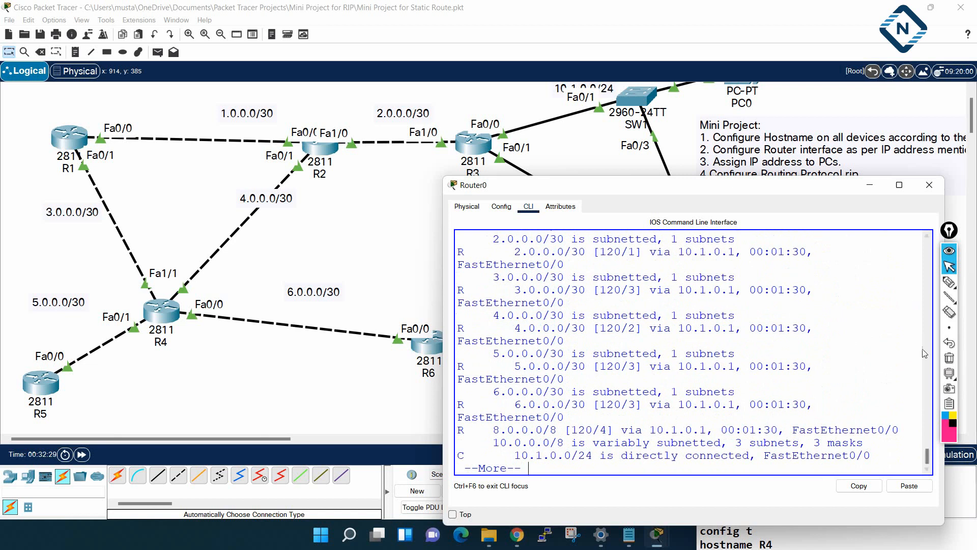
Minimize Router0's console, fast-forward the simulation time, and reopen the console maximized to examine the RIP route timers.
{"action": "left_click", "coordinate": [870, 185]}
{"action": "left_click", "coordinate": [81, 454]}
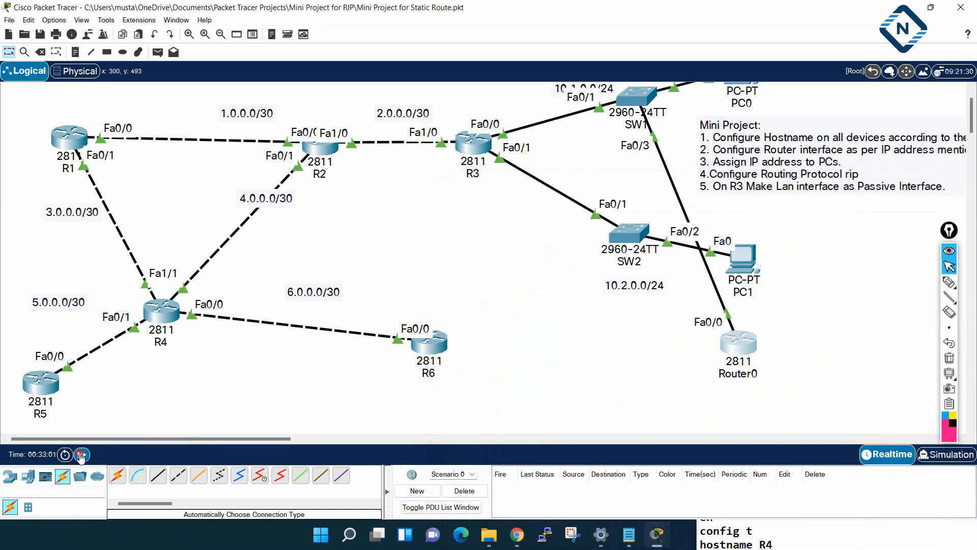
{"action": "left_click", "coordinate": [740, 348]}
{"action": "left_click", "coordinate": [899, 184]}
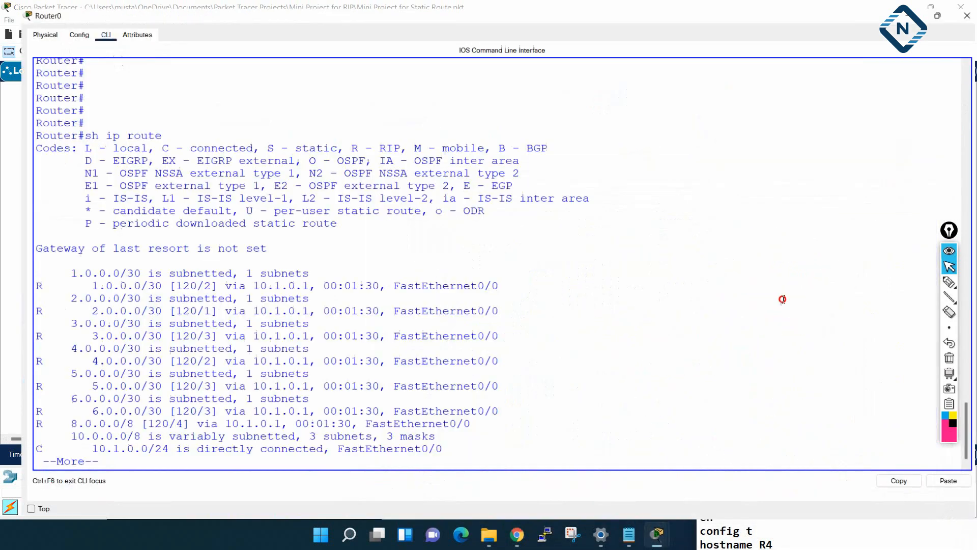
Page through the rest of Router0's route listing and add blank prompt lines below it.
{"action": "key", "text": "Return"}
{"action": "key", "text": "Return"}
{"action": "key", "text": "Return"}
{"action": "key", "text": "Return"}
{"action": "key", "text": "Return"}
{"action": "key", "text": "Return"}
{"action": "key", "text": "Return"}
{"action": "key", "text": "Return"}
{"action": "key", "text": "Return"}
{"action": "key", "text": "Return"}
{"action": "key", "text": "Return"}
{"action": "key", "text": "Return"}
{"action": "key", "text": "Return"}
{"action": "key", "text": "Return"}
{"action": "key", "text": "Return"}
{"action": "key", "text": "Return"}
{"action": "key", "text": "Return"}
{"action": "key", "text": "Return"}
{"action": "key", "text": "Return"}
{"action": "key", "text": "Return"}
{"action": "key", "text": "Return"}
{"action": "key", "text": "Return"}
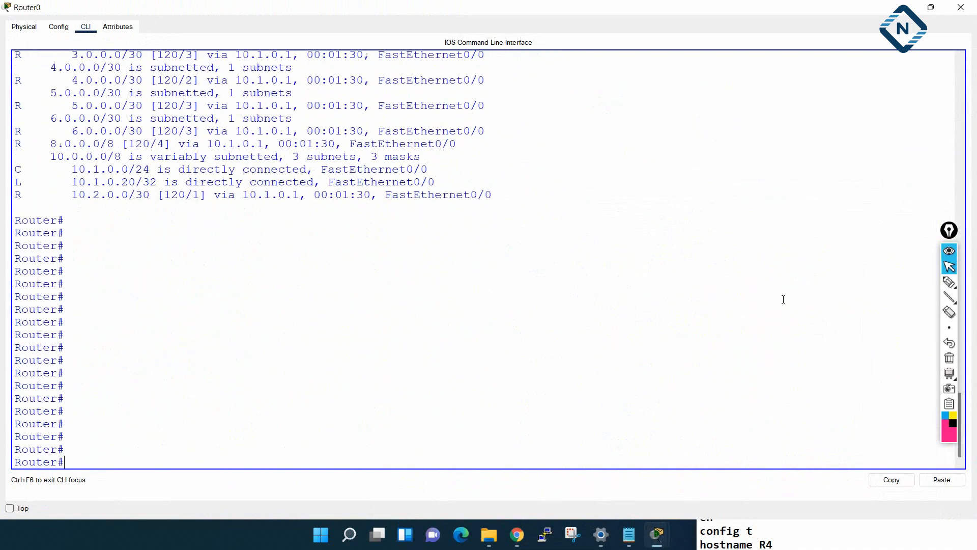
Repeat sh ip route on Router0 and page the listing through to its last entry.
{"action": "key", "text": "Up"}
{"action": "key", "text": "Return"}
{"action": "key", "text": "Return"}
{"action": "key", "text": "Return"}
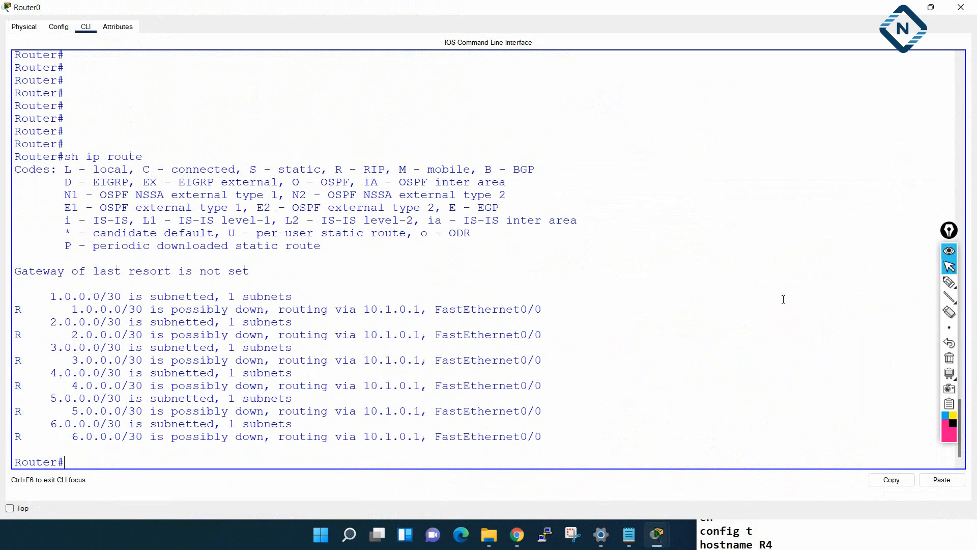
{"action": "key", "text": "Up"}
{"action": "key", "text": "Return"}
{"action": "key", "text": "Return"}
{"action": "key", "text": "Return"}
{"action": "key", "text": "Return"}
{"action": "key", "text": "Up"}
{"action": "key", "text": "Return"}
{"action": "key", "text": "space"}
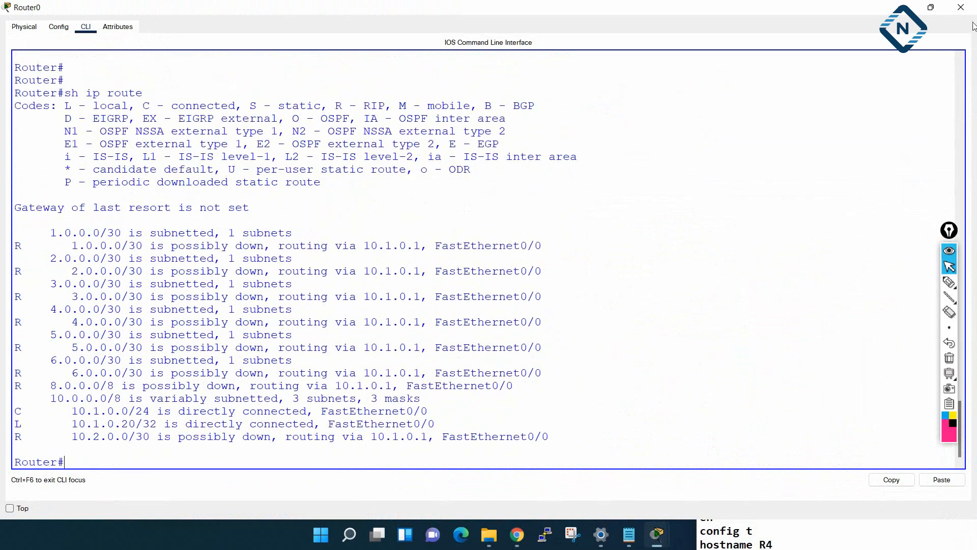
Close Router0's console and rename the router as Bad in the topology.
{"action": "left_click", "coordinate": [961, 7]}
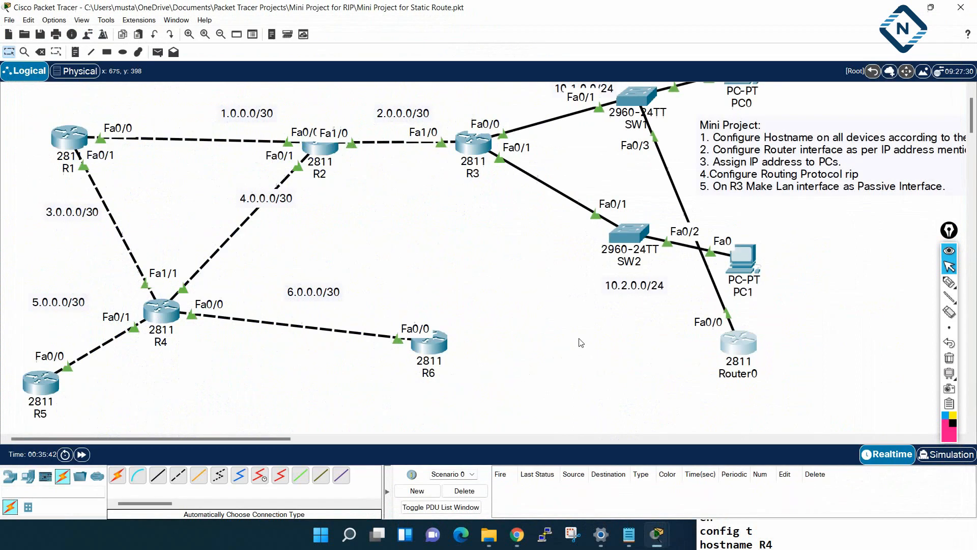
{"action": "left_click", "coordinate": [739, 374]}
{"action": "type", "text": "Bad"}
{"action": "key", "text": "Return"}
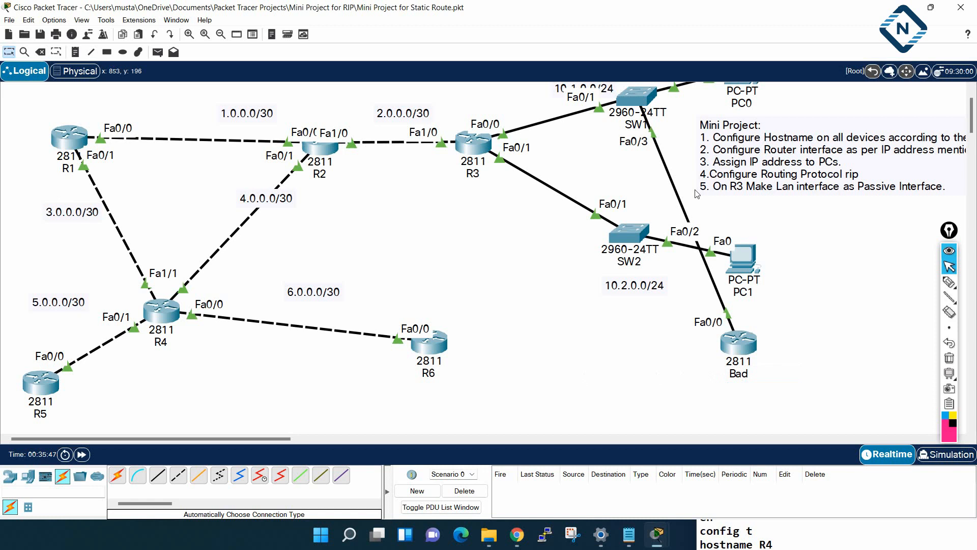
Open R3's console, widen it to review the passive-interface commands, and minimize it.
{"action": "left_click", "coordinate": [471, 148]}
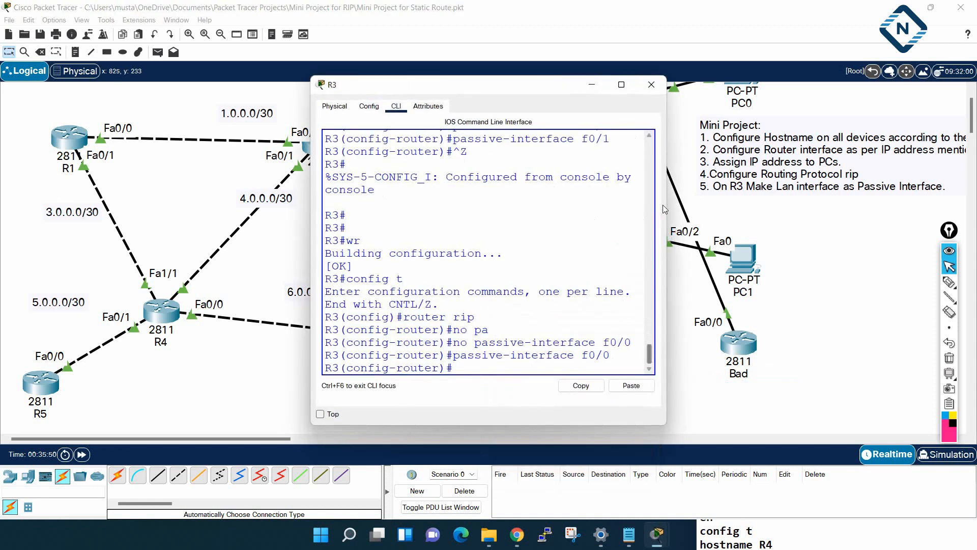
{"action": "left_click_drag", "start_coordinate": [666, 204], "coordinate": [854, 204]}
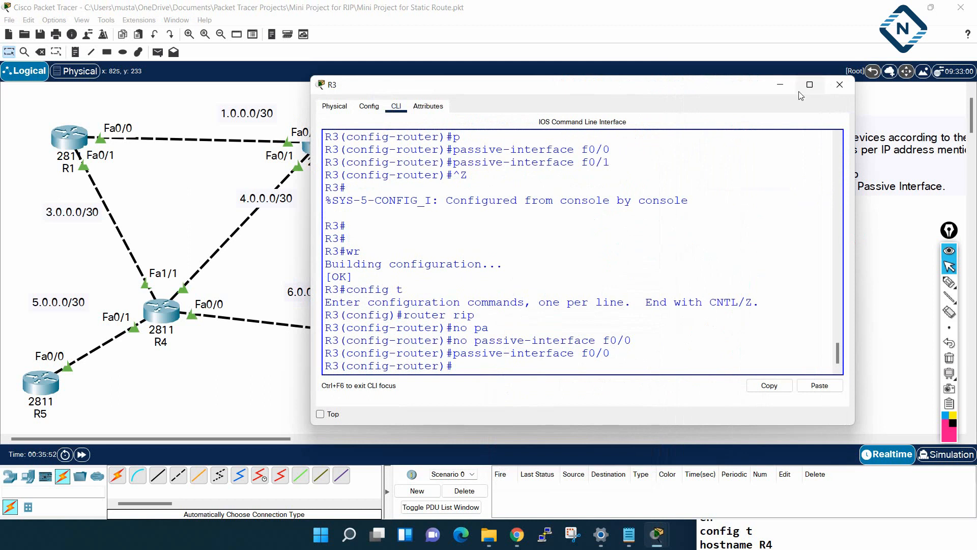
{"action": "left_click", "coordinate": [779, 85]}
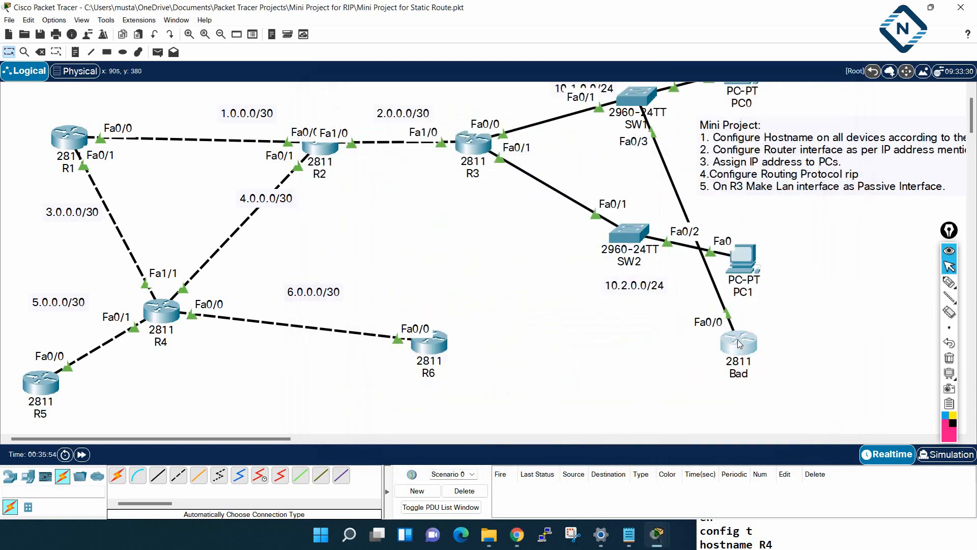
Fast-forward the simulation time and reopen the Bad router's console, widened to fit the route lines.
{"action": "left_click", "coordinate": [736, 342]}
{"action": "left_click", "coordinate": [132, 441]}
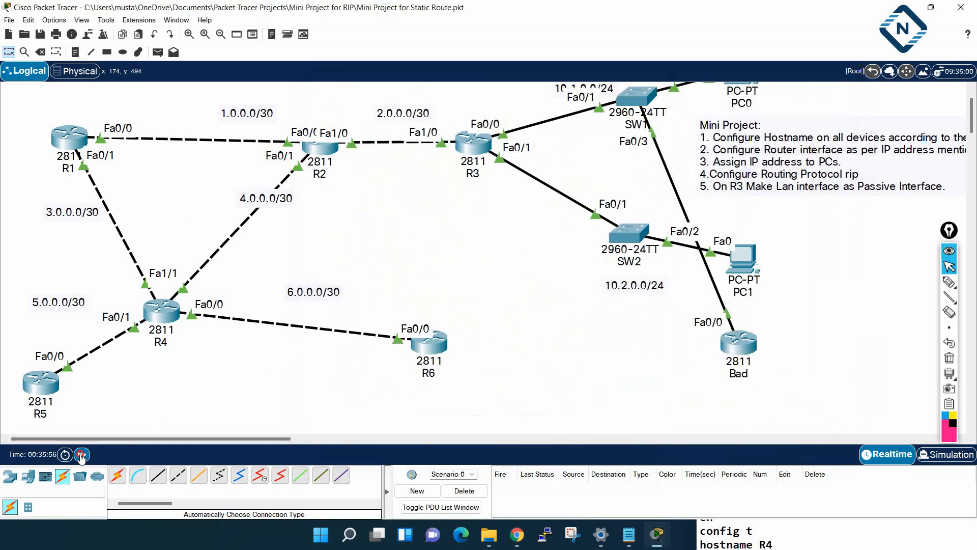
{"action": "left_click", "coordinate": [741, 350]}
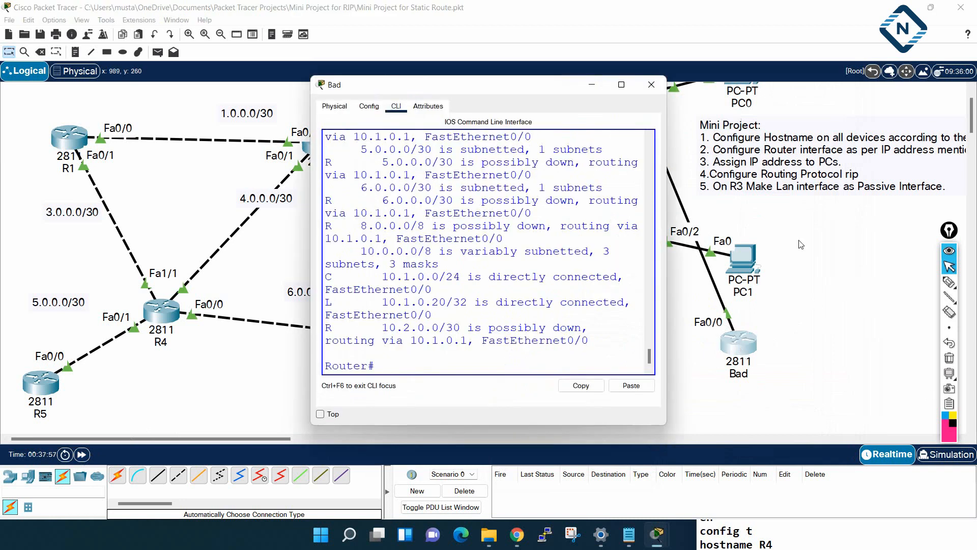
{"action": "left_click_drag", "start_coordinate": [676, 244], "coordinate": [972, 233]}
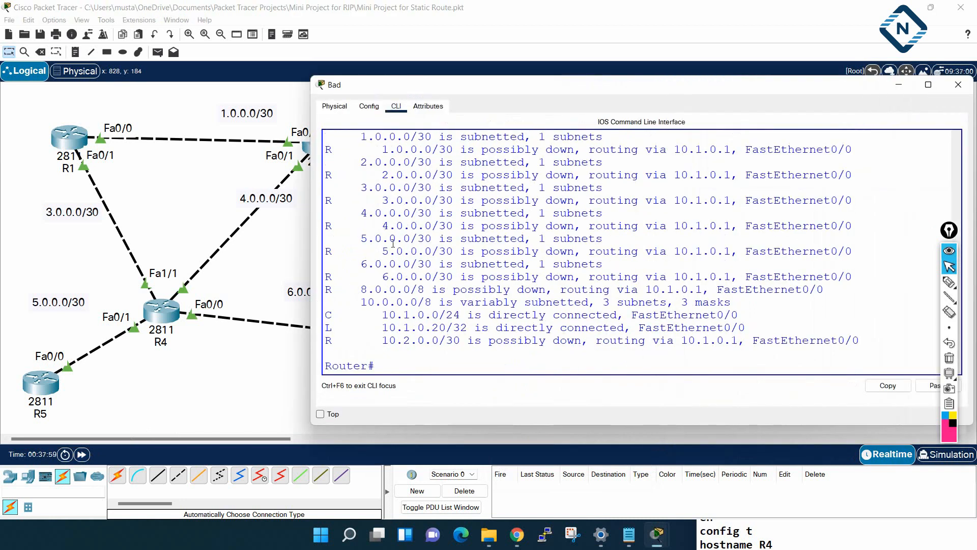
{"action": "left_click_drag", "start_coordinate": [310, 226], "coordinate": [161, 224]}
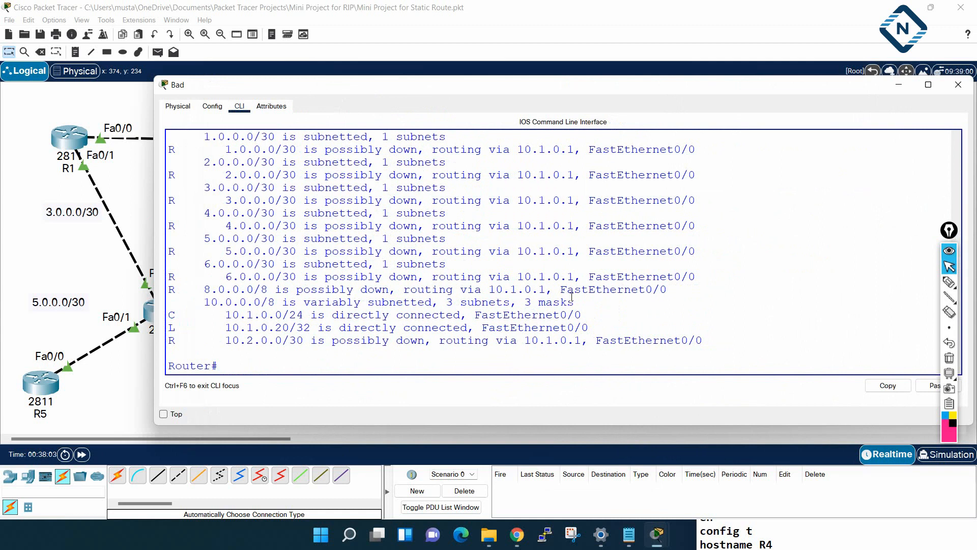
Add blank prompt lines in the Bad router's console and run sh ip route to check for RIP routes.
{"action": "key", "text": "Return"}
{"action": "key", "text": "Return"}
{"action": "key", "text": "Return"}
{"action": "key", "text": "Return"}
{"action": "key", "text": "Return"}
{"action": "key", "text": "Return"}
{"action": "key", "text": "Return"}
{"action": "key", "text": "Return"}
{"action": "key", "text": "Return"}
{"action": "key", "text": "Return"}
{"action": "key", "text": "Return"}
{"action": "key", "text": "Return"}
{"action": "key", "text": "Return"}
{"action": "key", "text": "Return"}
{"action": "key", "text": "Return"}
{"action": "key", "text": "Return"}
{"action": "key", "text": "Return"}
{"action": "key", "text": "Return"}
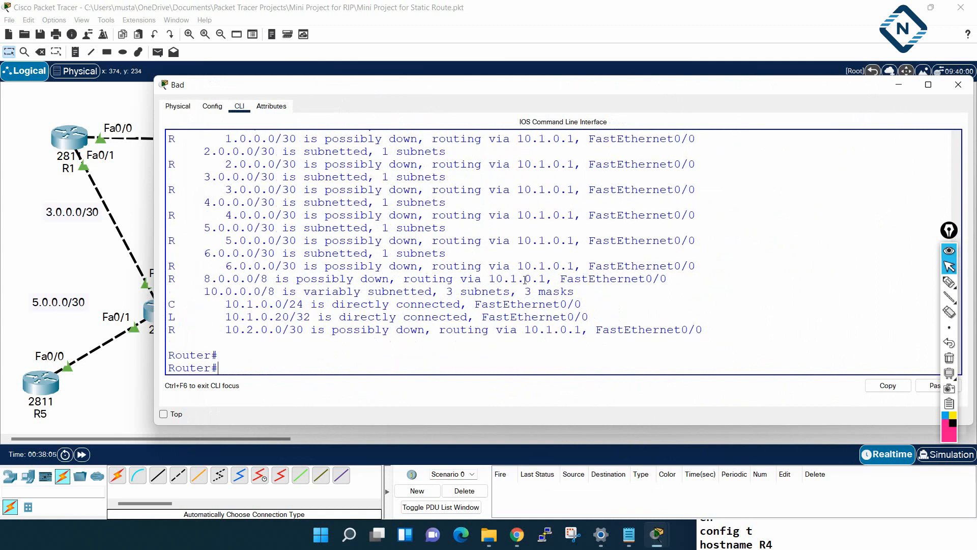
{"action": "type", "text": "sh ip route"}
{"action": "key", "text": "Return"}
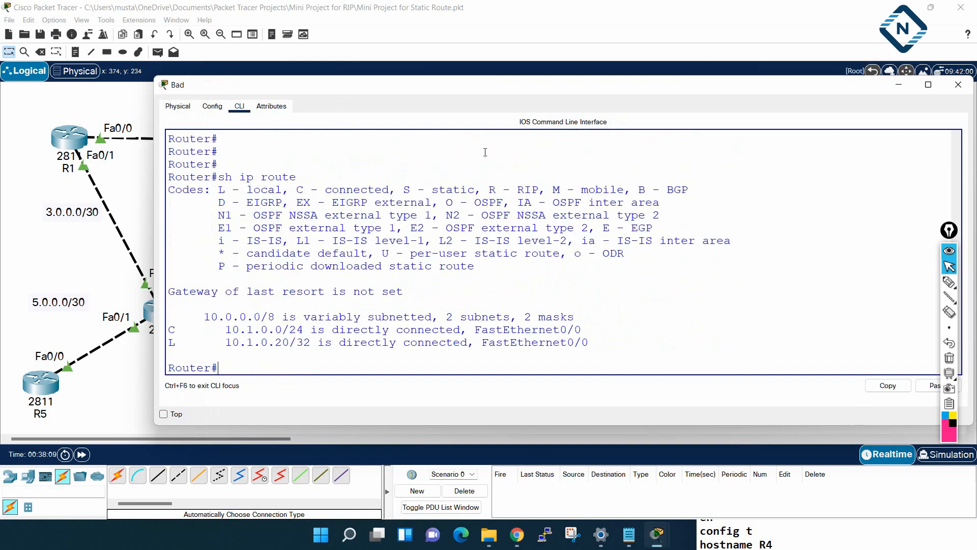
Add blank prompt lines below the Bad router's route listing and move its console clear of R3.
{"action": "left_click_drag", "start_coordinate": [496, 84], "coordinate": [597, 173]}
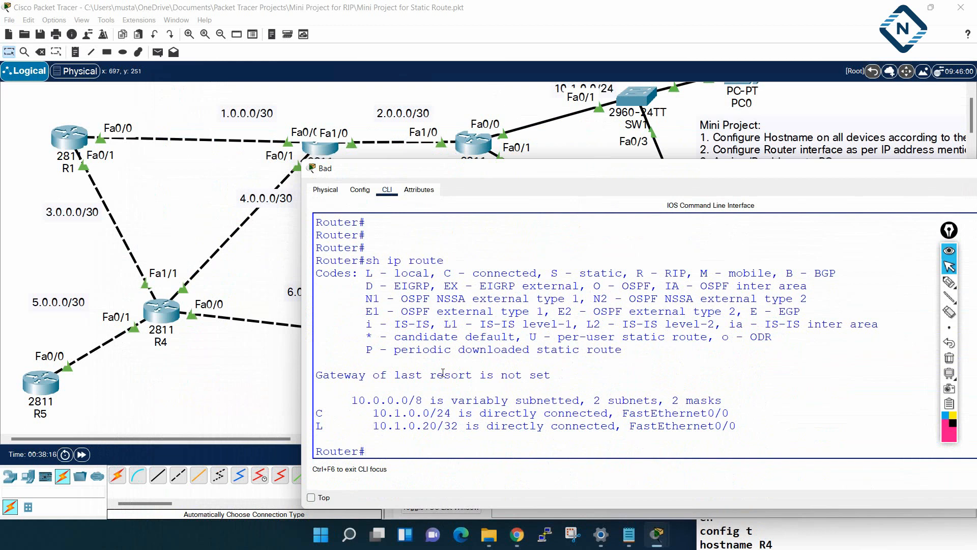
{"action": "type", "text": "sh ip ro"}
{"action": "key", "text": "Tab"}
{"action": "key", "text": "Return"}
{"action": "key", "text": "Return"}
{"action": "key", "text": "Return"}
{"action": "key", "text": "Return"}
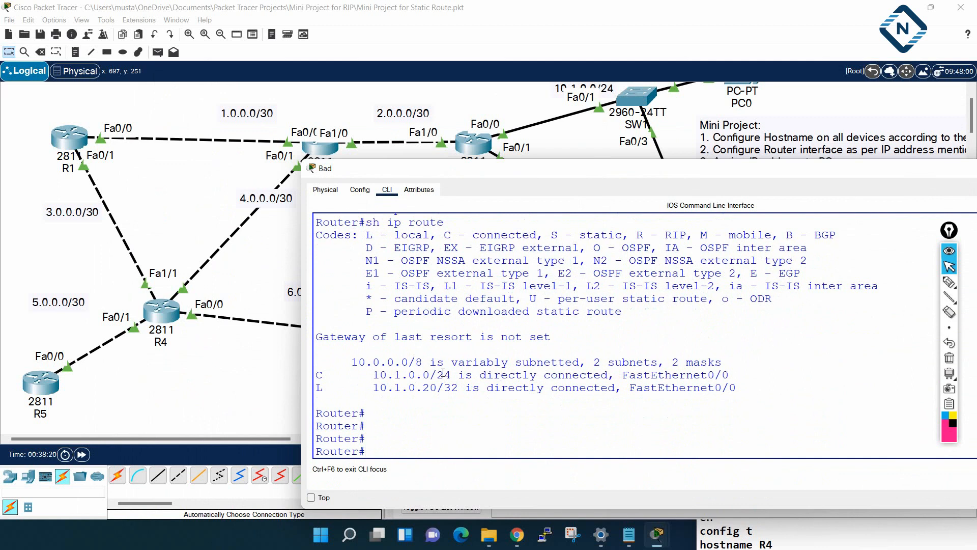
{"action": "key", "text": "Return"}
{"action": "key", "text": "Return"}
{"action": "key", "text": "Return"}
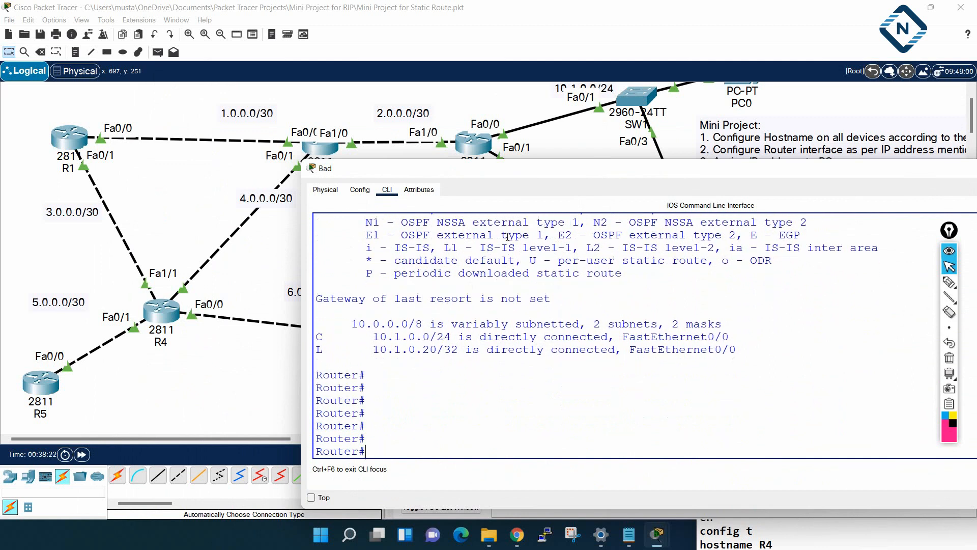
{"action": "left_click_drag", "start_coordinate": [539, 168], "coordinate": [454, 289]}
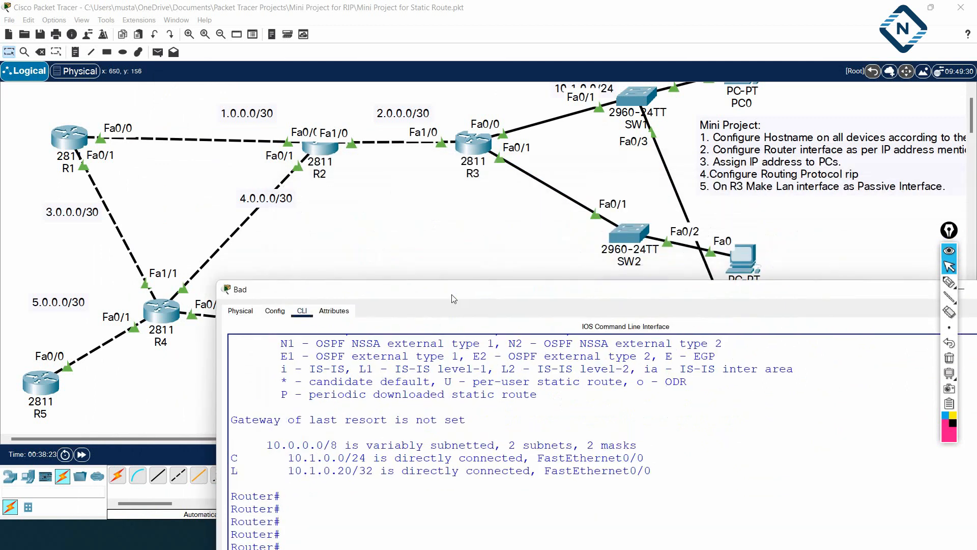
On R3, reuse the earlier command no passive-interface f0/0 under router rip, and close the console.
{"action": "left_click", "coordinate": [465, 151]}
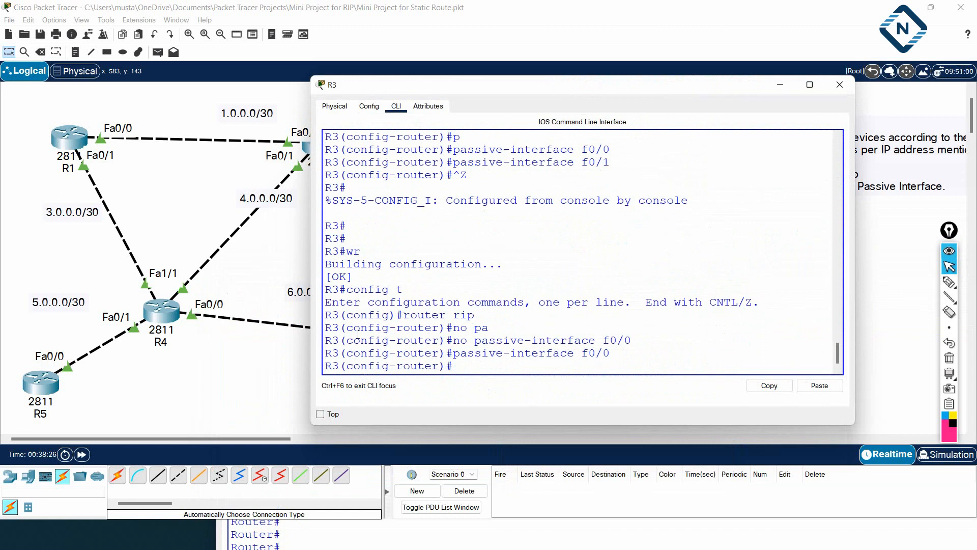
{"action": "left_click_drag", "start_coordinate": [463, 313], "coordinate": [477, 314]}
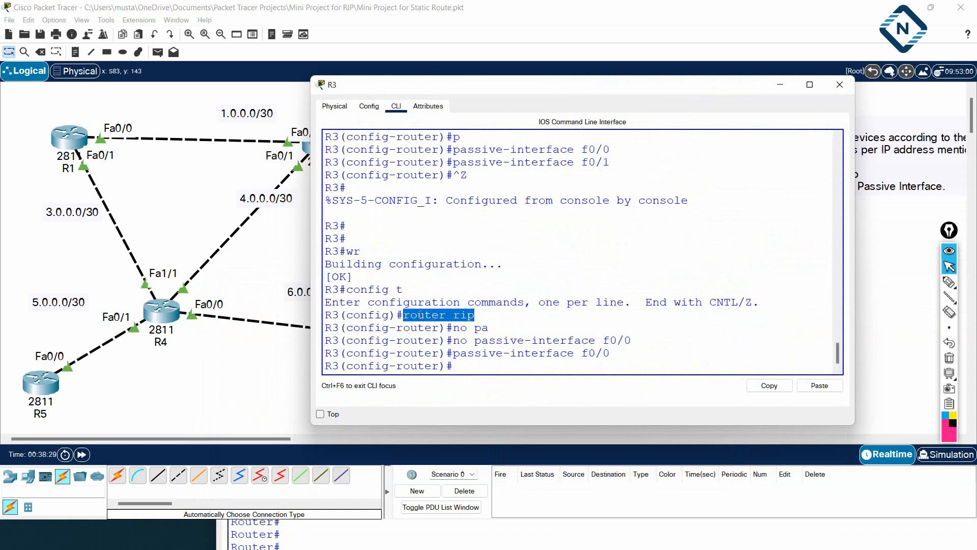
{"action": "left_click", "coordinate": [479, 358]}
{"action": "left_click_drag", "start_coordinate": [663, 341], "coordinate": [457, 344]}
{"action": "right_click", "coordinate": [465, 339]}
{"action": "left_click", "coordinate": [487, 348]}
{"action": "left_click", "coordinate": [484, 371]}
{"action": "right_click", "coordinate": [497, 374]}
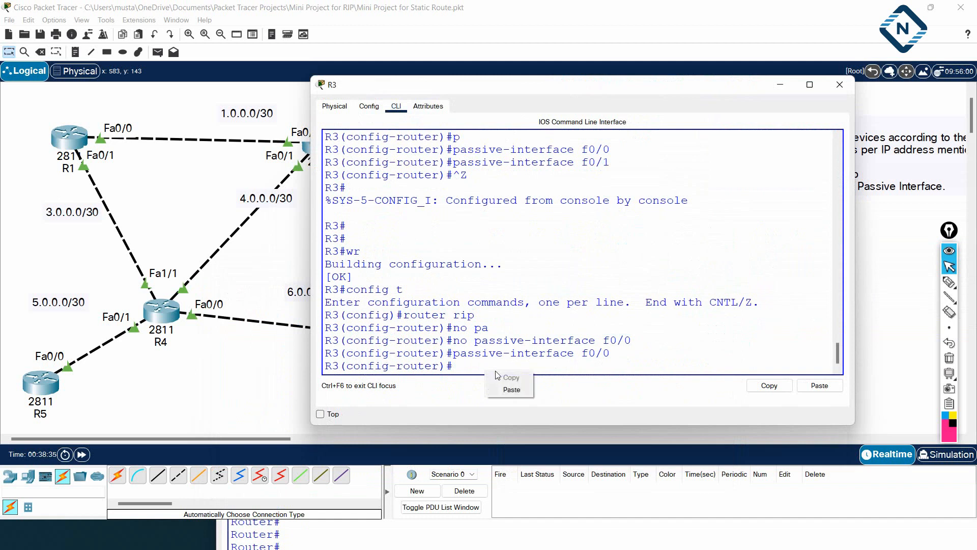
{"action": "left_click", "coordinate": [511, 389]}
{"action": "key", "text": "Return"}
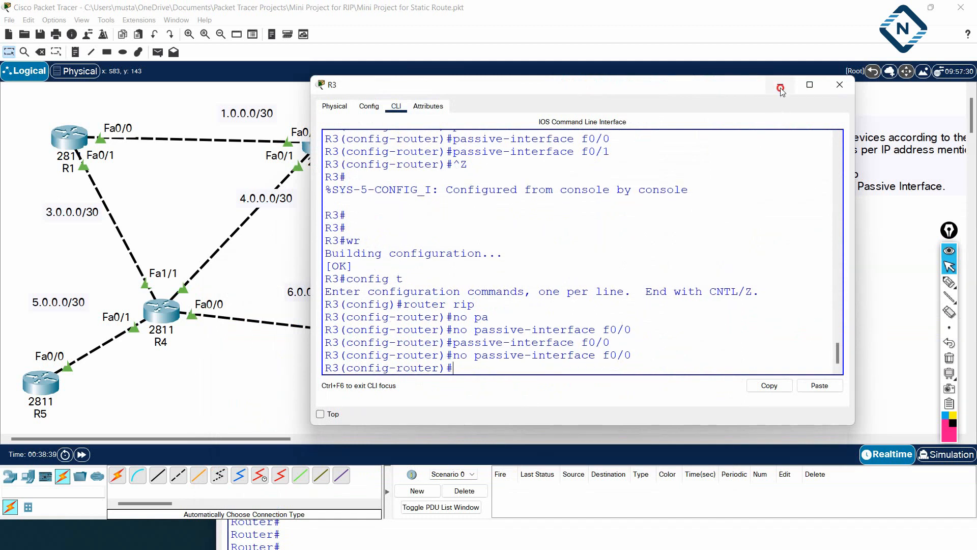
{"action": "left_click", "coordinate": [840, 84]}
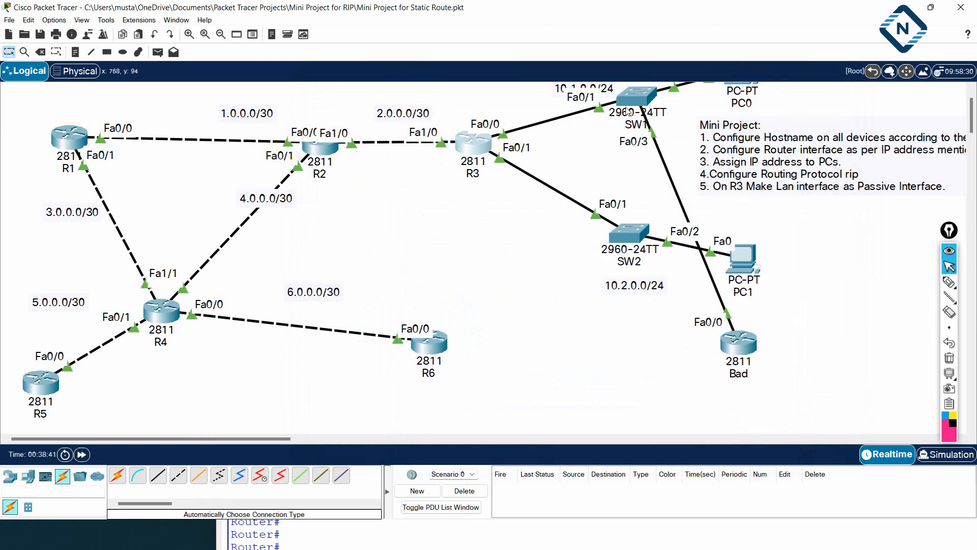
Shift the Bad router slightly closer to PC1, fast-forward the simulation time, and reopen the router's console in full view.
{"action": "left_click_drag", "start_coordinate": [745, 356], "coordinate": [760, 344]}
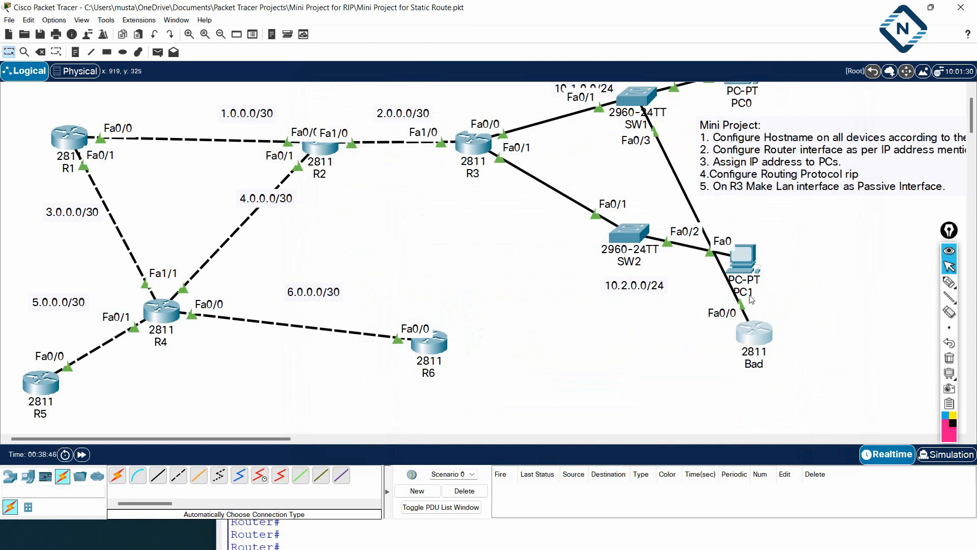
{"action": "left_click", "coordinate": [88, 457]}
{"action": "left_click", "coordinate": [760, 337]}
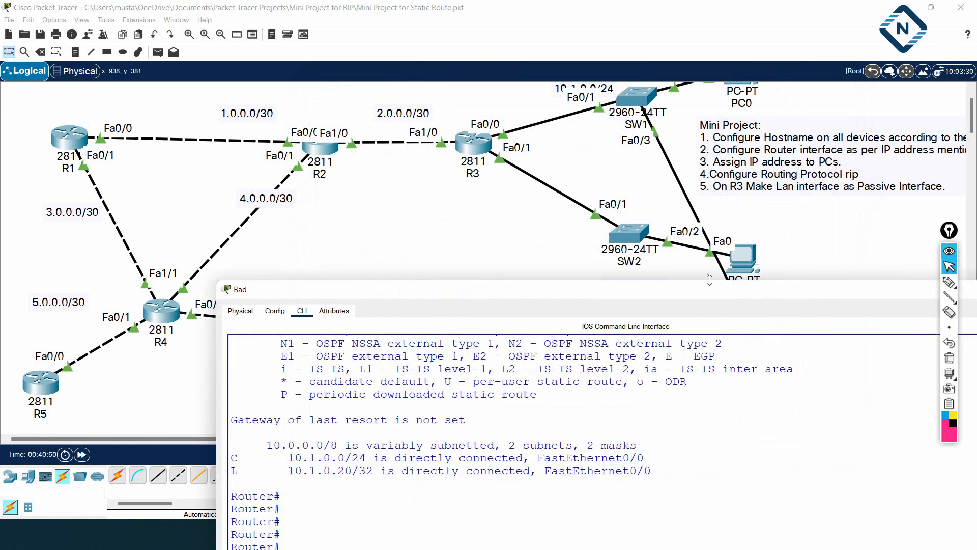
{"action": "left_click_drag", "start_coordinate": [712, 294], "coordinate": [636, 57]}
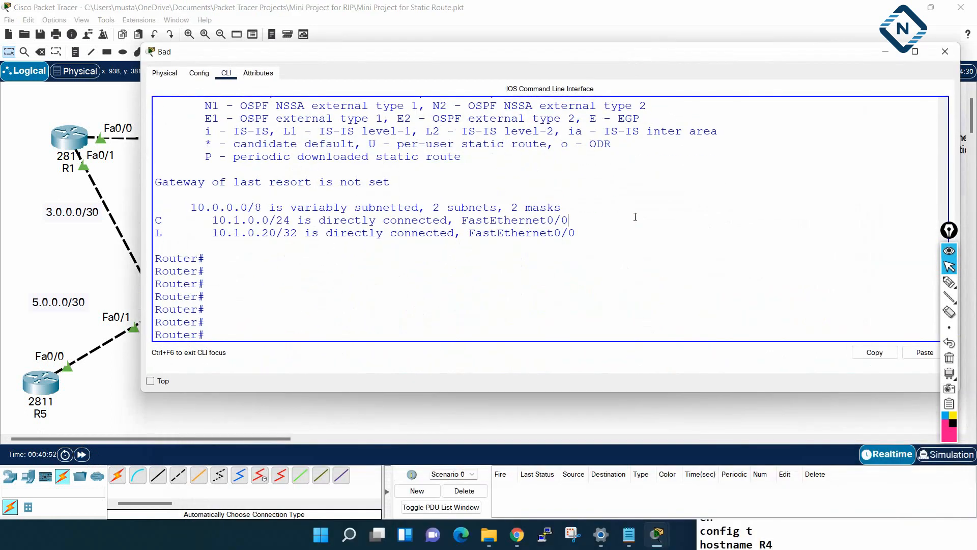
Run sh ip route on the Bad router, page to the end of the listing, and add blank prompt lines.
{"action": "key", "text": "Return"}
{"action": "key", "text": "Return"}
{"action": "key", "text": "Return"}
{"action": "key", "text": "Return"}
{"action": "key", "text": "Return"}
{"action": "key", "text": "Return"}
{"action": "key", "text": "Return"}
{"action": "key", "text": "Return"}
{"action": "key", "text": "Return"}
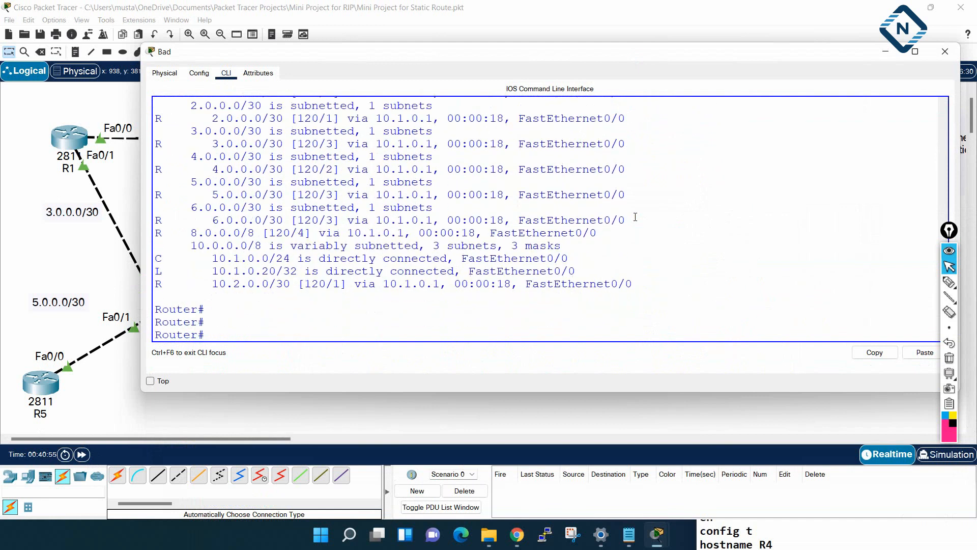
{"action": "key", "text": "Return"}
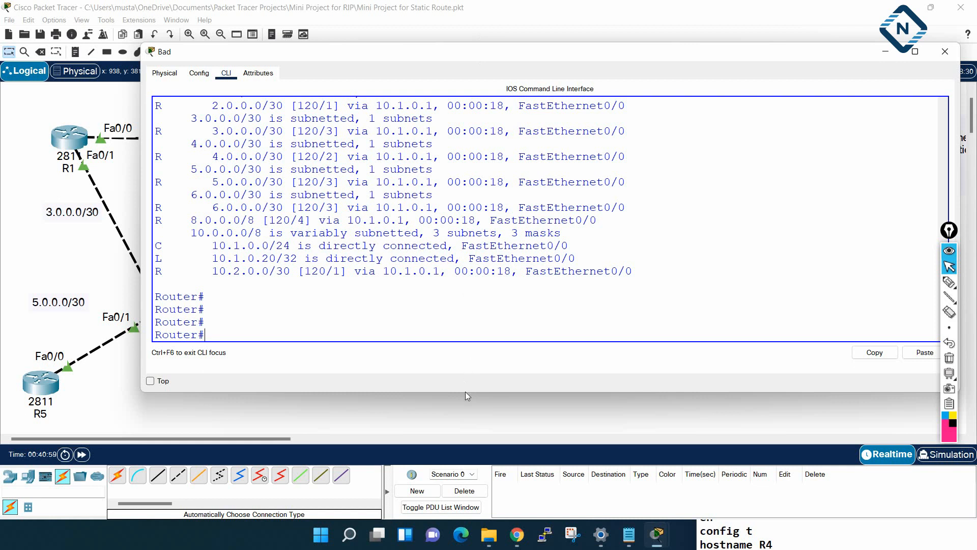
Enlarge the Bad router's console and compare the latest route listing with the previous one.
{"action": "left_click_drag", "start_coordinate": [465, 392], "coordinate": [466, 503]}
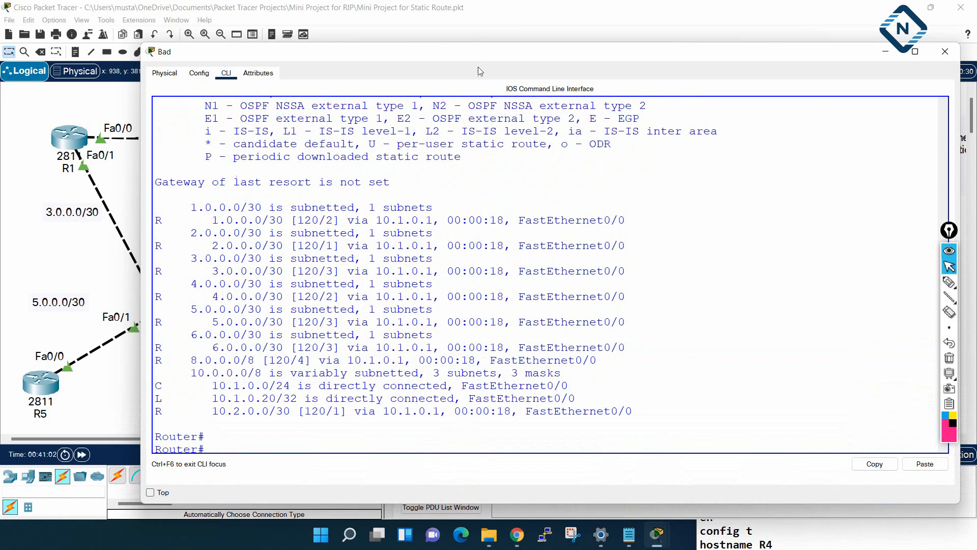
{"action": "left_click_drag", "start_coordinate": [481, 57], "coordinate": [482, 85]}
{"action": "scroll", "coordinate": [440, 257], "scroll_direction": "up", "scroll_amount": 2}
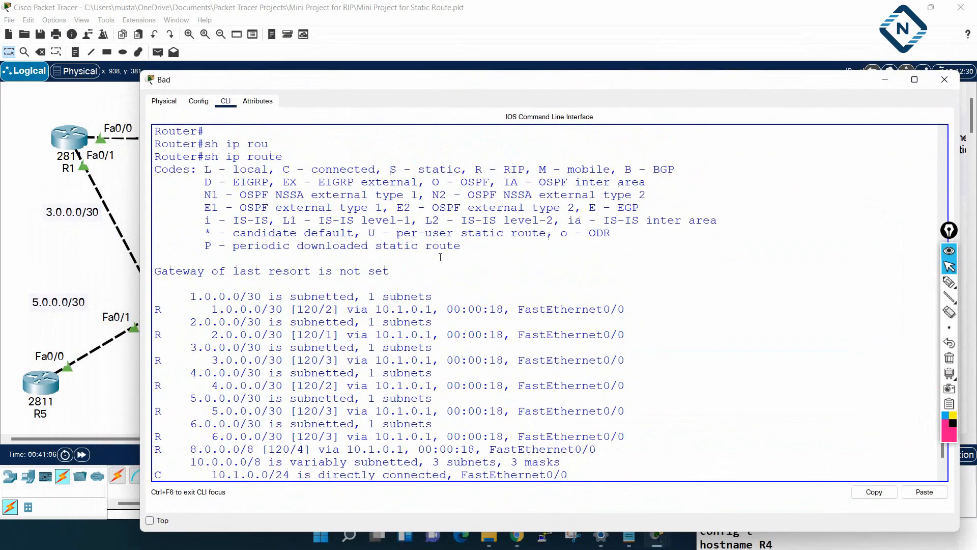
{"action": "scroll", "coordinate": [440, 257], "scroll_direction": "up", "scroll_amount": 1}
{"action": "scroll", "coordinate": [426, 264], "scroll_direction": "up", "scroll_amount": 1}
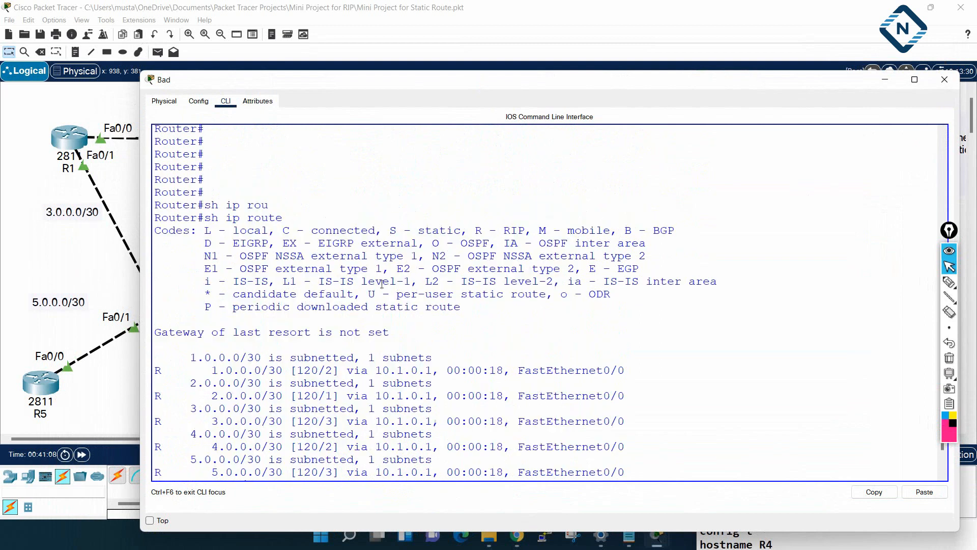
{"action": "scroll", "coordinate": [382, 284], "scroll_direction": "up", "scroll_amount": 6}
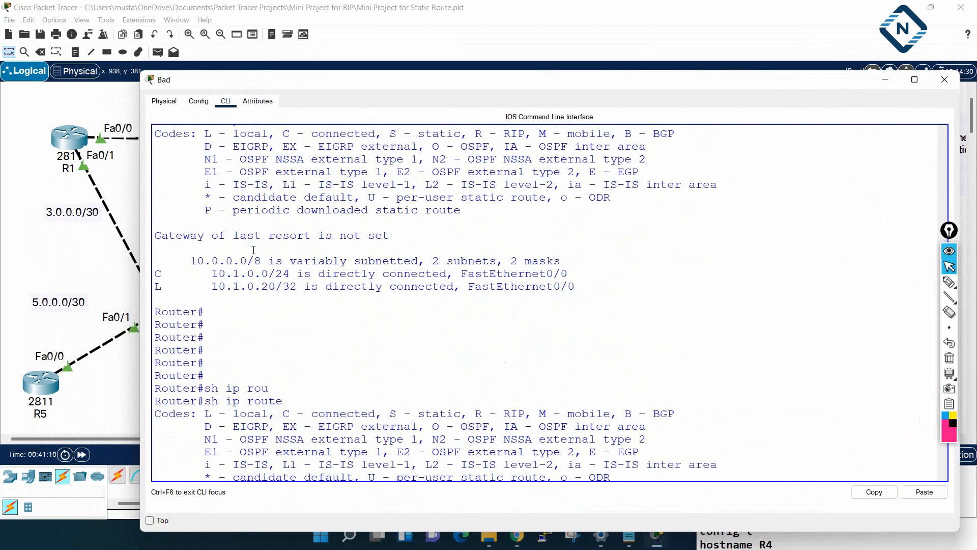
{"action": "scroll", "coordinate": [254, 250], "scroll_direction": "up", "scroll_amount": 1}
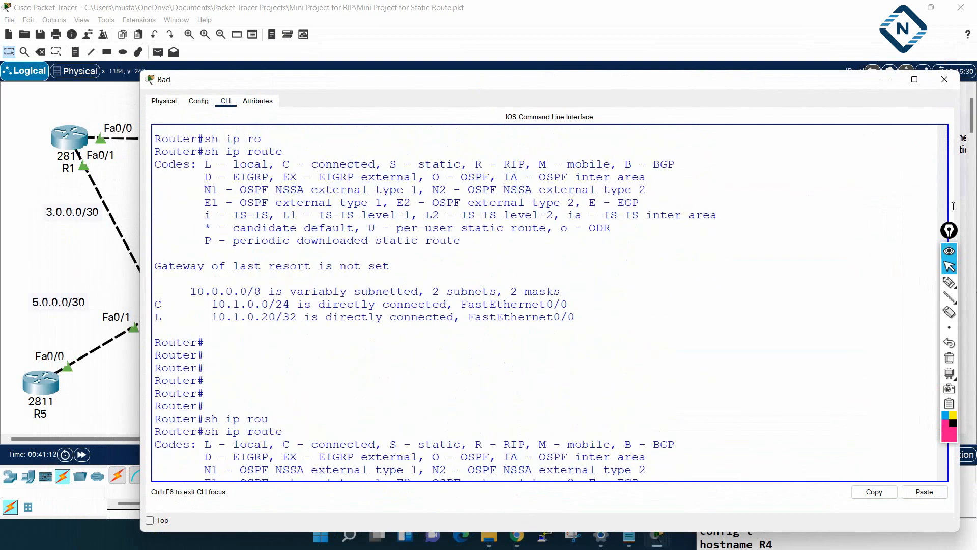
Minimize the Bad router's console and move the router farther down and away from PC1.
{"action": "left_click", "coordinate": [885, 81]}
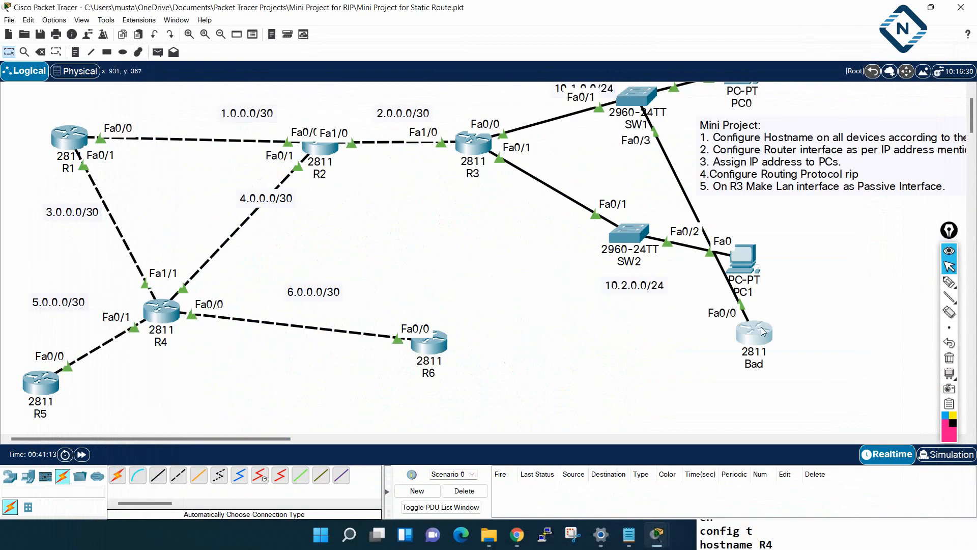
{"action": "left_click_drag", "start_coordinate": [808, 318], "coordinate": [767, 354]}
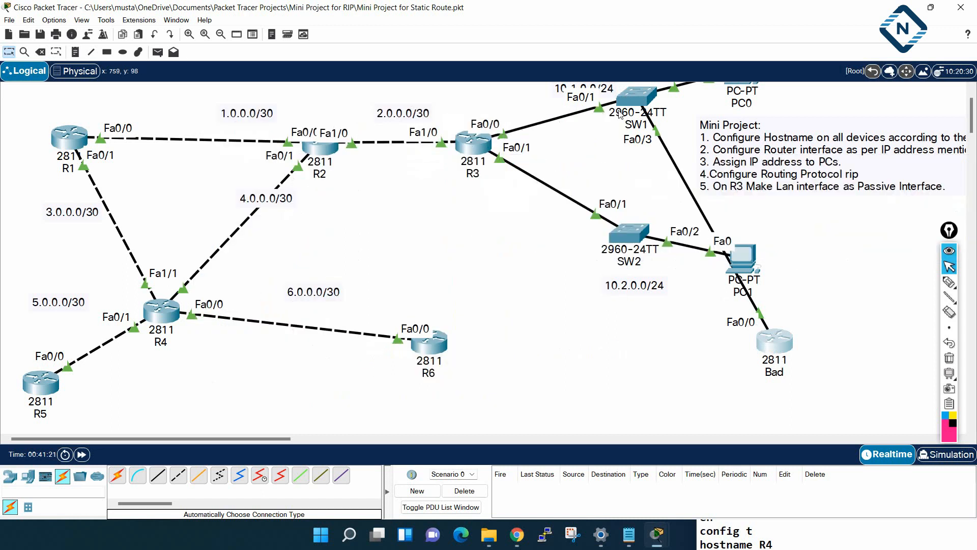
Reopen the Bad router's console, run sh ip route, page to the end of the listing, and add blank prompt lines.
{"action": "left_click", "coordinate": [771, 338]}
{"action": "scroll", "coordinate": [421, 302], "scroll_direction": "down", "scroll_amount": 10}
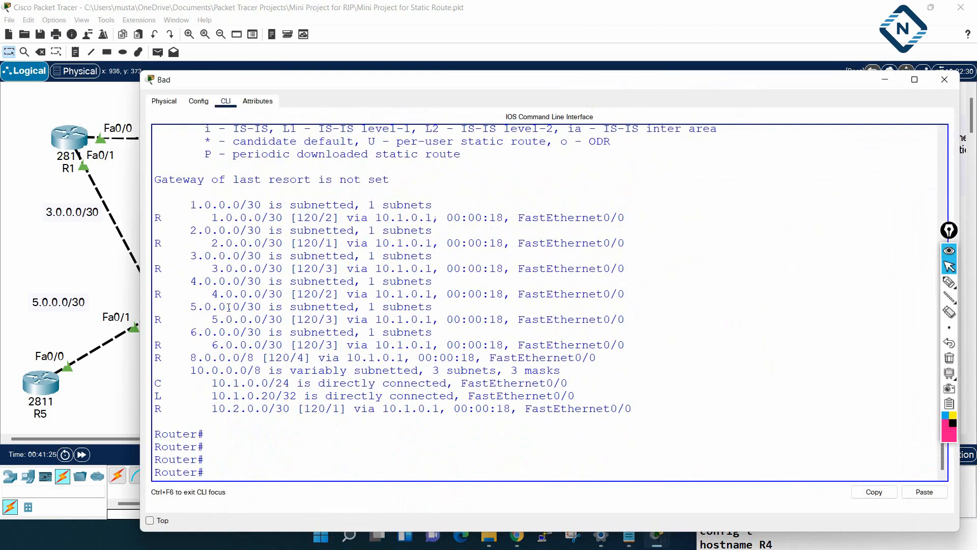
{"action": "left_click", "coordinate": [378, 326]}
{"action": "type", "text": "sh ip route"}
{"action": "key", "text": "Return"}
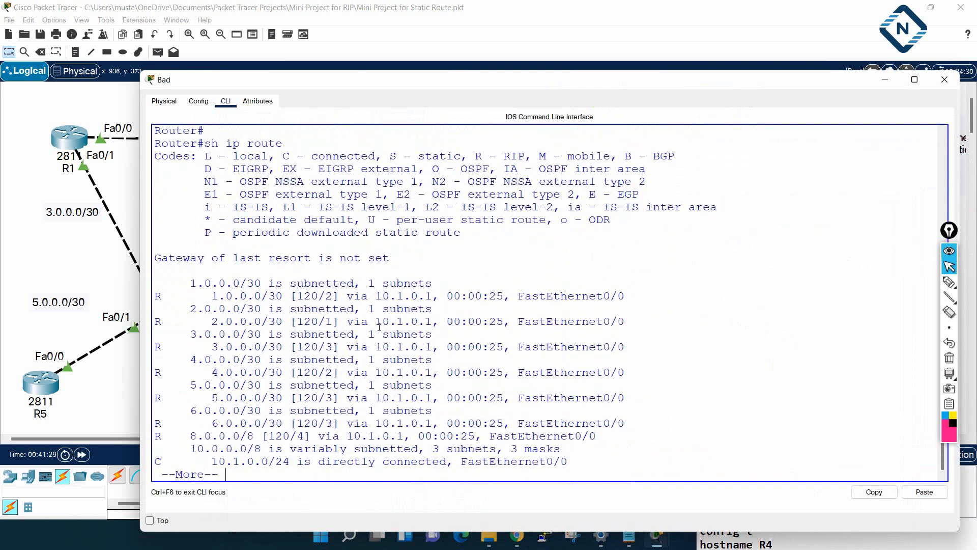
{"action": "key", "text": "Return"}
{"action": "key", "text": "Return"}
{"action": "key", "text": "Return"}
{"action": "key", "text": "Return"}
{"action": "key", "text": "Return"}
{"action": "key", "text": "Return"}
{"action": "key", "text": "Return"}
{"action": "key", "text": "Return"}
{"action": "key", "text": "Return"}
{"action": "key", "text": "Return"}
{"action": "key", "text": "Return"}
{"action": "key", "text": "Return"}
{"action": "key", "text": "Return"}
{"action": "key", "text": "Return"}
{"action": "key", "text": "Return"}
{"action": "key", "text": "Return"}
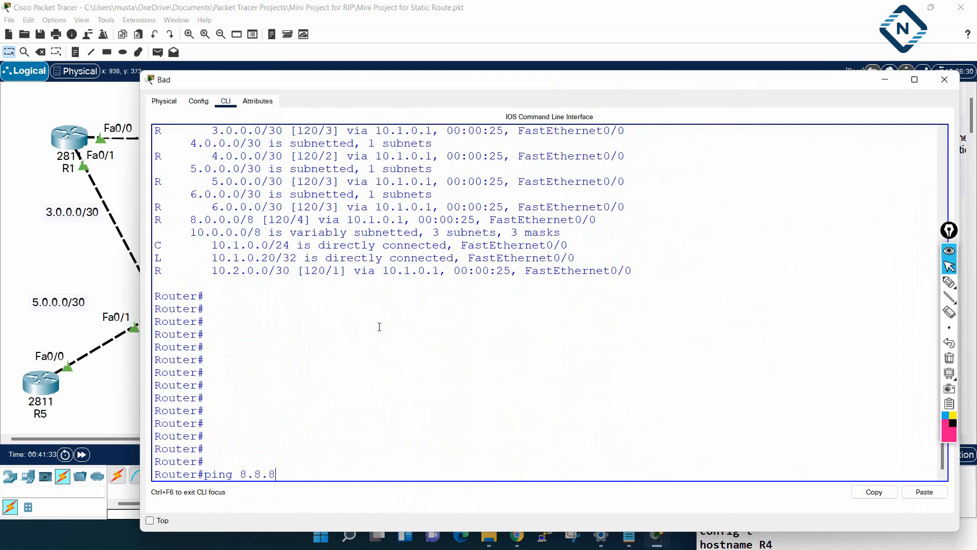
Ping 8.8.8.8 from the Bad router and highlight the ping output.
{"action": "type", "text": "ping 8.8.8.8"}
{"action": "key", "text": "Return"}
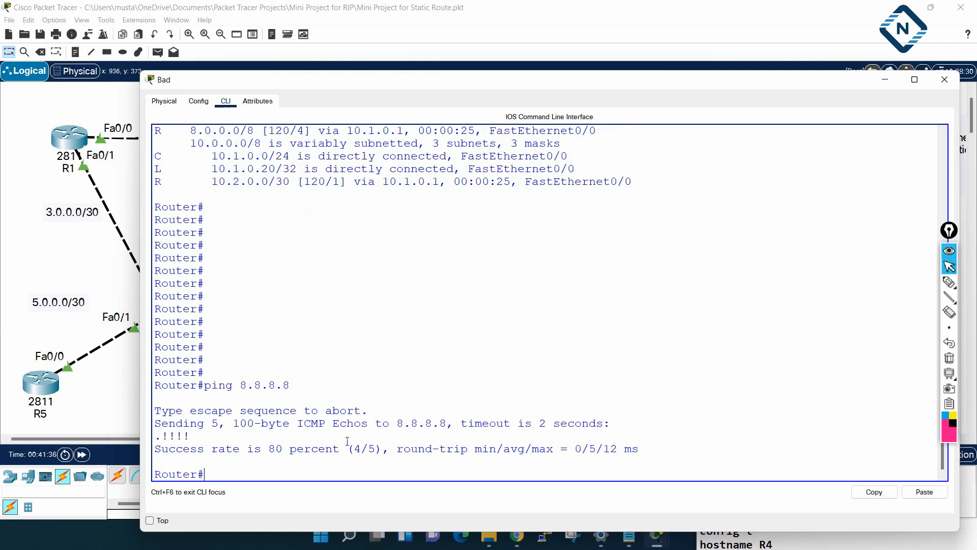
{"action": "left_click_drag", "start_coordinate": [677, 459], "coordinate": [156, 385]}
{"action": "left_click", "coordinate": [423, 385]}
Run traceroute 8.8.8.8 on the Bad router and highlight the second, third and fourth hop addresses.
{"action": "type", "text": "tr"}
{"action": "key", "text": "Tab"}
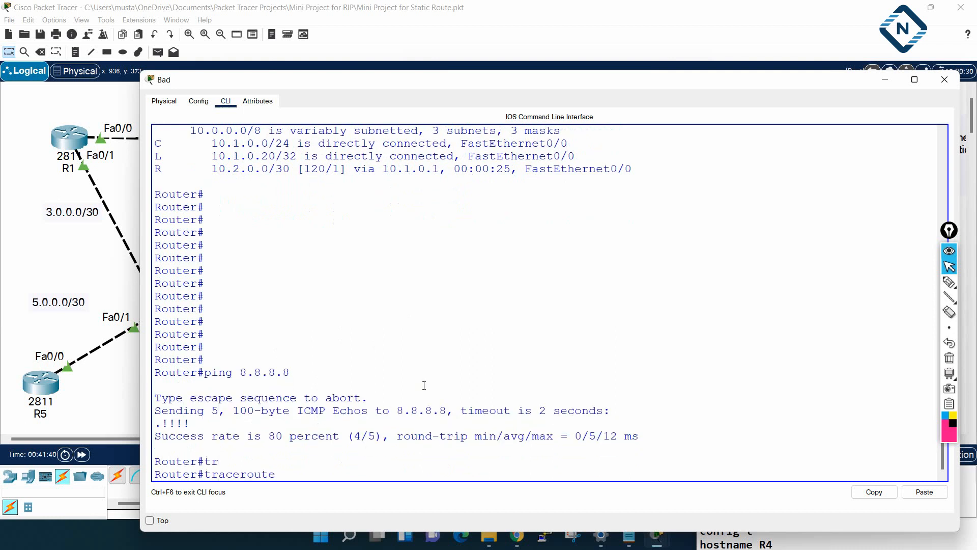
{"action": "type", "text": "8.8.8.8"}
{"action": "key", "text": "Return"}
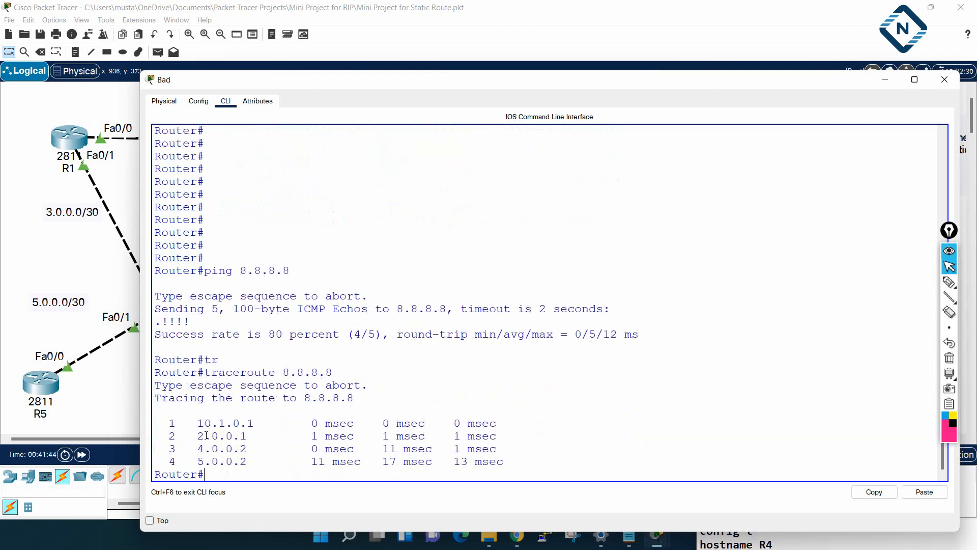
{"action": "left_click_drag", "start_coordinate": [196, 434], "coordinate": [254, 432]}
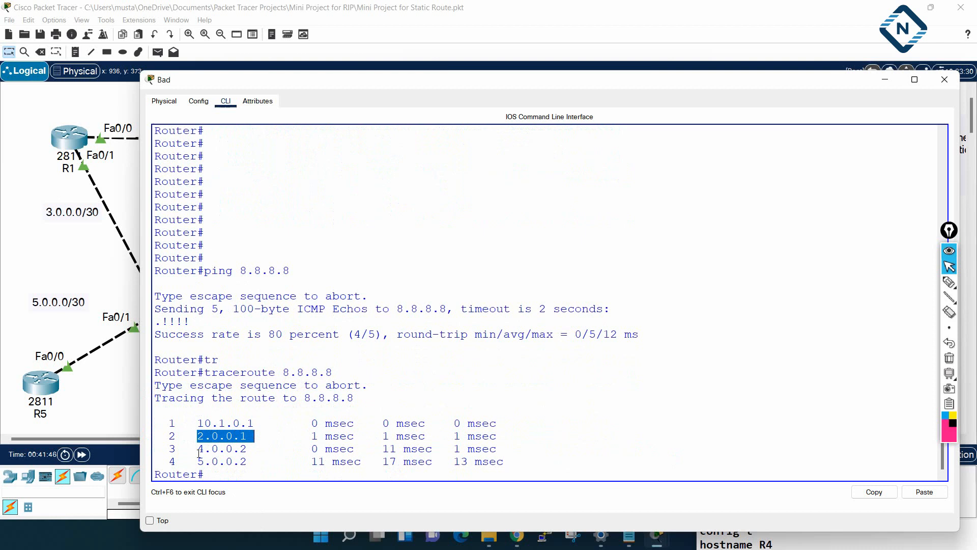
{"action": "left_click_drag", "start_coordinate": [198, 448], "coordinate": [279, 450]}
{"action": "left_click_drag", "start_coordinate": [190, 462], "coordinate": [283, 461]}
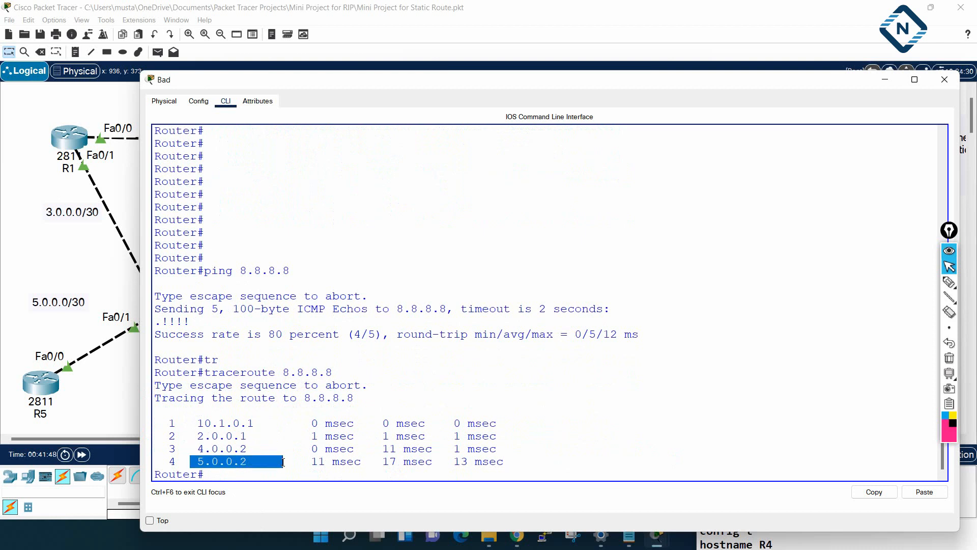
Bring R3's console into full view and make its f0/0 interface passive again with passive-interface f0/0.
{"action": "left_click", "coordinate": [885, 79]}
{"action": "left_click", "coordinate": [476, 144]}
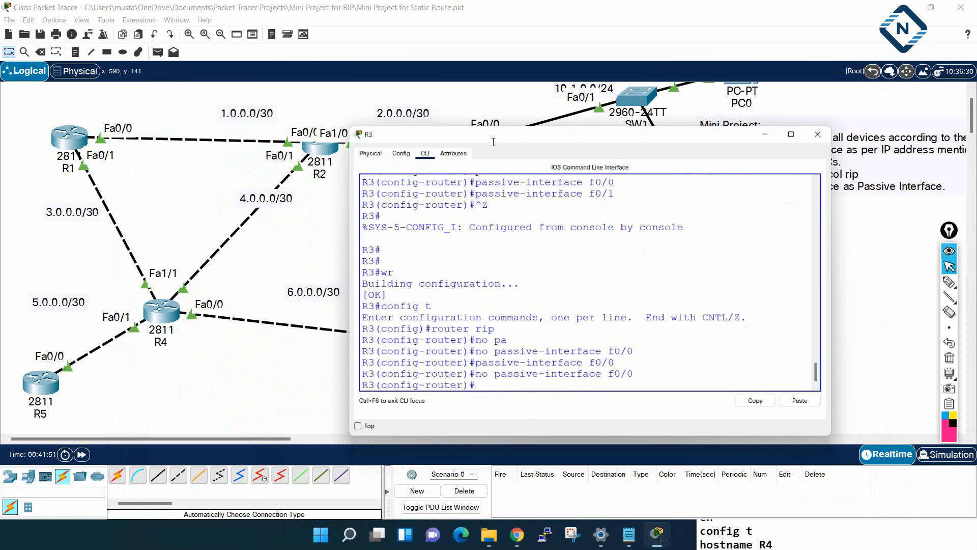
{"action": "left_click_drag", "start_coordinate": [525, 84], "coordinate": [476, 257]}
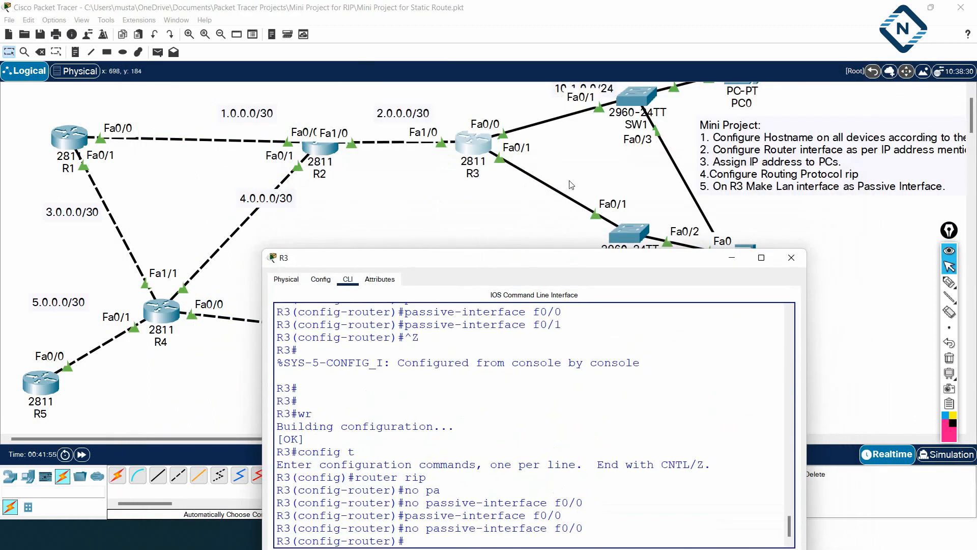
{"action": "left_click_drag", "start_coordinate": [574, 258], "coordinate": [645, 99]}
{"action": "left_click", "coordinate": [631, 265]}
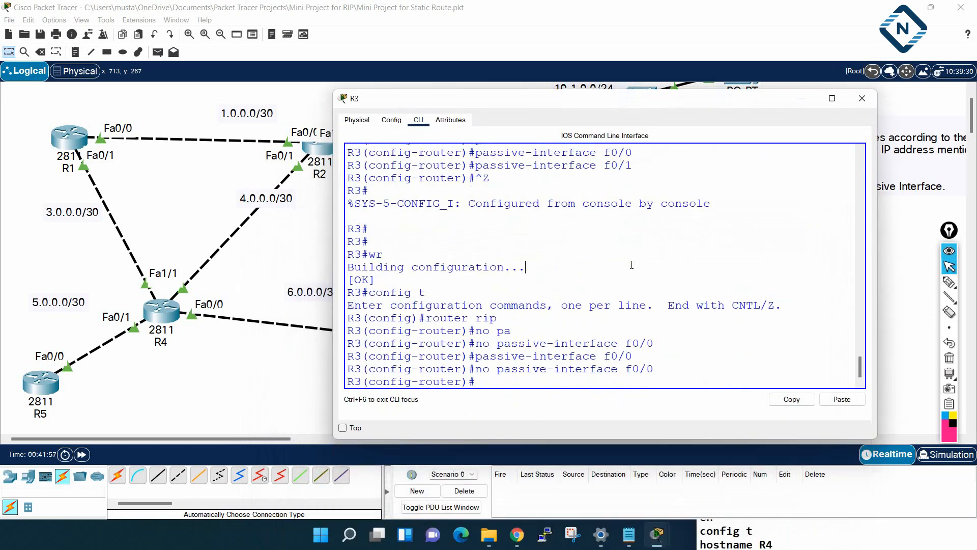
{"action": "key", "text": "Up"}
{"action": "key", "text": "Up"}
{"action": "key", "text": "Return"}
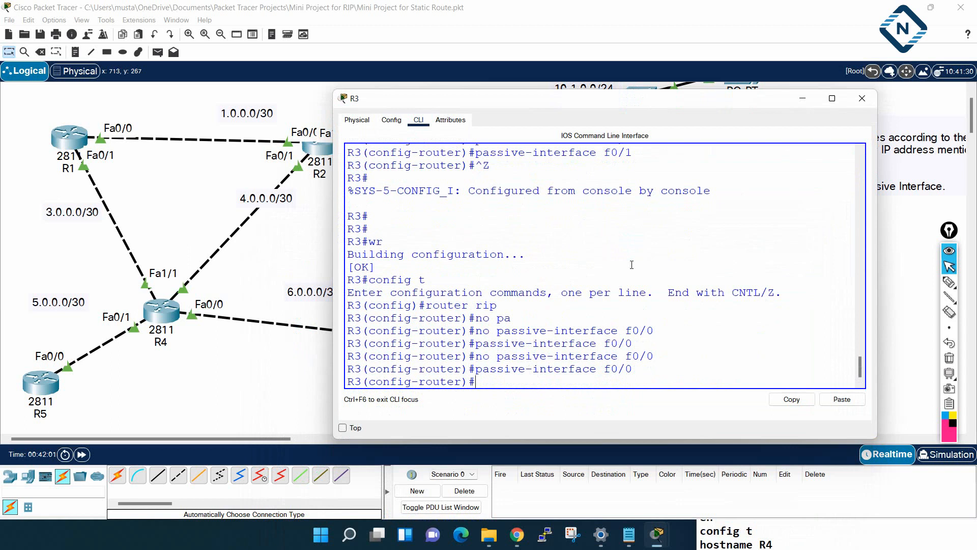
Leave R3's RIP configuration mode and save the running configuration with wr.
{"action": "key", "text": "ctrl+z"}
{"action": "key", "text": "Return"}
{"action": "key", "text": "Return"}
{"action": "key", "text": "Return"}
{"action": "type", "text": "wr"}
{"action": "key", "text": "Return"}
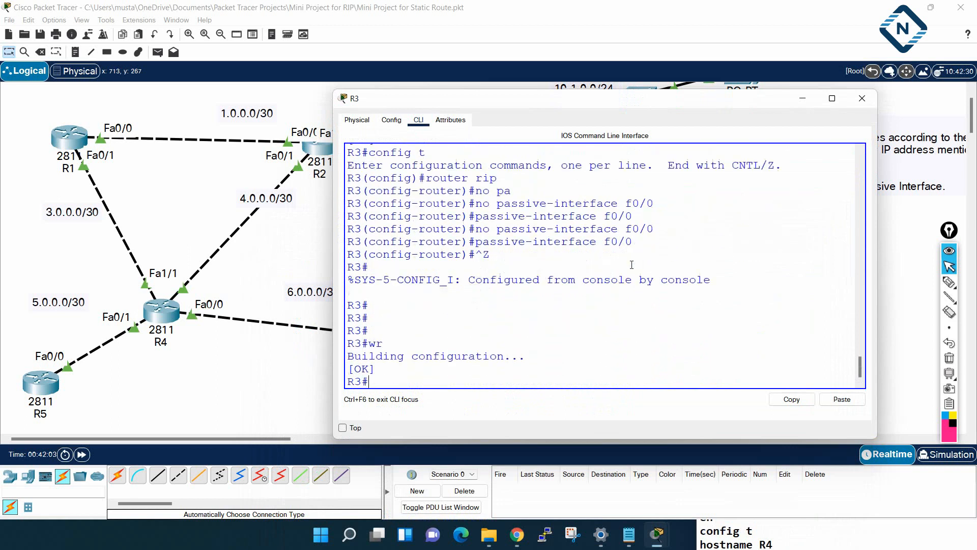
{"action": "key", "text": "Return"}
{"action": "key", "text": "Return"}
Close R3's console and fast-forward the simulation time.
{"action": "left_click", "coordinate": [862, 99]}
{"action": "left_click", "coordinate": [441, 284]}
{"action": "left_click", "coordinate": [83, 451]}
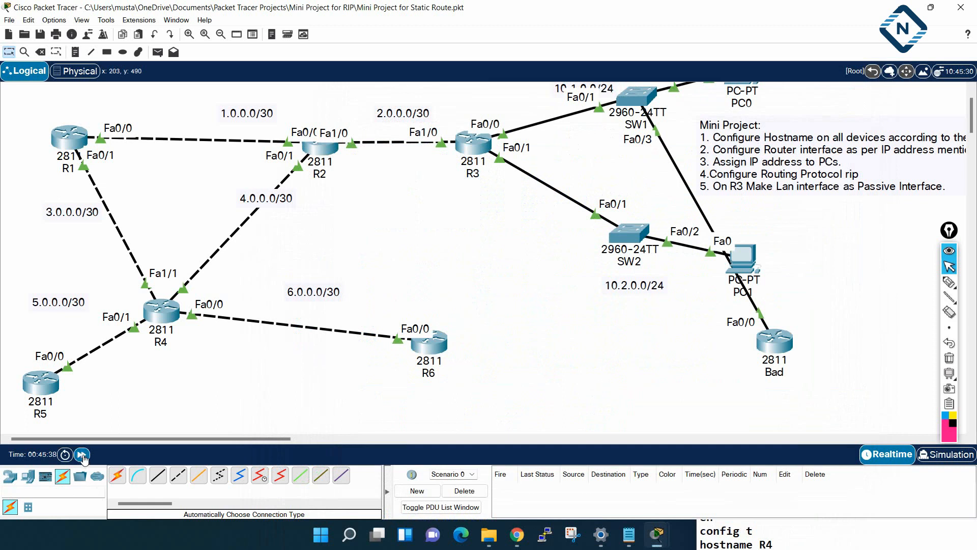
Reopen the Bad router's console and rerun the traceroute and the ping to 8.8.8.8.
{"action": "left_click", "coordinate": [774, 342]}
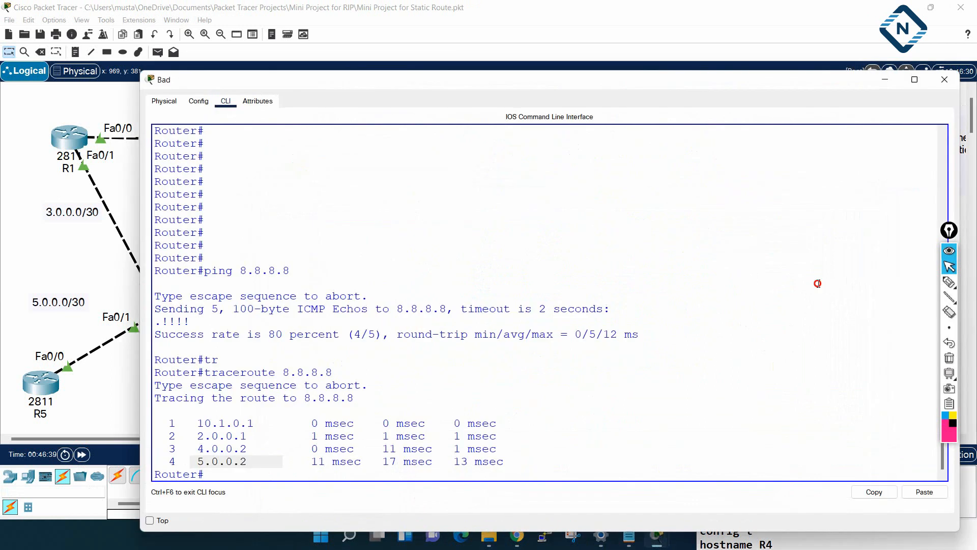
{"action": "key", "text": "Return"}
{"action": "key", "text": "Return"}
{"action": "key", "text": "Return"}
{"action": "key", "text": "Return"}
{"action": "key", "text": "Return"}
{"action": "key", "text": "Return"}
{"action": "key", "text": "Up"}
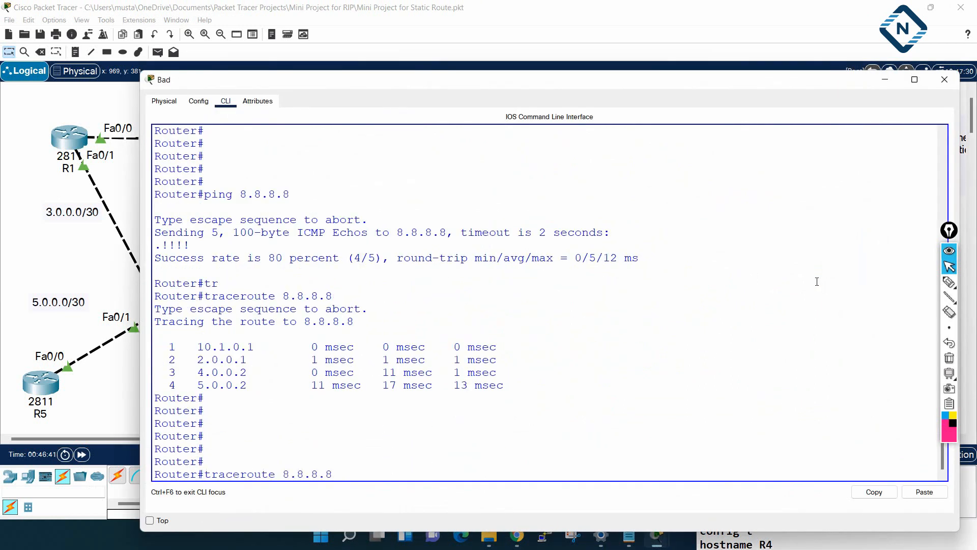
{"action": "key", "text": "Return"}
{"action": "key", "text": "Up"}
{"action": "key", "text": "Up"}
{"action": "key", "text": "Return"}
Run sh ip route on the Bad router to the end of the listing, fast-forward the simulation, and return to its console.
{"action": "key", "text": "Up"}
{"action": "key", "text": "Up"}
{"action": "key", "text": "Down"}
{"action": "key", "text": "Up"}
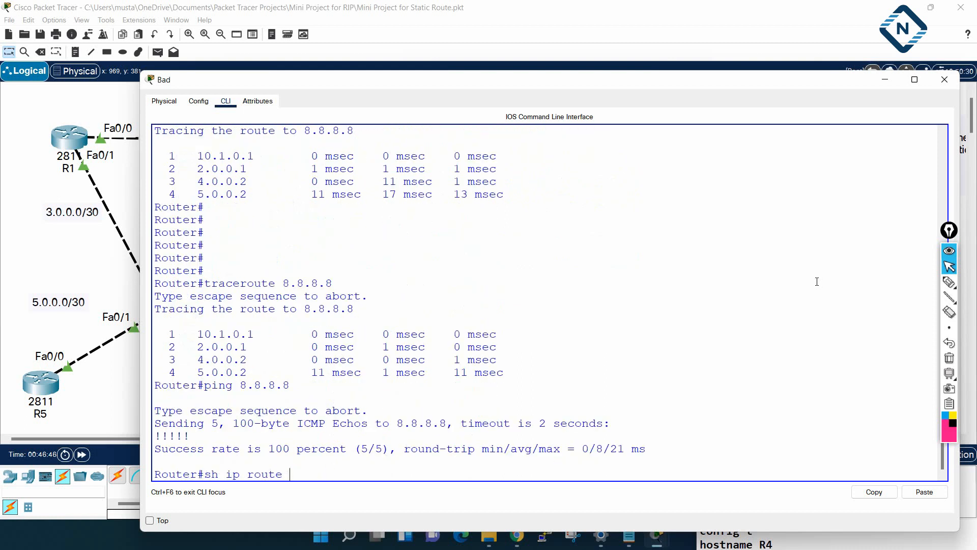
{"action": "key", "text": "Return"}
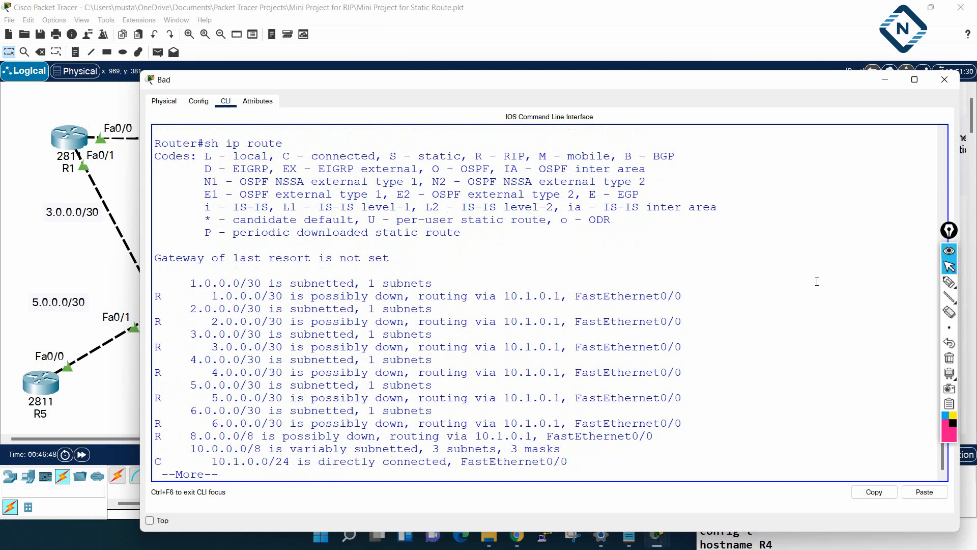
{"action": "key", "text": "Return"}
{"action": "key", "text": "Return"}
{"action": "key", "text": "Return"}
{"action": "key", "text": "Return"}
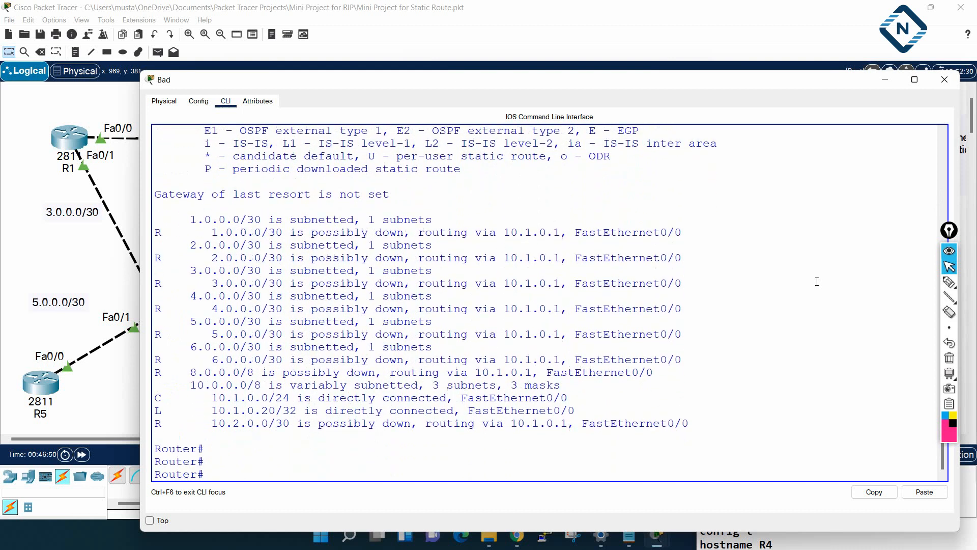
{"action": "left_click", "coordinate": [97, 438]}
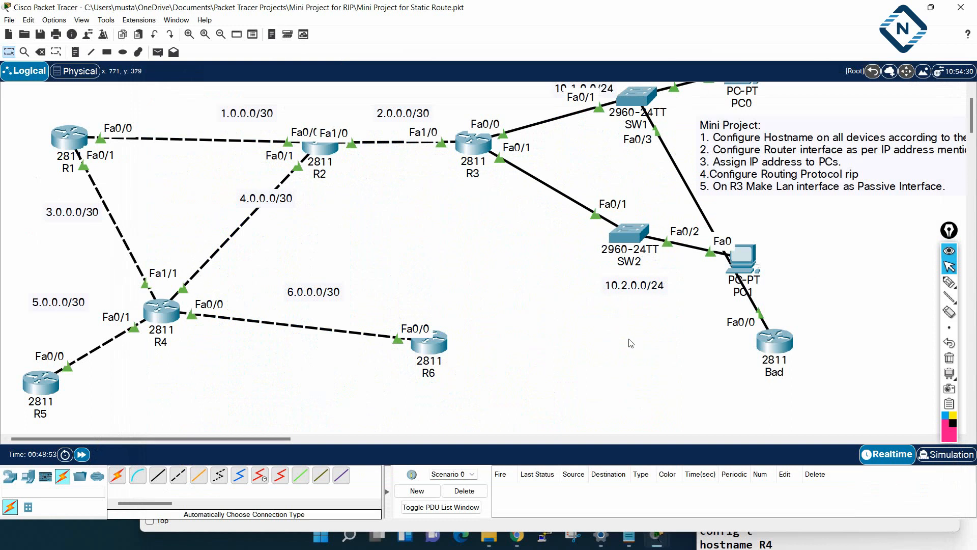
{"action": "left_click", "coordinate": [627, 535]}
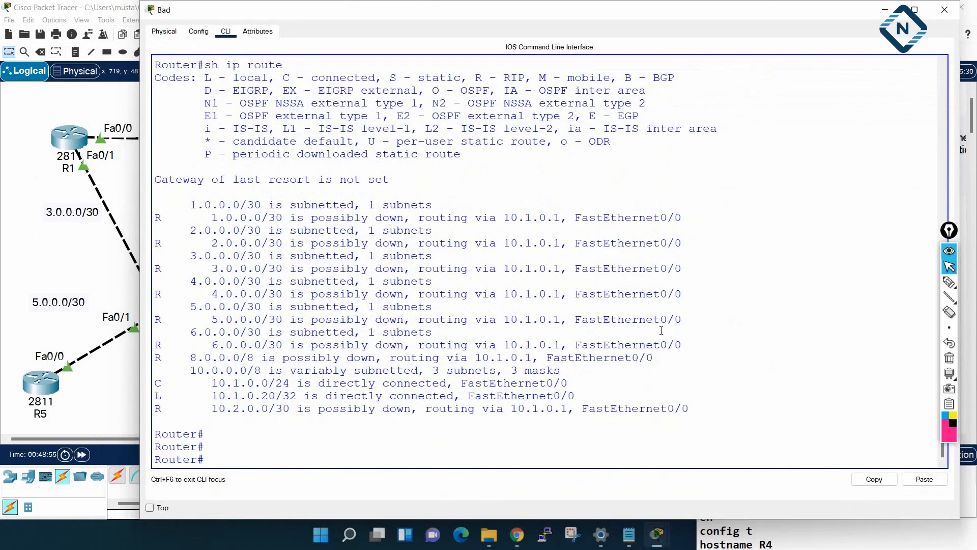
Switch to the Mini Project for RIP Protocol.txt notes in Notepad, move the window into fuller view, and save the file.
{"action": "left_click", "coordinate": [722, 541]}
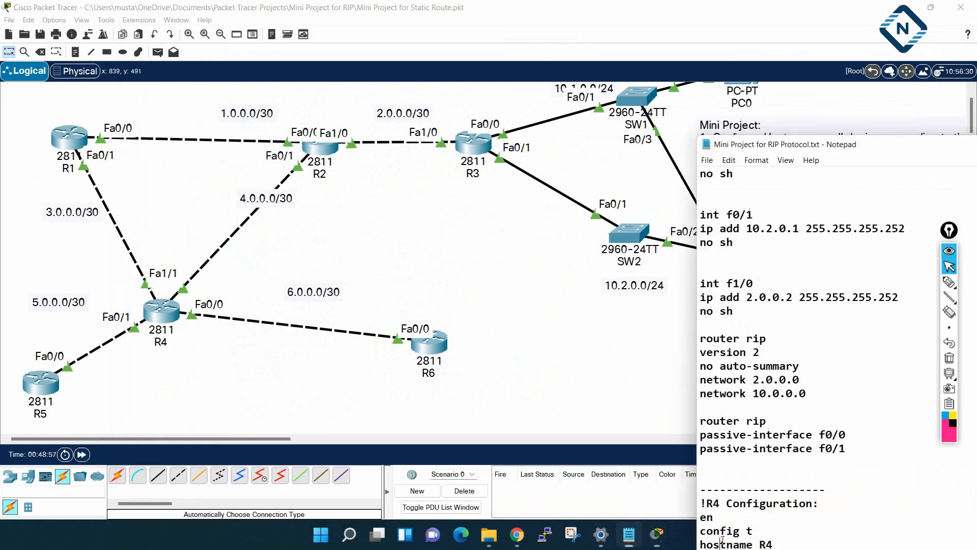
{"action": "left_click_drag", "start_coordinate": [795, 147], "coordinate": [602, 98]}
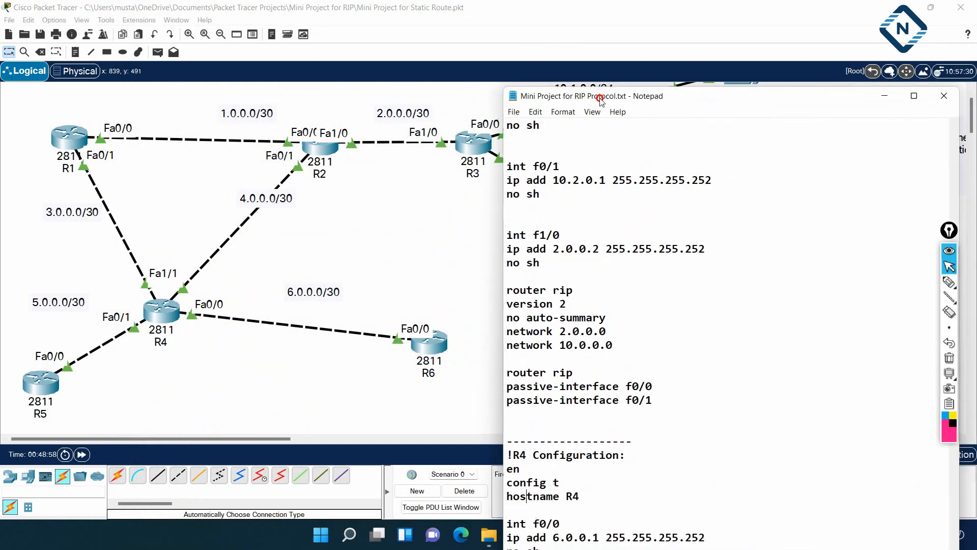
{"action": "left_click", "coordinate": [514, 111]}
{"action": "left_click", "coordinate": [528, 167]}
Find R3's configuration in the notes and highlight its router rip block with passive-interface f0/0 and f0/1.
{"action": "scroll", "coordinate": [592, 316], "scroll_direction": "down", "scroll_amount": 2}
{"action": "scroll", "coordinate": [595, 318], "scroll_direction": "up", "scroll_amount": 3}
{"action": "scroll", "coordinate": [595, 318], "scroll_direction": "up", "scroll_amount": 3}
{"action": "scroll", "coordinate": [596, 316], "scroll_direction": "down", "scroll_amount": 3}
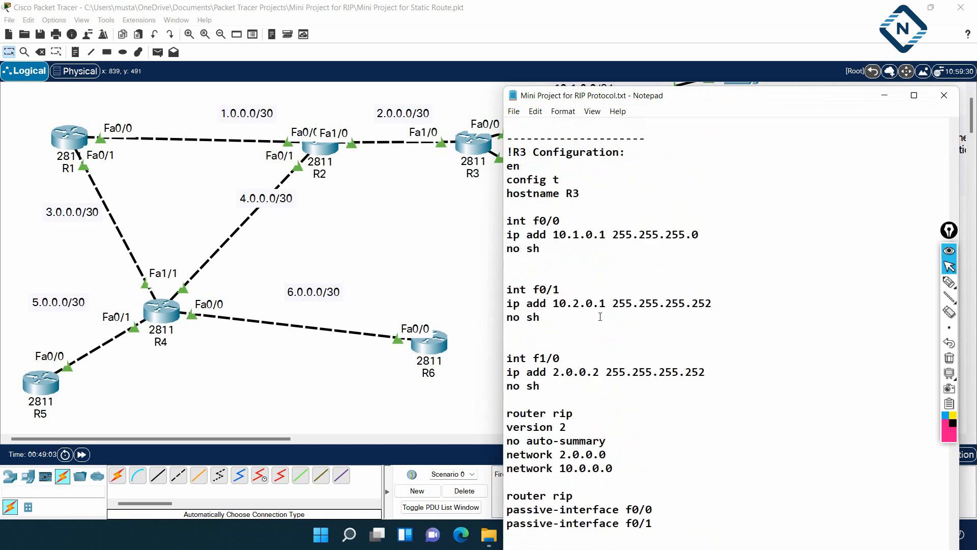
{"action": "left_click_drag", "start_coordinate": [662, 450], "coordinate": [486, 414]}
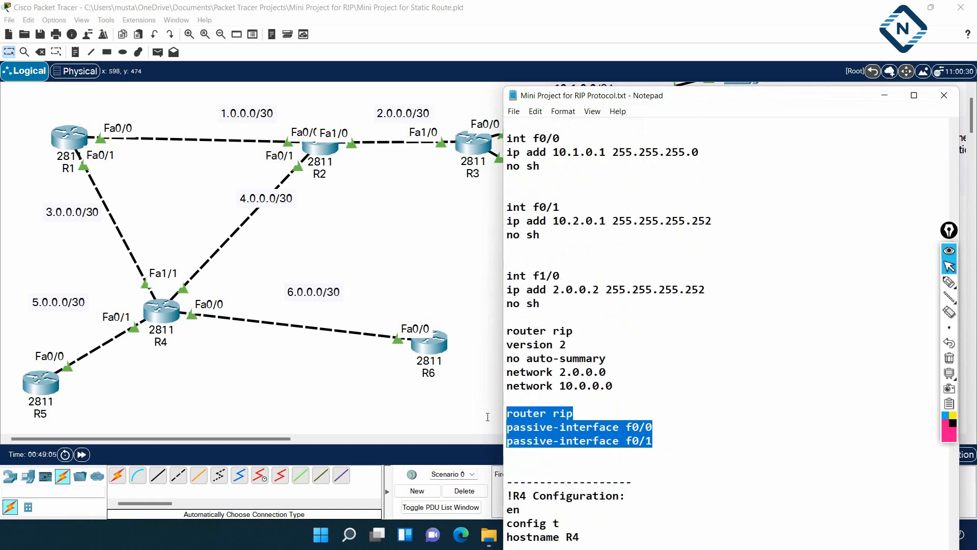
Move the Notepad window clear of the Packet Tracer topology and shift the Bad router slightly closer to PC1.
{"action": "left_click_drag", "start_coordinate": [555, 102], "coordinate": [711, 182]}
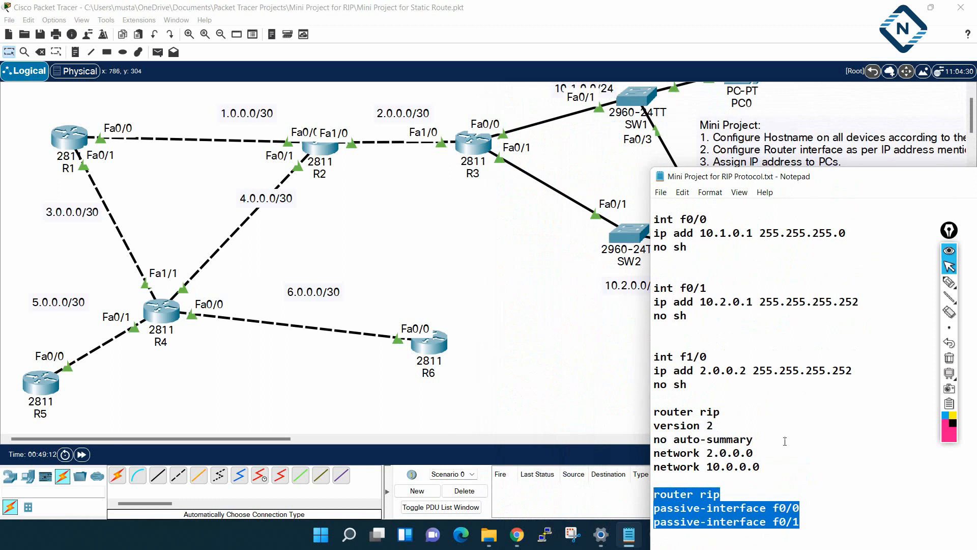
{"action": "left_click_drag", "start_coordinate": [743, 176], "coordinate": [729, 101]}
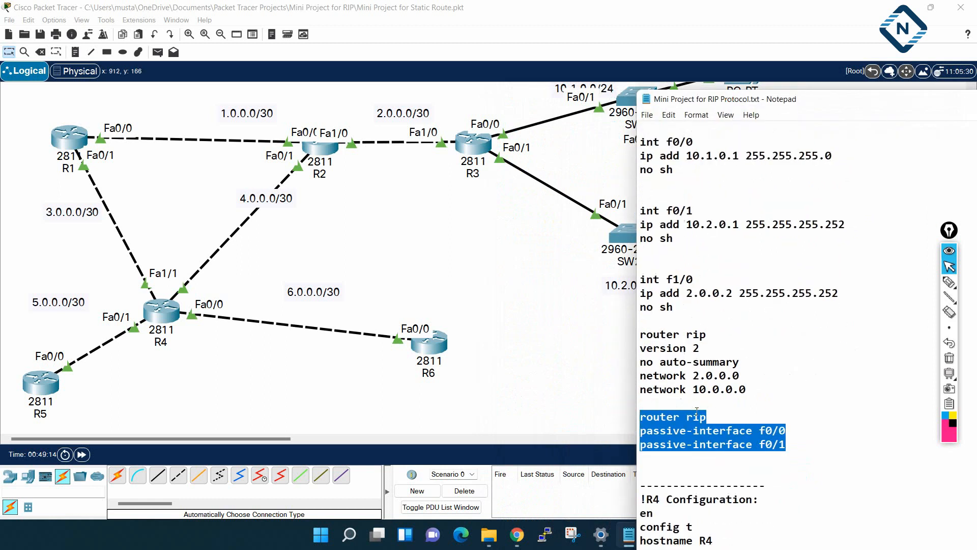
{"action": "left_click_drag", "start_coordinate": [691, 98], "coordinate": [140, 68]}
{"action": "mouse_move", "coordinate": [774, 341]}
{"action": "left_mouse_down"}
{"action": "mouse_move", "coordinate": [785, 226]}
{"action": "mouse_move", "coordinate": [562, 295]}
{"action": "mouse_move", "coordinate": [753, 293]}
{"action": "mouse_move", "coordinate": [768, 340]}
{"action": "left_mouse_up"}
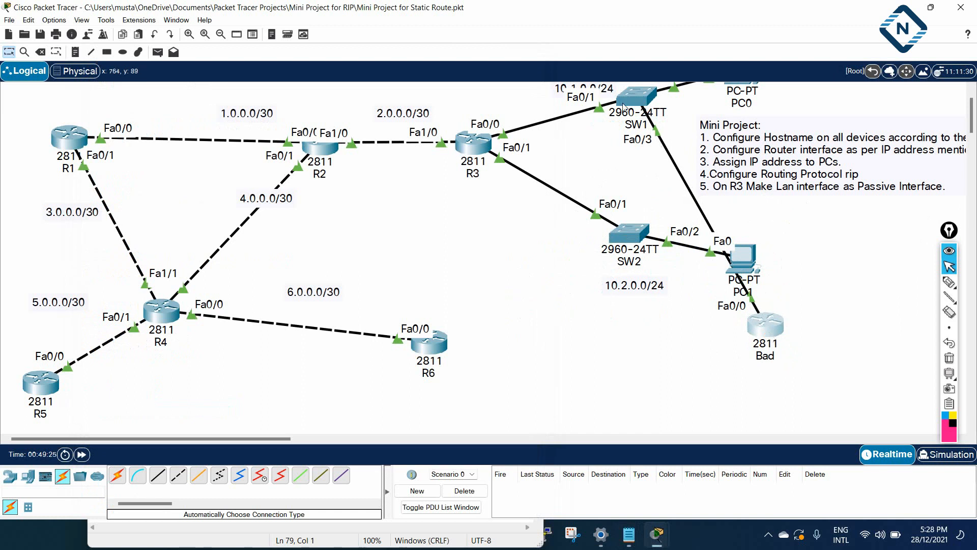
Review the latest commands in R3's console and close it.
{"action": "left_click", "coordinate": [470, 145]}
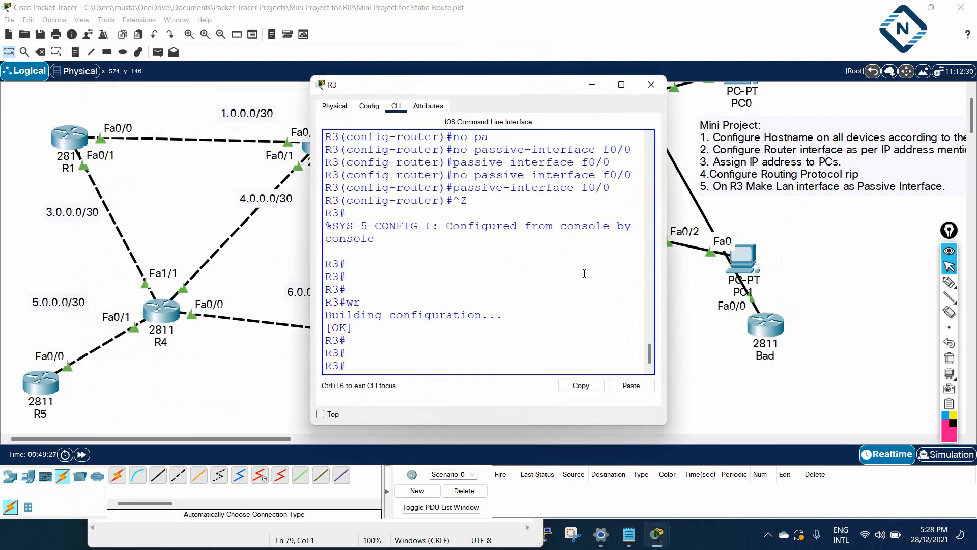
{"action": "left_click", "coordinate": [651, 84]}
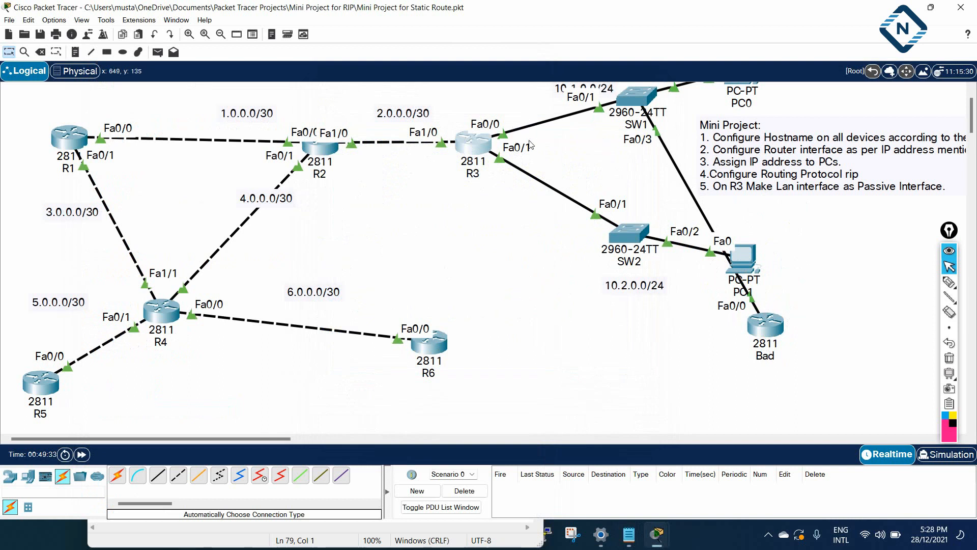
Reopen the Bad router's console, add blank prompt lines, and run sh ip route twice to recheck the learned routes.
{"action": "left_click", "coordinate": [768, 327]}
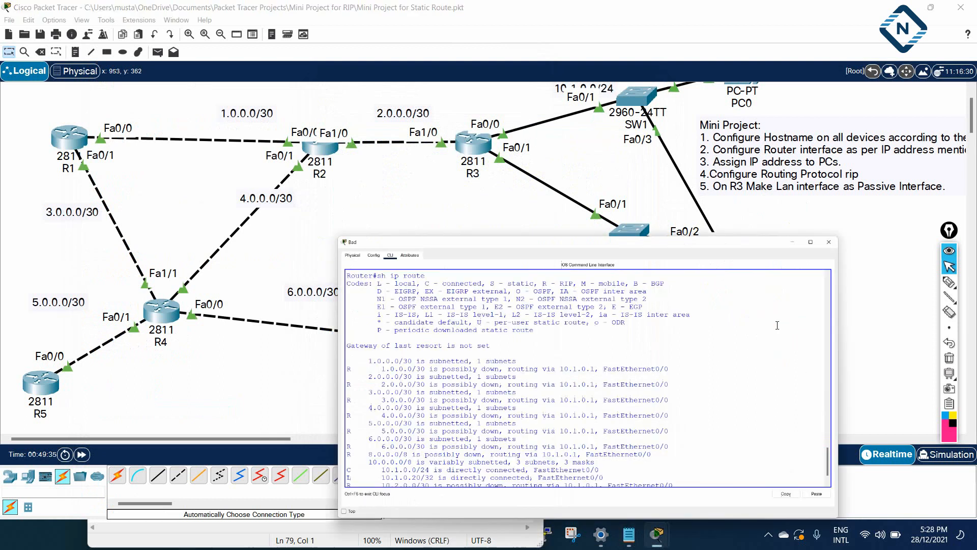
{"action": "key", "text": "Return"}
{"action": "key", "text": "Return"}
{"action": "key", "text": "Return"}
{"action": "key", "text": "Return"}
{"action": "key", "text": "Return"}
{"action": "key", "text": "Return"}
{"action": "key", "text": "Return"}
{"action": "key", "text": "Return"}
{"action": "key", "text": "Return"}
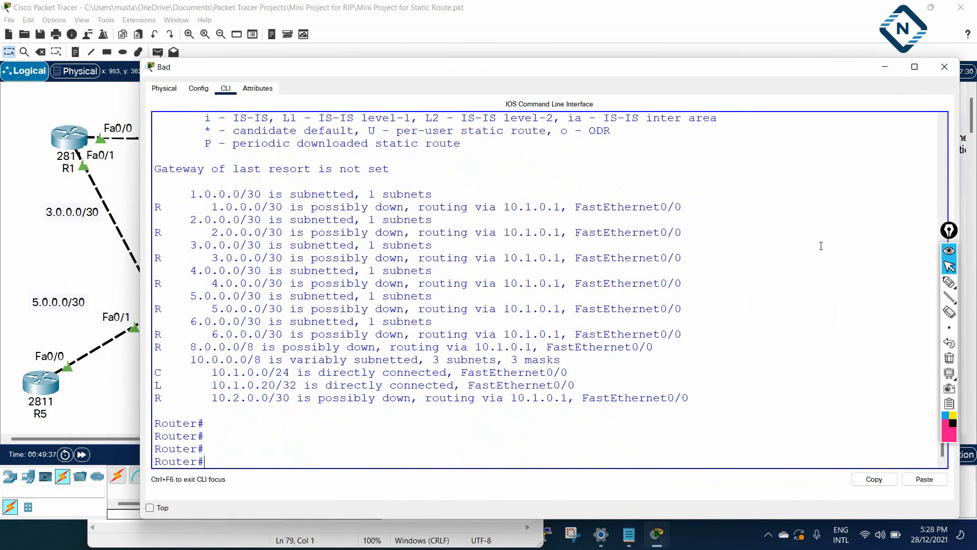
{"action": "key", "text": "Up"}
{"action": "key", "text": "Return"}
{"action": "key", "text": "Return"}
{"action": "key", "text": "Return"}
{"action": "key", "text": "Return"}
{"action": "key", "text": "Return"}
{"action": "key", "text": "Return"}
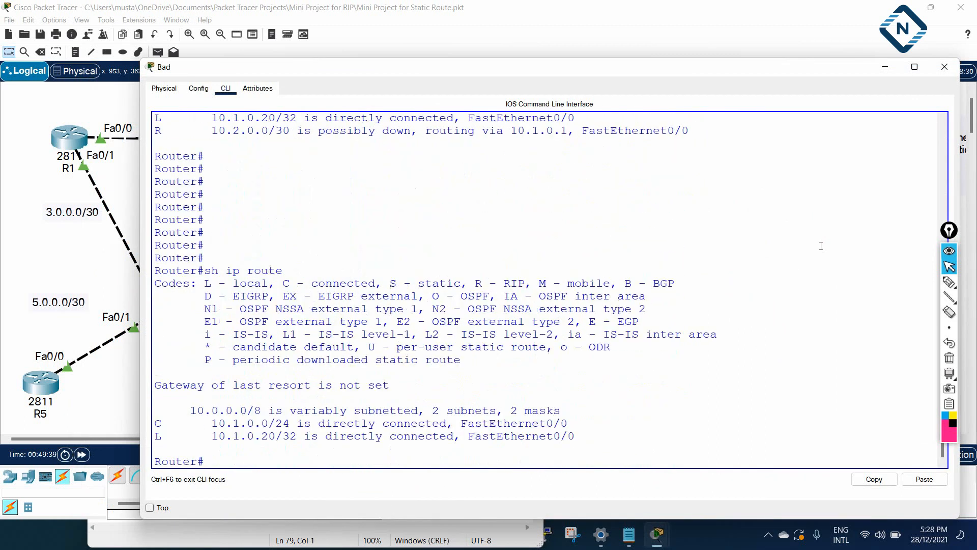
{"action": "key", "text": "Up"}
{"action": "key", "text": "Return"}
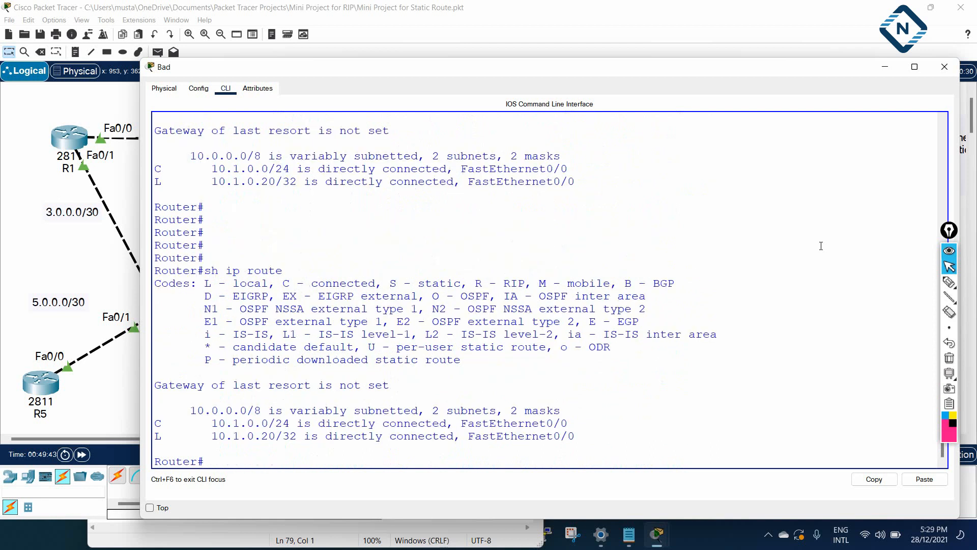
Save the Bad router's configuration with wr and add blank prompt lines.
{"action": "type", "text": "wr"}
{"action": "key", "text": "Return"}
{"action": "key", "text": "Return"}
{"action": "key", "text": "Return"}
{"action": "key", "text": "Return"}
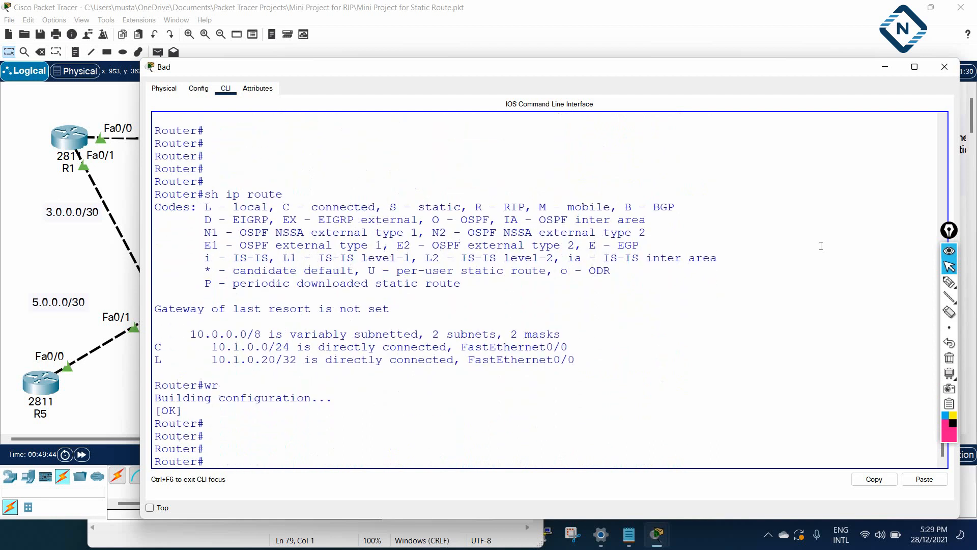
Minimize the Bad router's console and save the project file Mini Project for Static Route.pkt.
{"action": "left_click", "coordinate": [885, 66]}
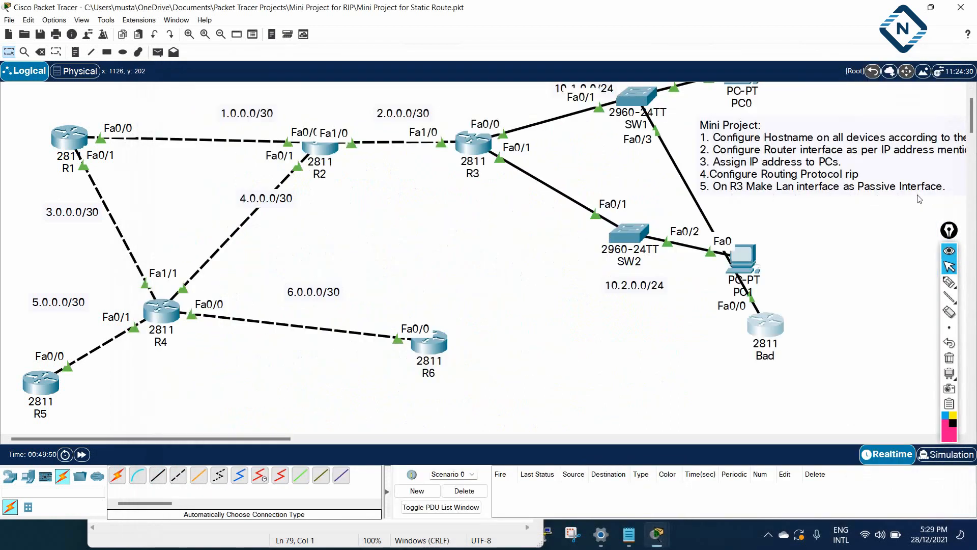
{"action": "scroll", "coordinate": [866, 242], "scroll_direction": "up", "scroll_amount": 1}
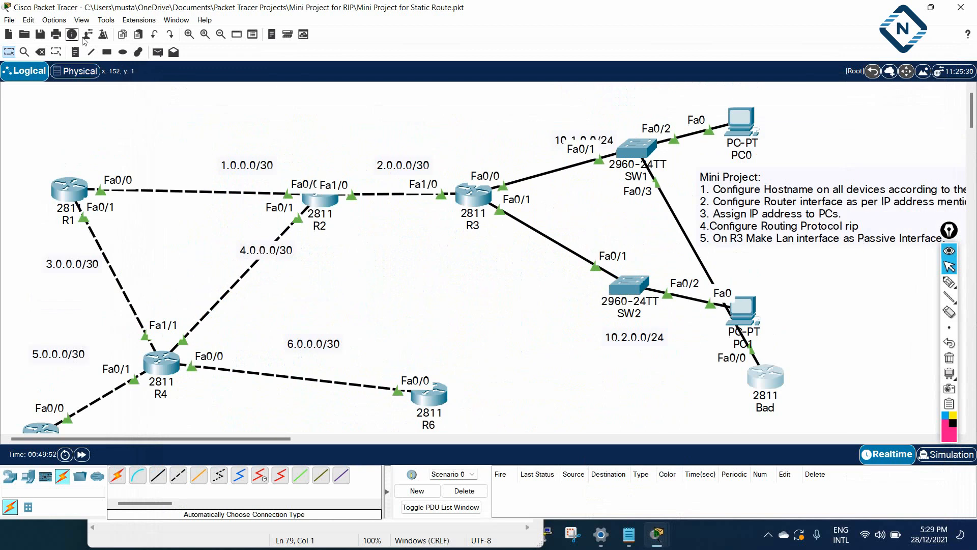
{"action": "left_click", "coordinate": [42, 34]}
Look over the finished topology and save the project file once more.
{"action": "scroll", "coordinate": [232, 134], "scroll_direction": "down", "scroll_amount": 1}
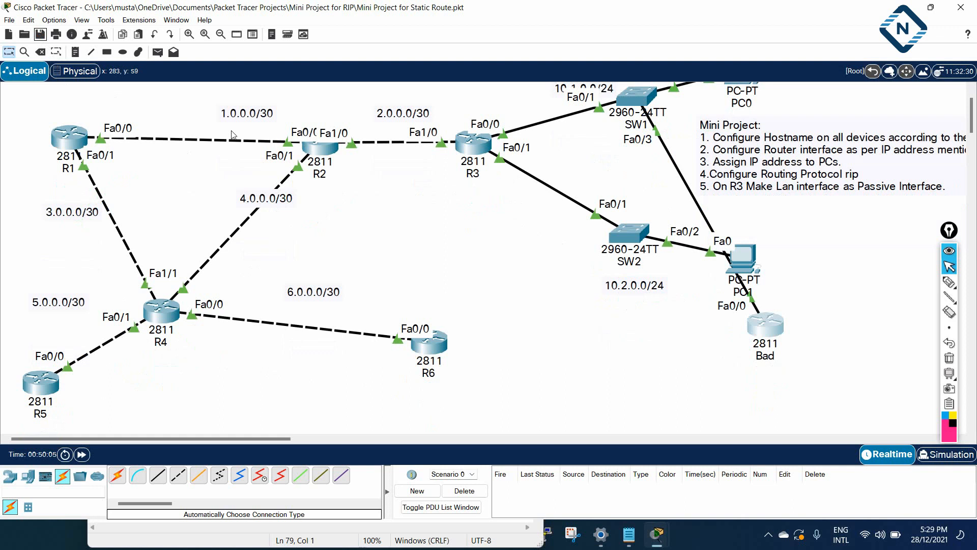
{"action": "scroll", "coordinate": [251, 148], "scroll_direction": "up", "scroll_amount": 1}
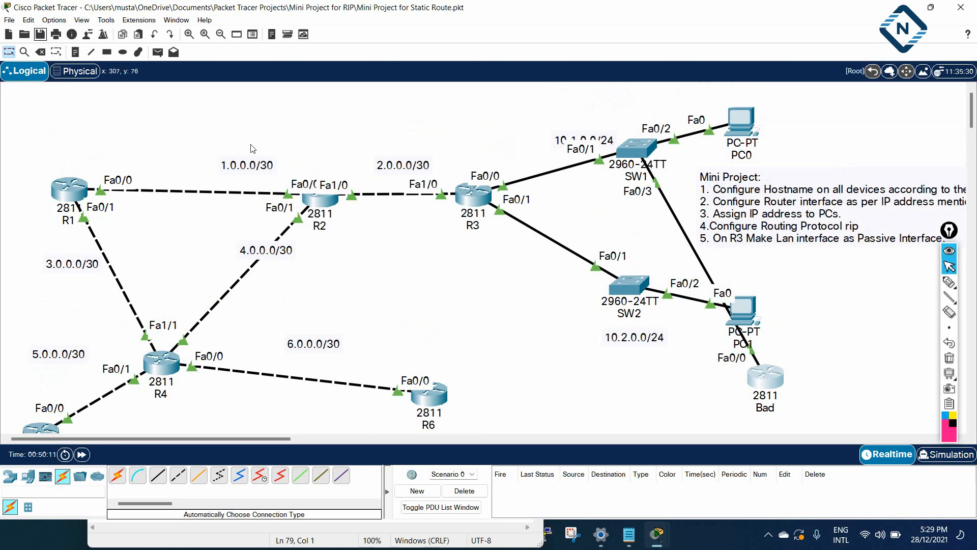
{"action": "scroll", "coordinate": [251, 149], "scroll_direction": "down", "scroll_amount": 2}
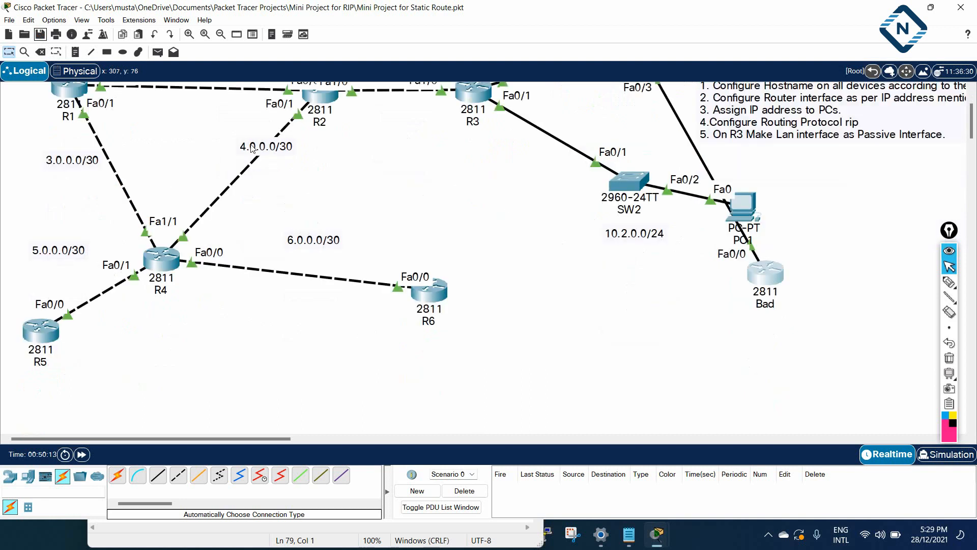
{"action": "scroll", "coordinate": [251, 149], "scroll_direction": "up", "scroll_amount": 1}
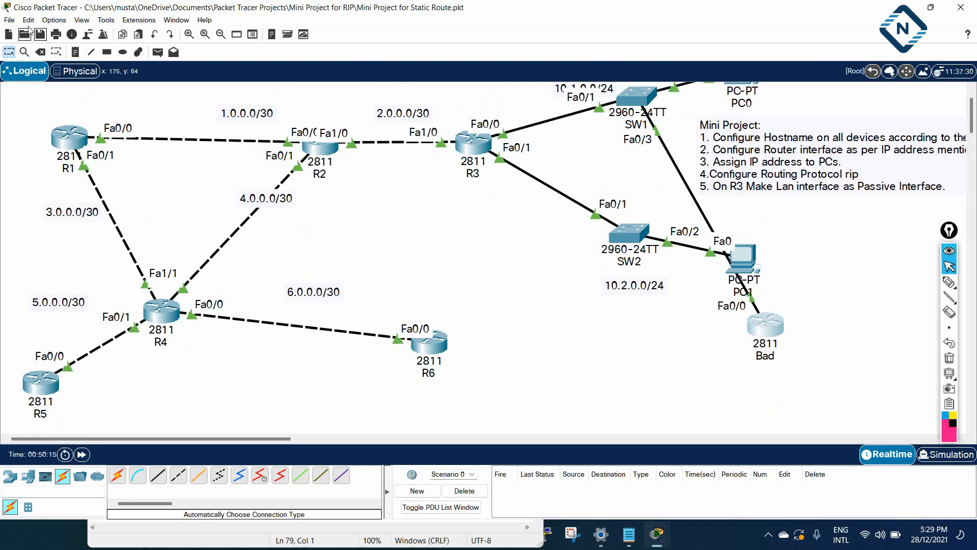
{"action": "left_click", "coordinate": [43, 37]}
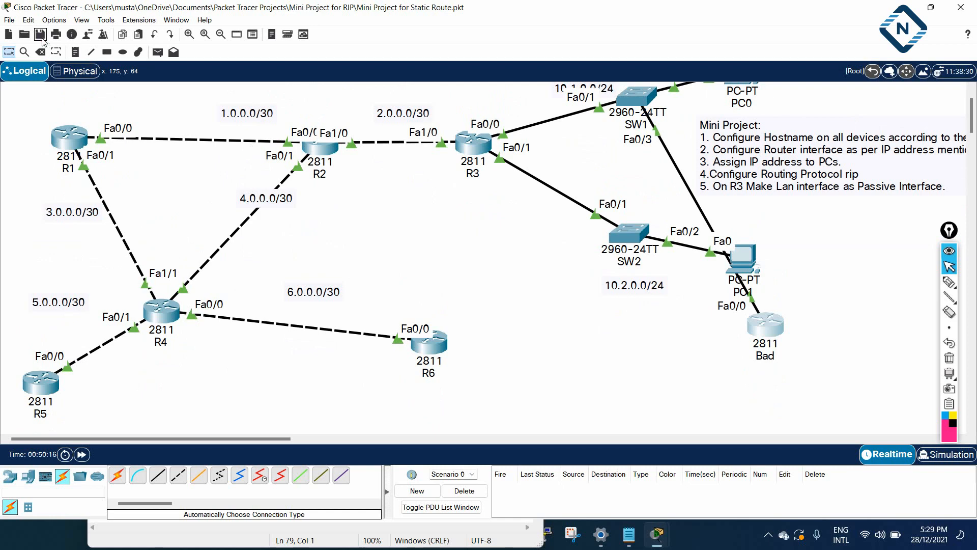